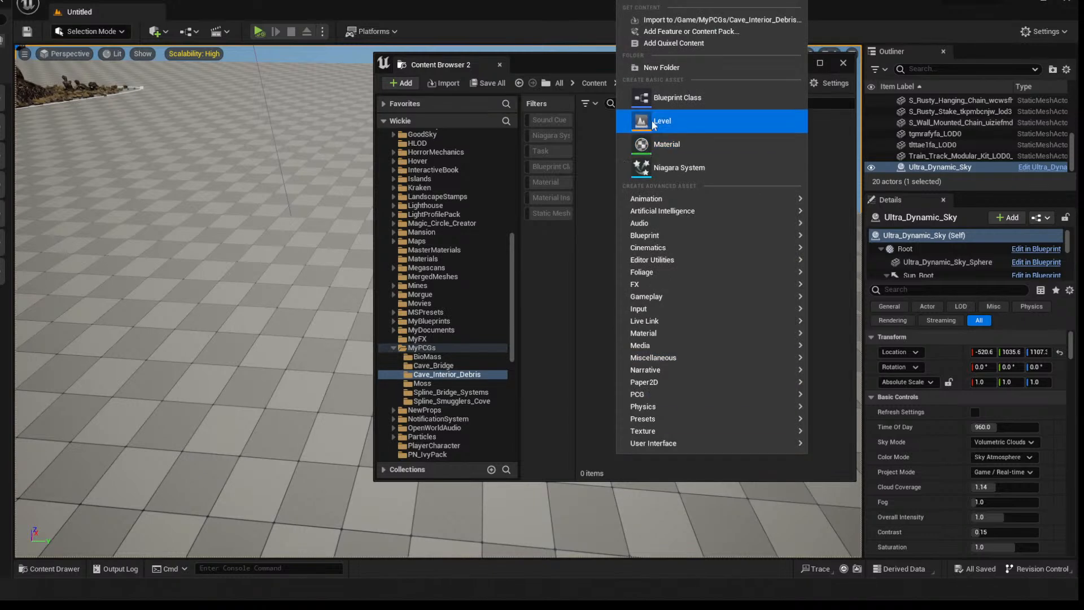
Create an Actor blueprint class in the Cave_Interior_Debris folder and enter BP_Interior_Cave_Rocks as its name
click(665, 97)
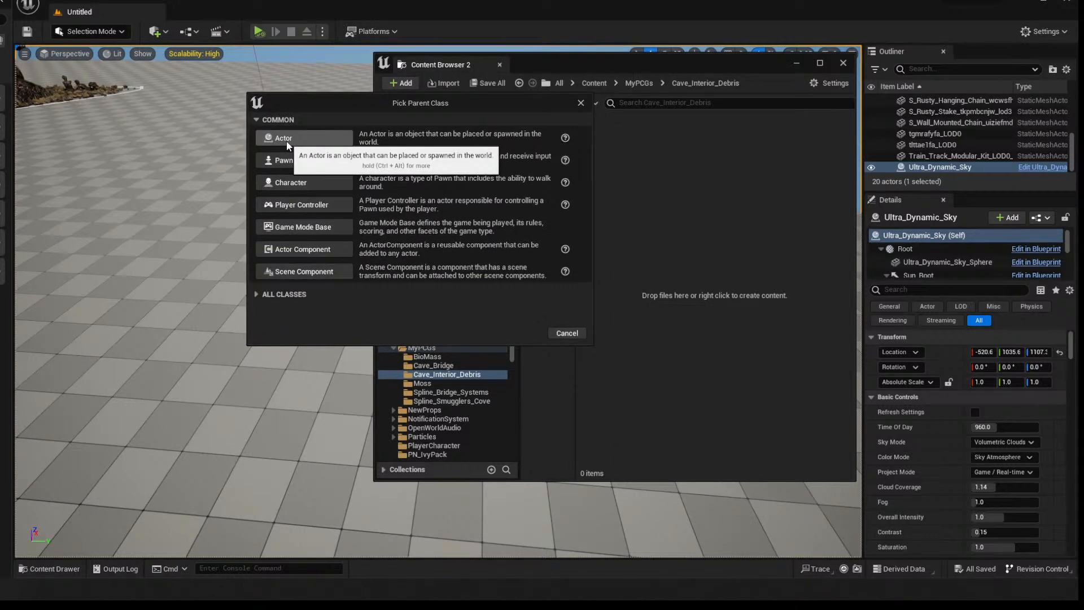
click(287, 145)
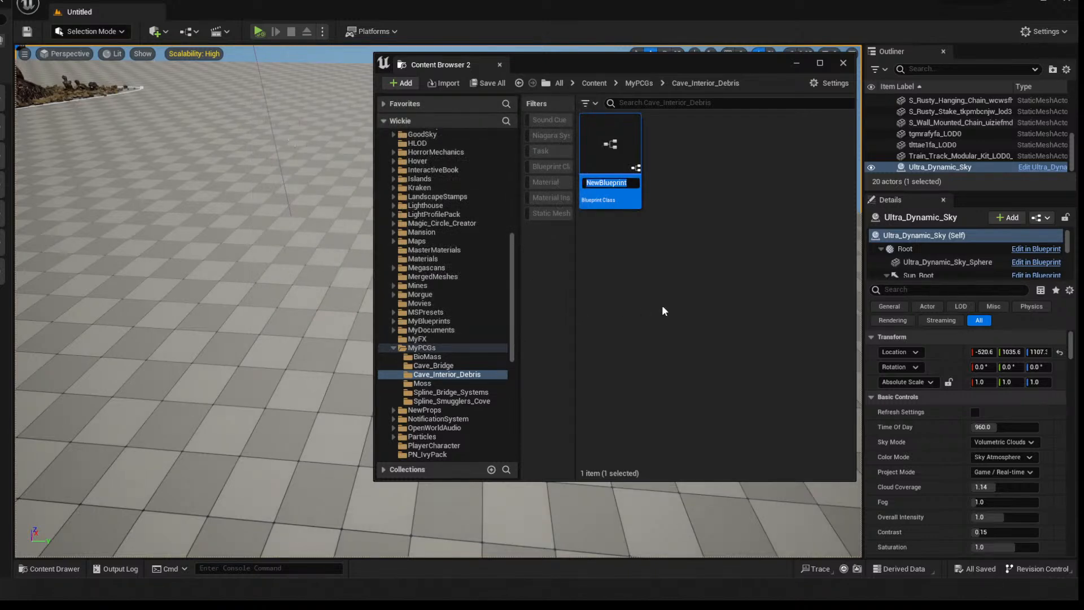
text(BP_)
text(Interior)
text(_Cave_)
text(Rocks)
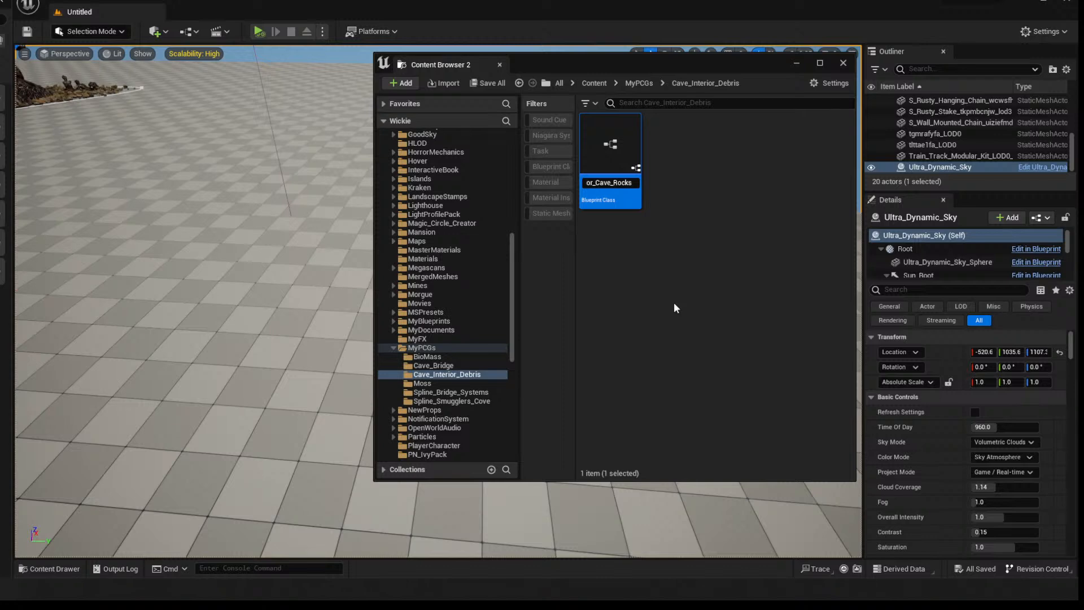
text(_)
key(BackSpace)
Insert PCG after the BP_ prefix so the blueprint is named BP_PCGInterior_Cave_Rocks, and save it
key(Home)
key(Right)
key(Right)
key(Right)
text(PCG)
key(Return)
key(ctrl+s)
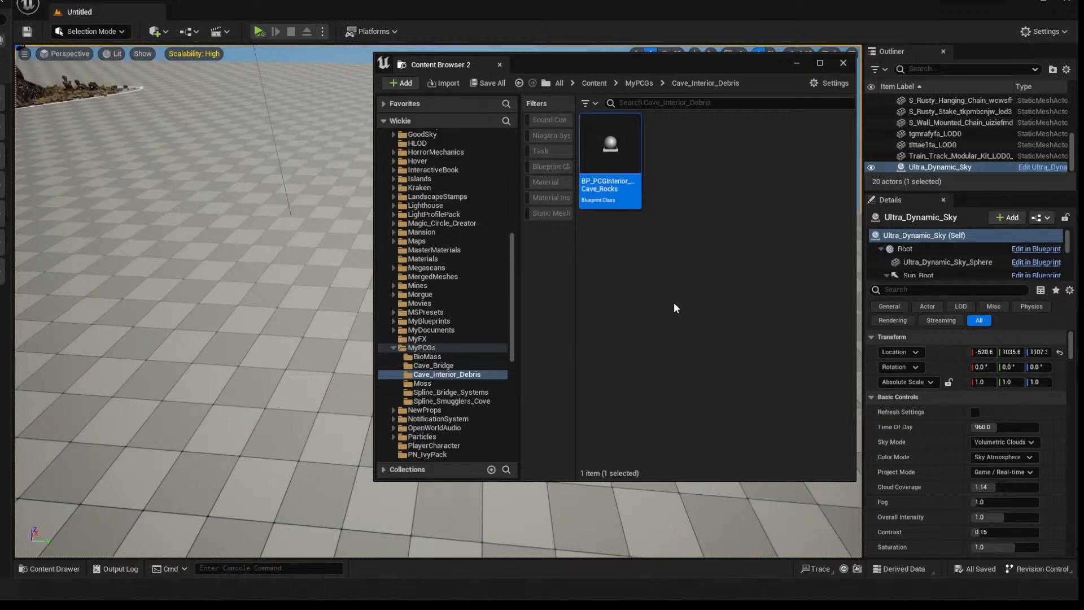
Create a PCG Graph asset named PCG_Interior_Cave_Rocks in the Cave_Interior_Debris folder and save it
right_click(650, 353)
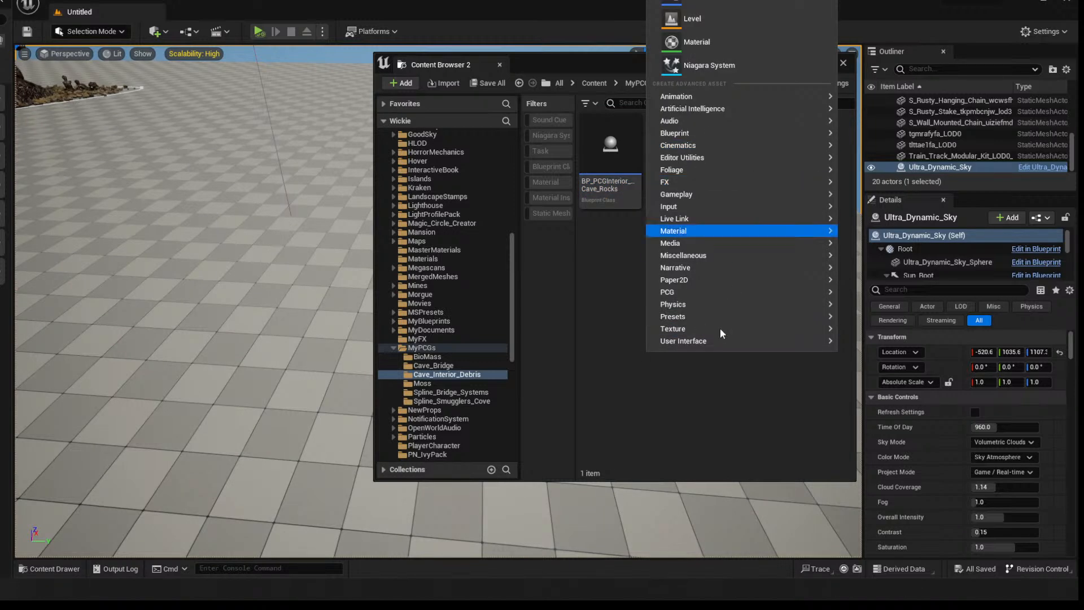
mouse_move(716, 290)
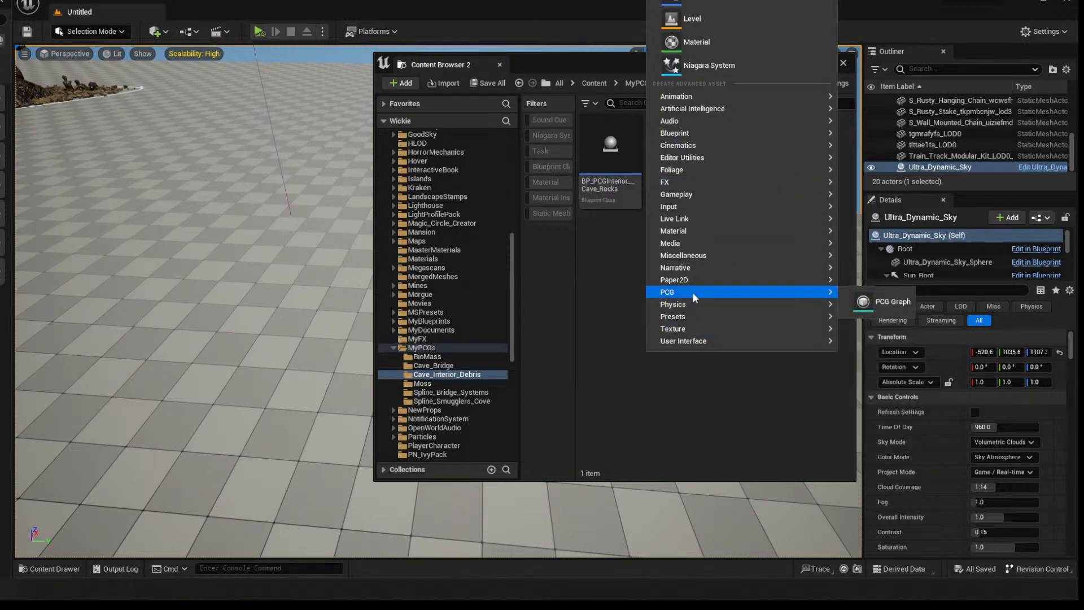
click(883, 304)
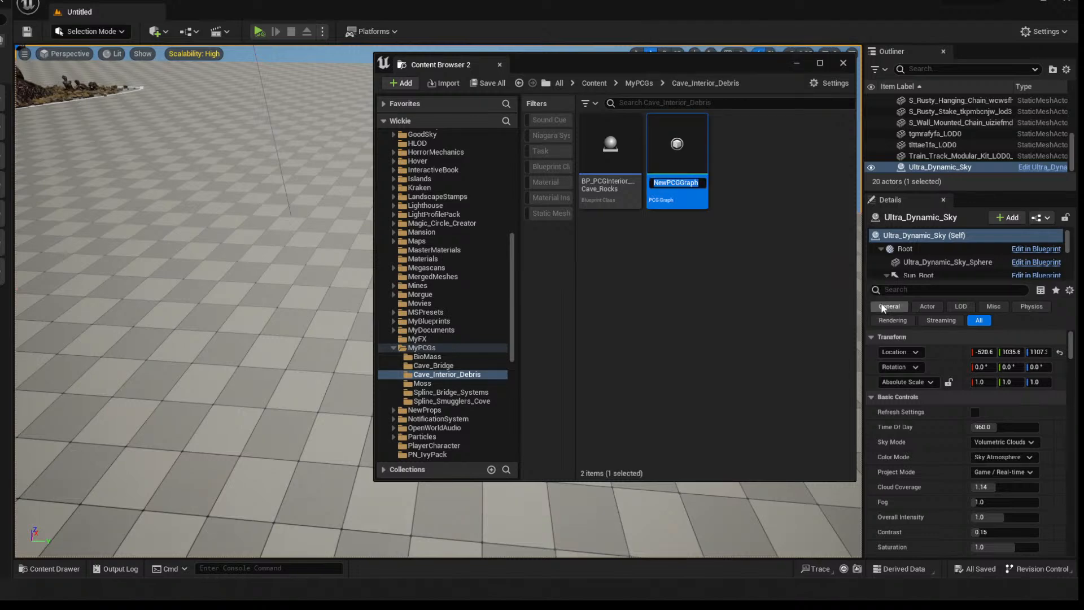
text(PCG_)
text(Cave)
key(BackSpace)
key(BackSpace)
key(BackSpace)
key(BackSpace)
text(Interior)
text(_Cave_Rocks)
key(Return)
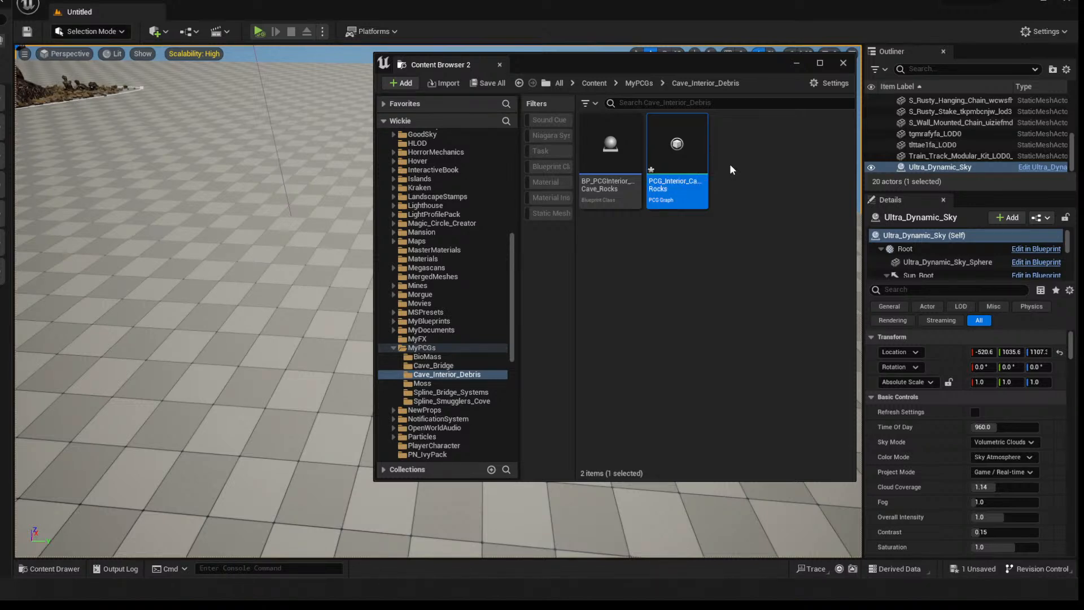
key(ctrl+s)
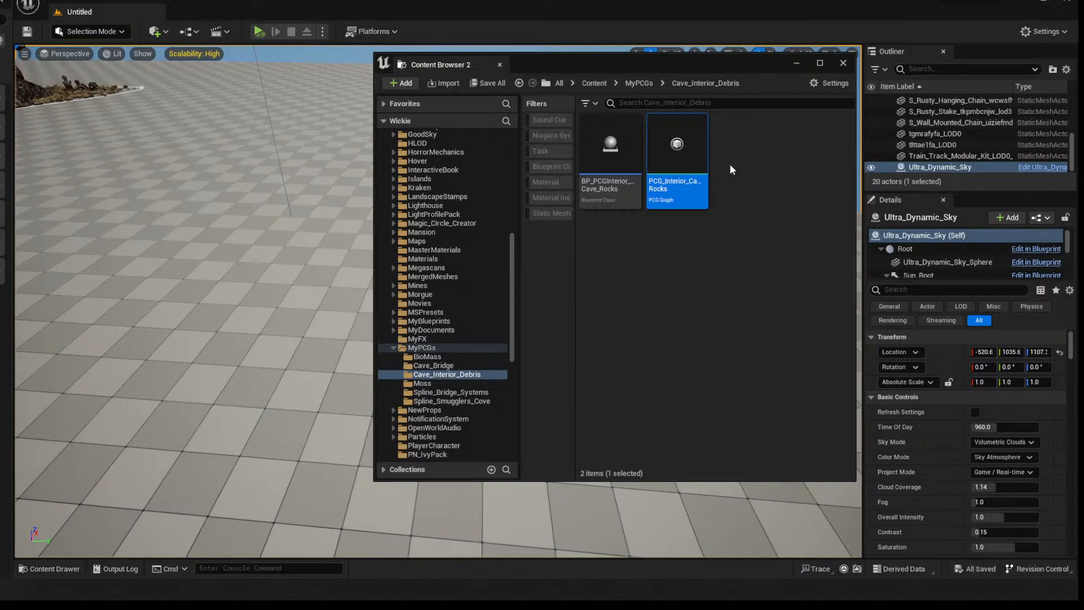
Open the BP_PCGInterior_Cave_Rocks blueprint and add a Spline component as its root in place of the default scene root
mouse_move(685, 63)
mouse_down()
mouse_move(684, 49)
mouse_move(691, 54)
mouse_up()
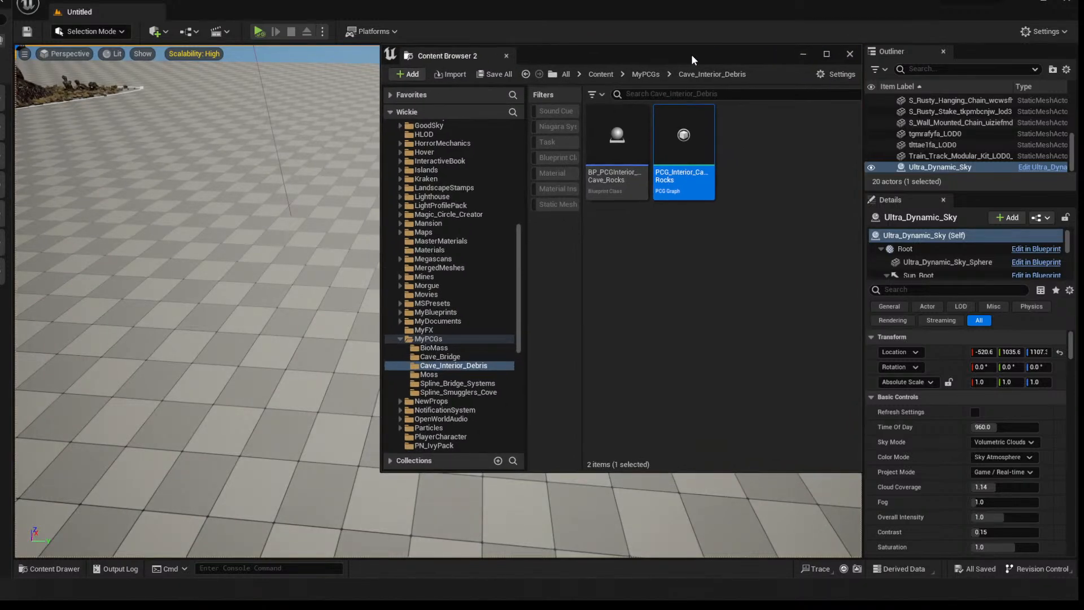
click(631, 148)
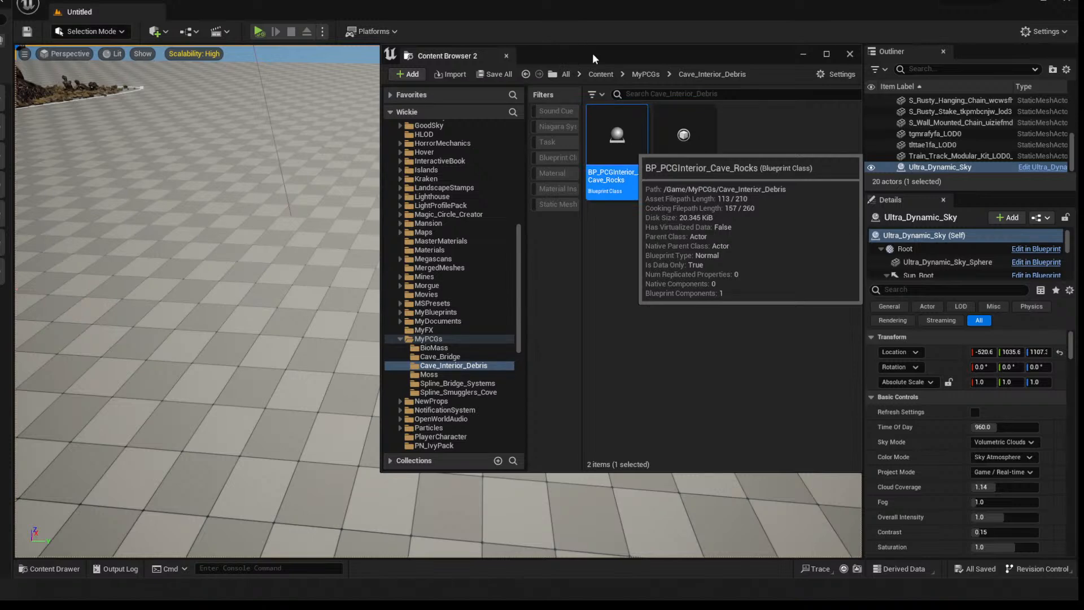
double_click(631, 111)
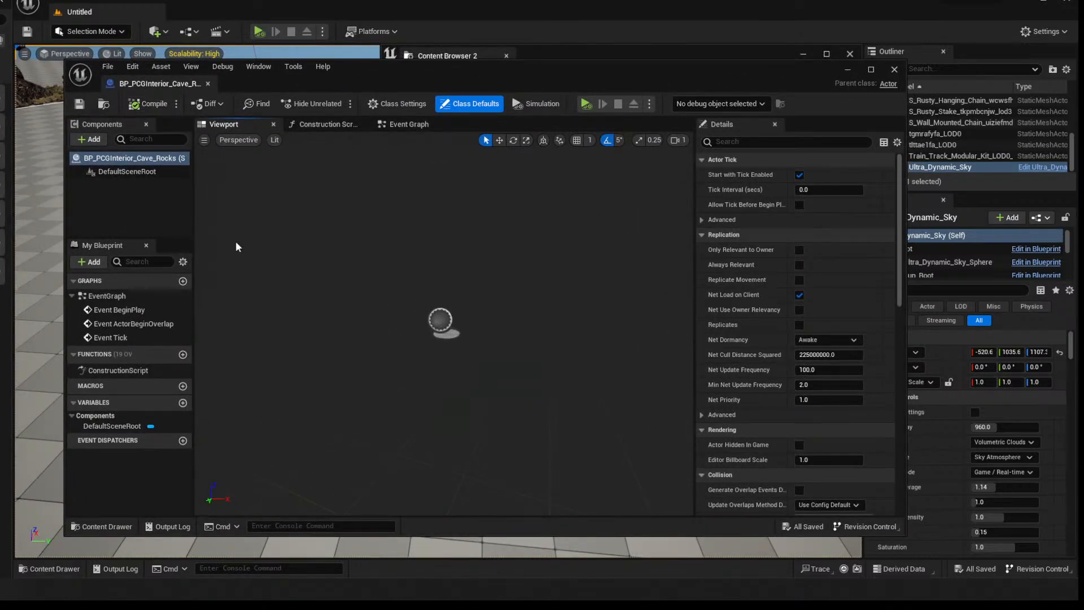
click(88, 140)
text(spline)
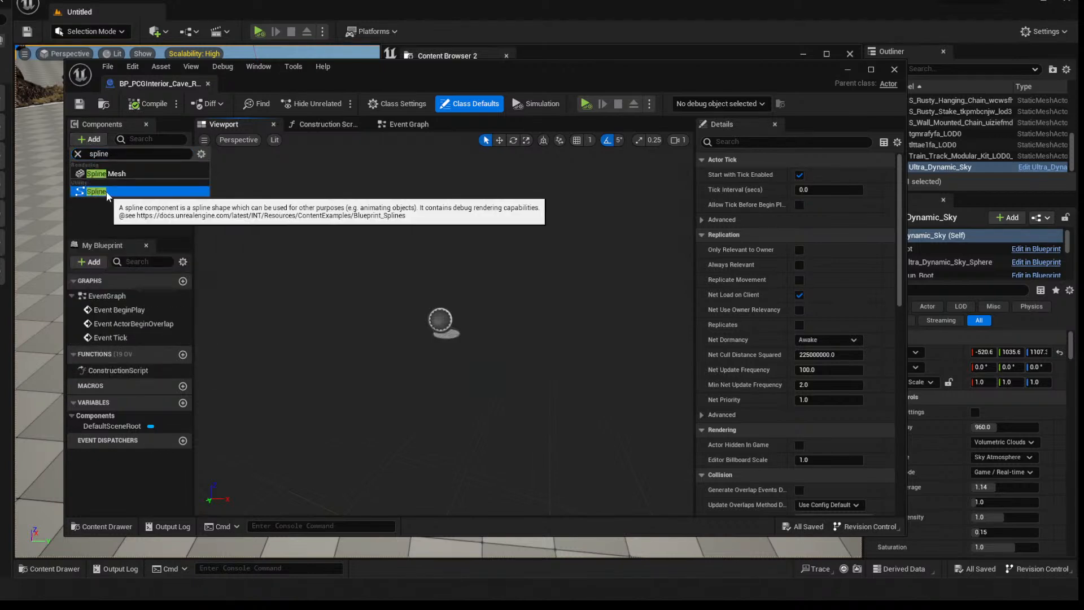
click(93, 192)
drag(97, 185, 109, 172)
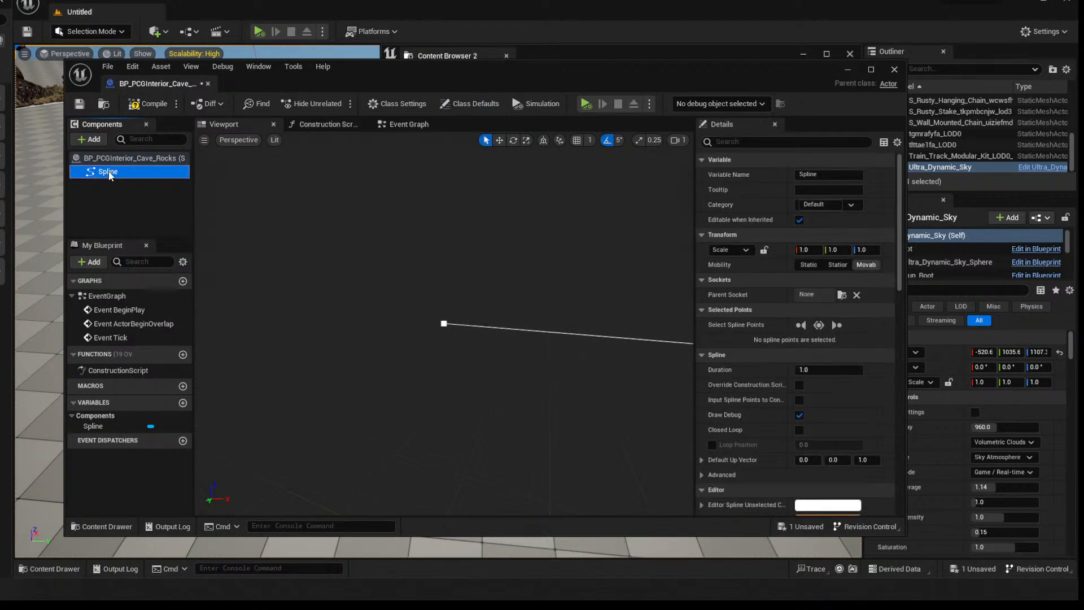
Add a PCG component to the blueprint
click(103, 201)
click(95, 142)
text(PCG)
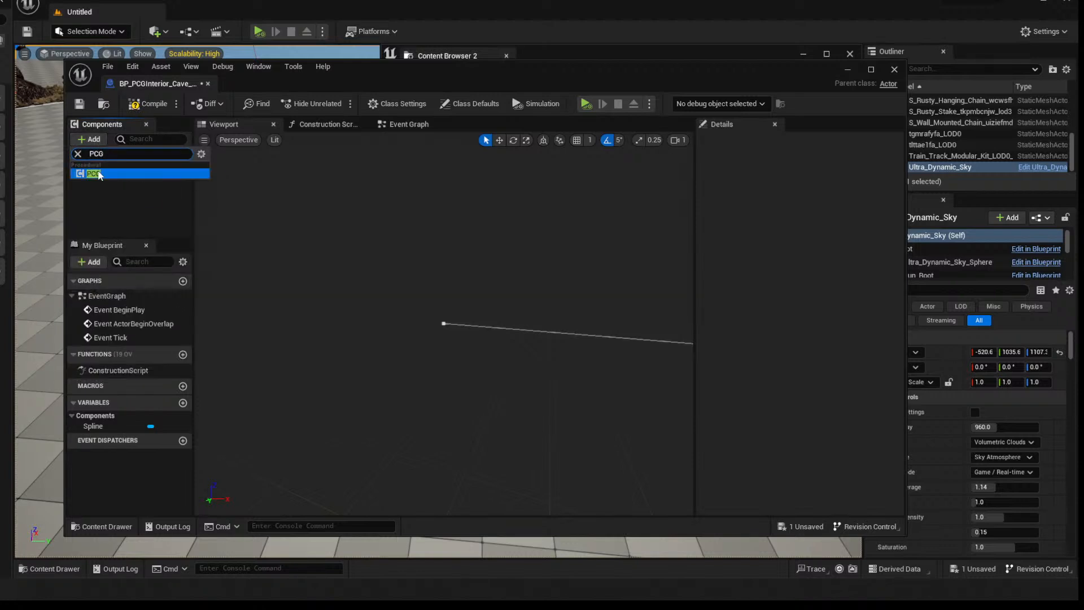
click(99, 175)
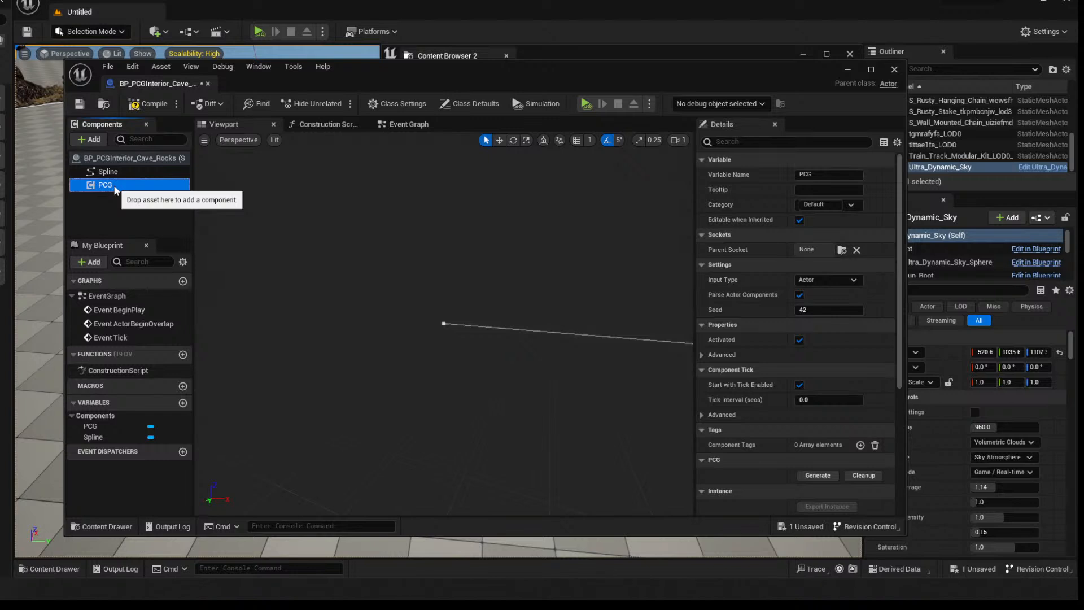
Assign PCG_Interior_Cave_Rocks as the PCG component's graph and save the blueprint
scroll(825, 419, down, 6)
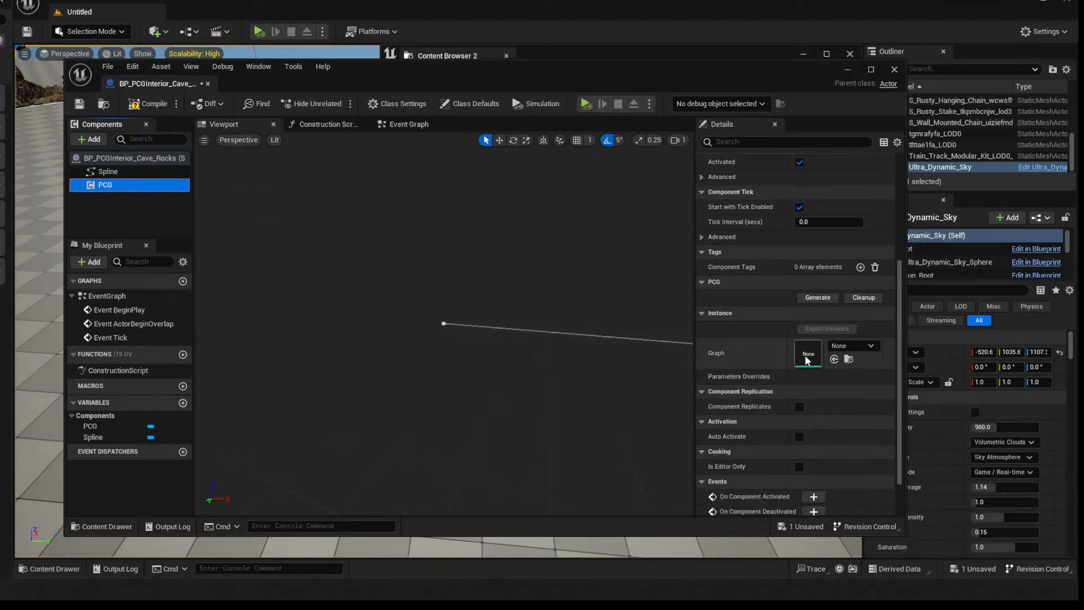
click(852, 348)
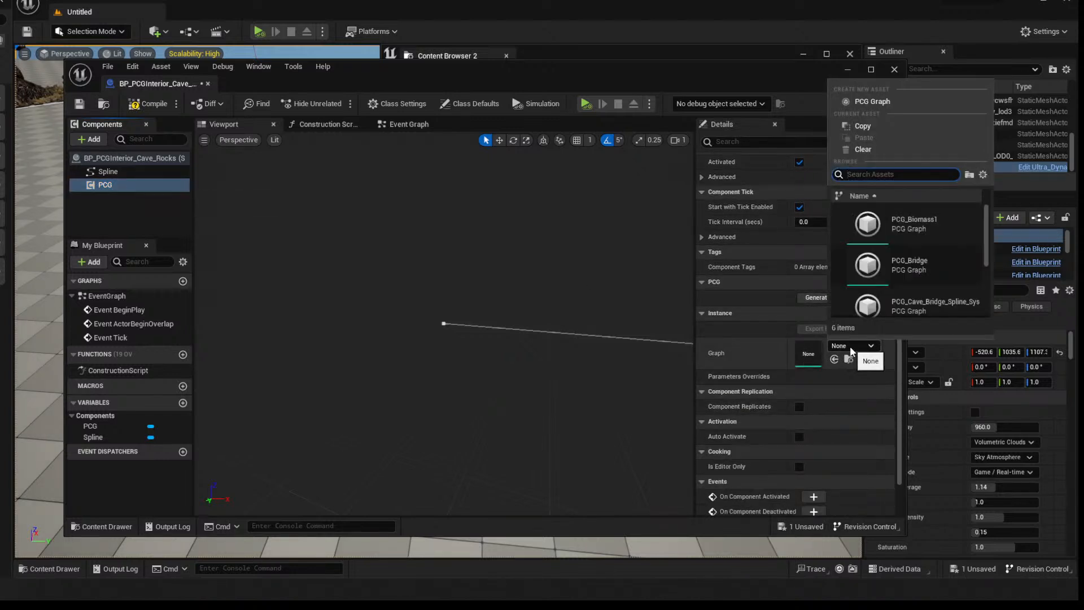
scroll(917, 266, down, 3)
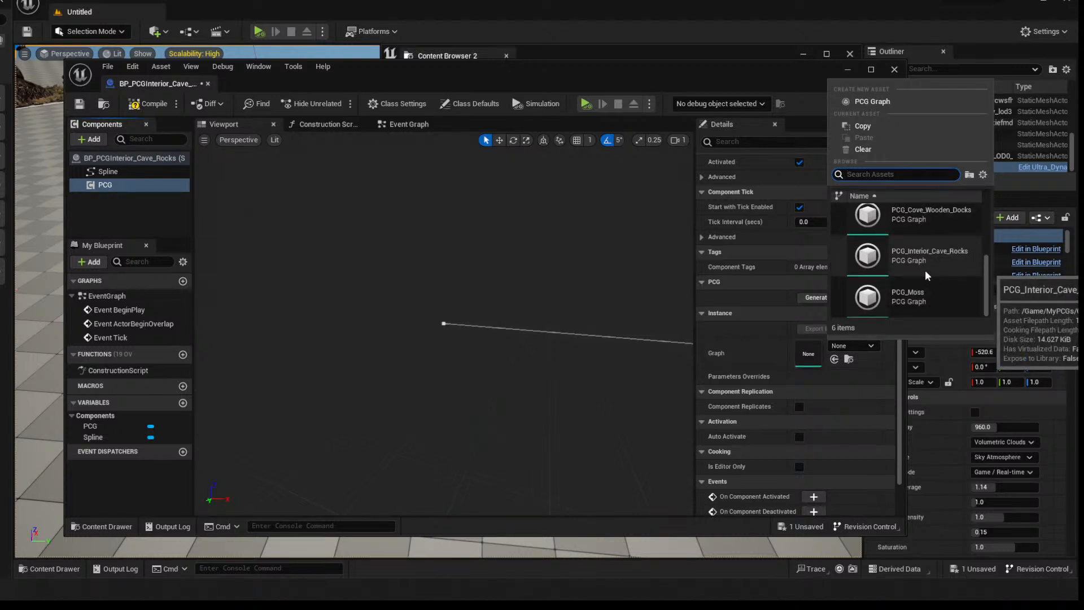
mouse_move(922, 263)
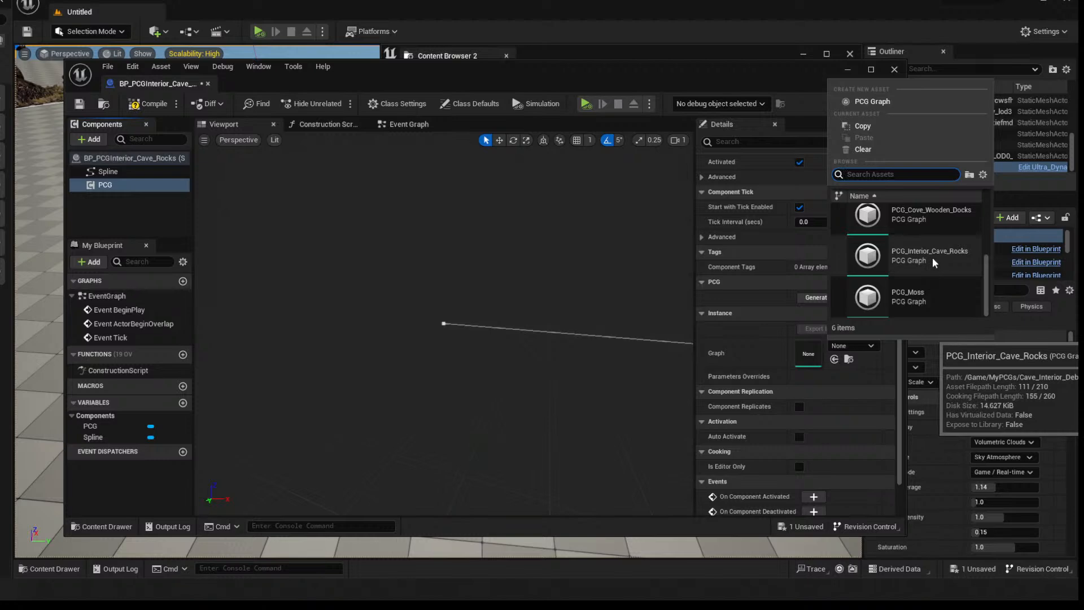
click(924, 260)
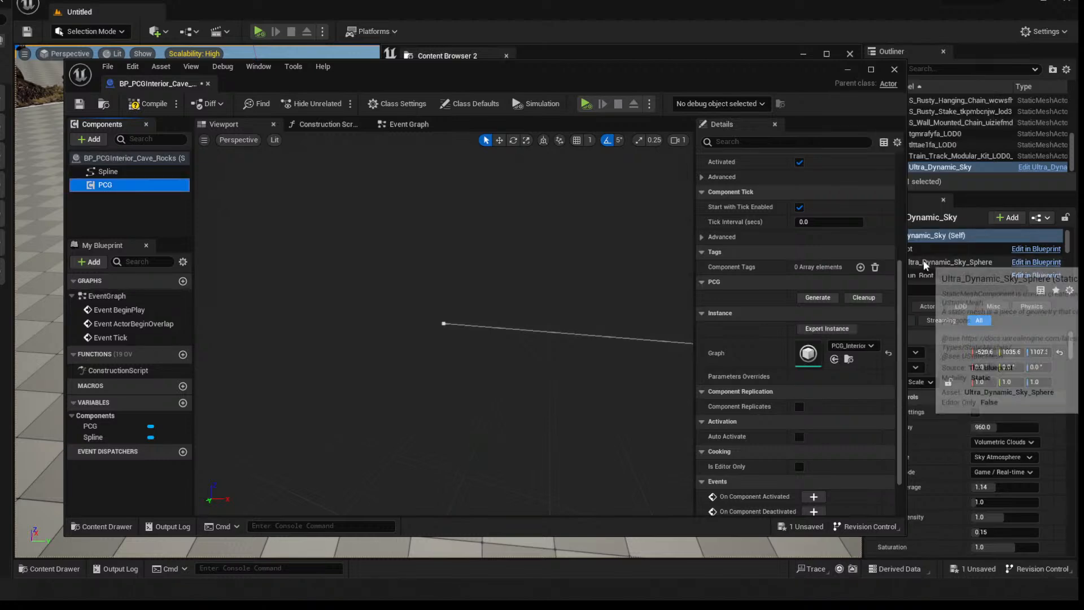
drag(499, 66, 531, 50)
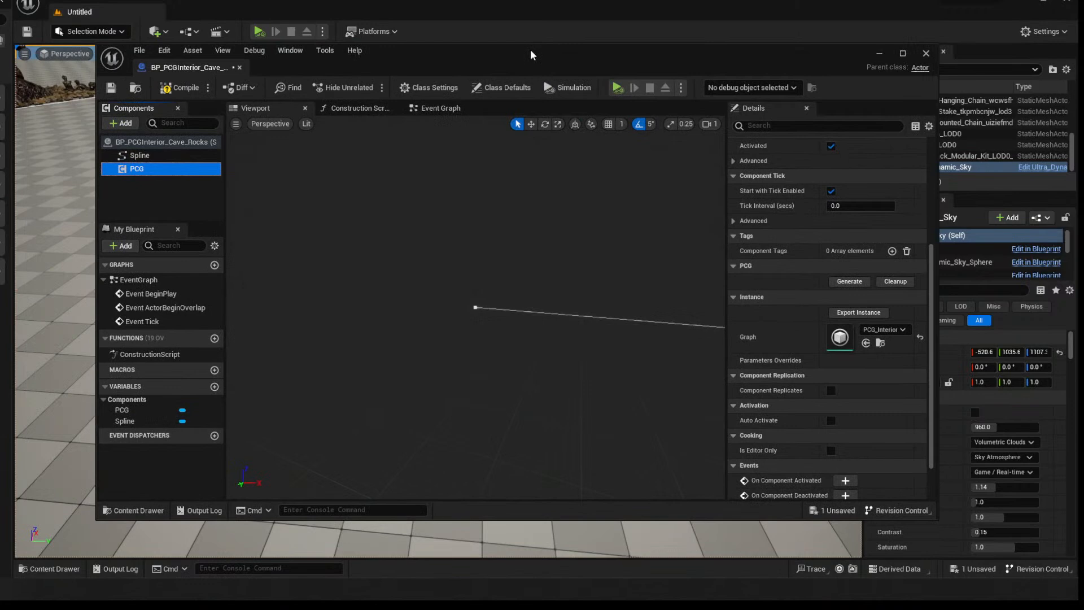
click(110, 89)
Open the PCG_Interior_Cave_Rocks graph and dock it in the same window as the blueprint editor
drag(459, 66, 47, 68)
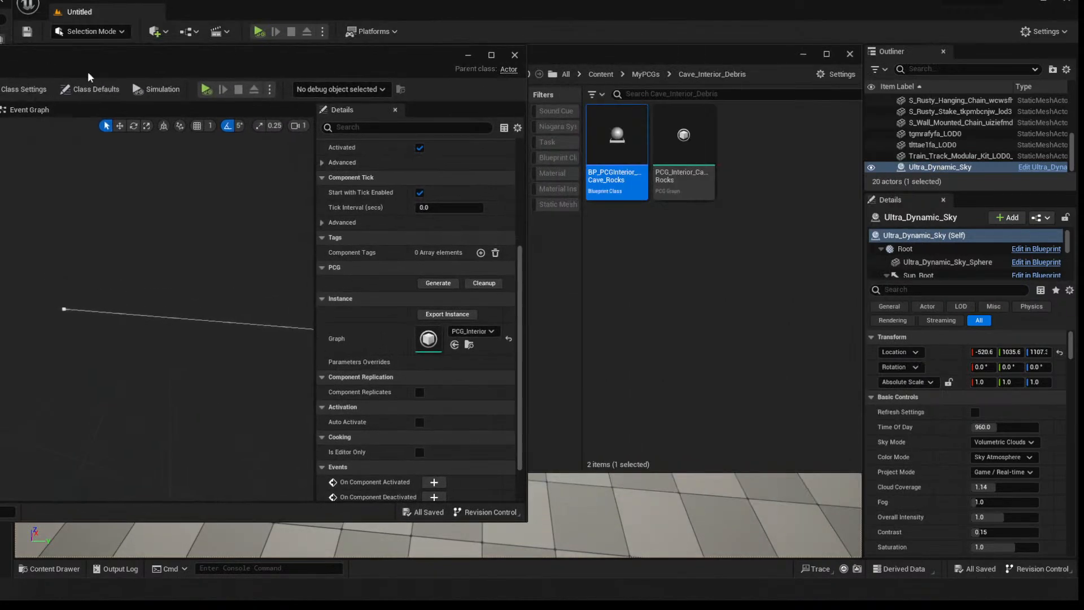
double_click(694, 145)
drag(198, 78, 525, 86)
drag(314, 215, 529, 330)
drag(367, 255, 350, 353)
right_drag(334, 218, 407, 286)
drag(421, 92, 337, 64)
Extend the blueprint's spline with three more points to form an open, roughly circular five-point curve
click(233, 80)
scroll(499, 302, down, 5)
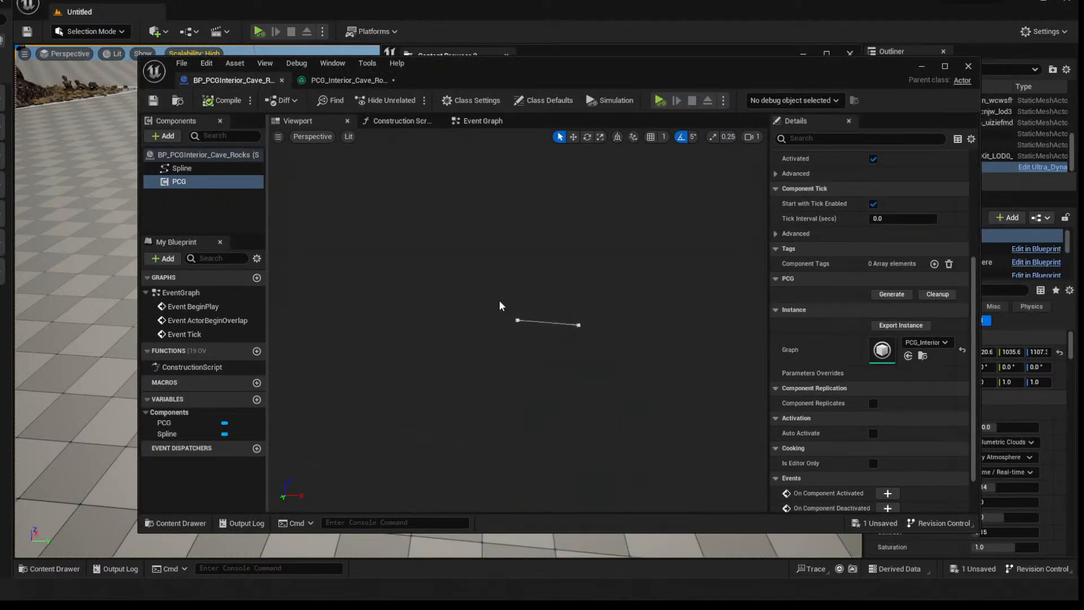
alt+drag(507, 312, 452, 361)
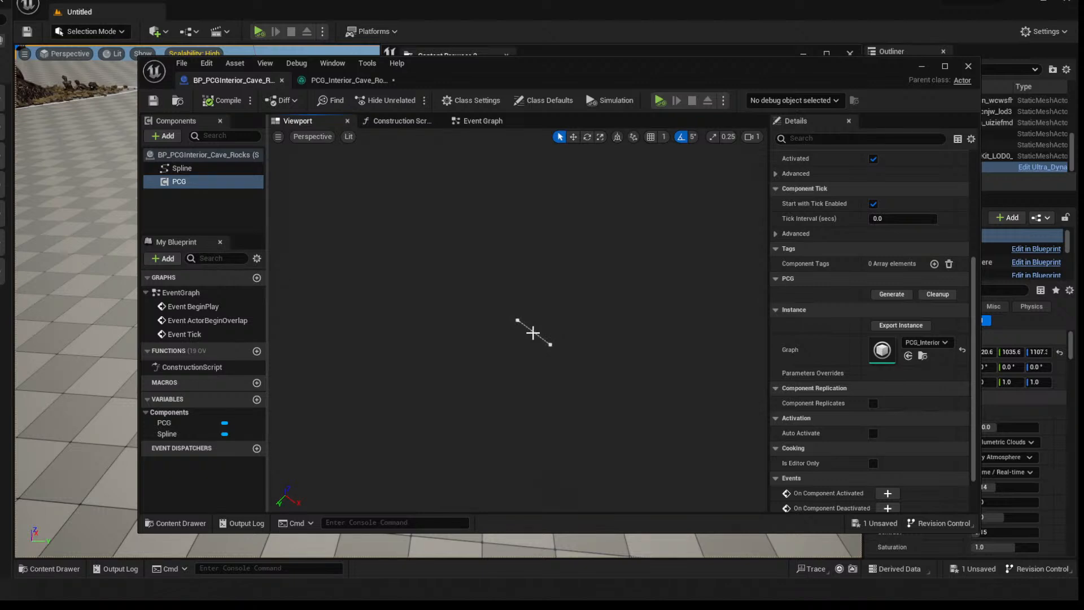
click(531, 329)
right_click(533, 332)
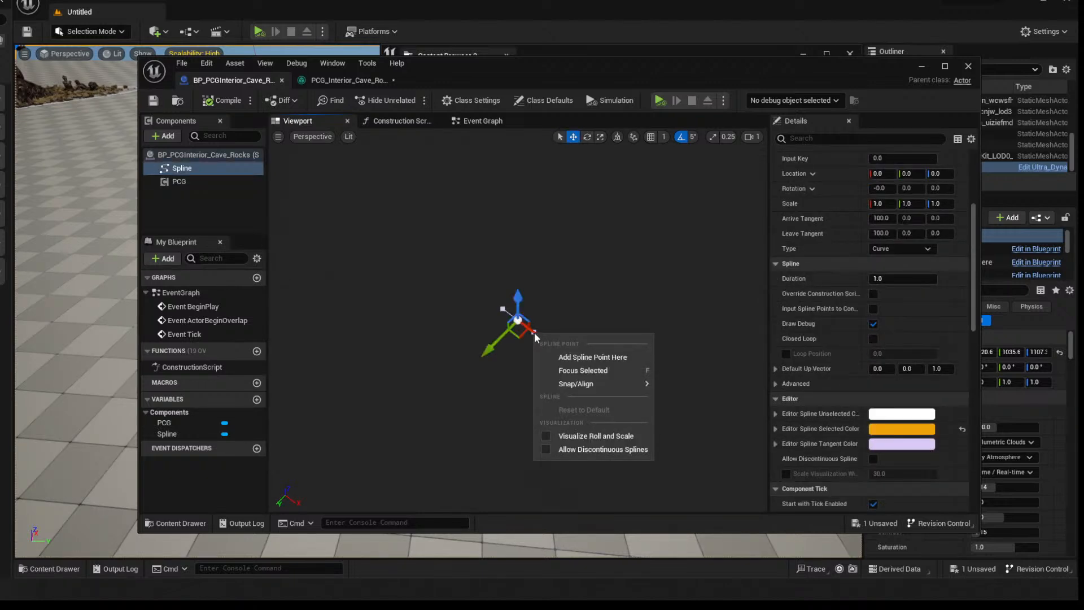
click(497, 359)
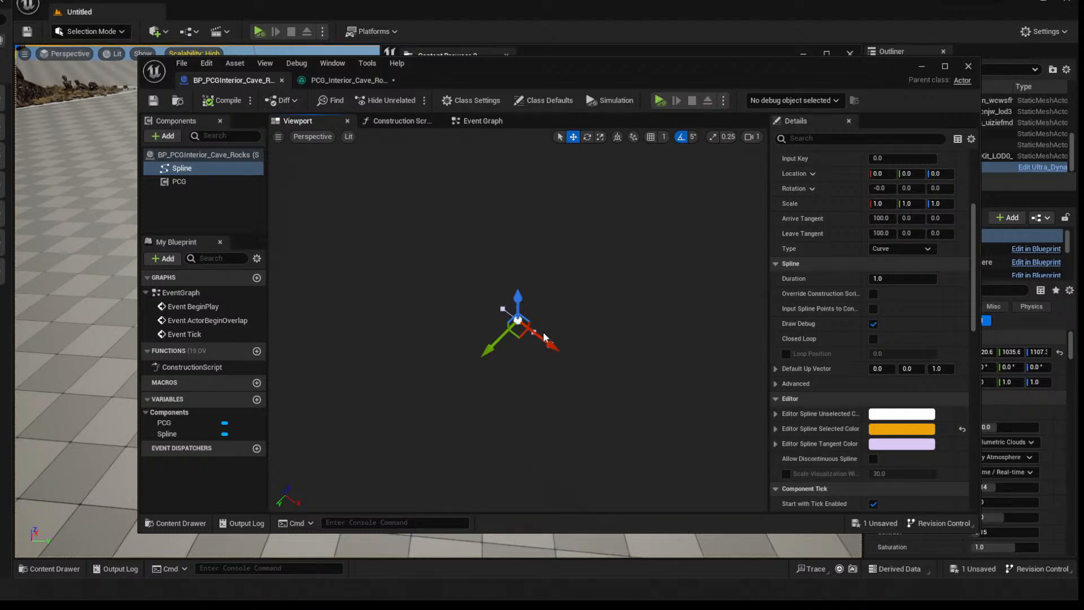
click(534, 332)
drag(540, 346, 435, 247)
click(551, 346)
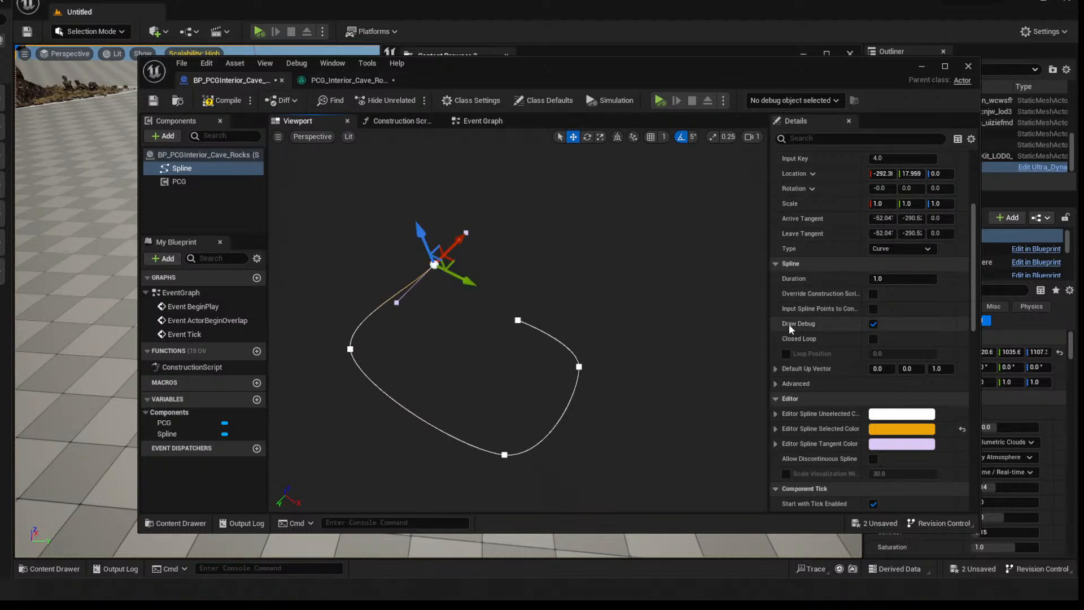
Enable Closed Loop on the spline and move its last point to about X -85, Y -175 to round the outline
click(874, 339)
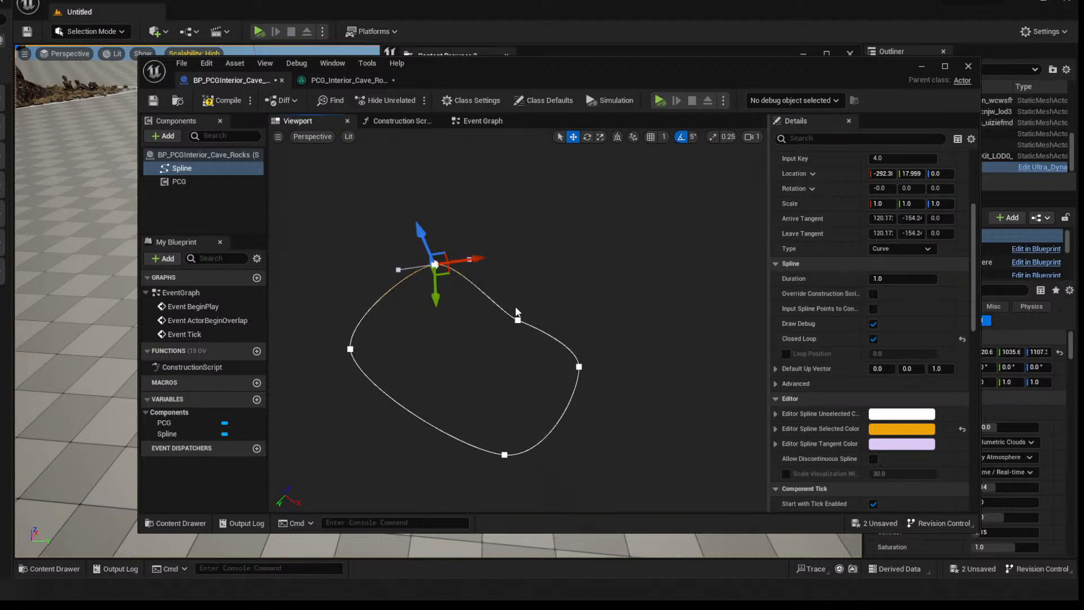
right_drag(405, 314, 508, 282)
click(401, 346)
right_drag(434, 375, 510, 357)
key(s)
drag(510, 357, 491, 326)
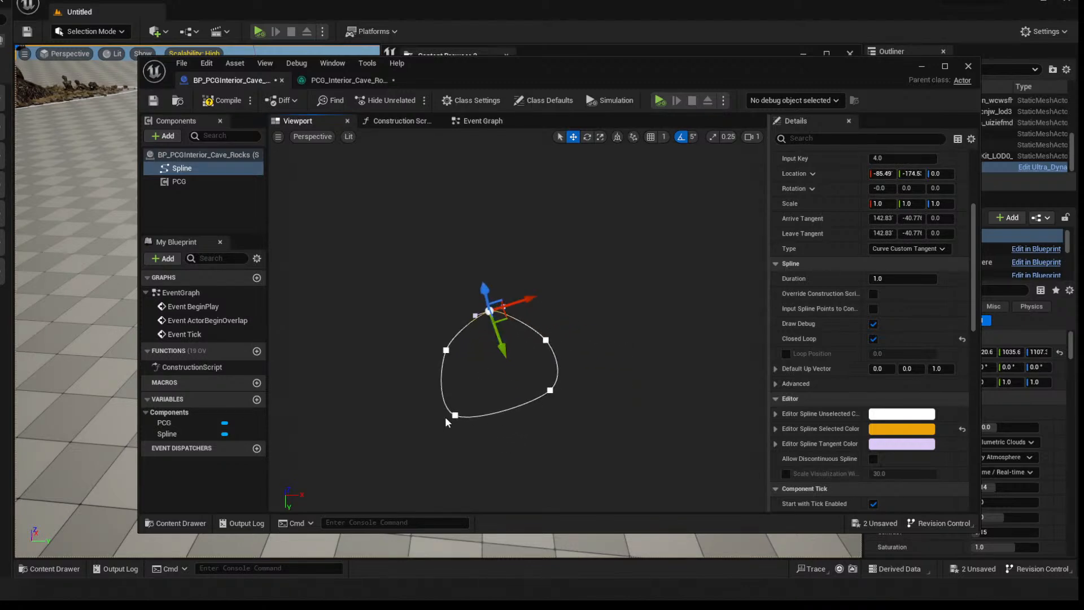
Move three other spline points outward to widen the loop, placing point 1 at about X 243, Y -52
click(455, 415)
drag(451, 395, 459, 413)
click(550, 390)
drag(532, 397, 541, 405)
click(545, 341)
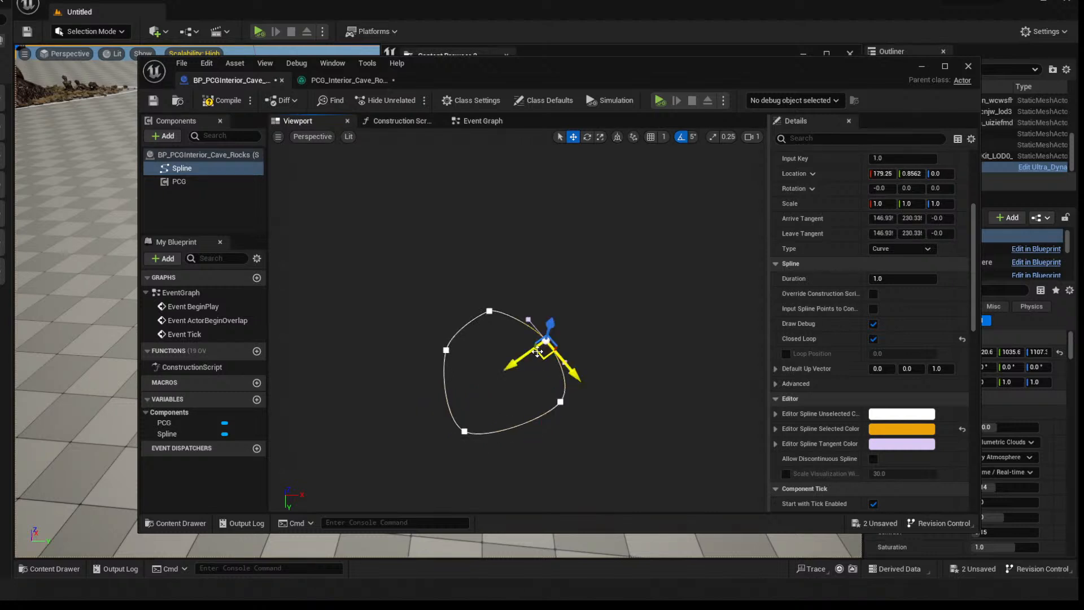
drag(541, 358, 553, 346)
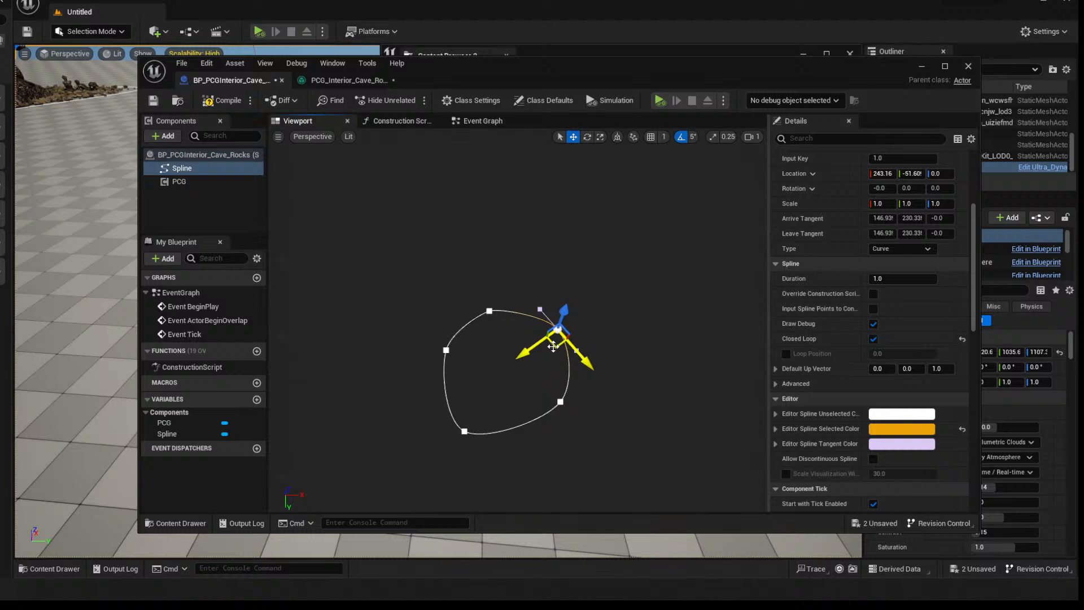
right_drag(519, 373, 518, 371)
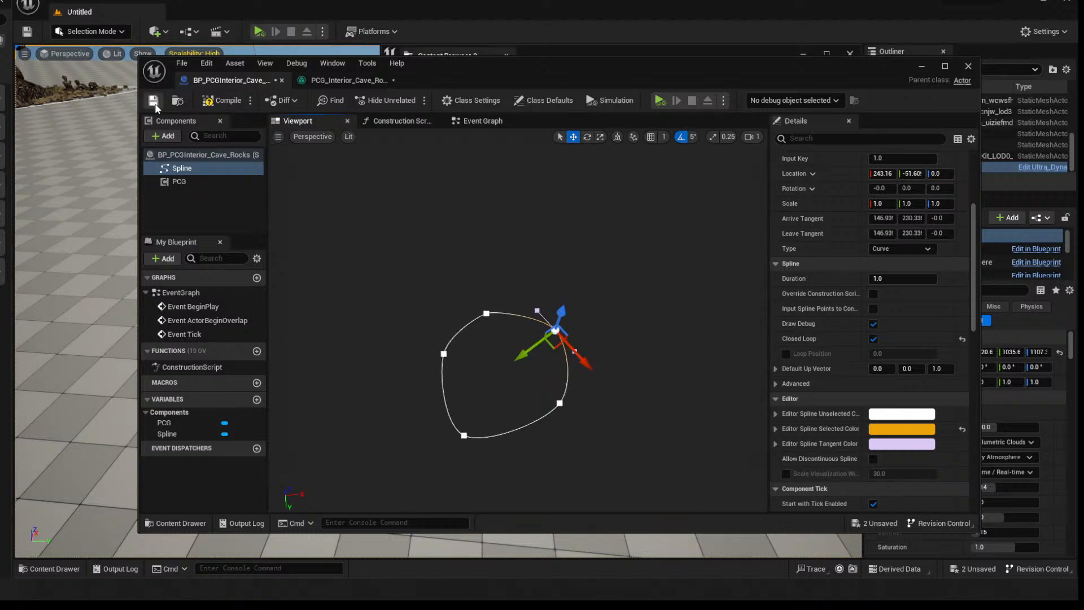
Compile and save the blueprint, and save the PCG_Interior_Cave_Rocks graph
click(221, 100)
click(153, 101)
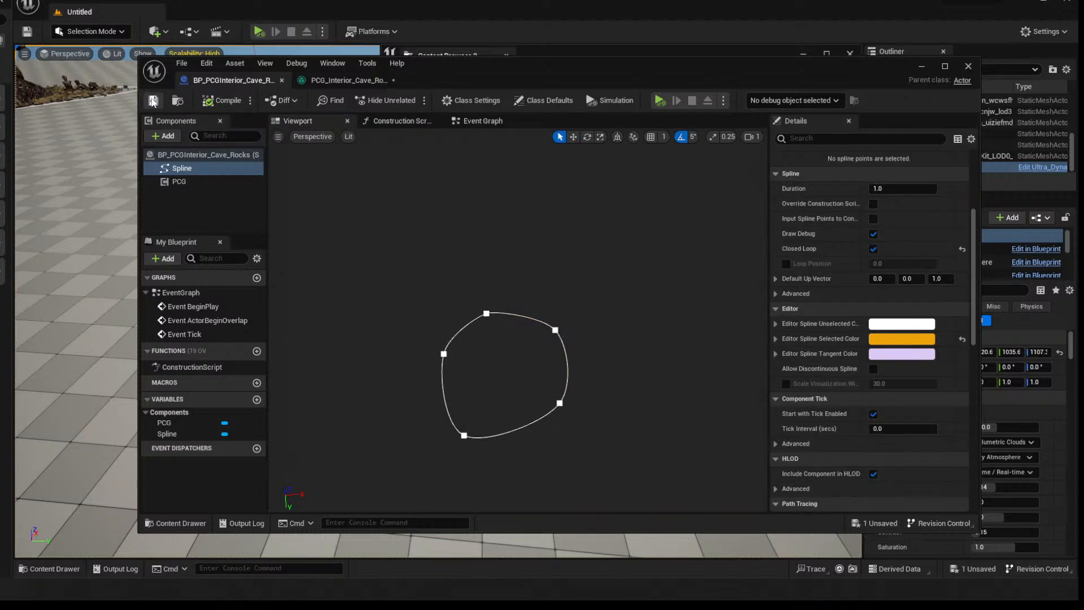
click(356, 80)
click(153, 100)
Add a Get Spline Data node to the PCG_Interior_Cave_Rocks graph
drag(509, 74, 398, 80)
right_click(244, 235)
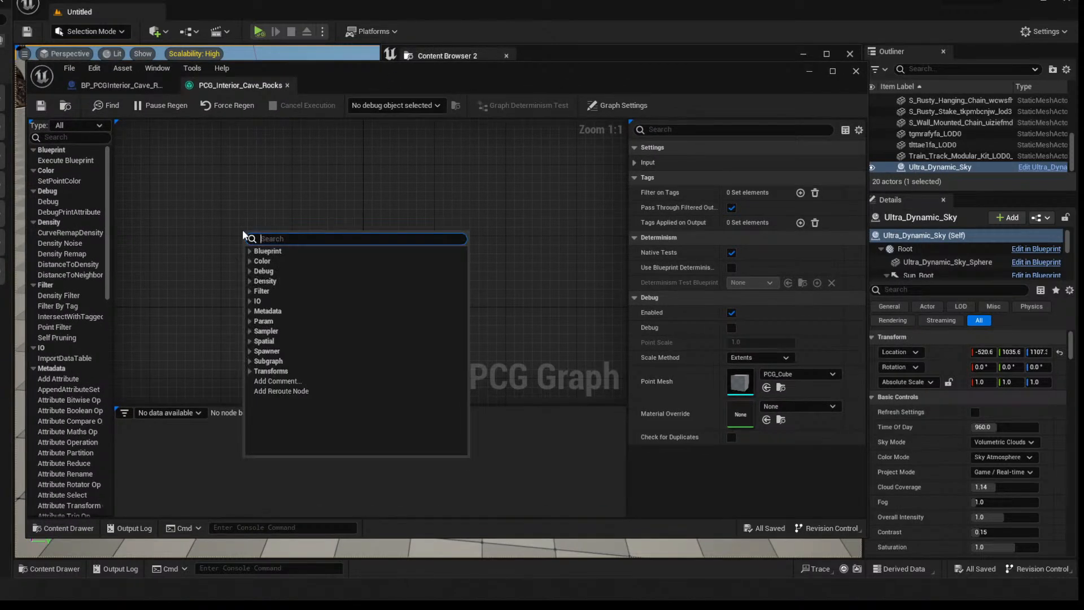
text(get spline data)
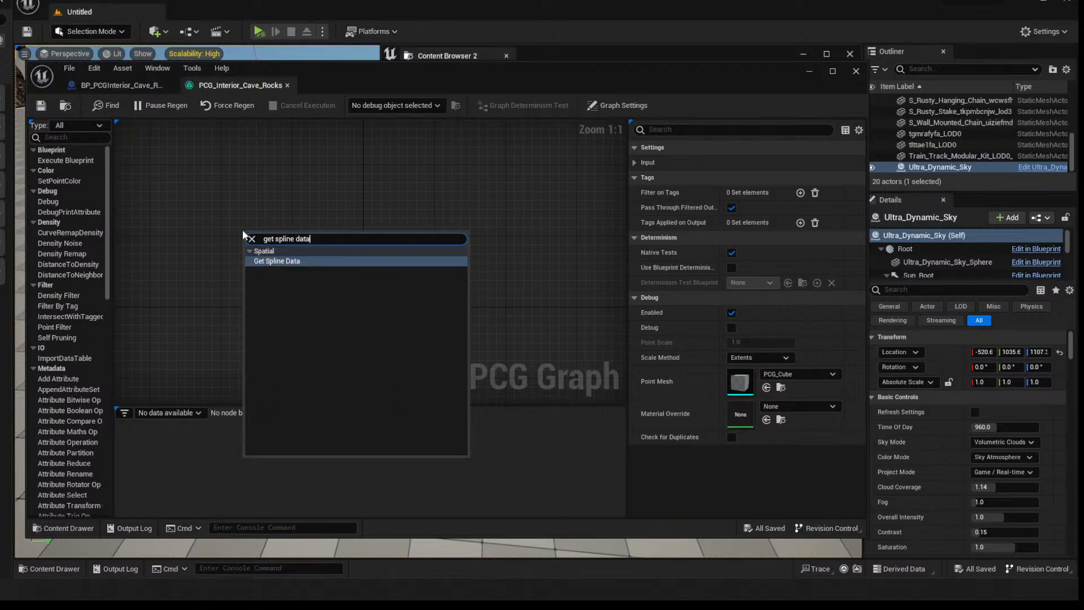
key(Return)
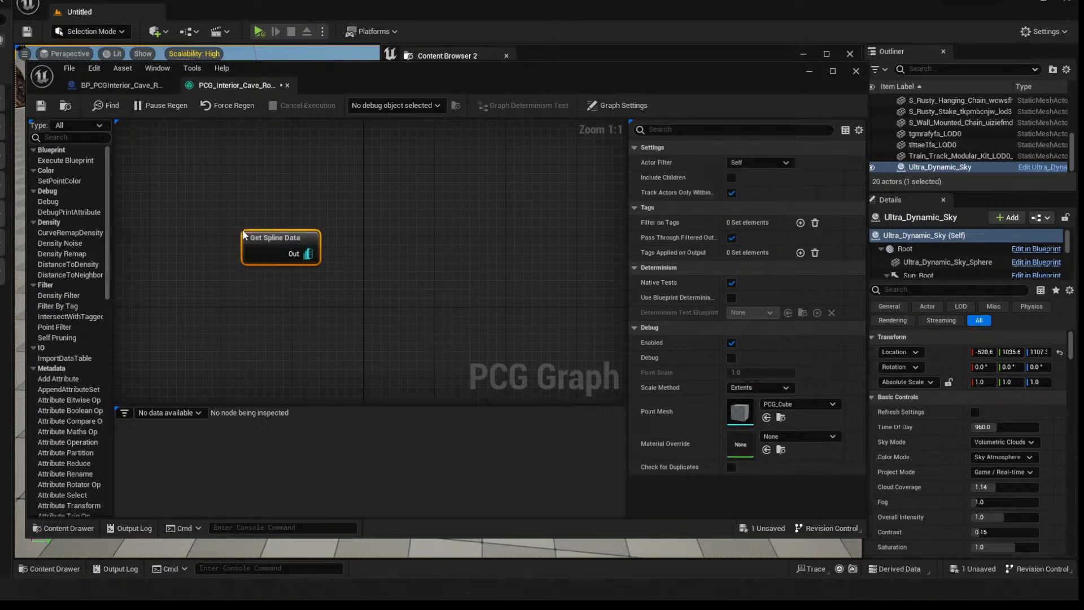
Place the BP_PCGInterior_Cave_Rocks blueprint on the level's floor and arrange the PCG graph window so the spline loop stays in view
drag(382, 77, 977, 289)
click(616, 170)
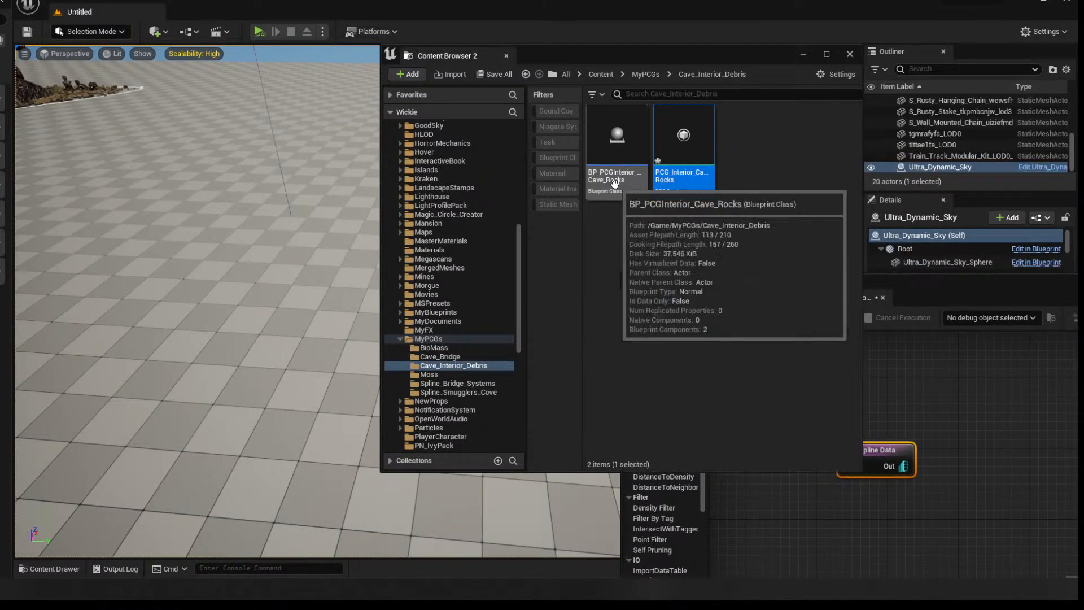
drag(179, 283, 178, 283)
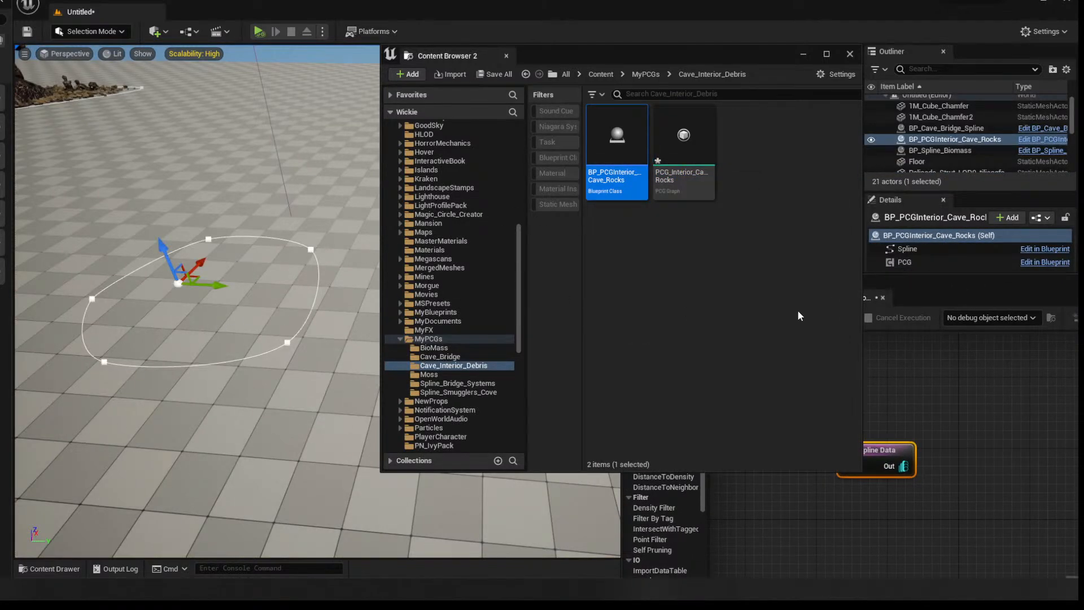
drag(927, 292, 528, 100)
scroll(169, 299, down, 1)
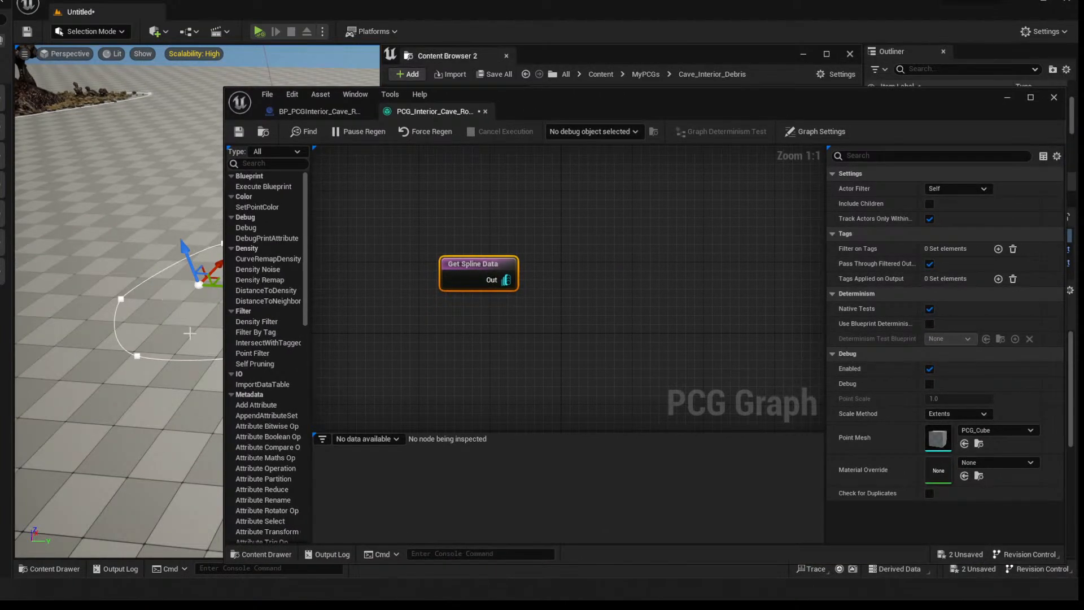
middle_drag(162, 299, 223, 292)
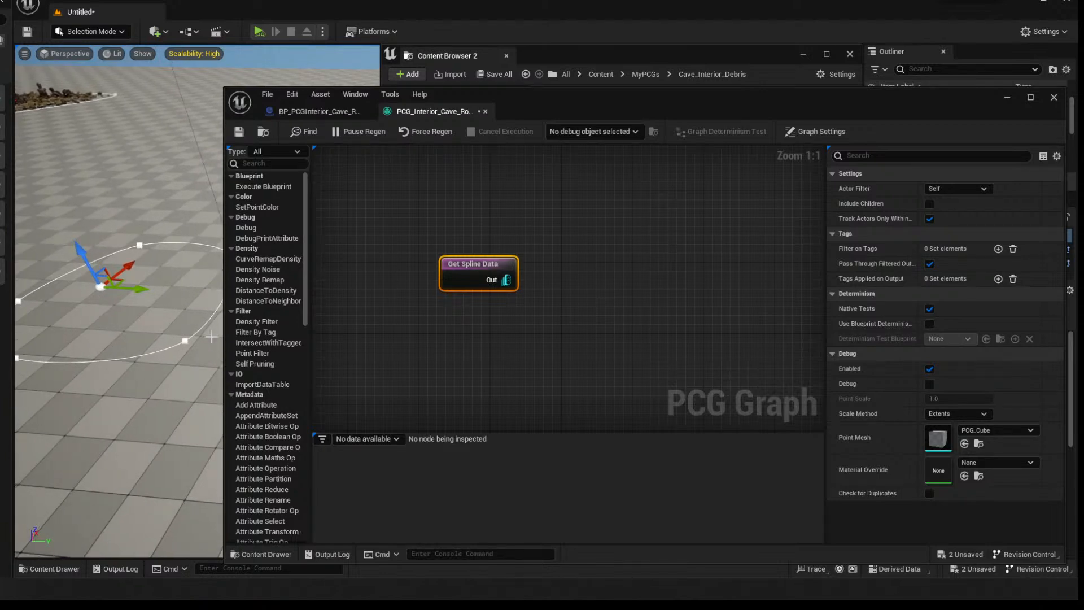
drag(225, 368, 349, 379)
middle_drag(220, 368, 151, 363)
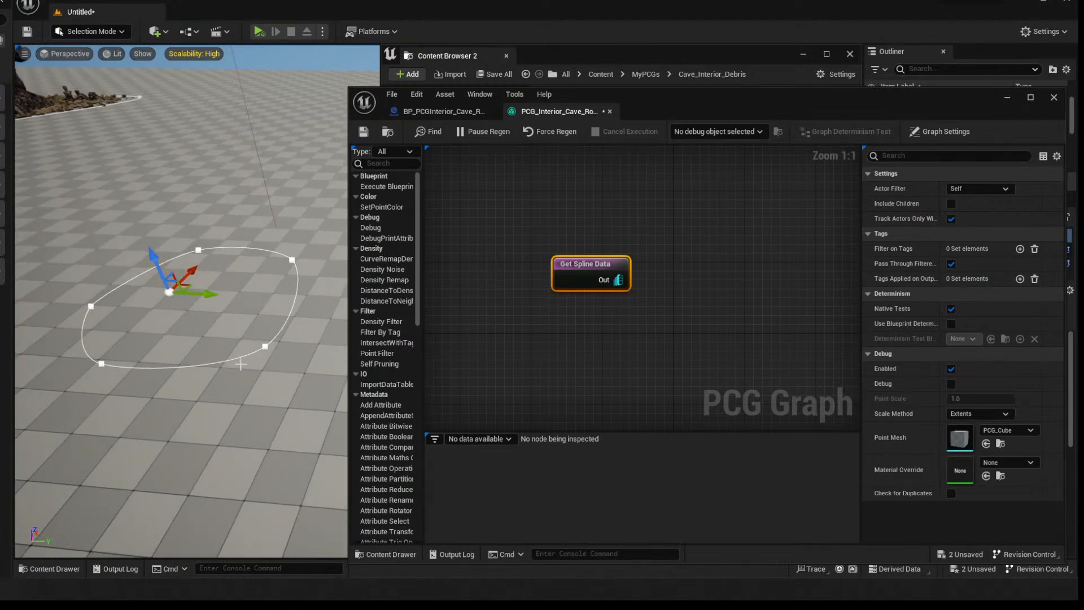
Reposition the Get Spline Data node and toggle its debug display to check the spline in the level, leaving it off
drag(602, 264, 527, 210)
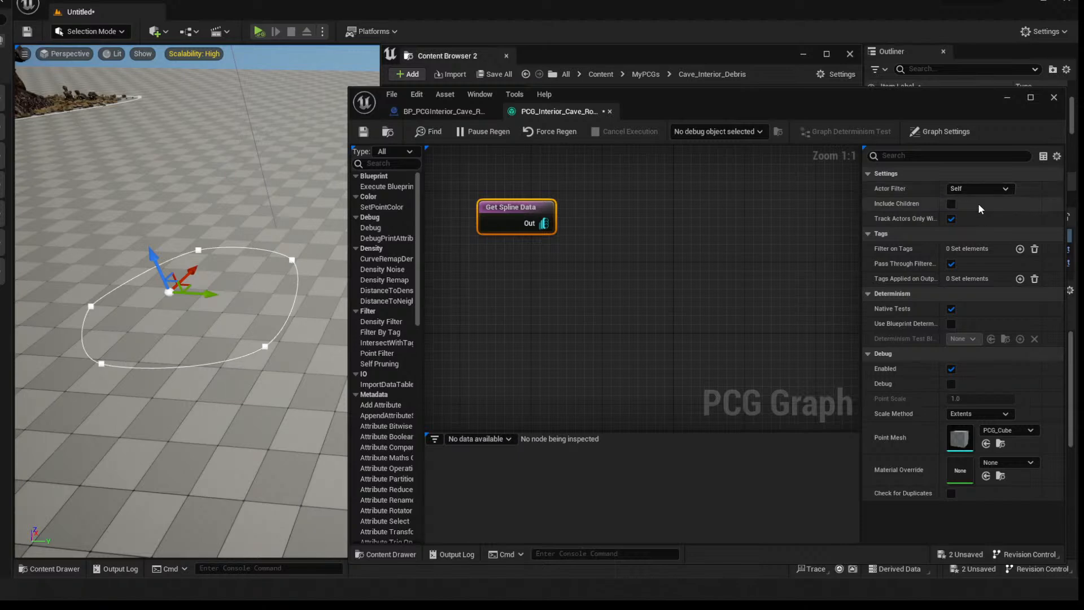
click(951, 385)
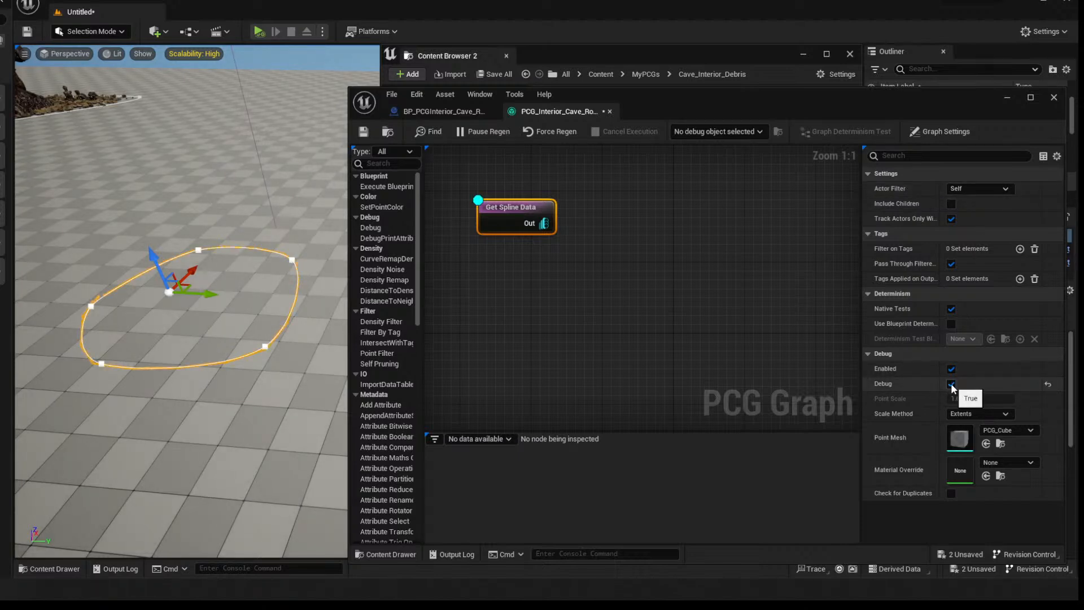
click(952, 385)
click(951, 385)
click(952, 384)
click(952, 384)
click(952, 385)
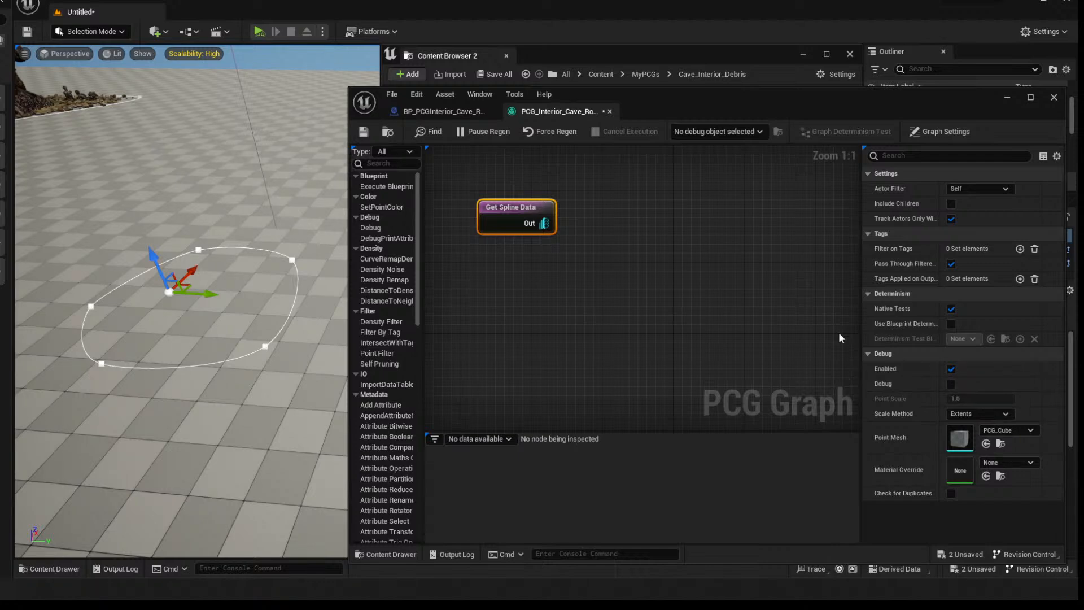
Add a Spline Sampler fed by the Get Spline Data output, align it beside that node, and enable its debug display
mouse_move(628, 269)
right_down()
mouse_move(600, 269)
mouse_move(619, 273)
right_up()
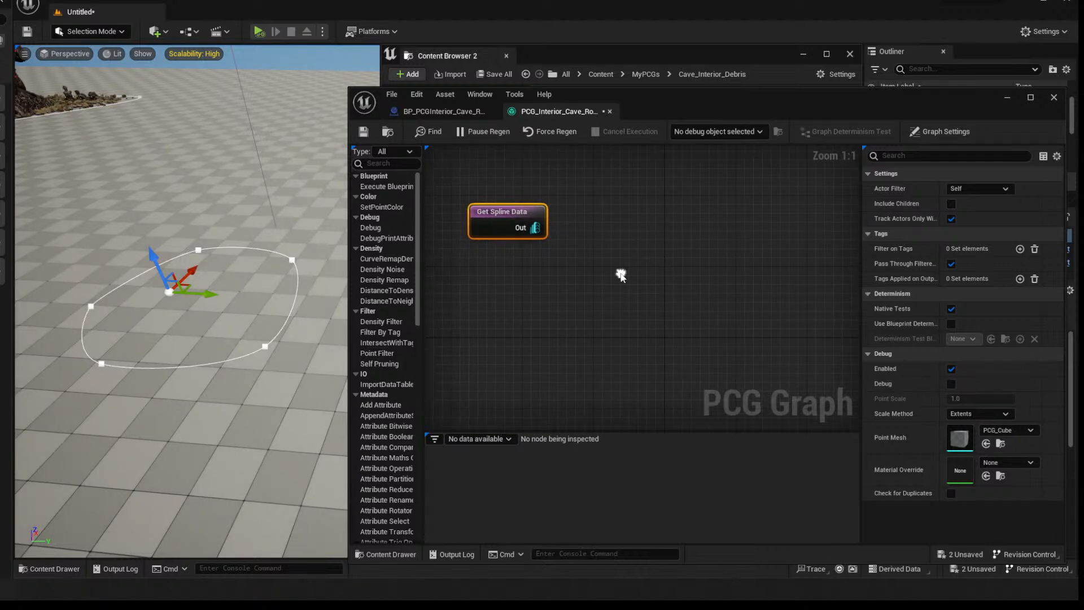
drag(535, 226, 589, 227)
text(spline)
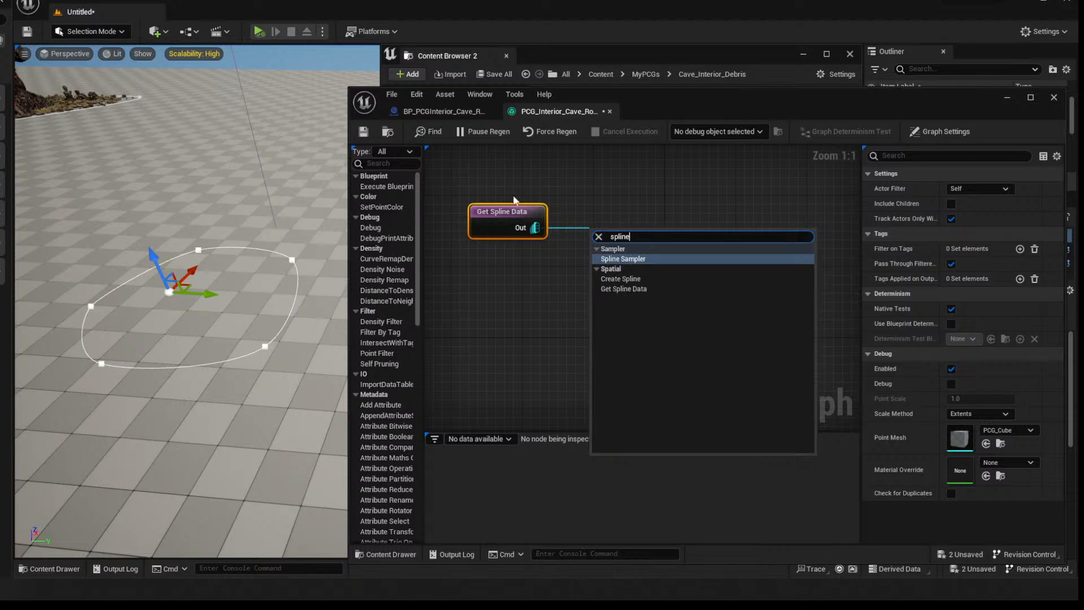
click(632, 261)
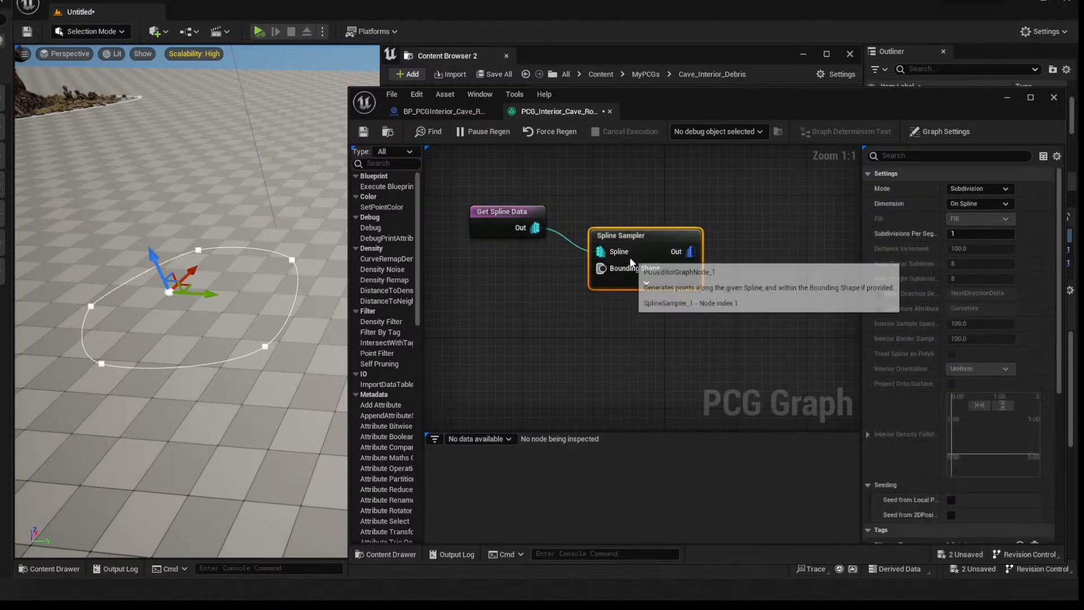
drag(629, 238, 645, 214)
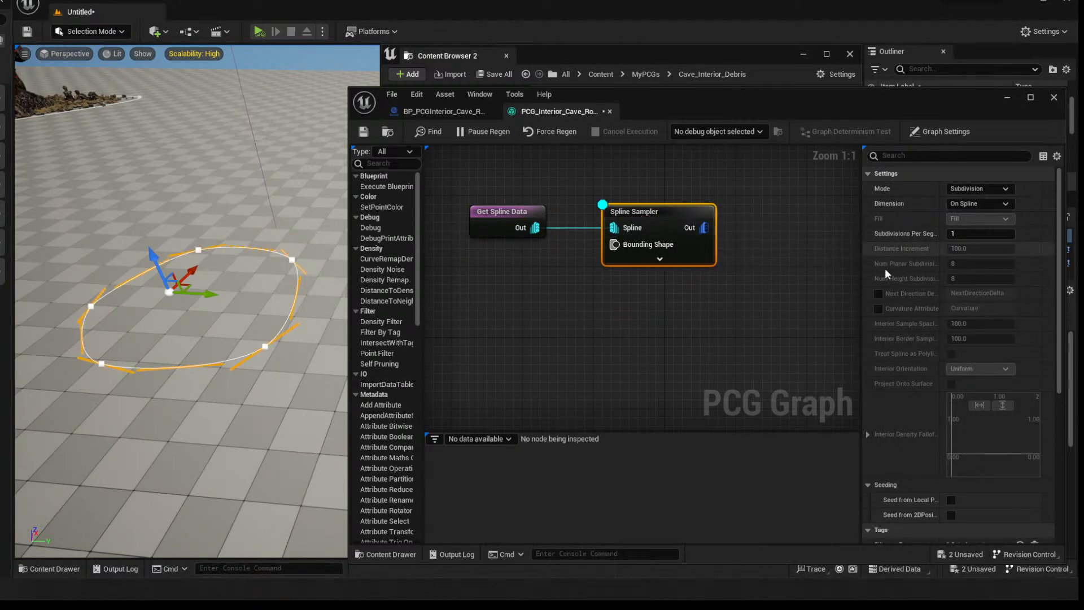
Set the Spline Sampler's dimension to On Interior and check the sampled area in the level
click(980, 205)
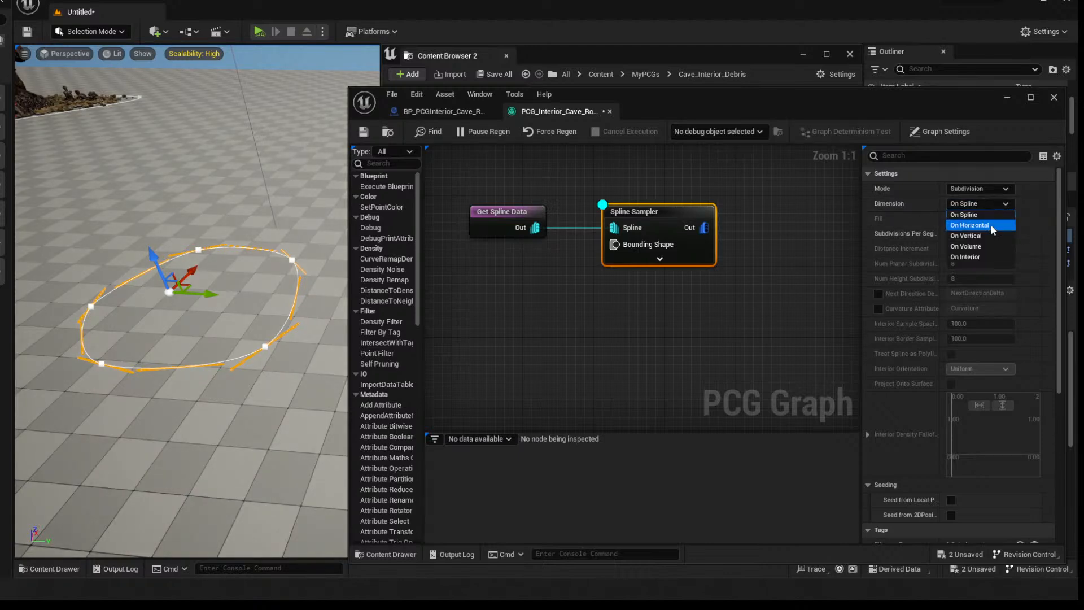
click(984, 257)
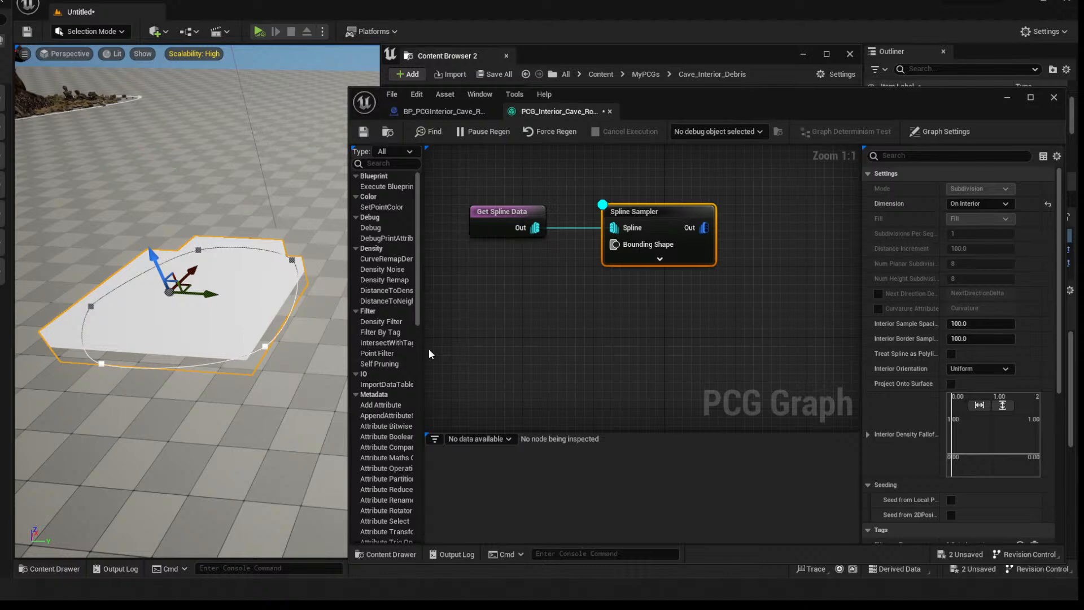
scroll(200, 306, down, 5)
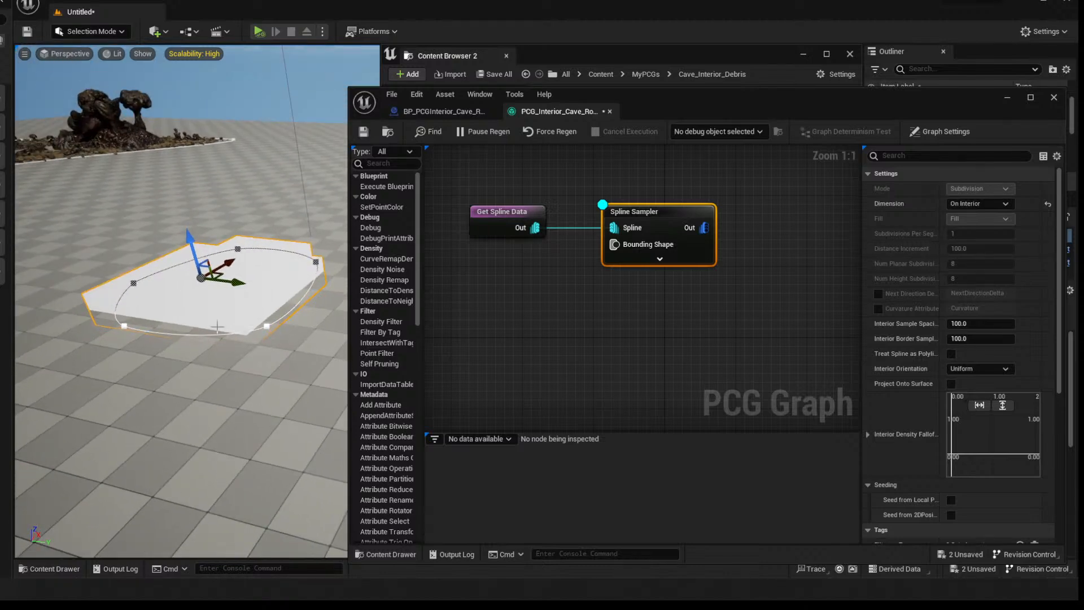
scroll(217, 325, up, 3)
scroll(217, 325, down, 1)
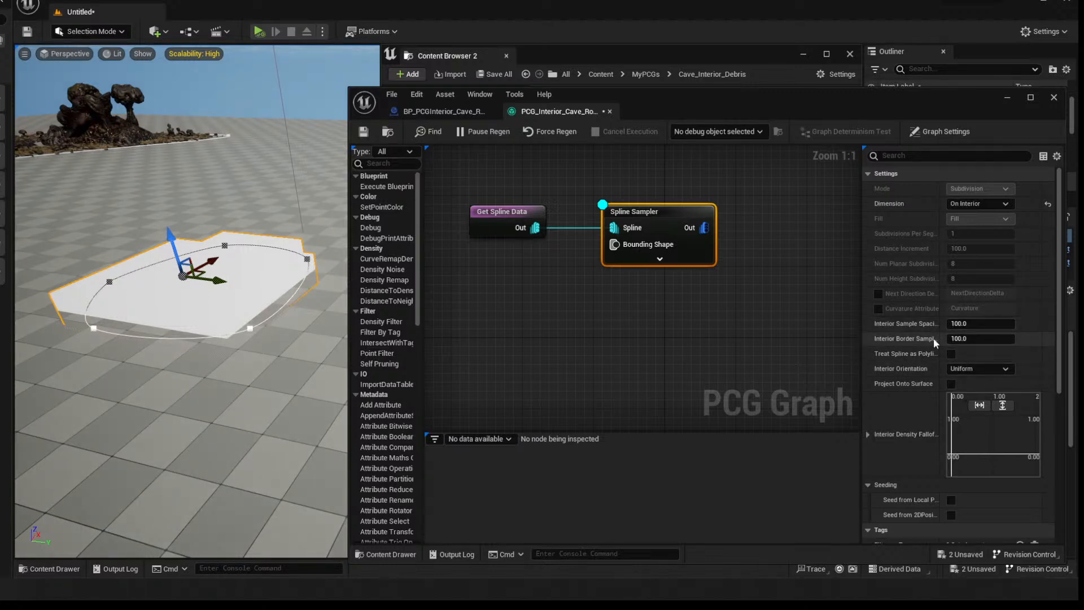
Set the sampler's Interior Sample Spacing to 25 and leave Project Onto Surface disabled after toggling it
click(967, 326)
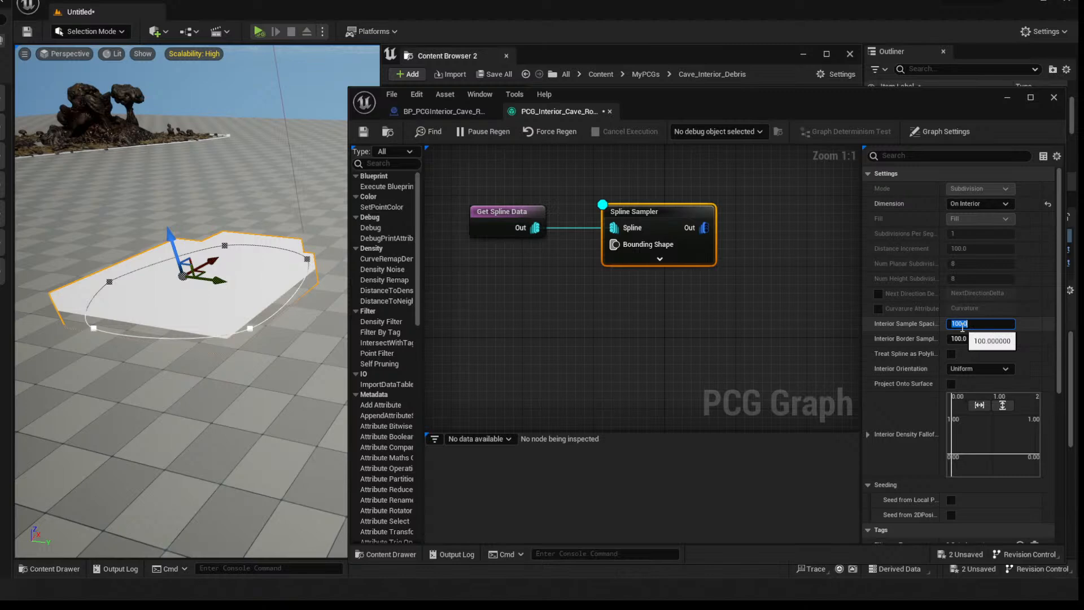
text(25)
key(Tab)
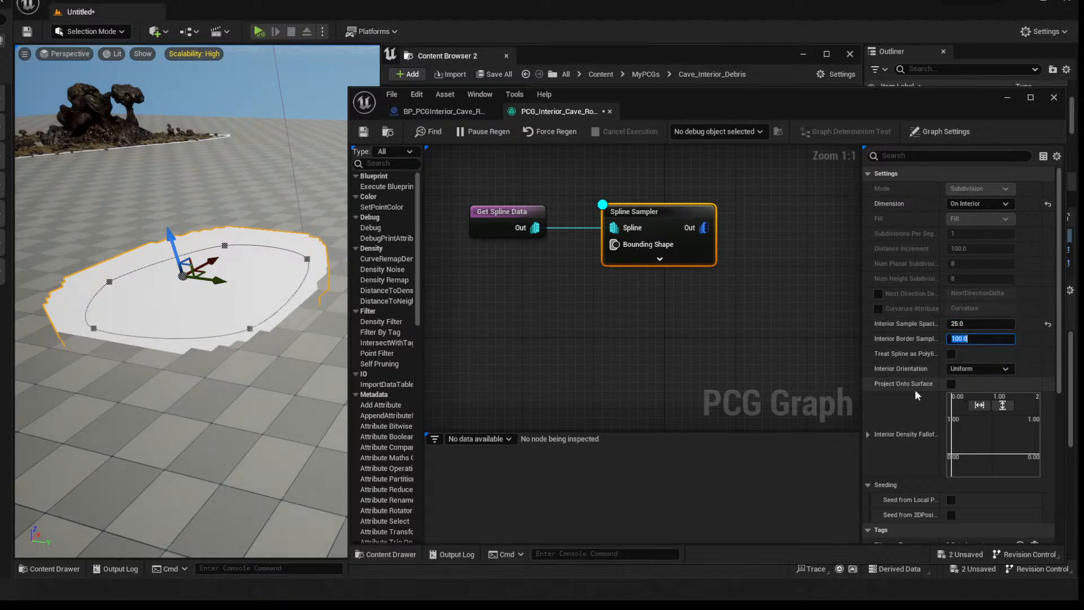
click(953, 385)
click(953, 385)
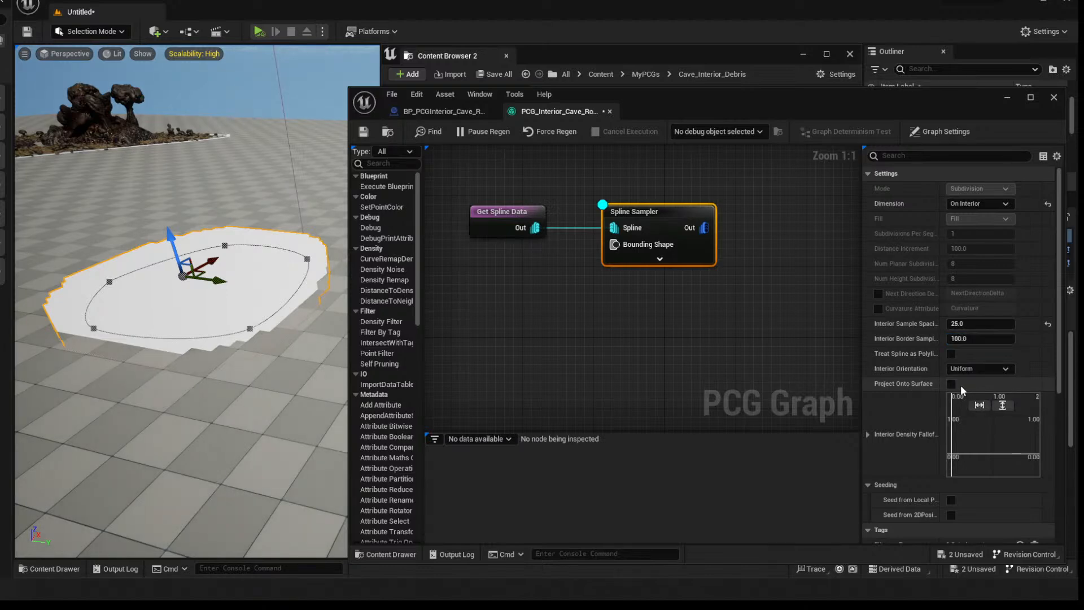
Open the Interior Density Falloff Curve in its own editor and add two keys at about time 0.06 and 0.75
double_click(977, 436)
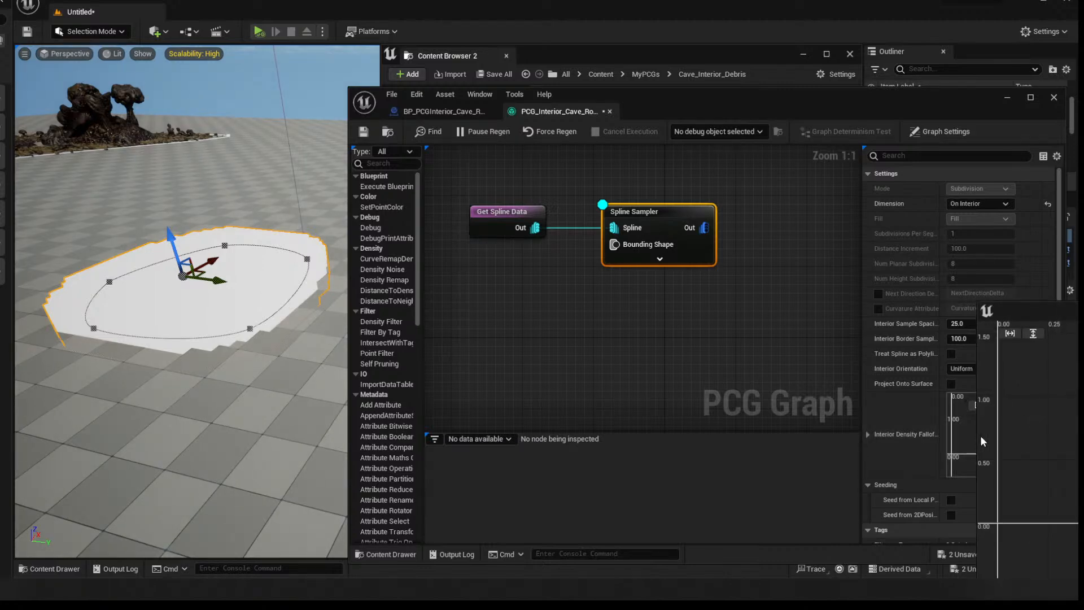
drag(407, 96, 147, 75)
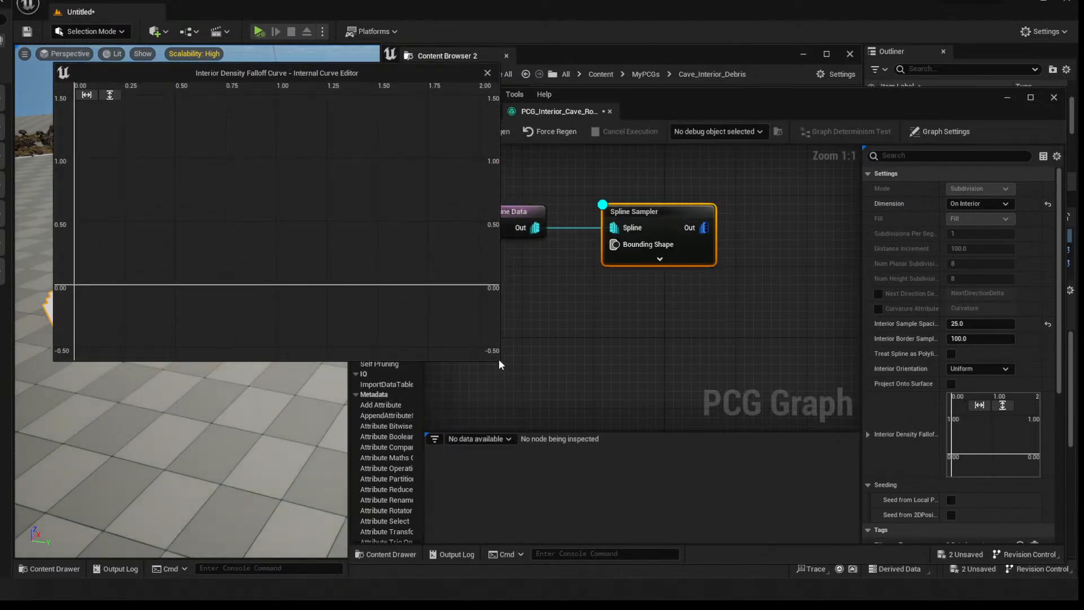
middle_click(88, 276)
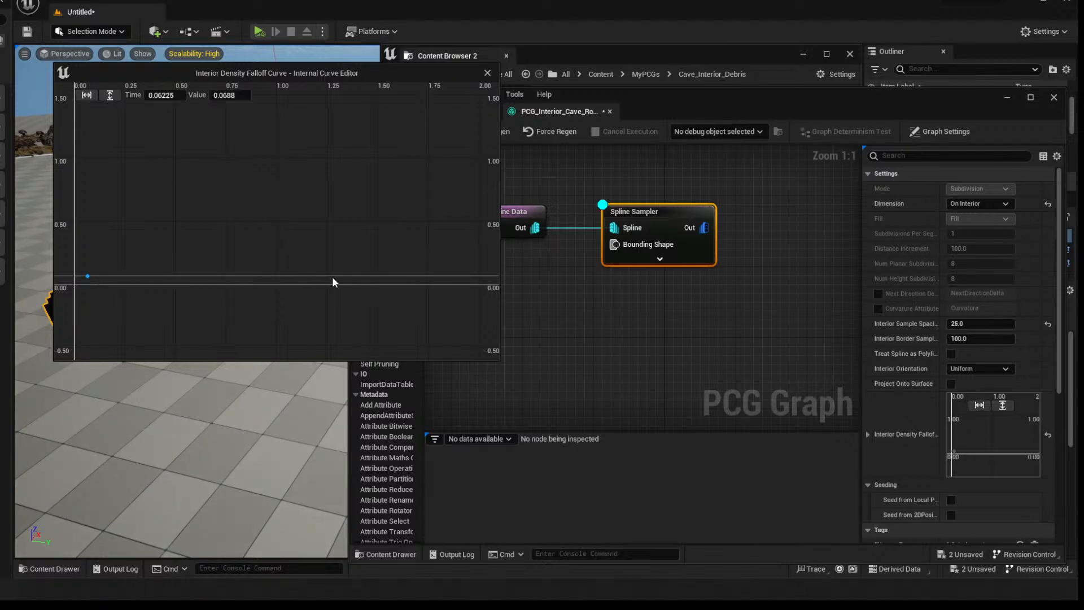
middle_click(227, 269)
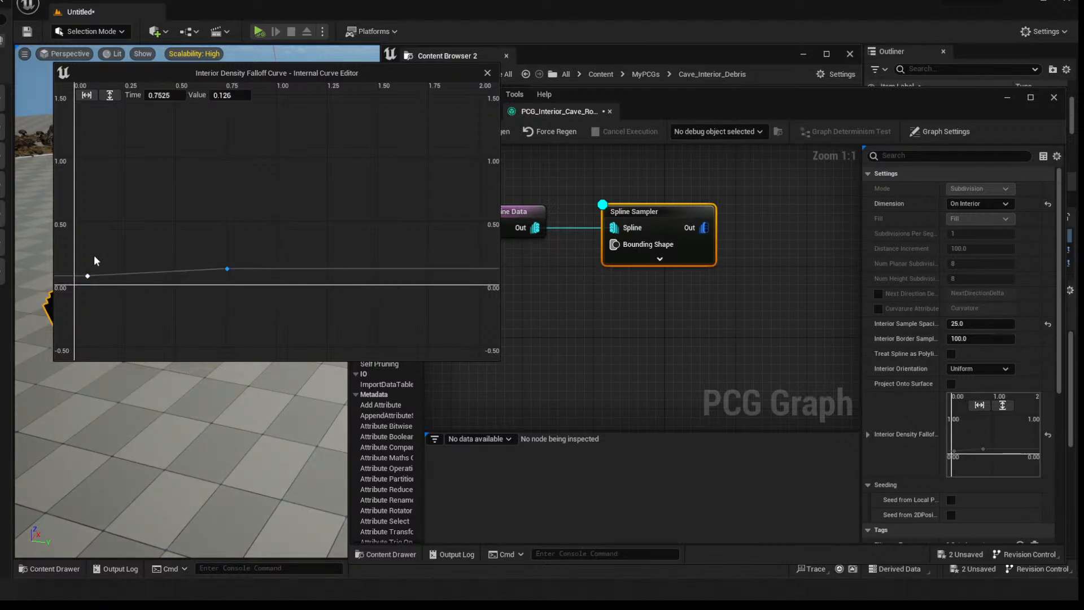
Set the falloff curve's first key to time 0.0 and value 1
drag(75, 297, 76, 297)
click(162, 95)
text(0.0)
key(Tab)
text(1)
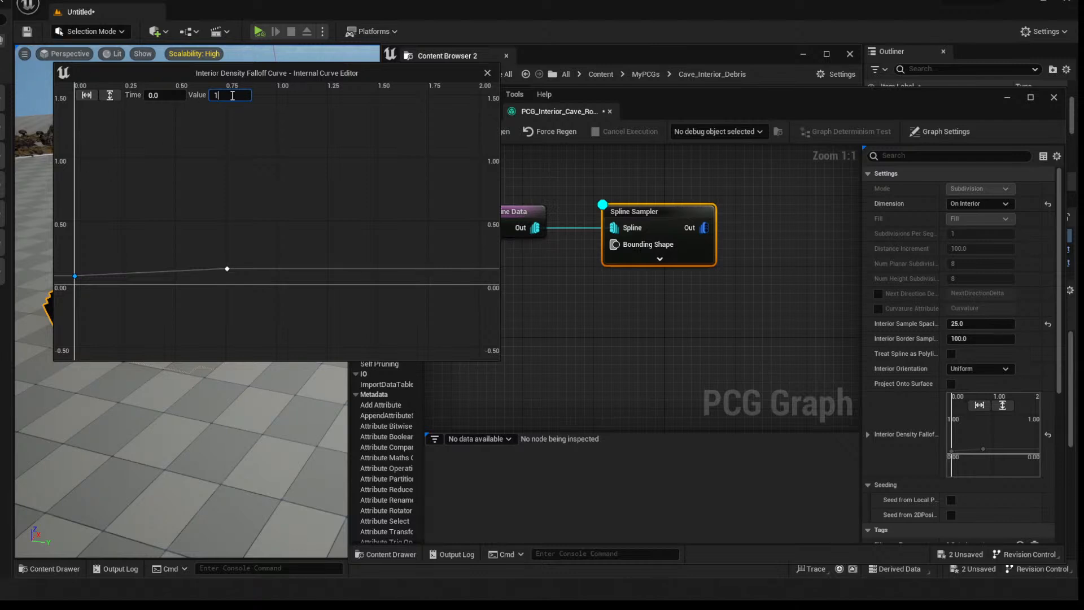
key(Return)
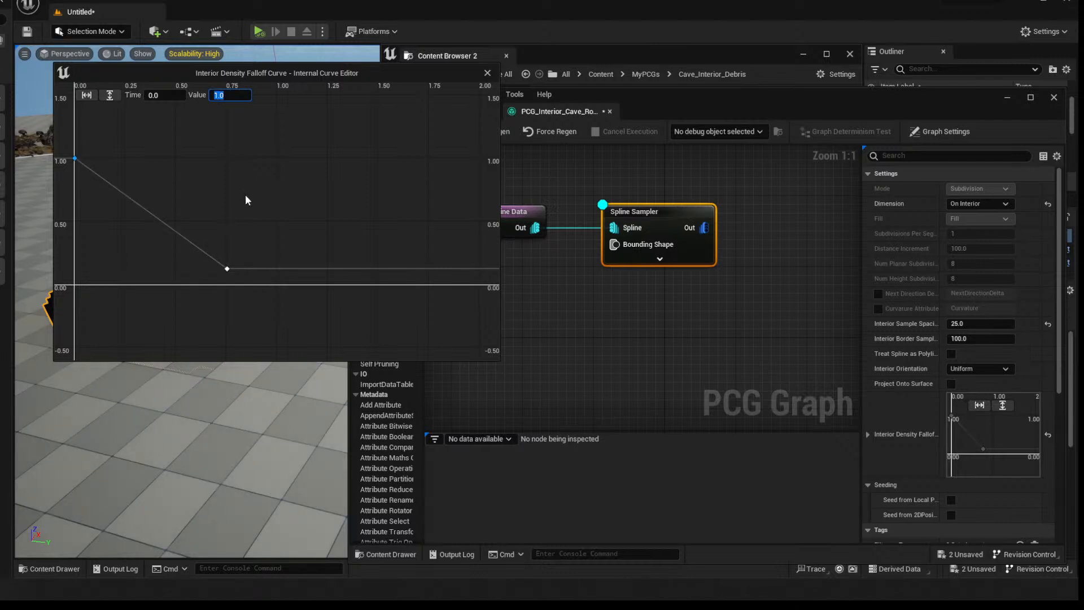
Set the falloff curve's second key to time 1 and value 0
drag(206, 248, 258, 306)
click(172, 96)
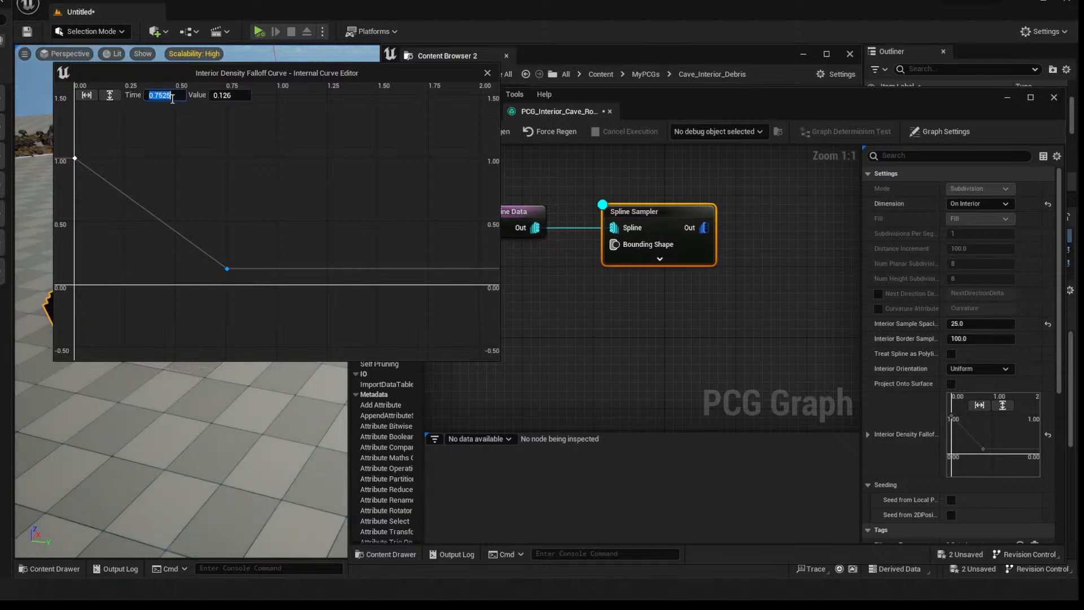
text(1)
key(Tab)
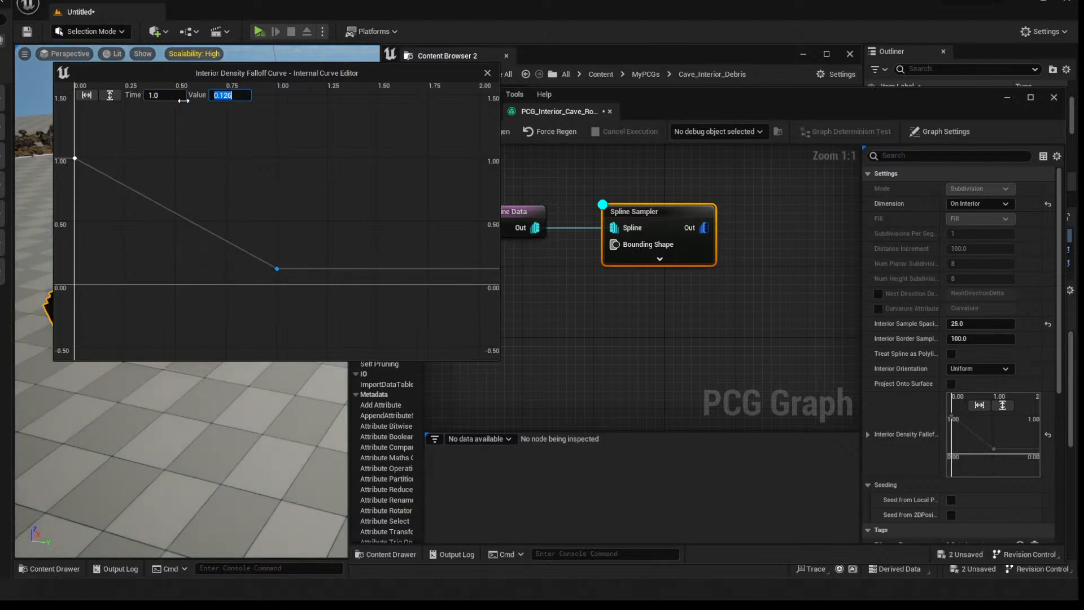
text(0)
key(Return)
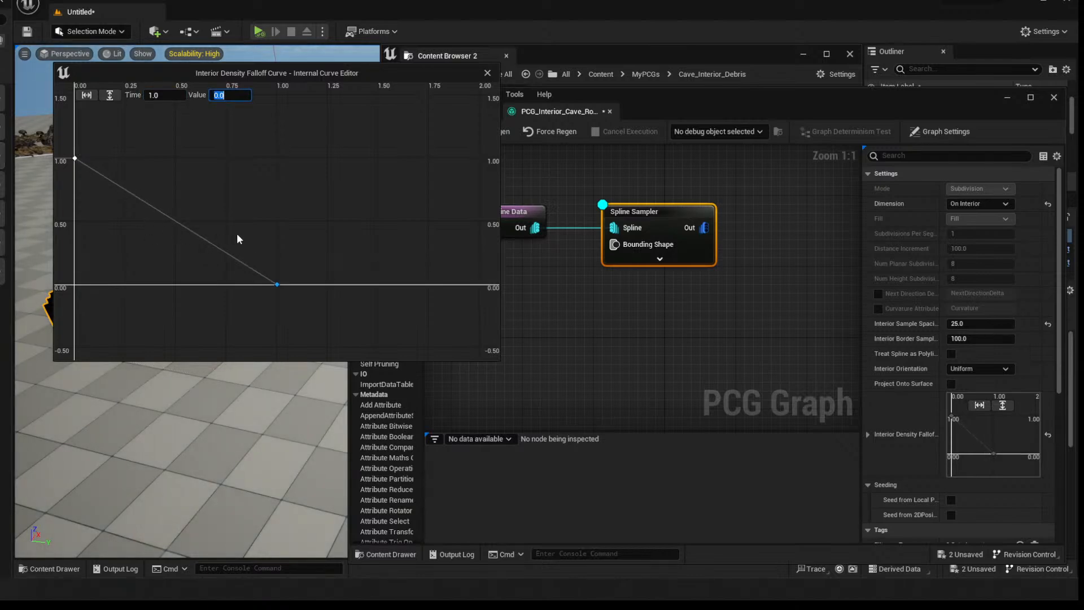
Try User interpolation on the falloff curve's second key and pull its tangent handle outward
drag(286, 269, 260, 307)
right_click(278, 286)
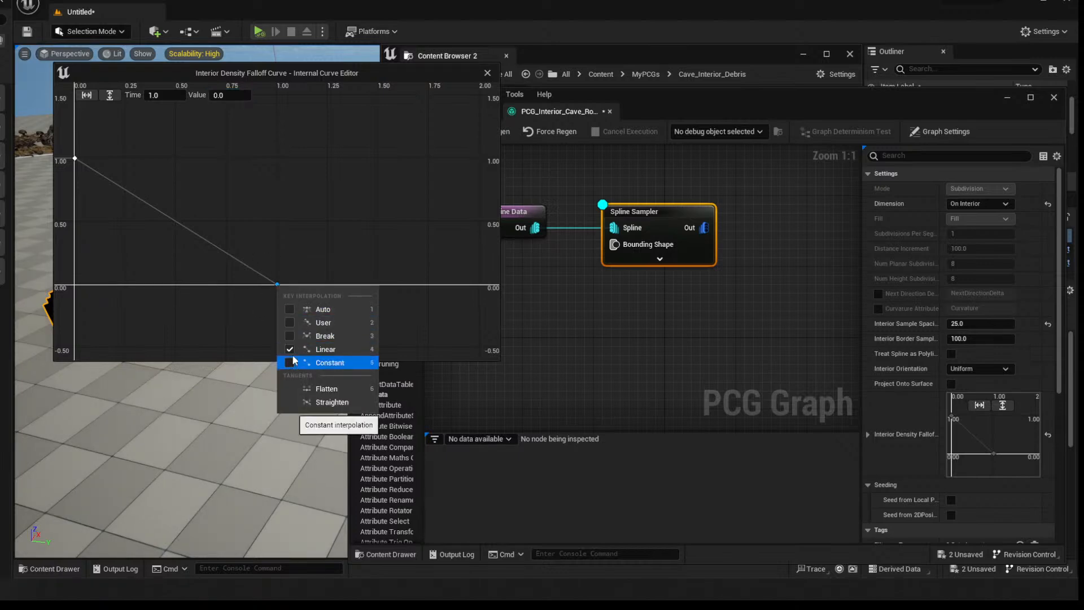
click(321, 322)
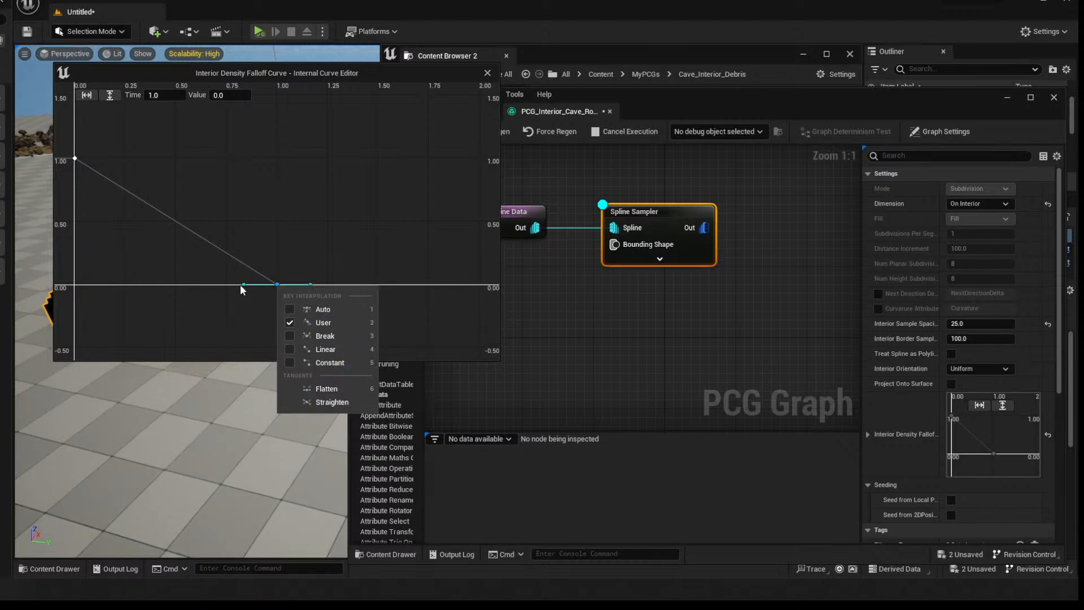
drag(243, 283, 192, 278)
Set both keys of the falloff curve to Auto interpolation, then save the PCG graph
right_click(276, 284)
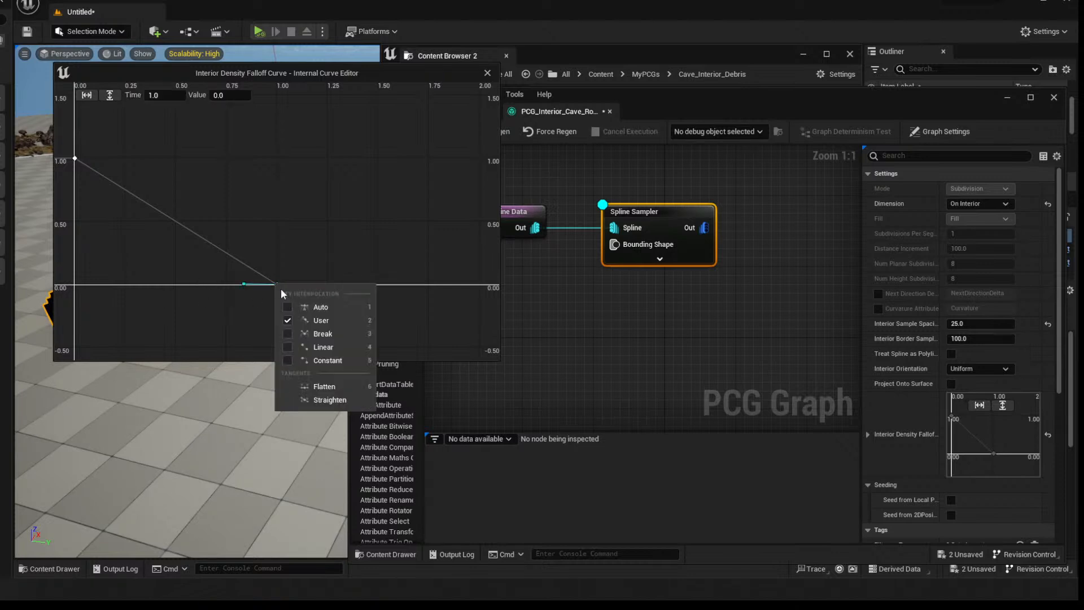
click(302, 307)
click(75, 158)
right_click(75, 158)
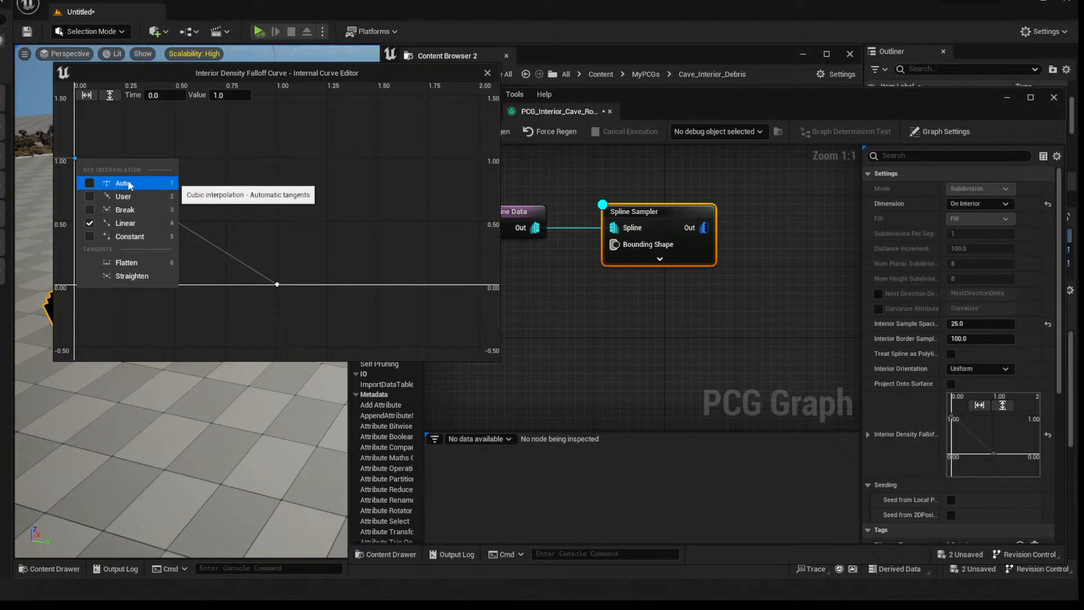
click(130, 184)
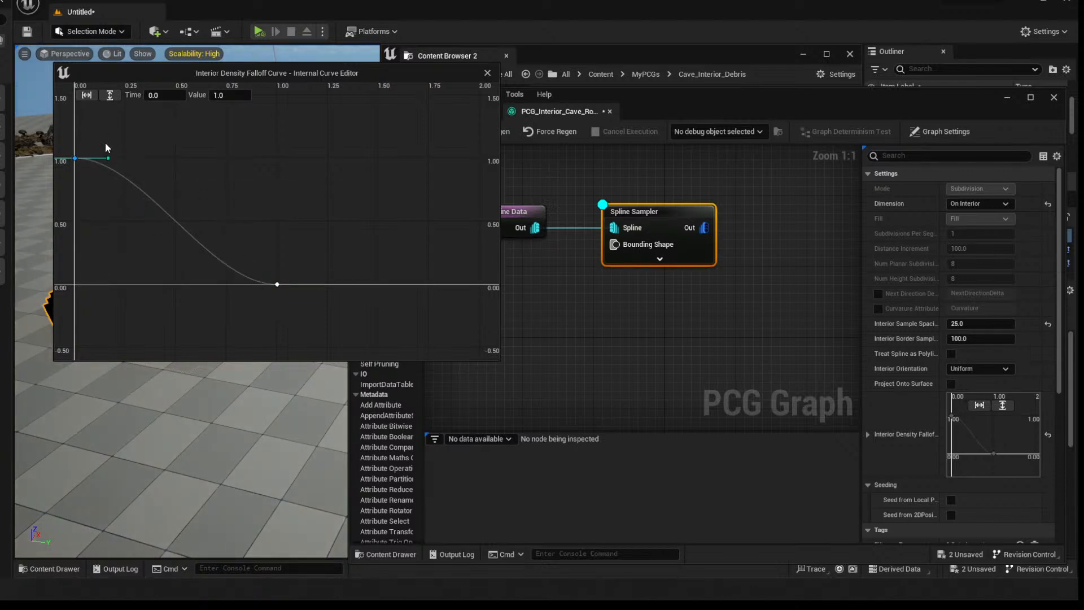
mouse_move(107, 142)
mouse_down()
mouse_move(132, 171)
mouse_move(116, 158)
mouse_up()
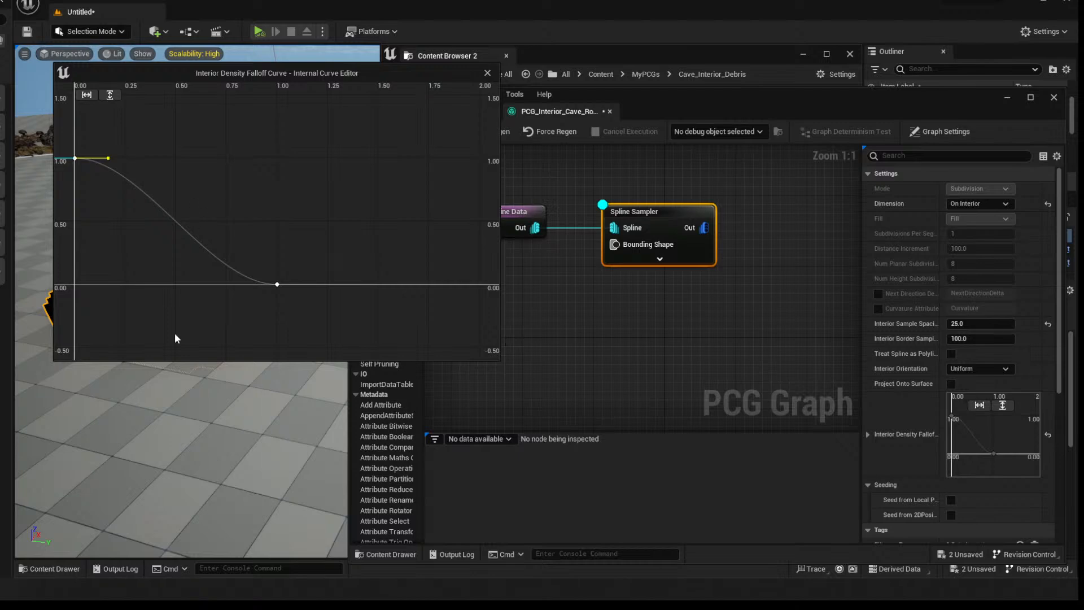
click(488, 75)
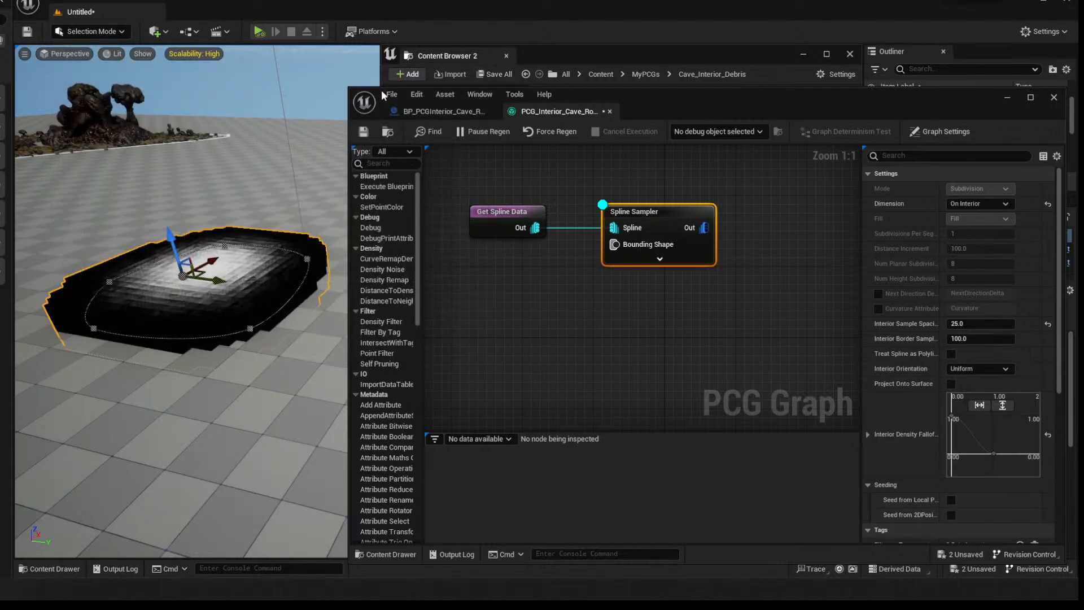
click(363, 132)
Add a Density Filter node fed by the Spline Sampler's output
right_drag(685, 340, 639, 345)
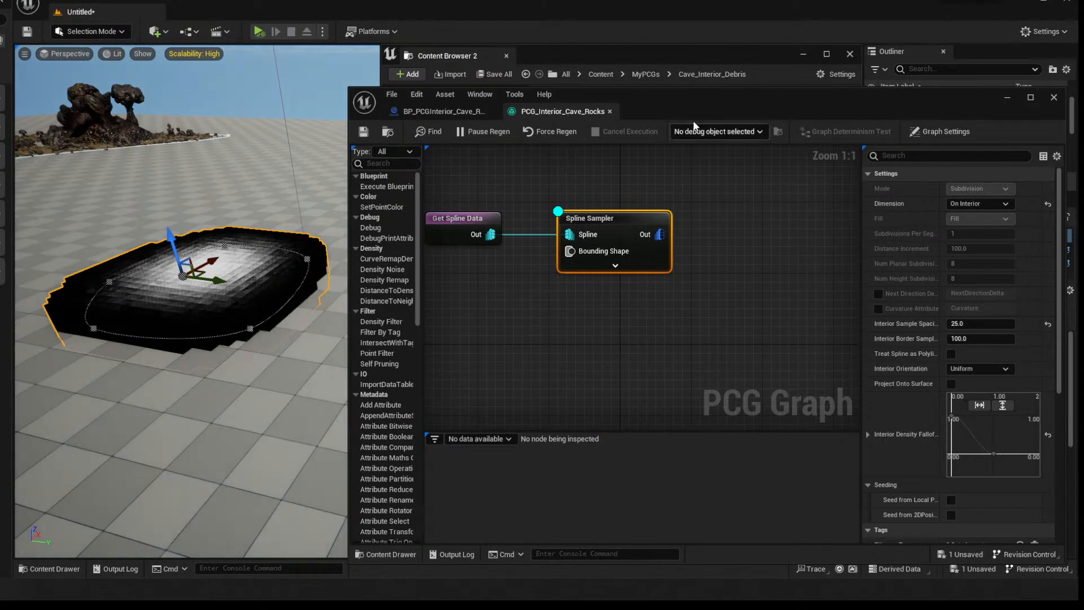
drag(688, 94, 420, 65)
scroll(729, 352, down, 5)
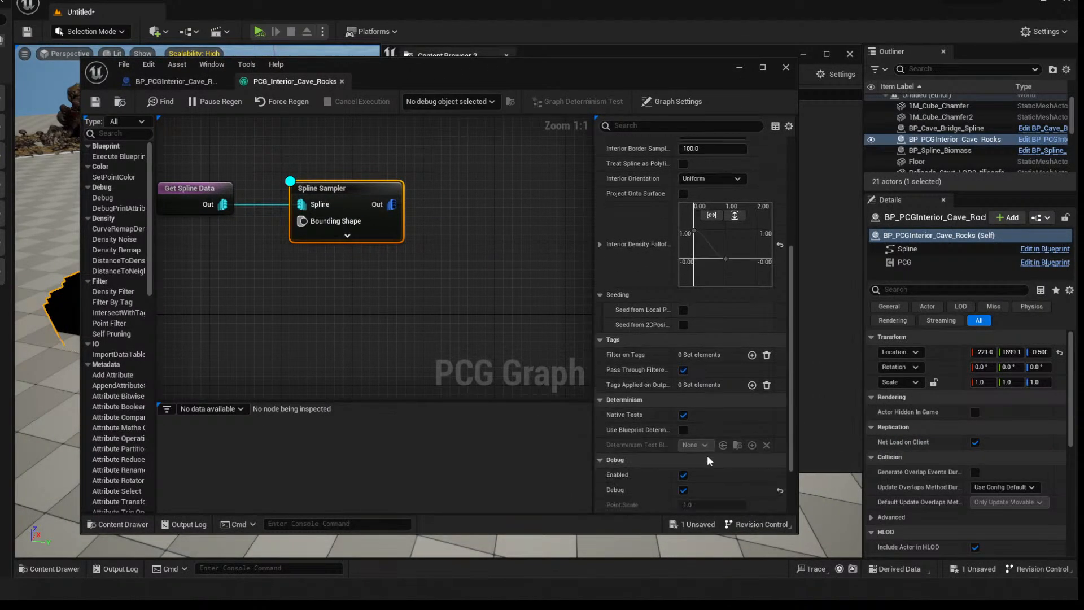
scroll(710, 445, down, 3)
scroll(710, 445, up, 5)
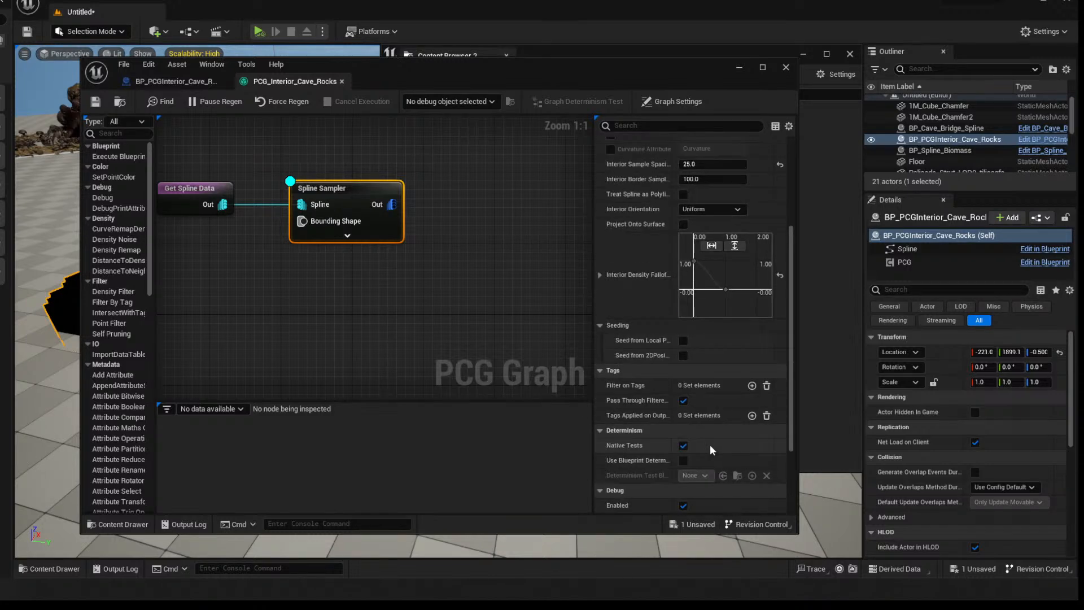
scroll(710, 445, up, 5)
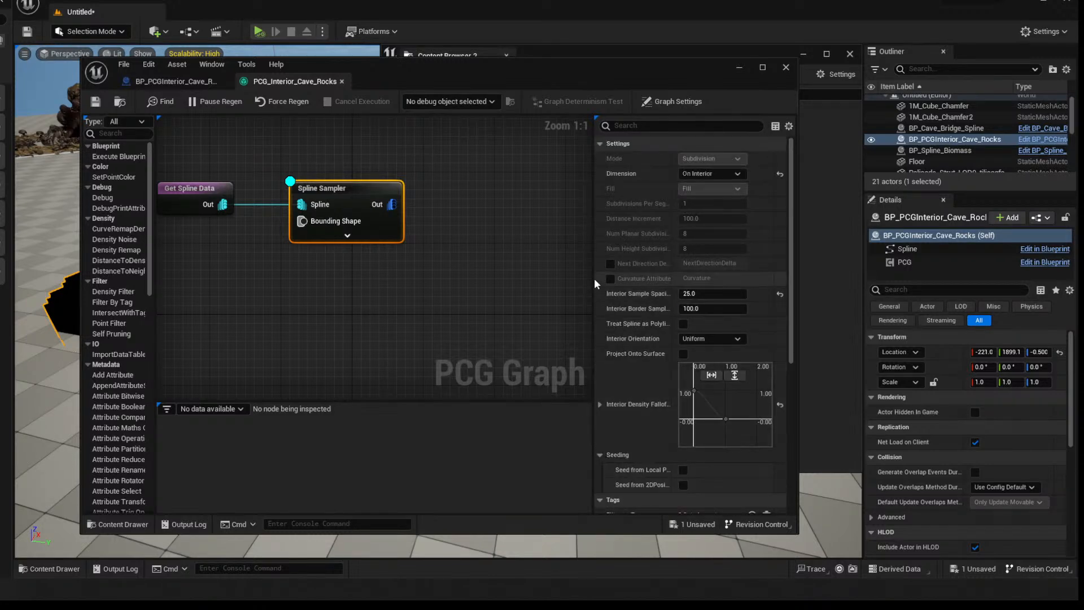
right_drag(476, 242, 443, 258)
click(443, 259)
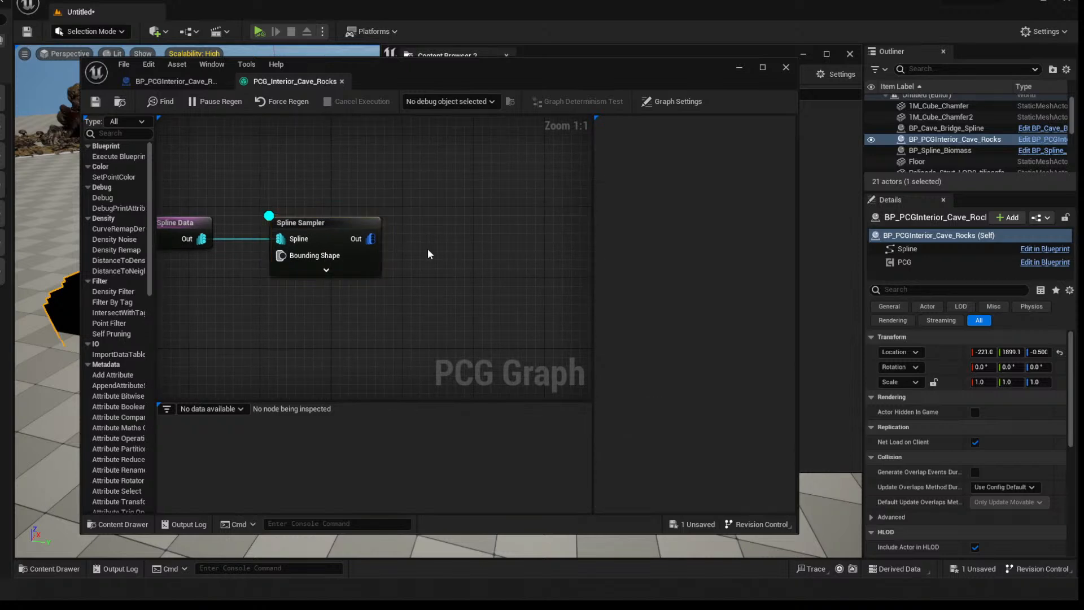
drag(370, 239, 453, 228)
text(densi)
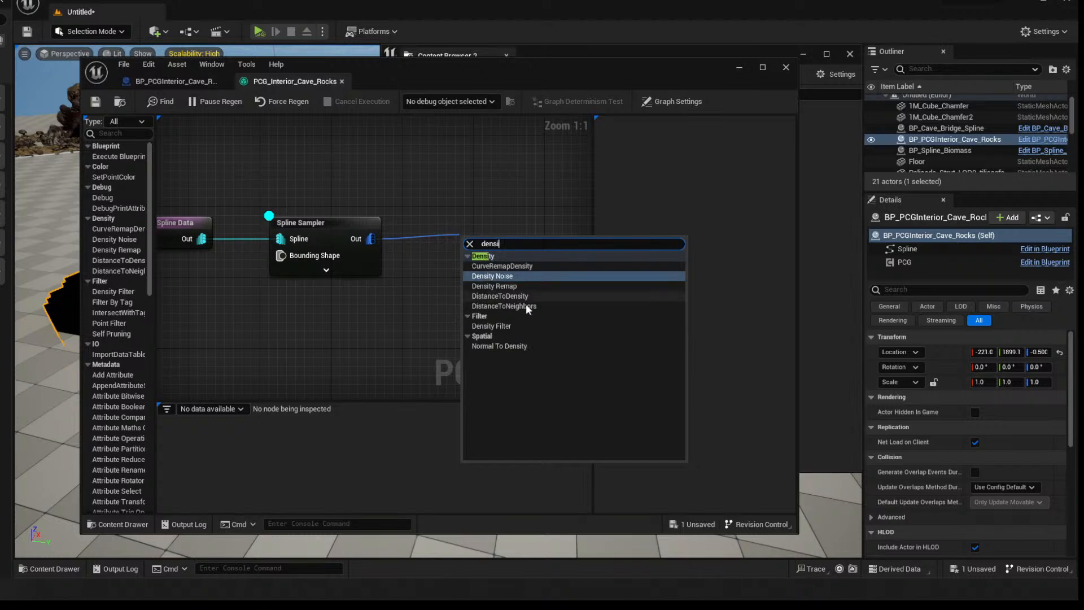
click(503, 326)
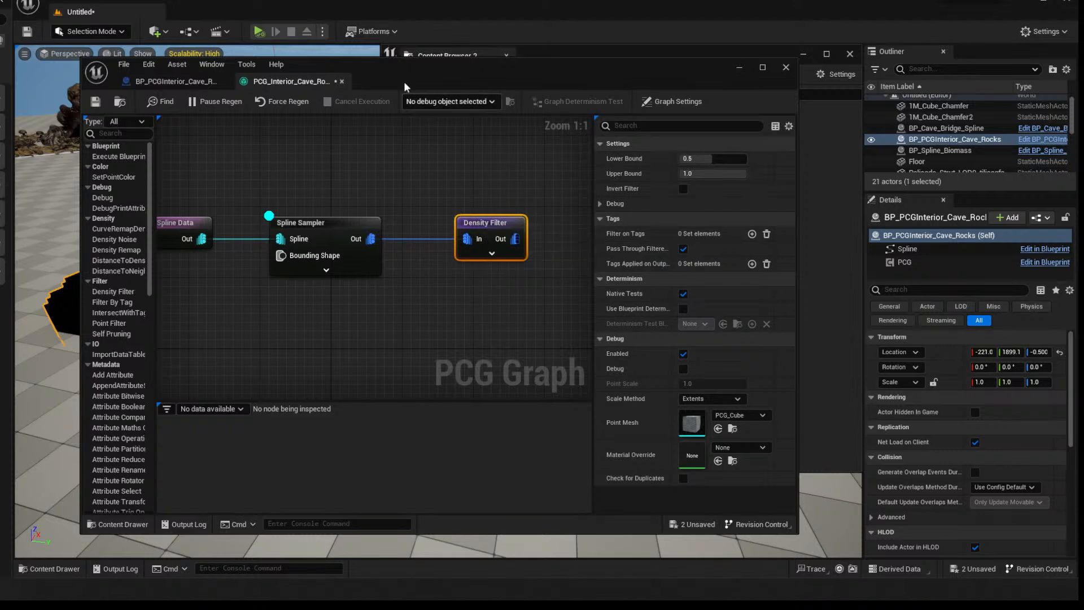
Turn debug display off on the Spline Sampler and on for the Density Filter node
click(316, 231)
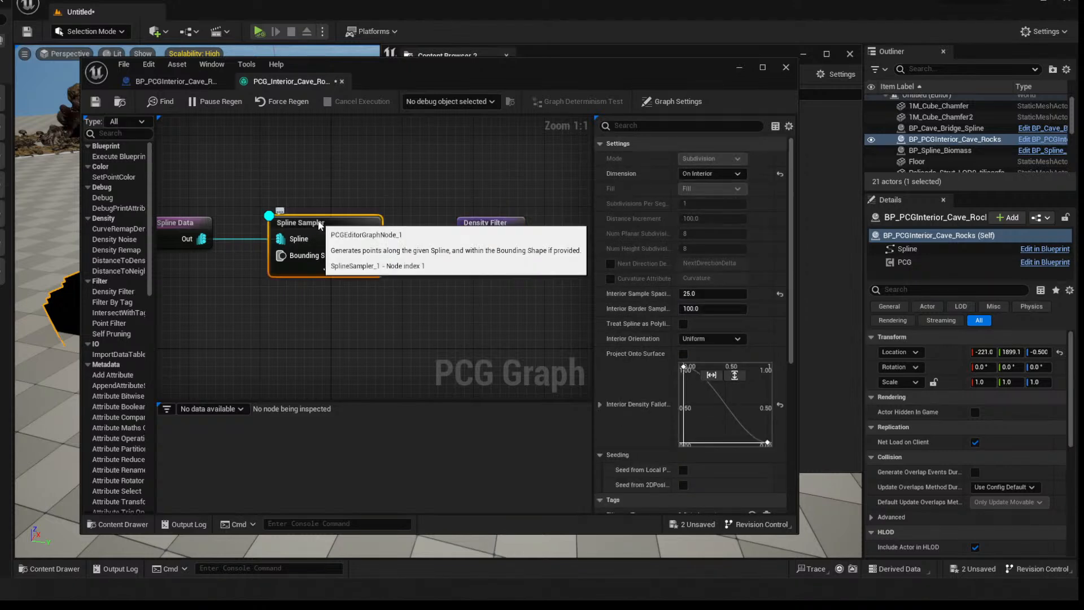
click(491, 224)
drag(429, 65, 676, 62)
right_drag(232, 371, 271, 381)
Set the Density Filter's Lower Bound to 0.2 and Upper Bound to 0.4, and enable Invert Filter
click(968, 158)
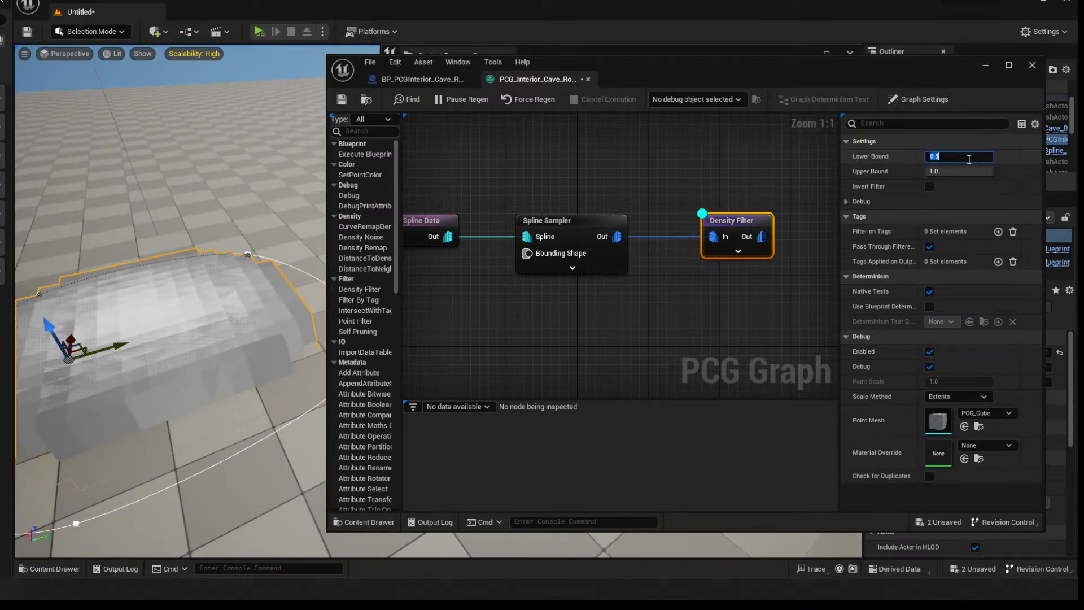
text(0.2)
key(Tab)
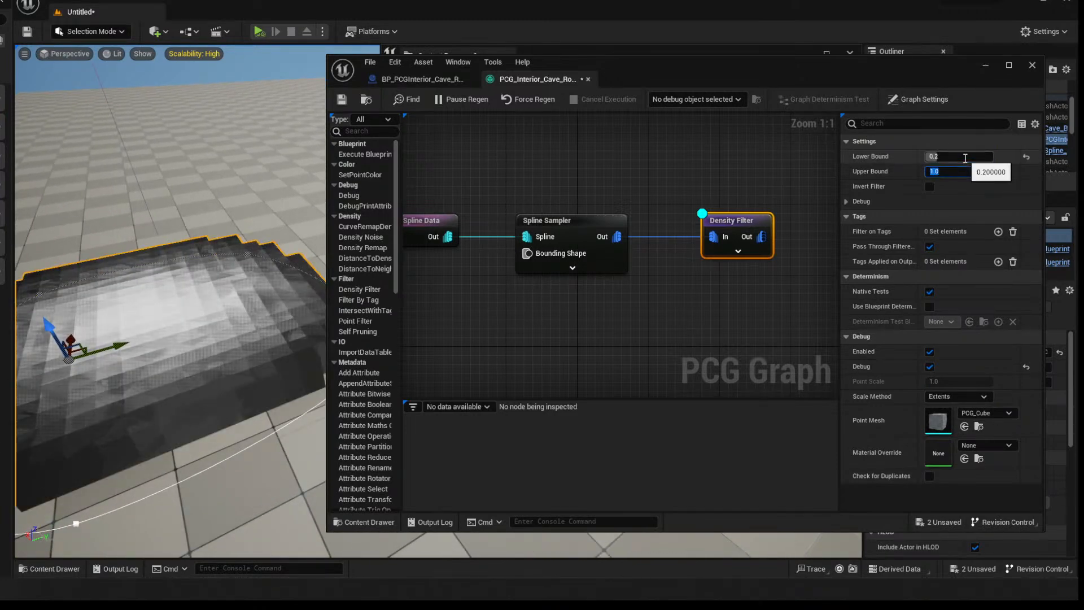
text(0.4)
key(Tab)
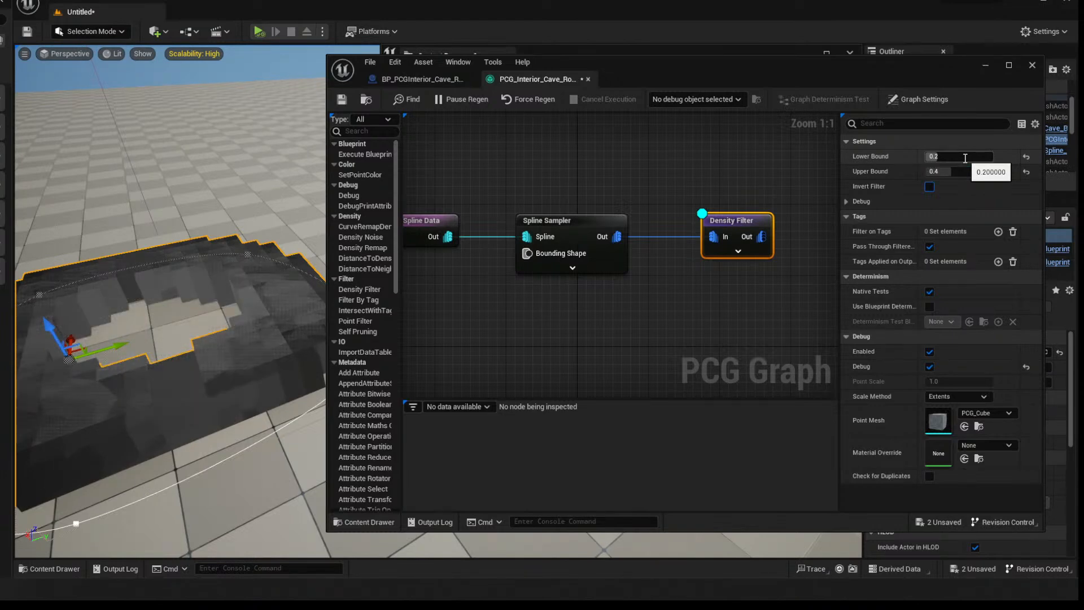
click(929, 187)
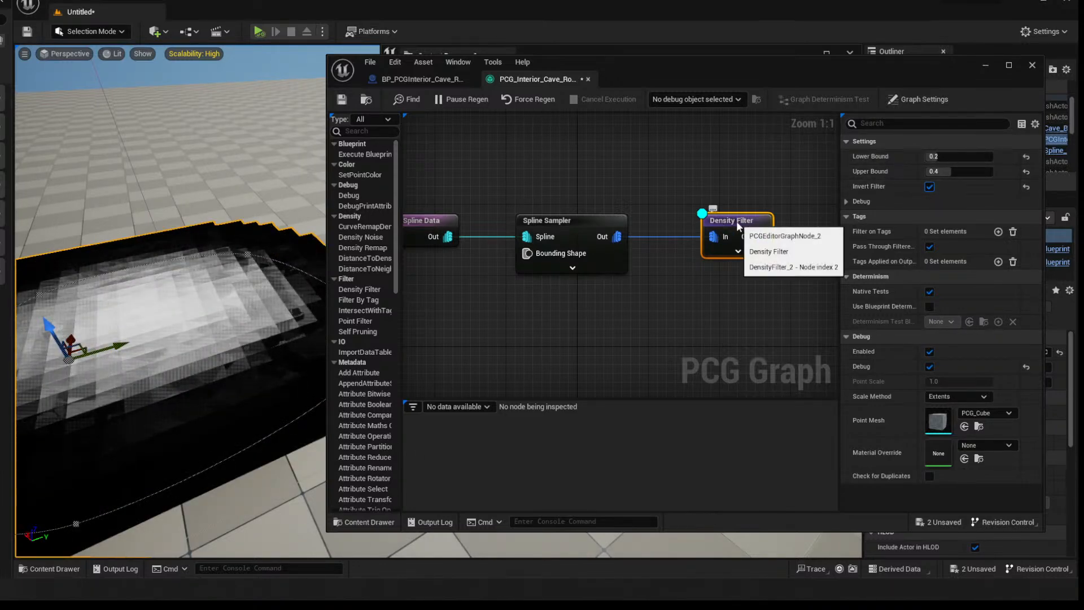
drag(737, 223, 719, 229)
right_drag(720, 229, 595, 210)
drag(605, 223, 676, 221)
text(densi)
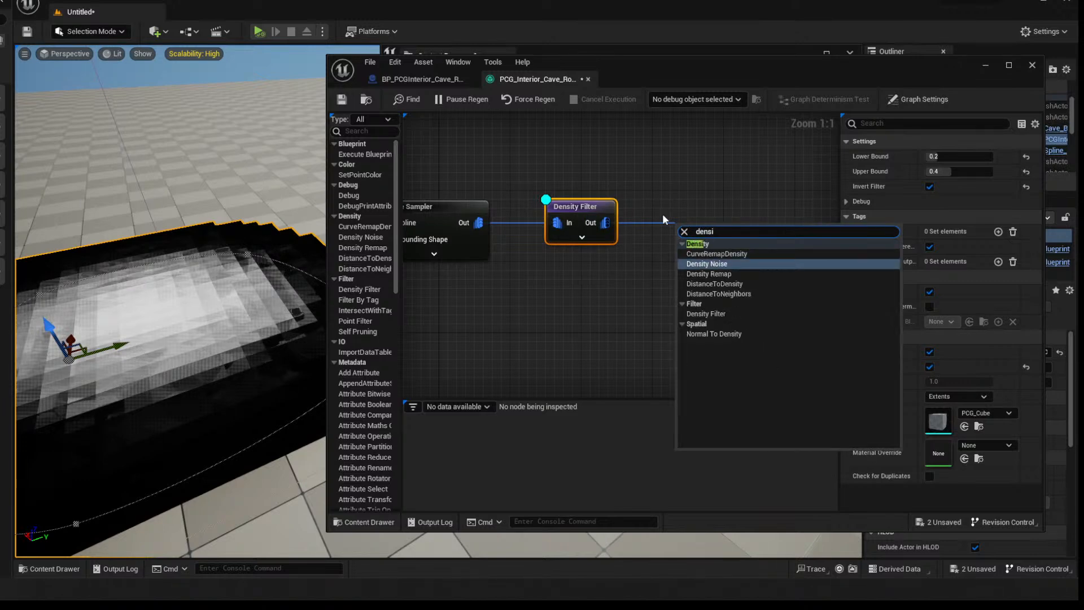
click(690, 185)
Open the reference assets BP_Spline_Biomass and PCG_Biomass1 from the MyPCGs/BioMass folder
drag(689, 65, 485, 63)
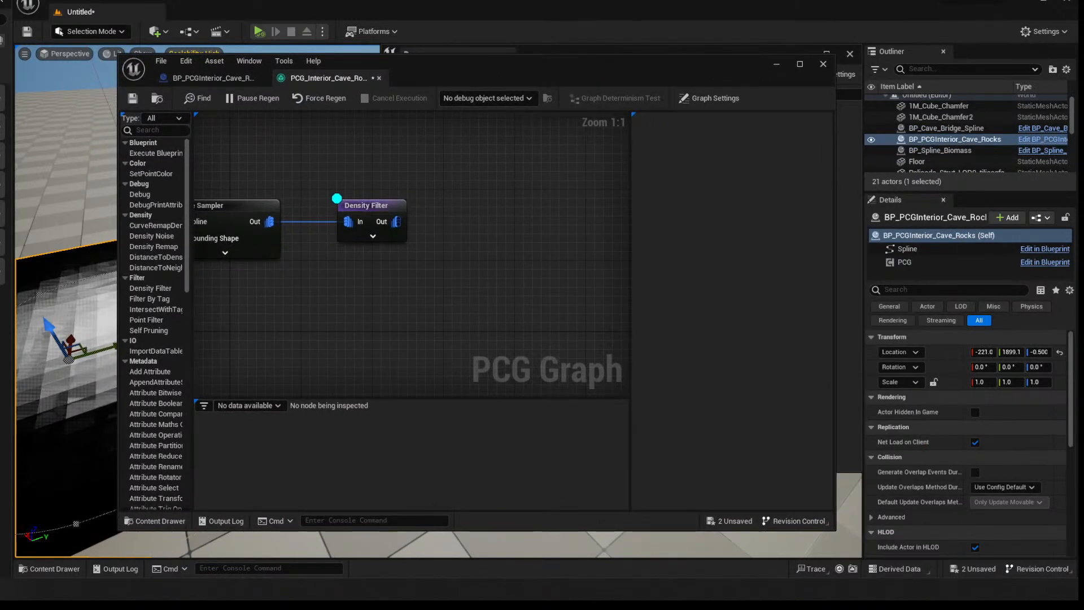
drag(247, 57, 170, 50)
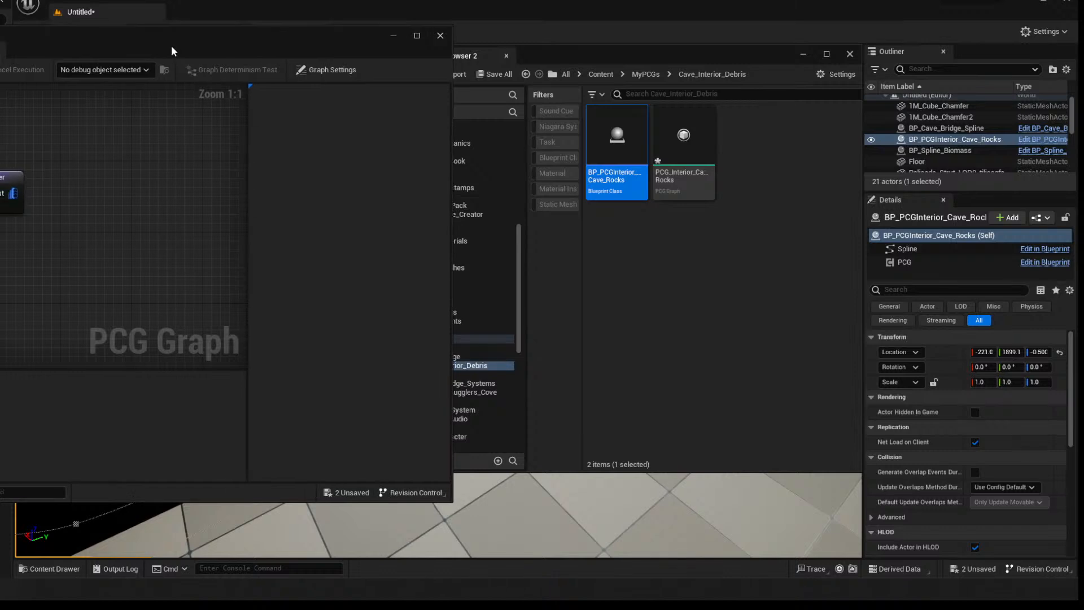
click(775, 229)
click(646, 74)
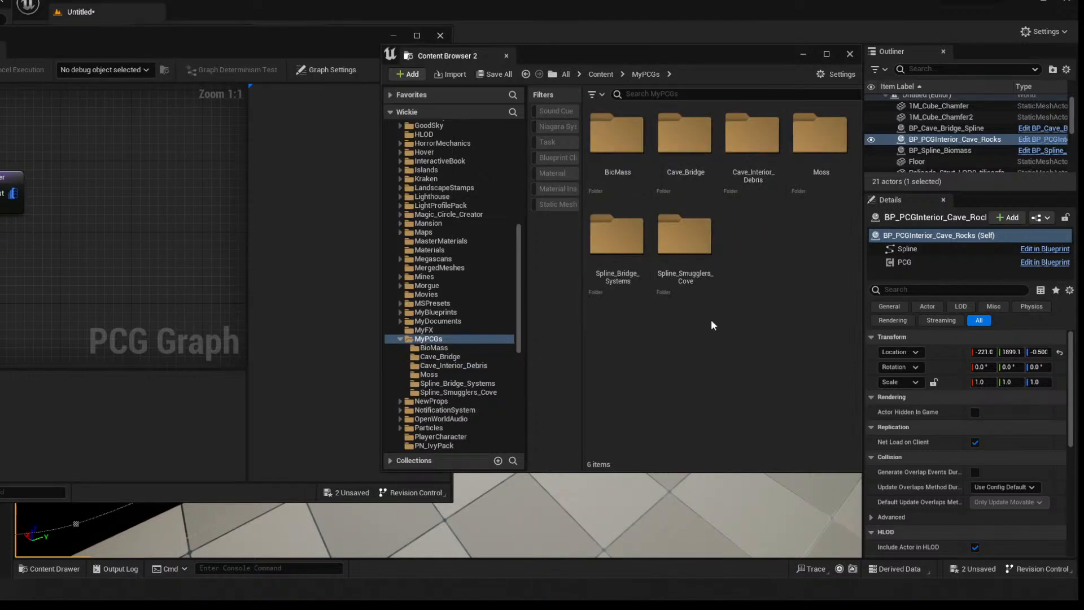
click(616, 141)
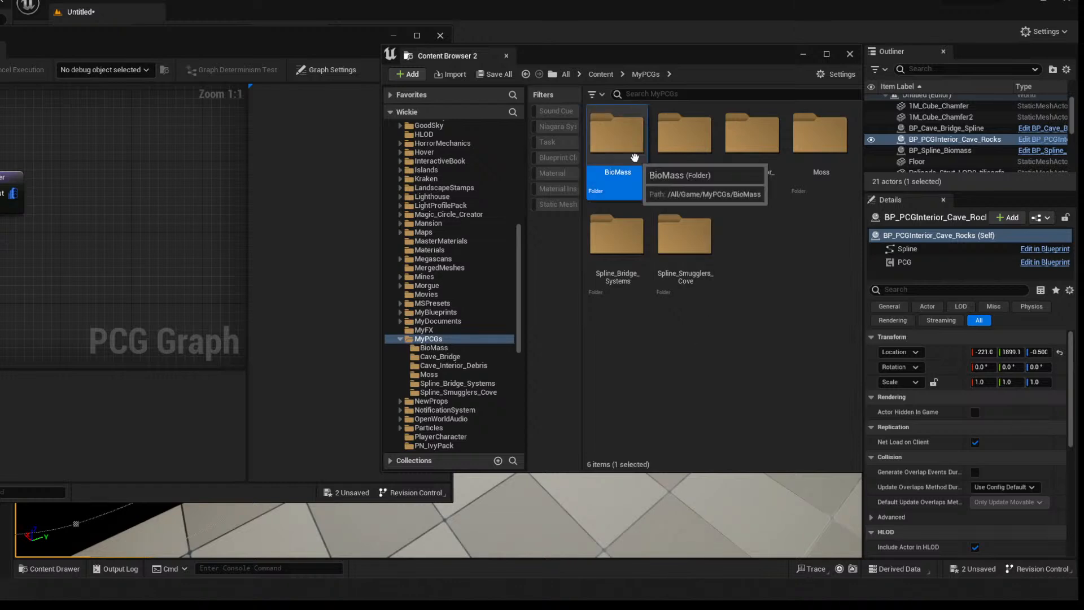
double_click(616, 141)
double_click(617, 170)
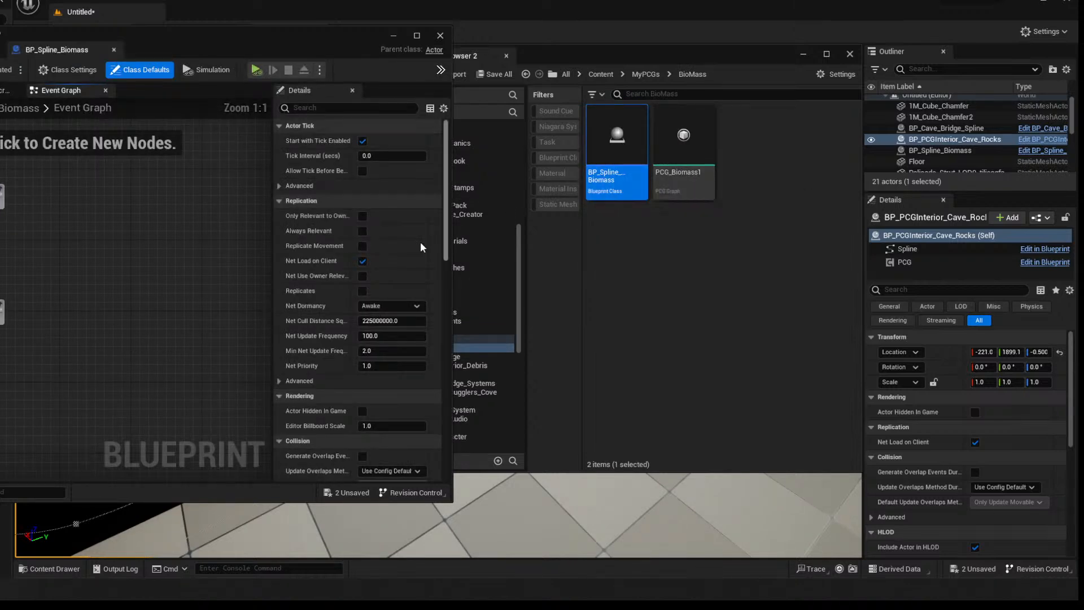
double_click(683, 141)
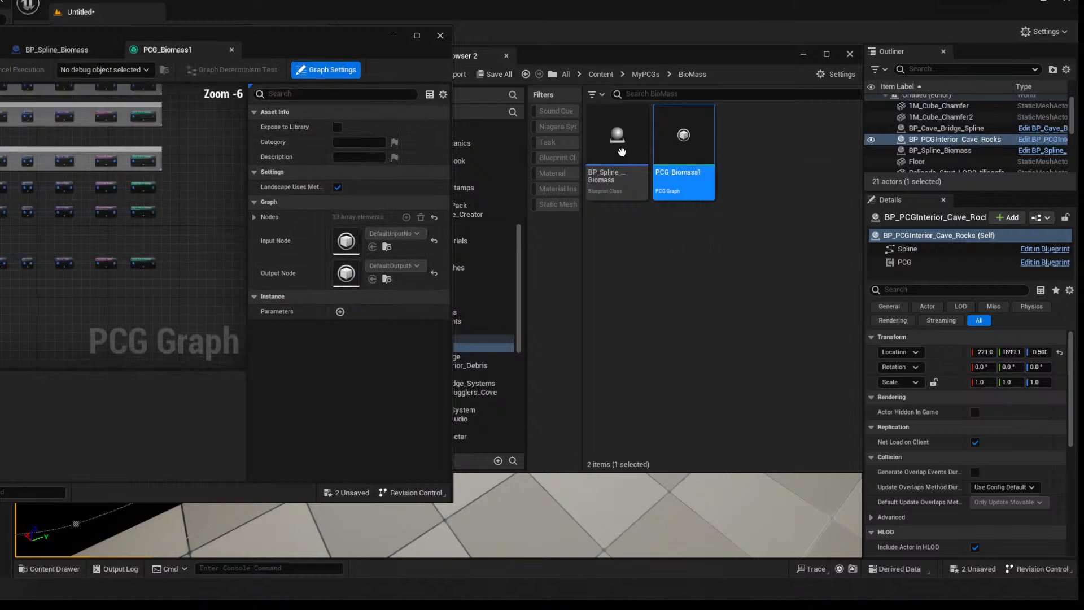
Examine the Density Noise node named "d" in PCG_Biomass1 and the spline in BP_Spline_Biomass
scroll(106, 144, up, 1)
right_drag(210, 213, 156, 196)
click(61, 247)
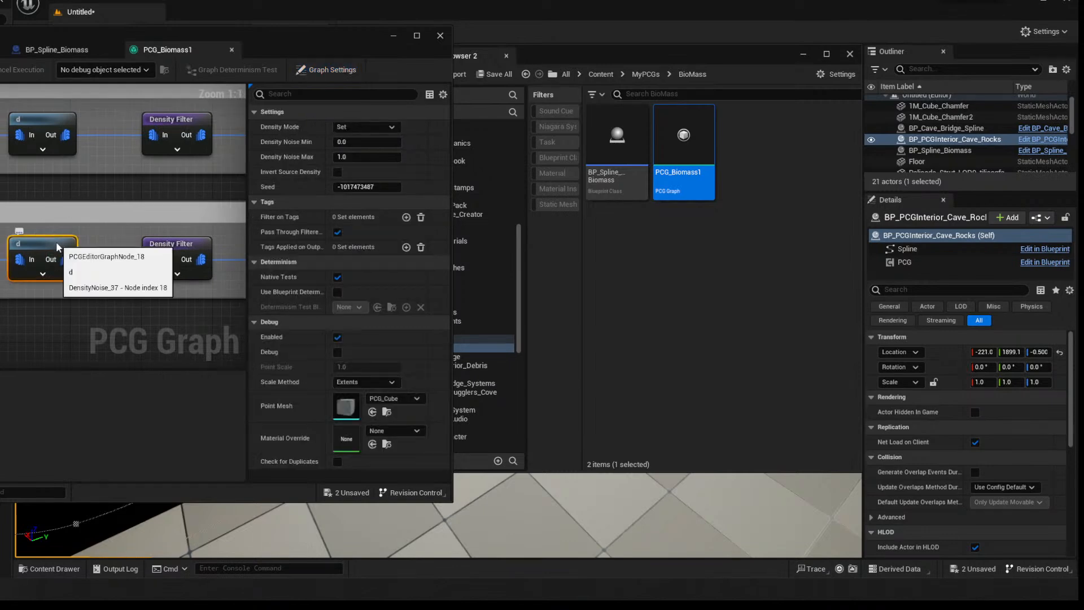
right_drag(77, 245, 102, 601)
right_drag(102, 90, 110, 88)
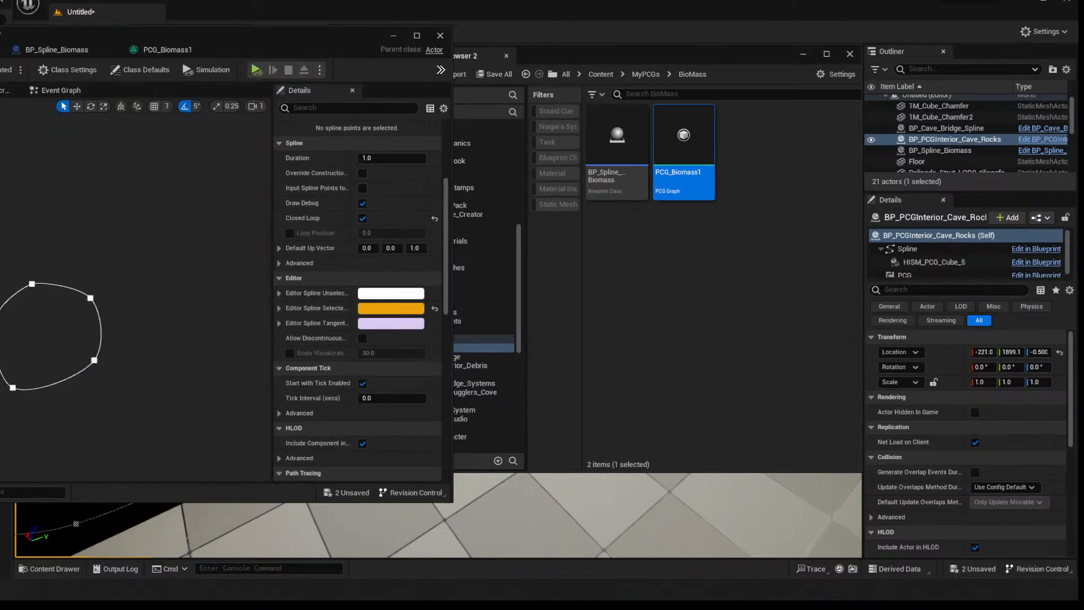
right_drag(10, 230, 88, 239)
drag(87, 190, 212, 189)
drag(1, 212, 30, 260)
Bring the asset editor window fully back into view and close PCG_Biomass1 and BP_Spline_Biomass
drag(80, 49, 2, 61)
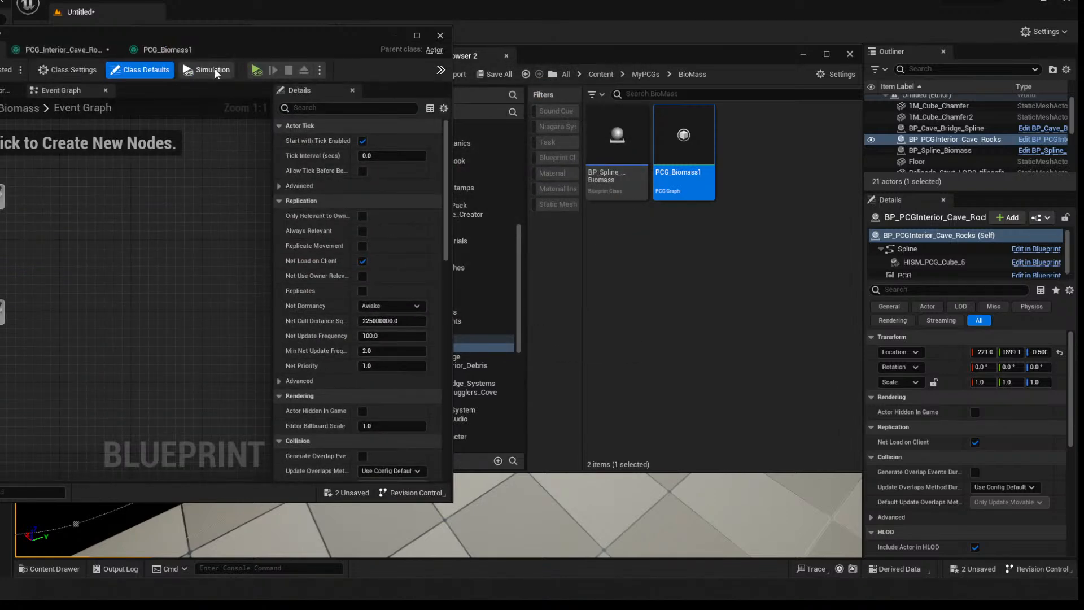
drag(245, 48, 593, 81)
click(526, 85)
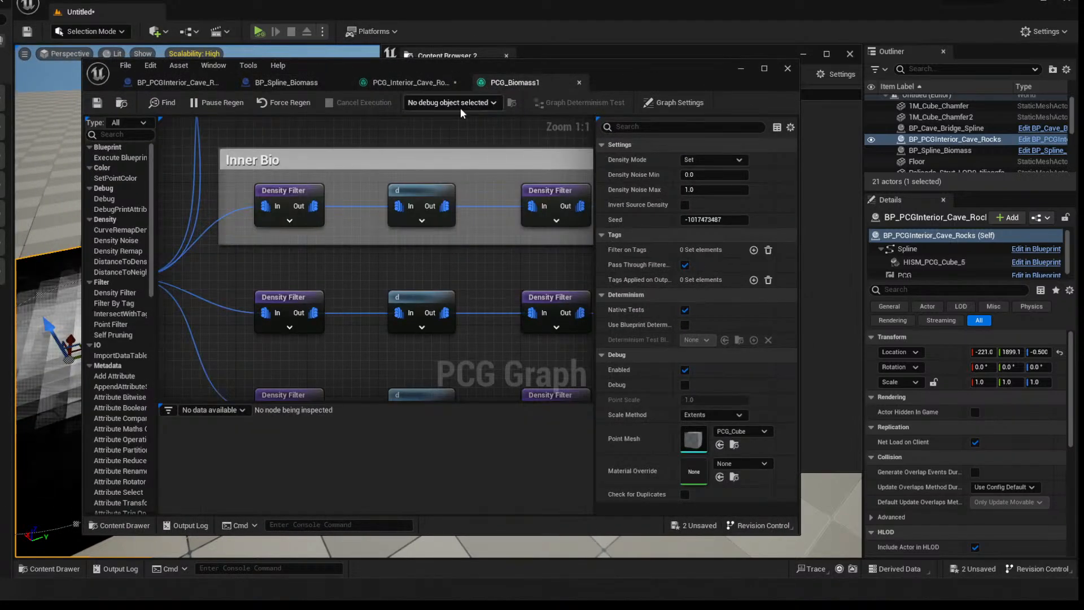
middle_click(532, 83)
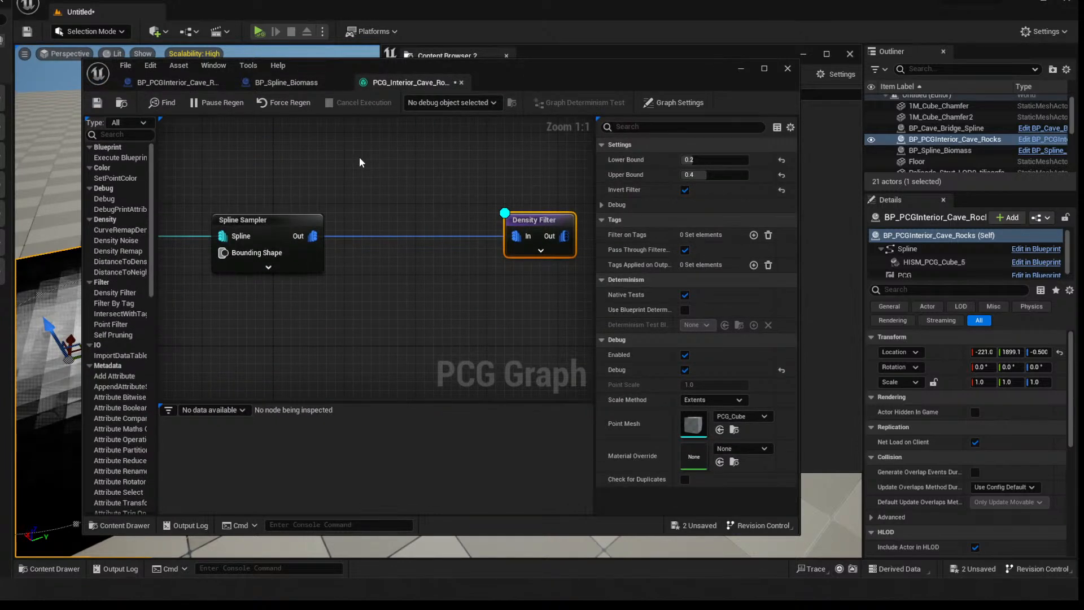
middle_click(279, 82)
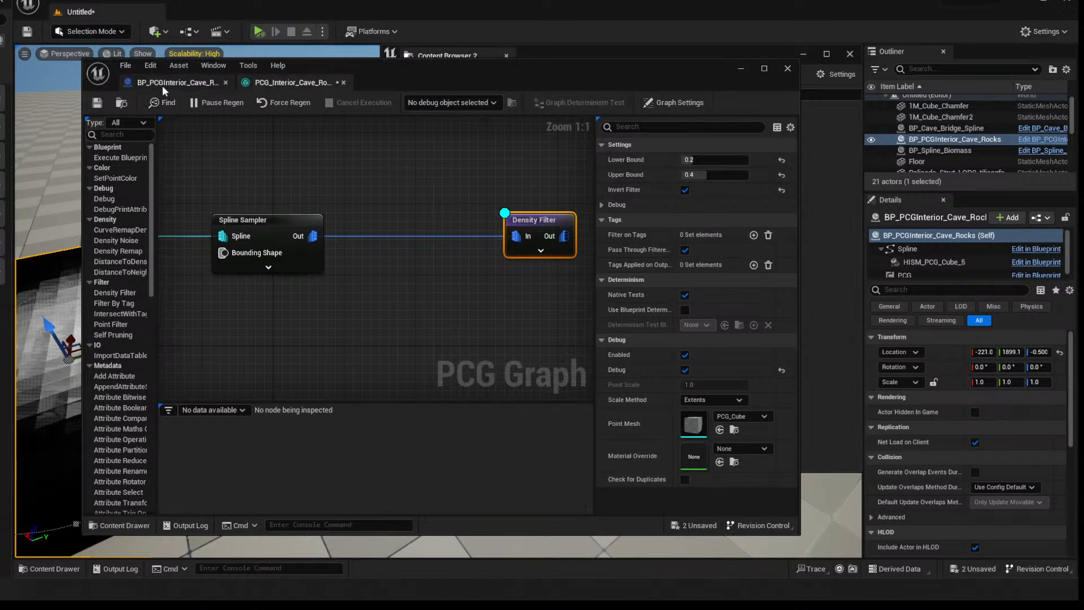
drag(314, 211, 370, 243)
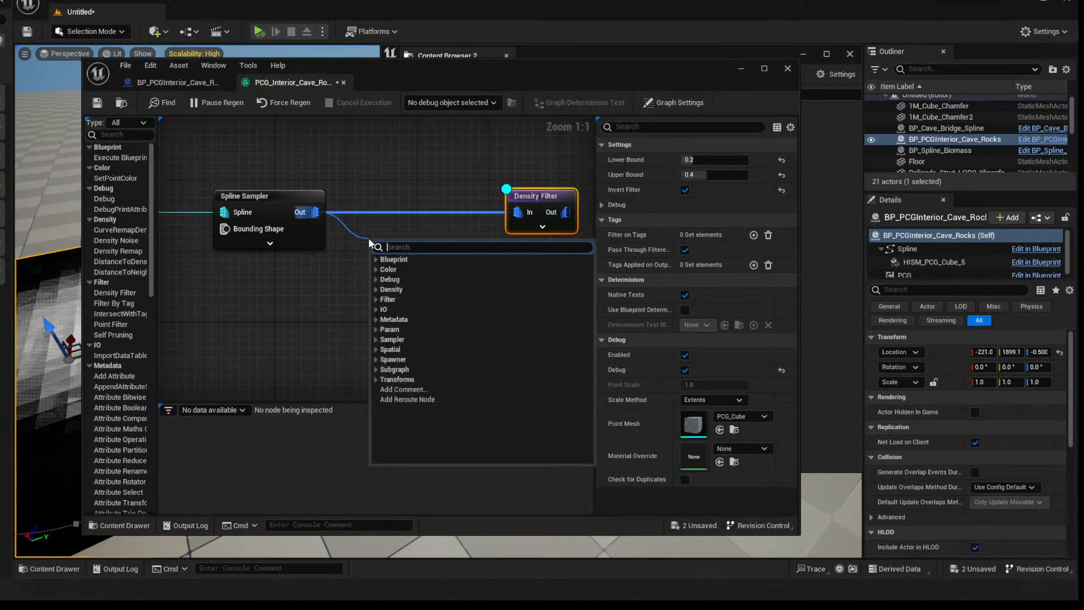
text(filt)
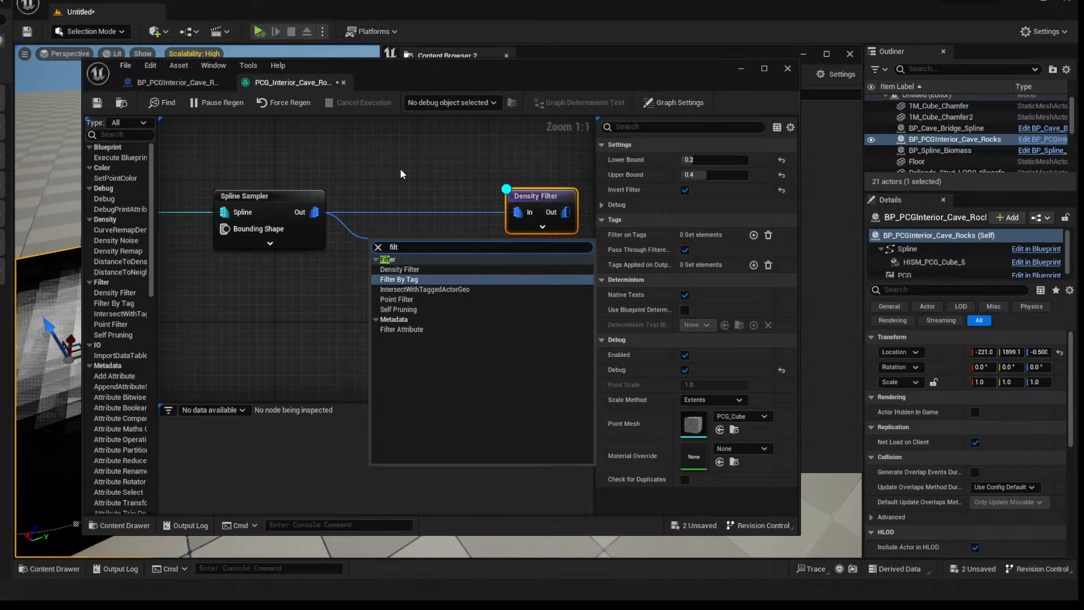
key(Escape)
Place the Density Filter beside the Spline Sampler and add a Density Noise node fed from the filter's output
drag(544, 194, 420, 202)
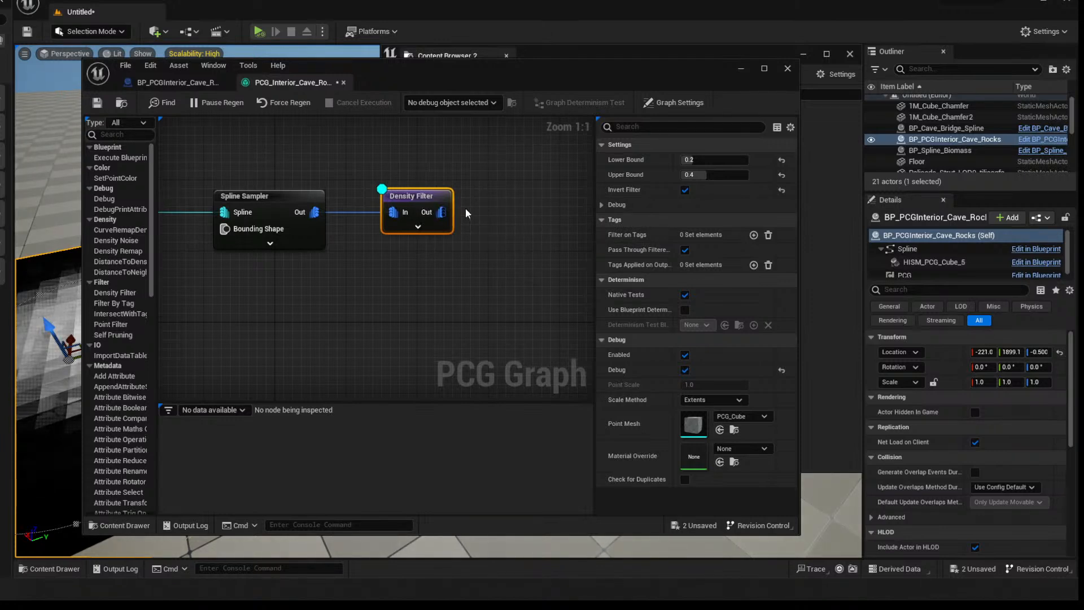
drag(443, 213, 505, 217)
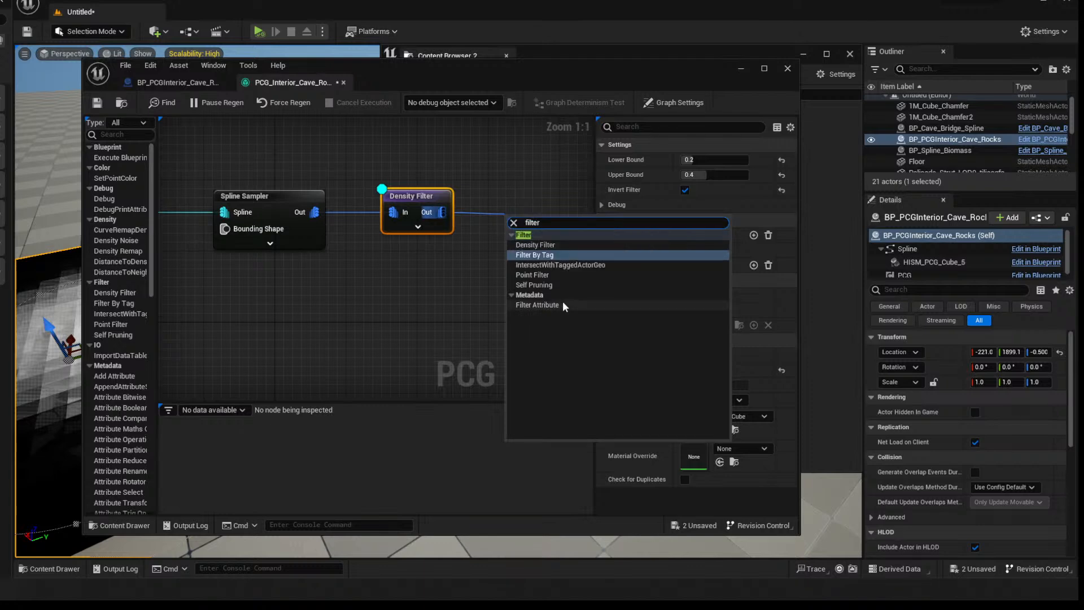
click(493, 273)
drag(444, 212, 484, 214)
text(noise)
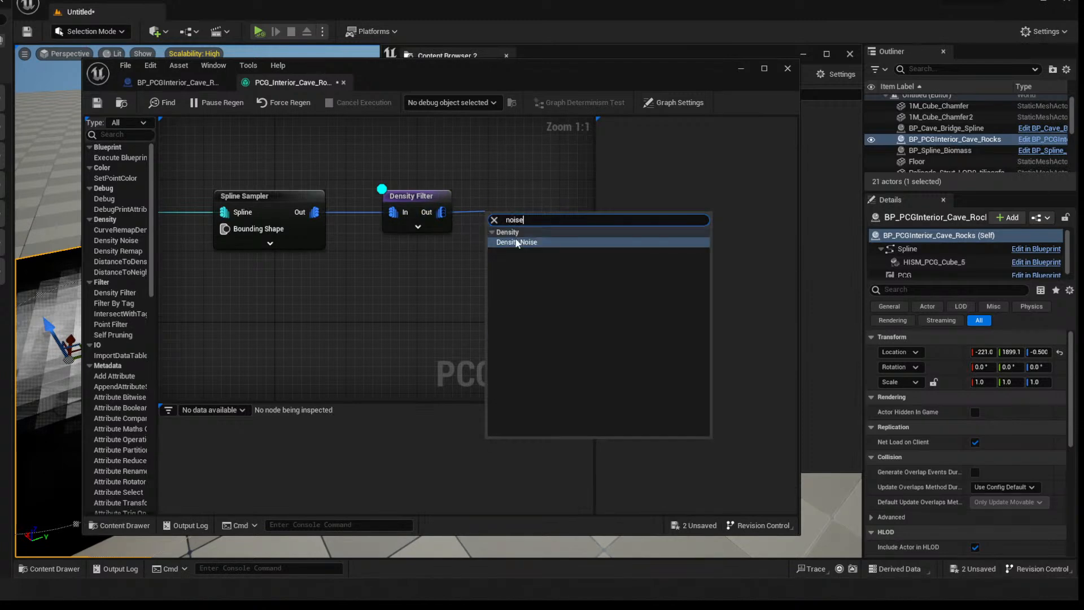
click(516, 243)
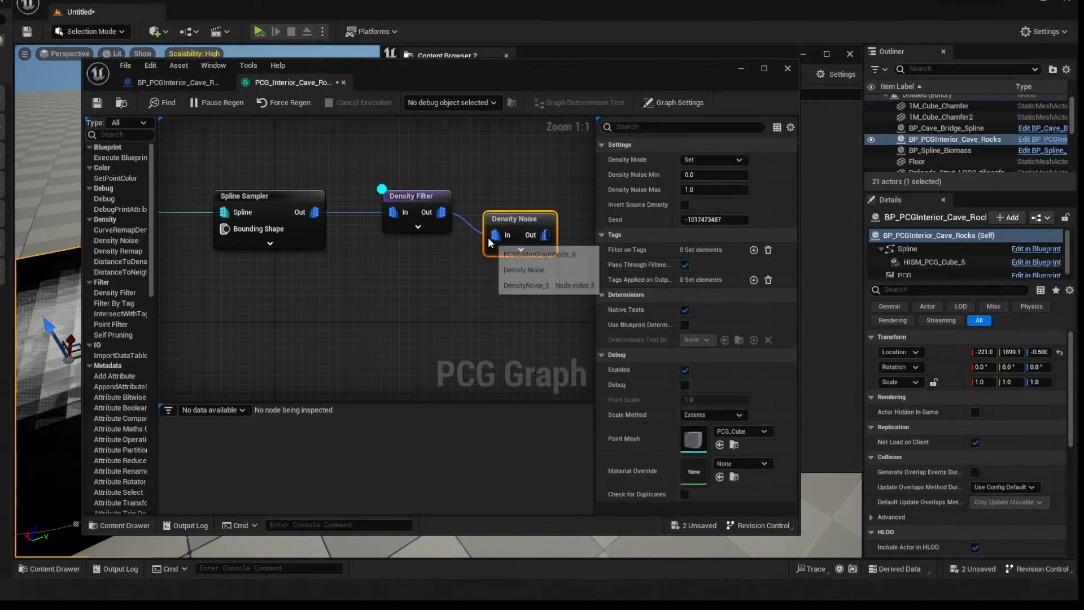
Rewire and align the nodes so that Density Noise sits between the Spline Sampler and the Density Filter
drag(519, 223, 446, 287)
drag(389, 212, 314, 212)
click(356, 215)
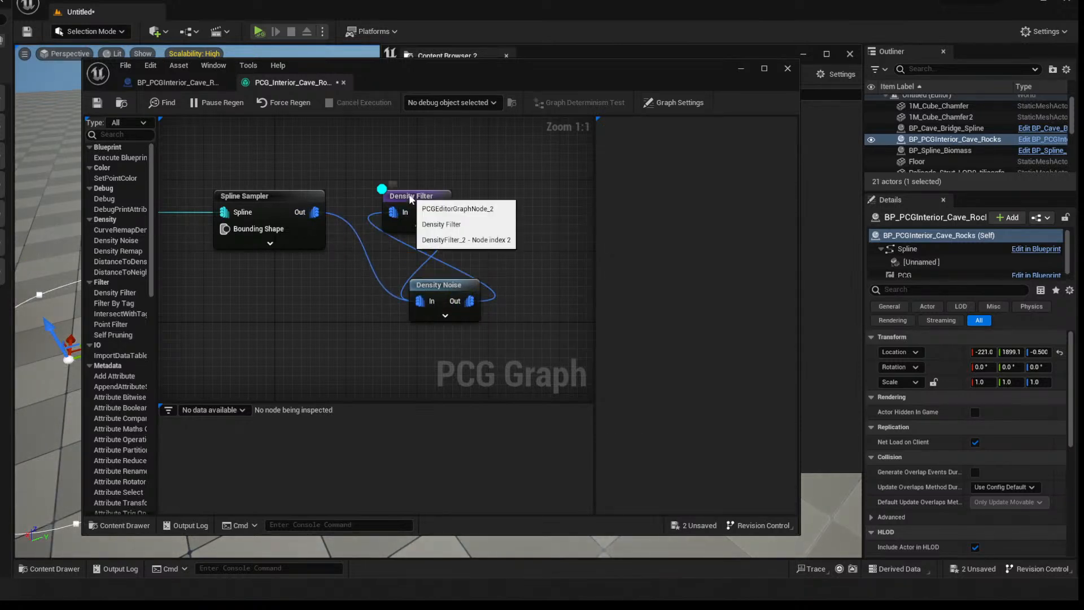
drag(411, 195, 561, 196)
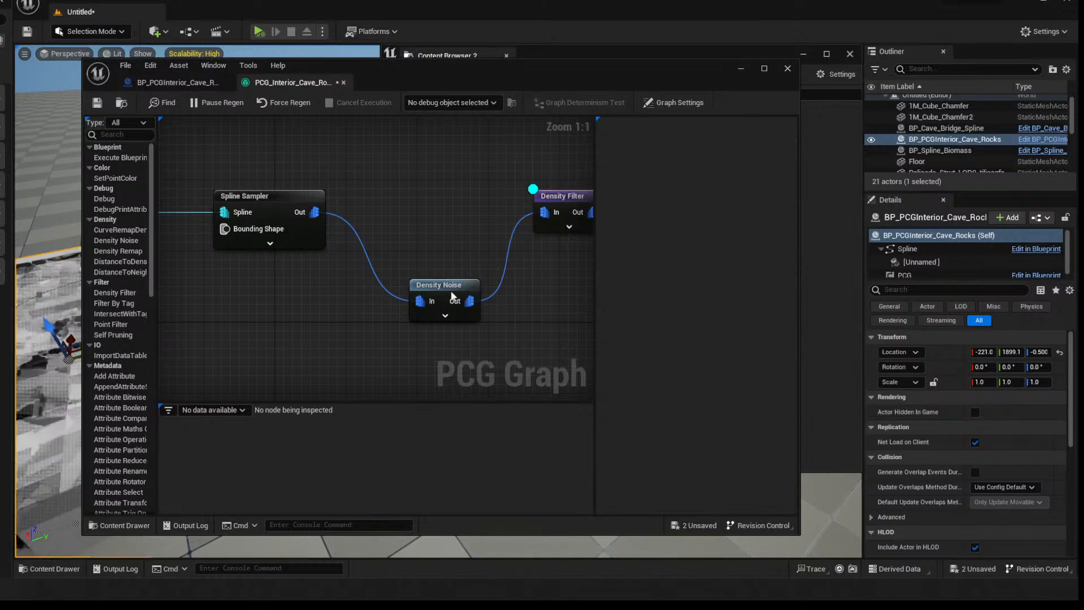
drag(455, 286, 437, 203)
Uncover the viewport and compare the debug points of the Density Noise, Density Filter and Spline Sampler nodes
drag(479, 65, 700, 45)
click(645, 195)
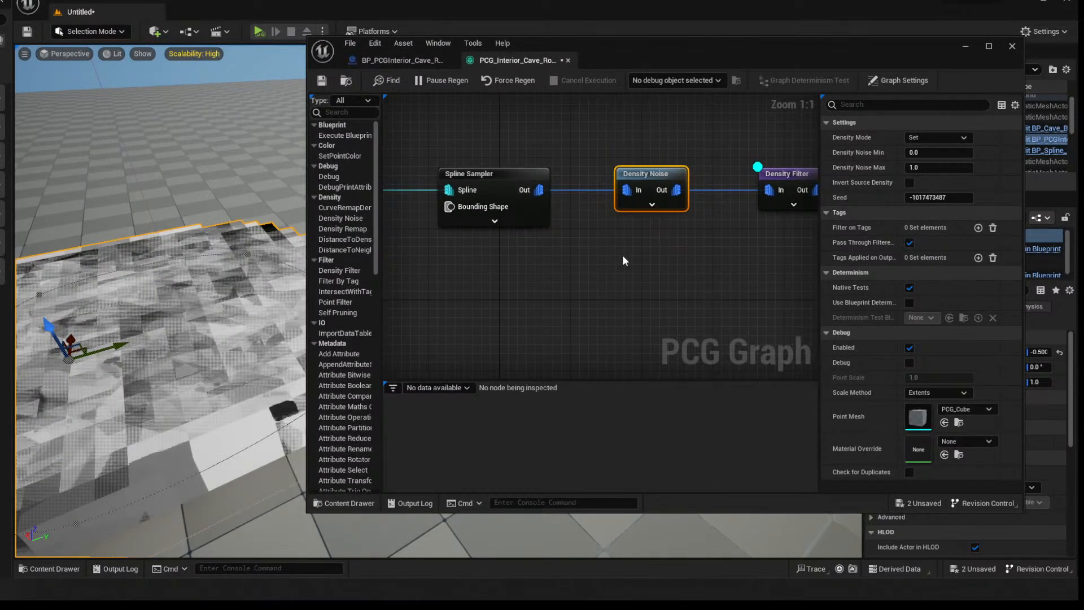
click(786, 177)
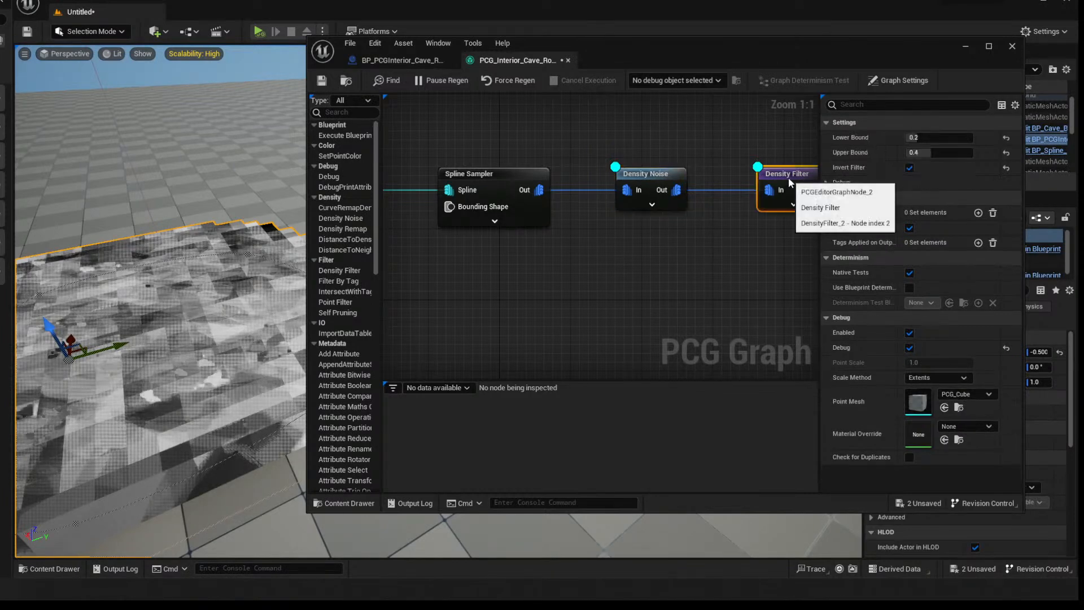
click(661, 176)
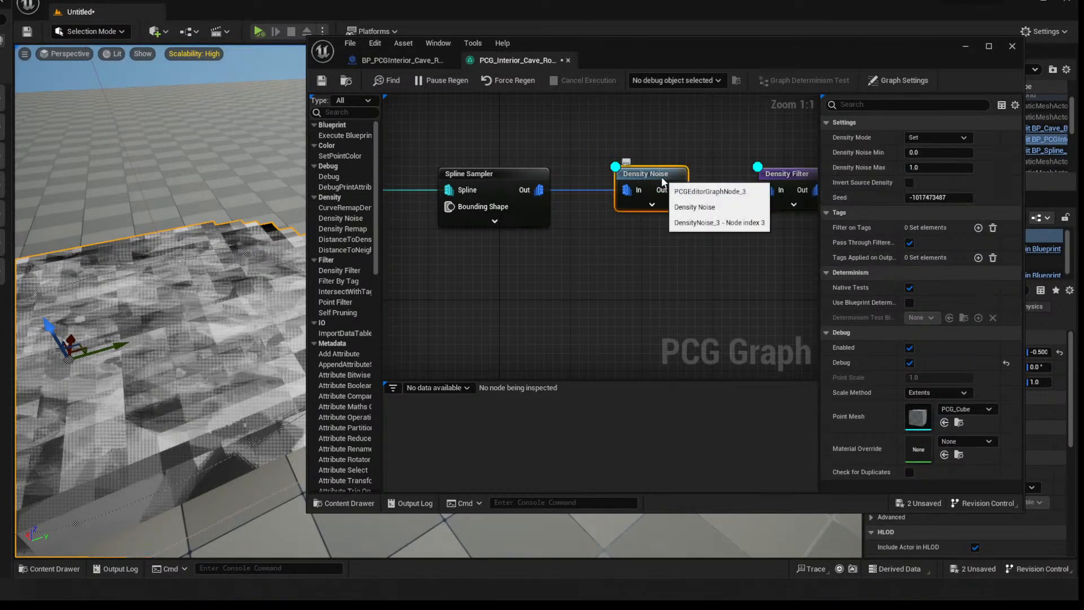
click(531, 172)
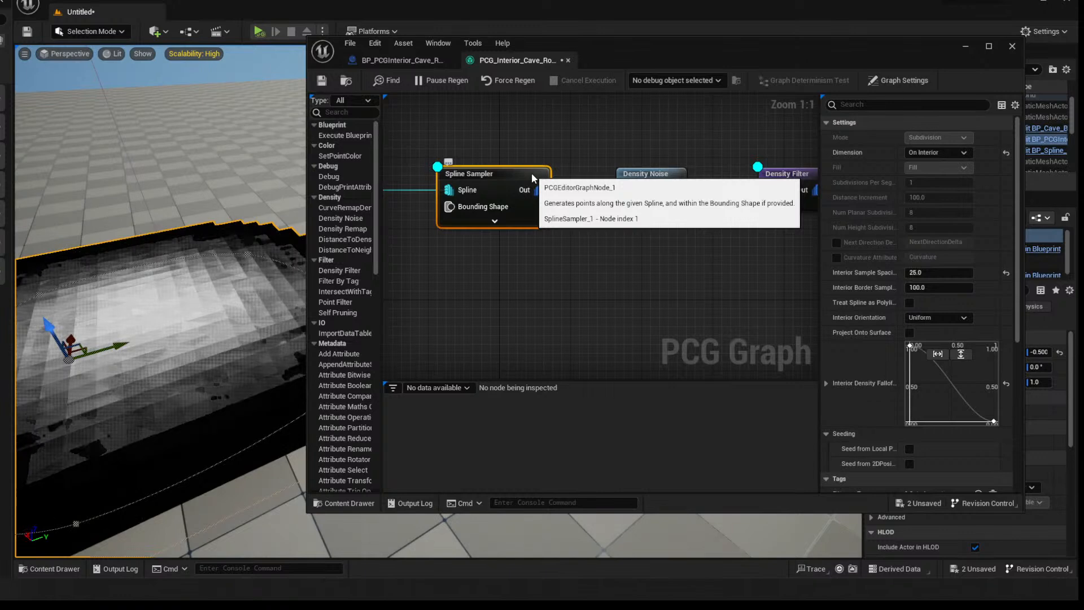
click(655, 192)
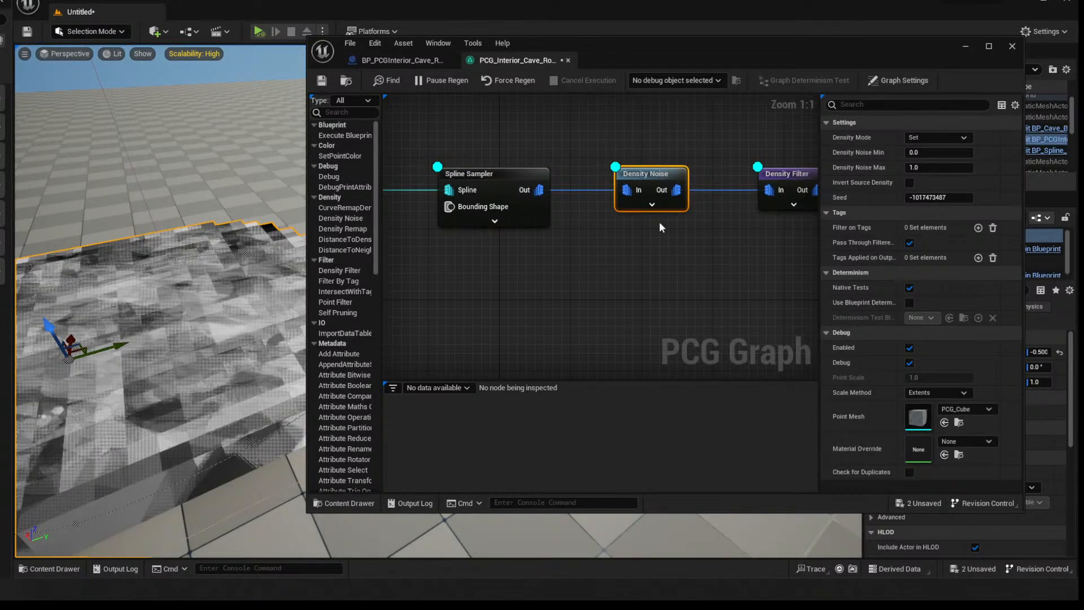
click(793, 181)
Toggle debug display on the Density Filter and the upstream spline nodes to check which points each one outputs
right_drag(805, 237, 786, 238)
key(d)
key(d)
right_drag(575, 259, 786, 269)
click(684, 187)
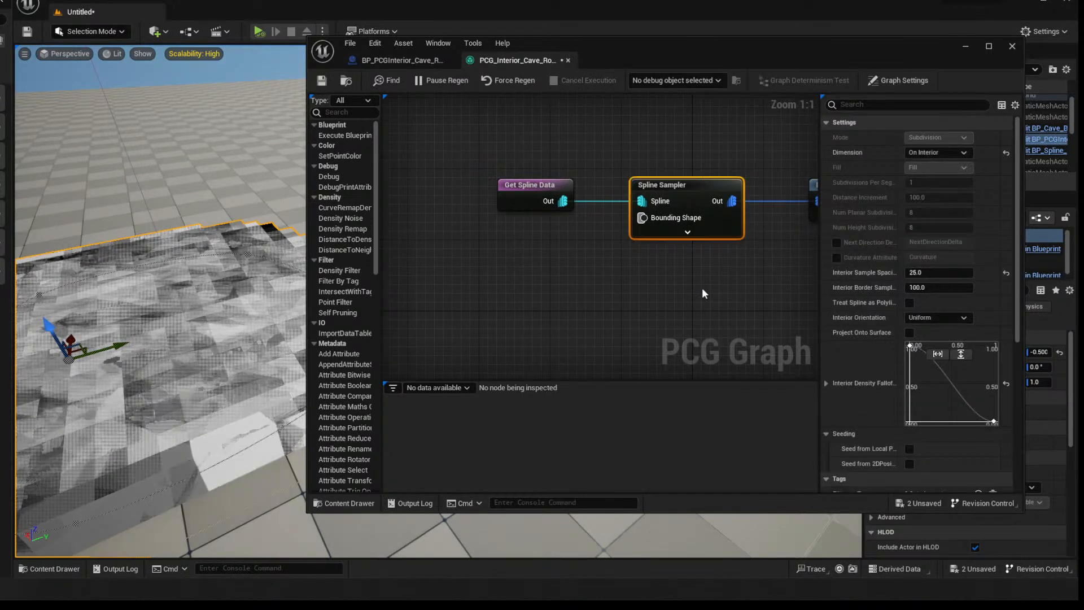
click(533, 189)
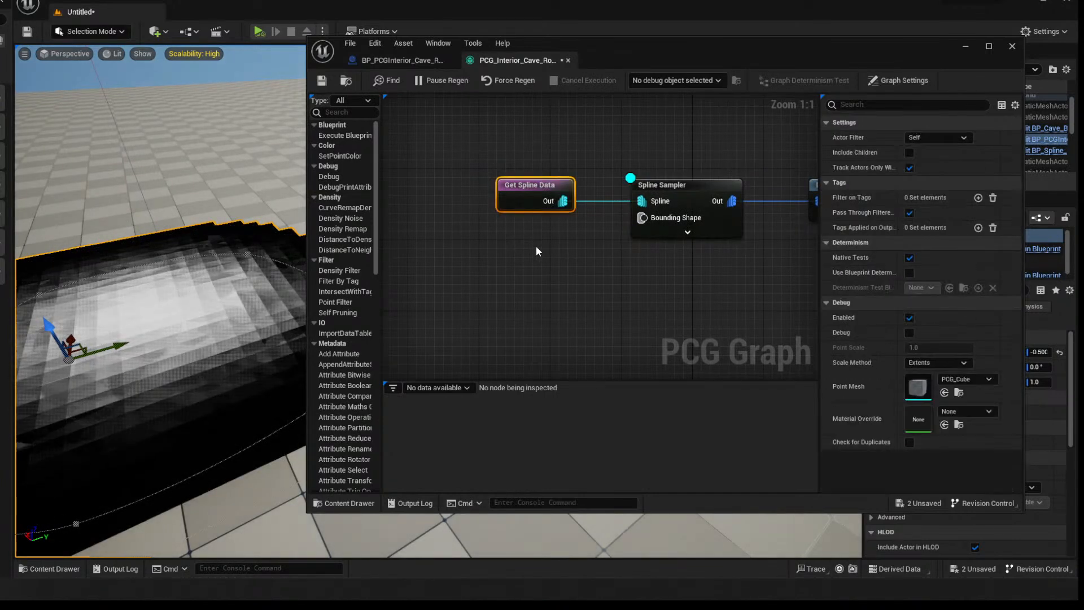
key(d)
Break and restore the connection from Get Spline Data to the Spline Sampler
alt+click(596, 201)
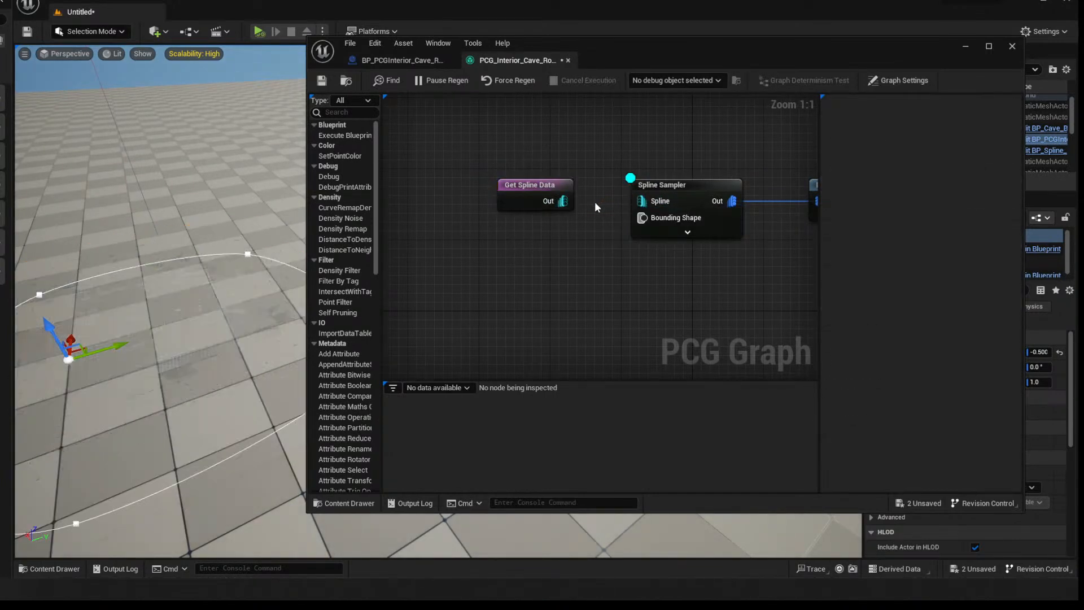
click(536, 189)
drag(562, 201, 641, 201)
Turn off debug display on the Spline Sampler and Density Filter nodes
drag(705, 56, 518, 55)
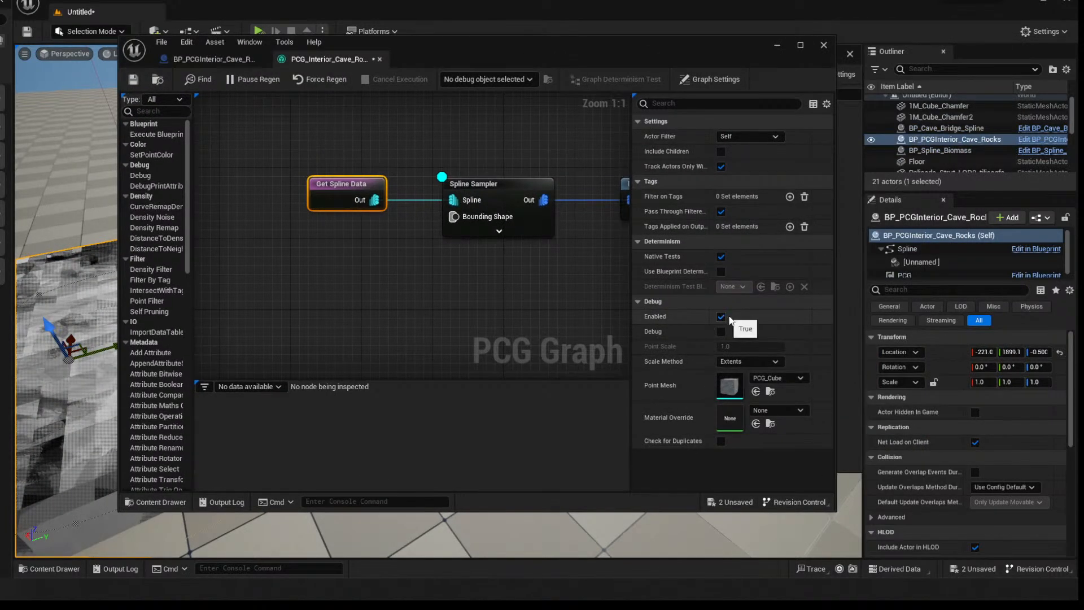
click(499, 186)
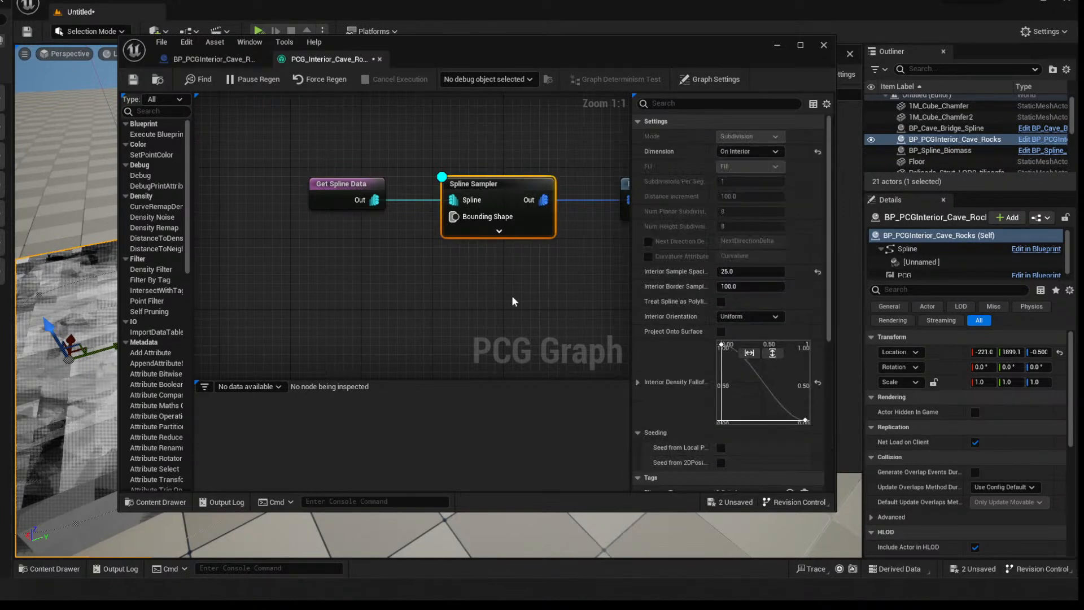
scroll(715, 302, down, 5)
click(721, 373)
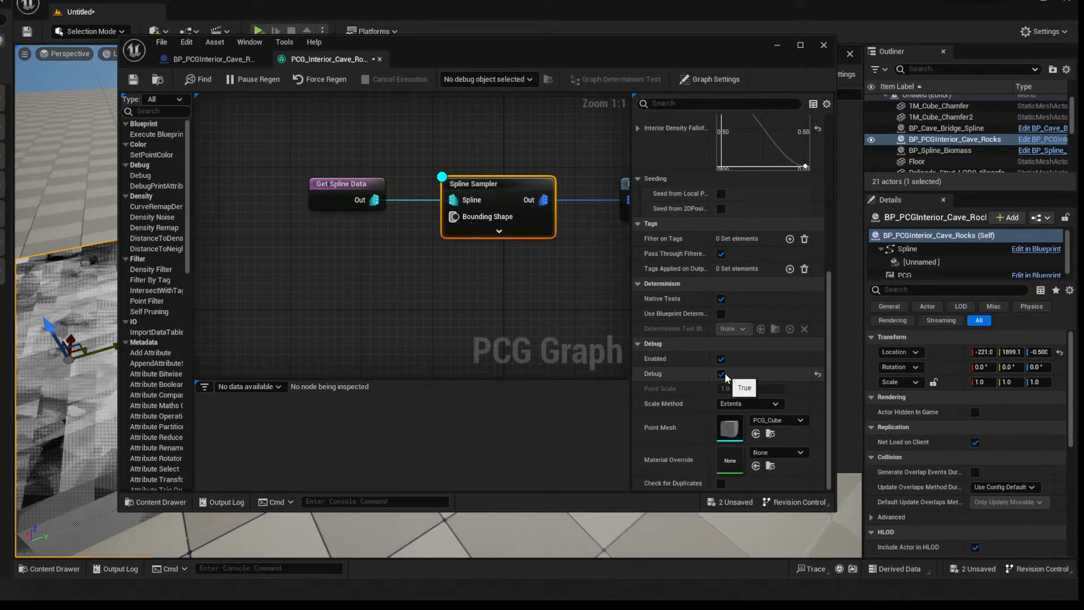
right_drag(537, 290, 242, 274)
click(376, 192)
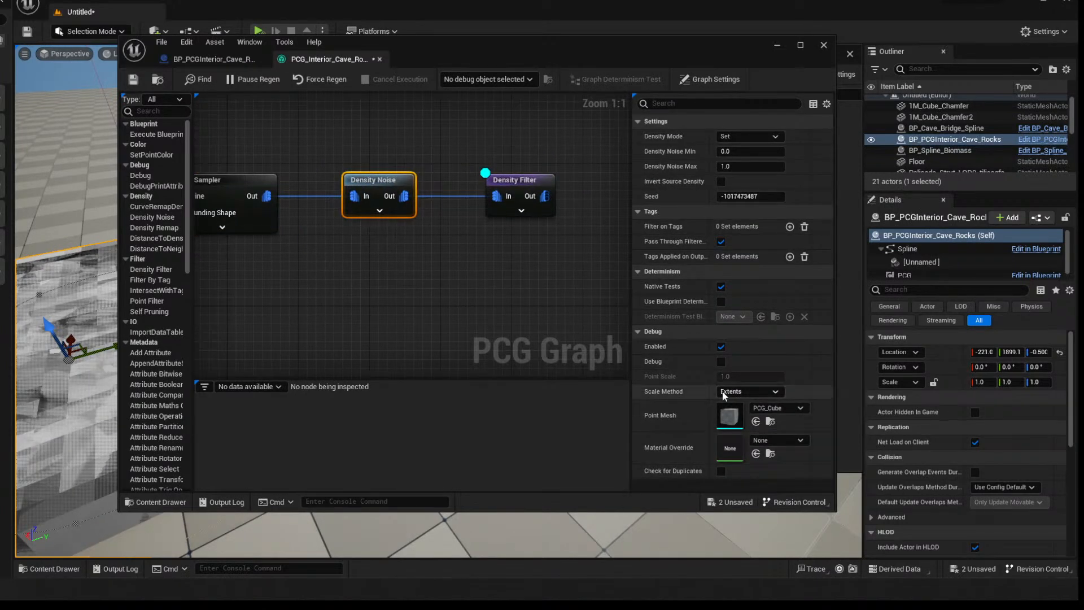
click(515, 181)
click(721, 346)
click(721, 347)
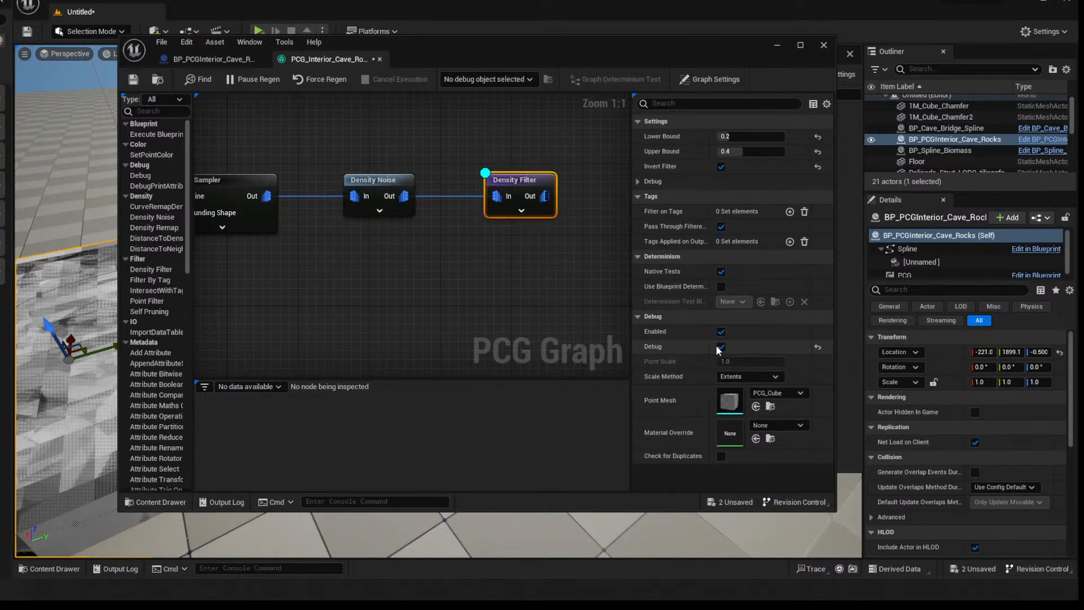
Uncover the spline area in the viewport and enable debug display on the Density Noise node only
drag(485, 45, 753, 76)
right_drag(598, 265, 643, 270)
click(683, 221)
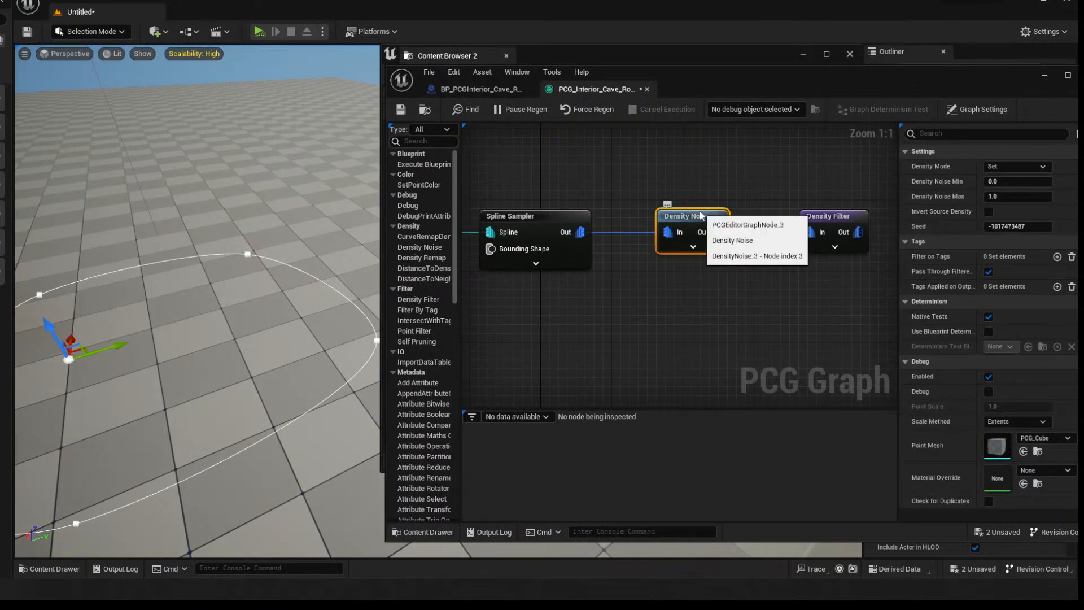
key(d)
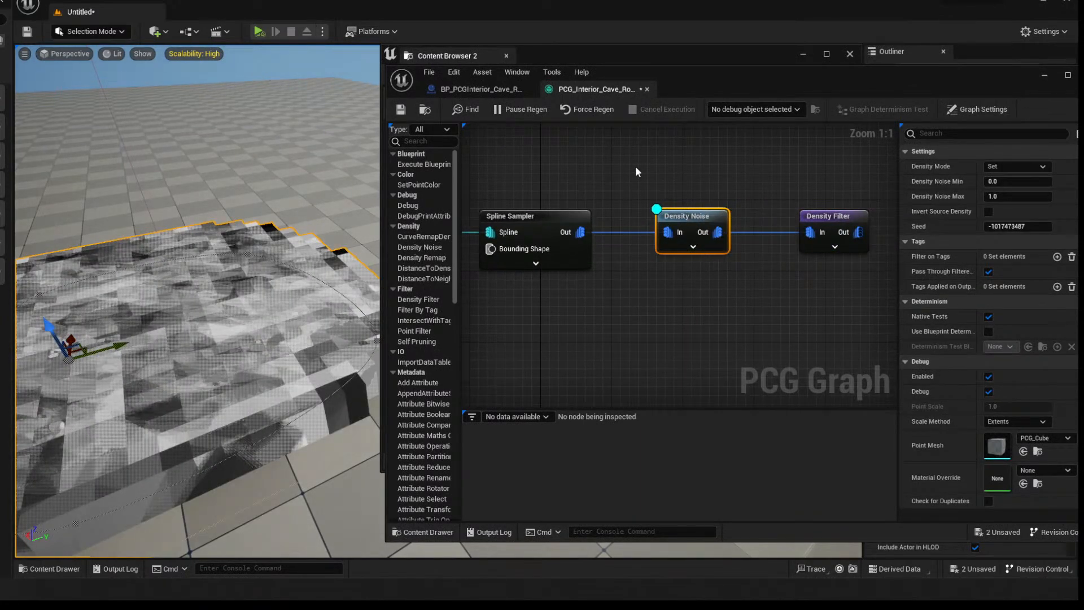
drag(853, 75, 800, 69)
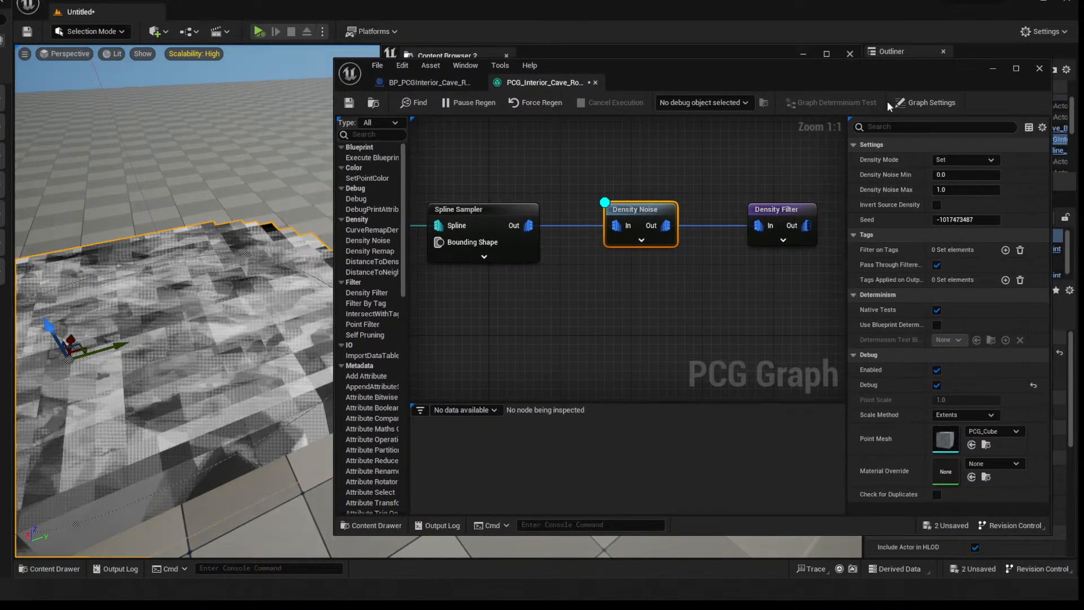
Set the Density Noise node's Density Noise Min to 0.1 and Density Noise Max to 0.2
click(945, 174)
text(0.1)
key(Tab)
text(0.2)
key(Tab)
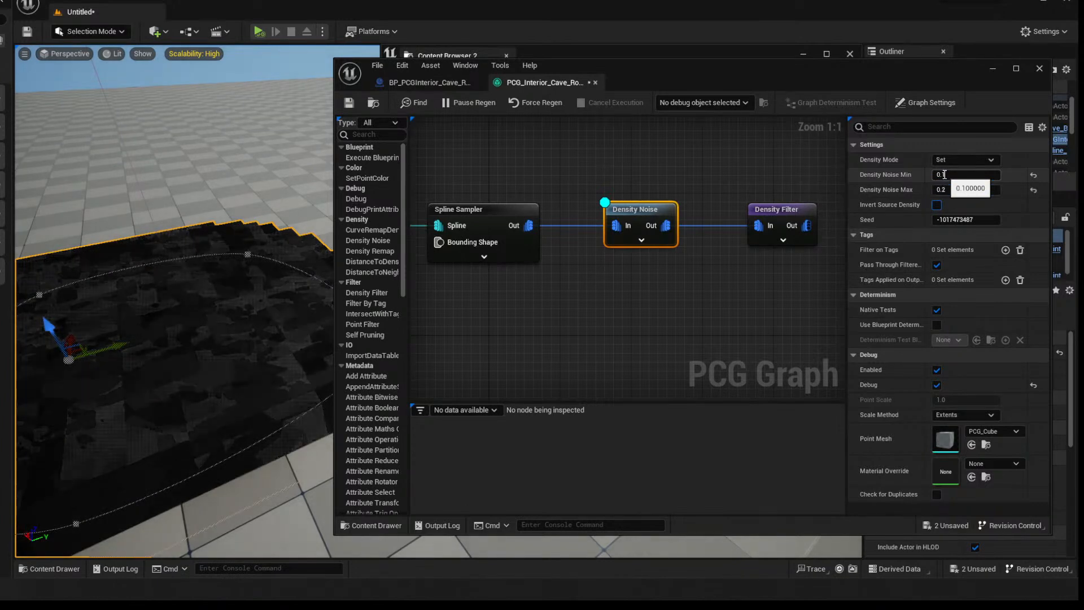
Set the Density Noise node's Density Noise Min to 0.025 and Density Noise Max to 0.125
click(944, 174)
text(0.025)
key(Tab)
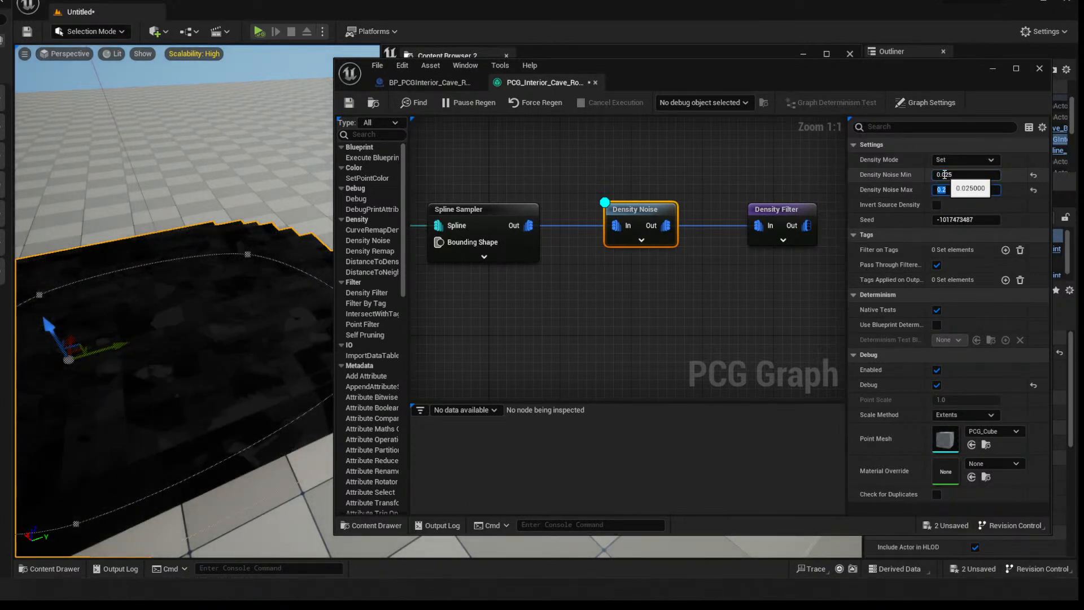
key(shift+Tab)
text(0)
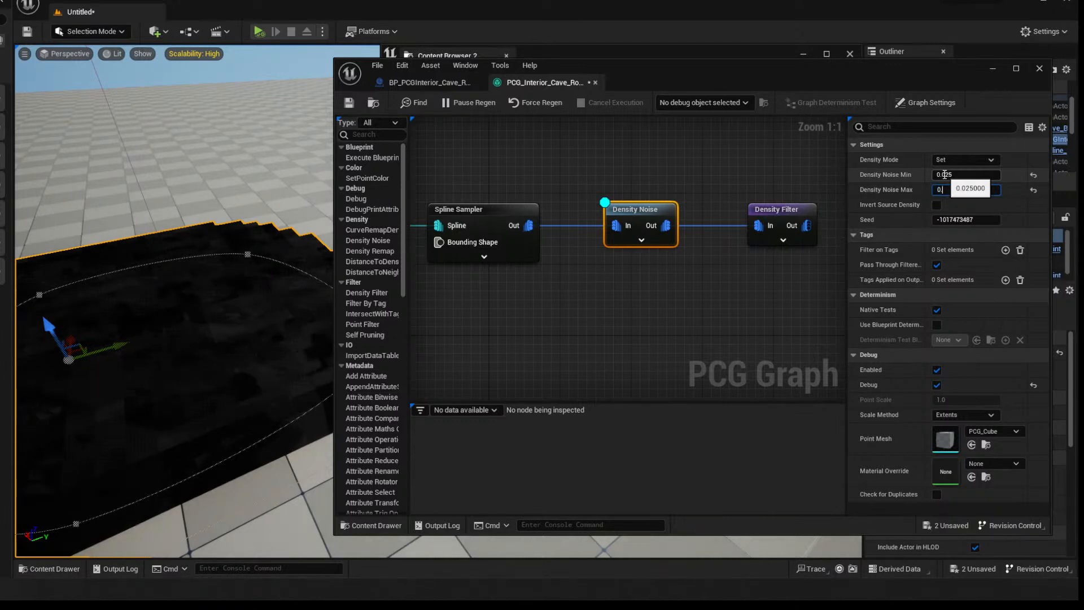
text(.125)
key(Tab)
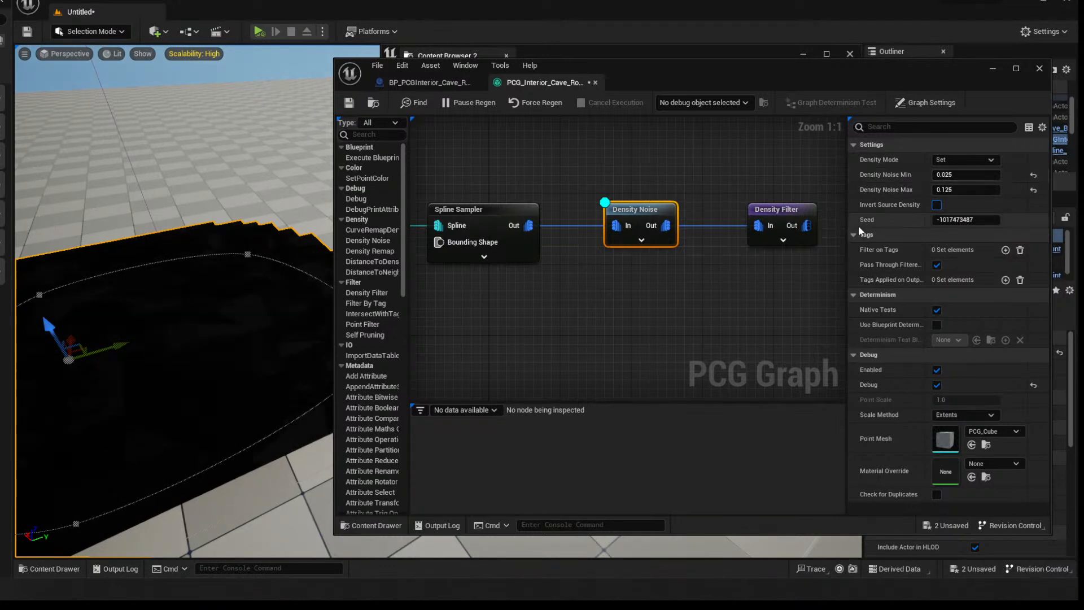
Turn off debug display on the Density Noise node and turn it on for the Density Filter
click(762, 210)
drag(632, 175, 665, 281)
key(d)
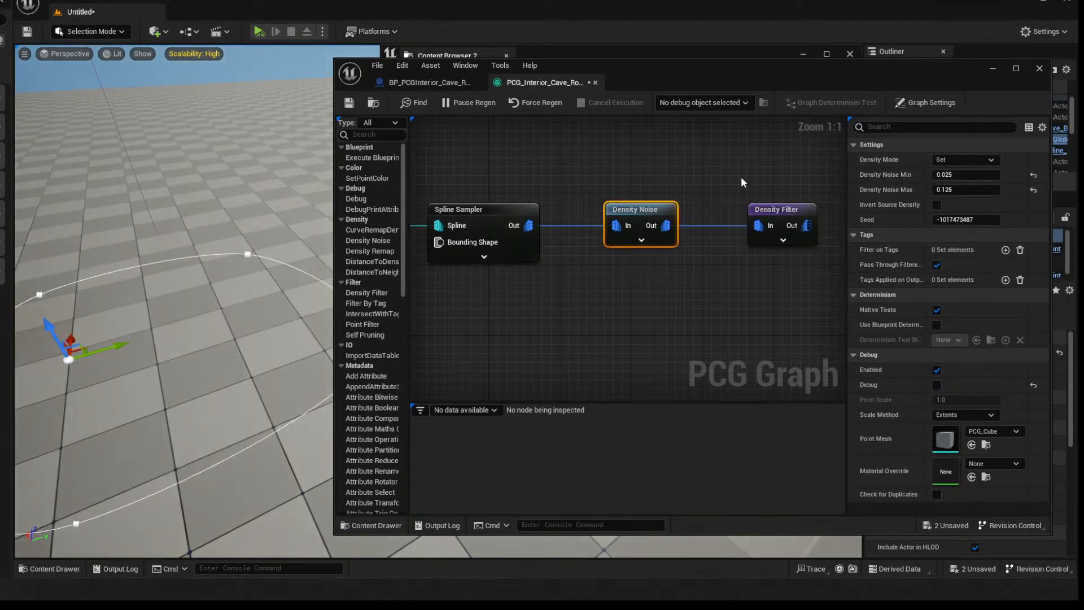
drag(737, 185, 782, 282)
key(d)
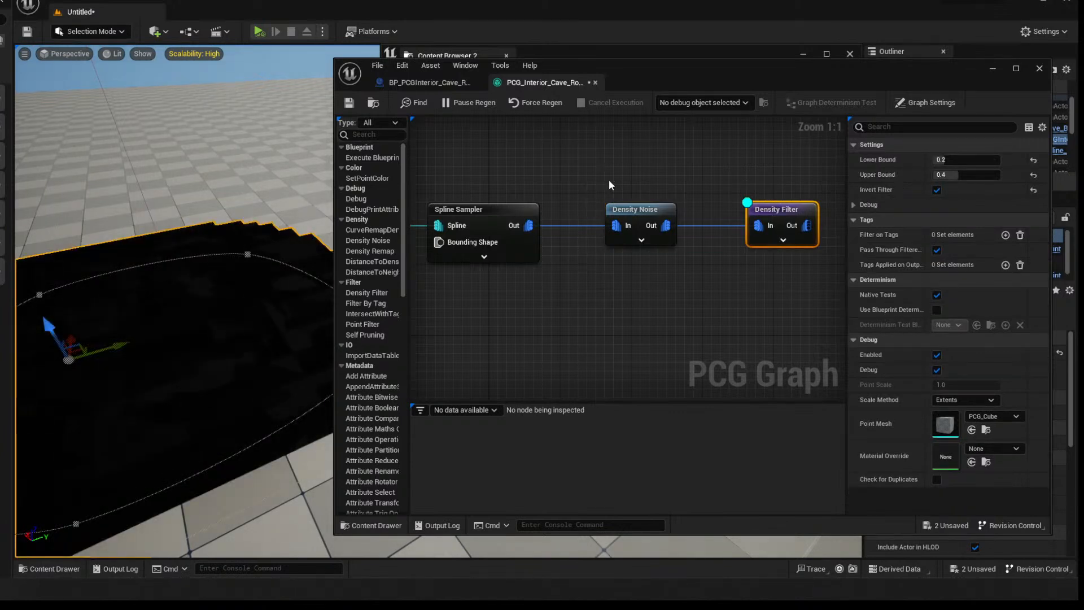
Disable the Density Filter's Invert Filter option and set its Lower Bound to 0.015 and Upper Bound to 0.02
click(937, 190)
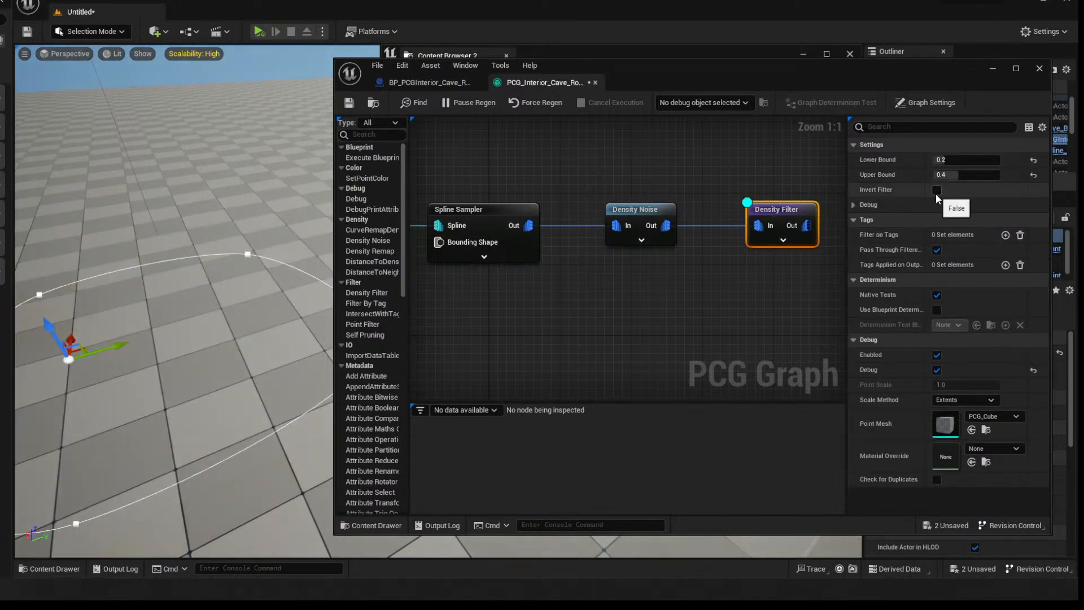
click(953, 159)
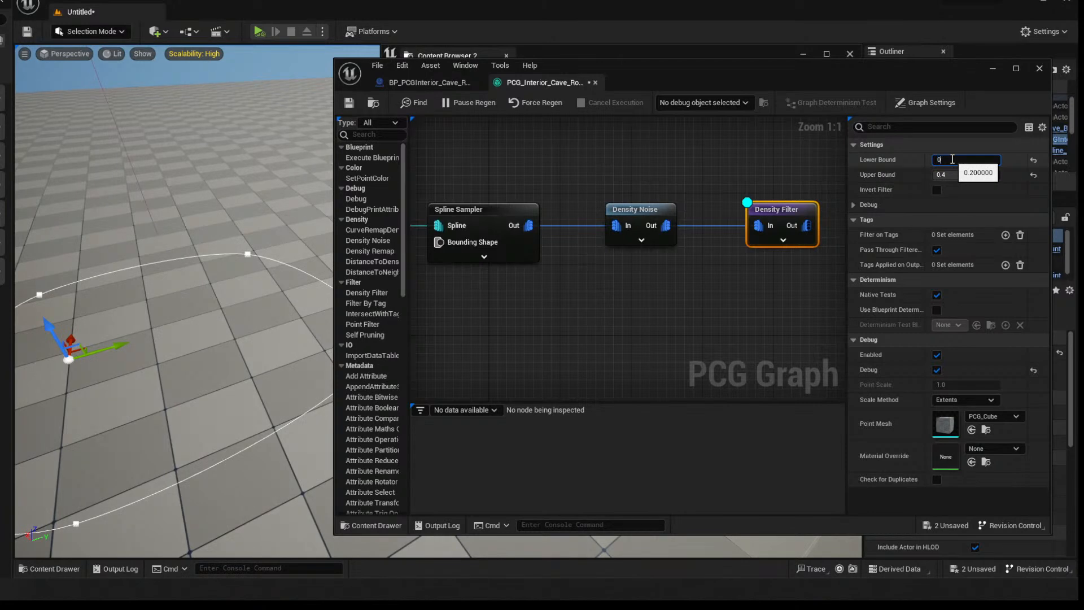
text(0.015)
key(Tab)
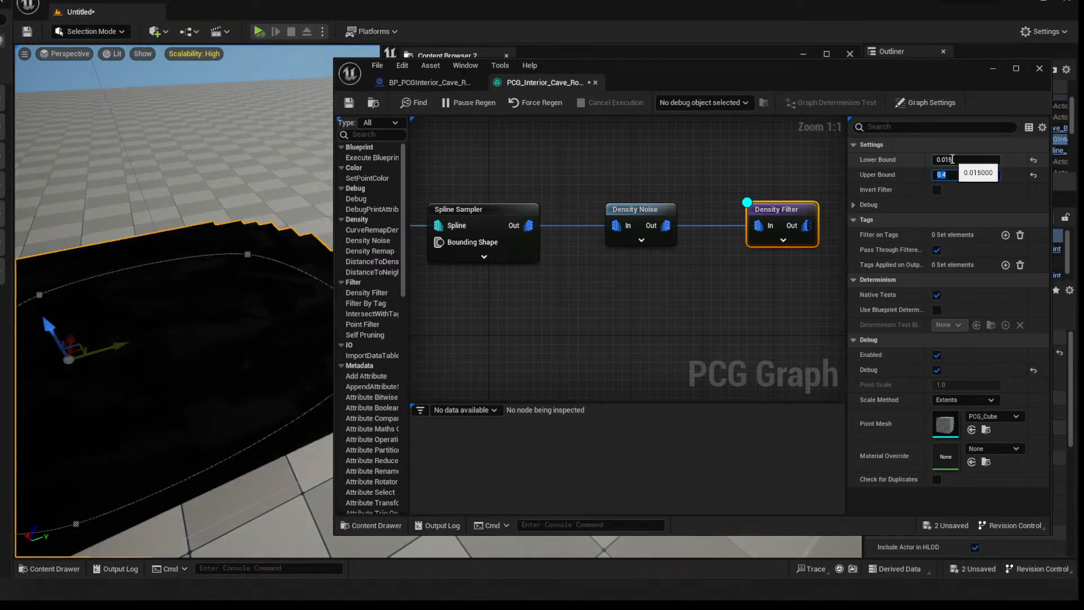
text(0.02)
key(Tab)
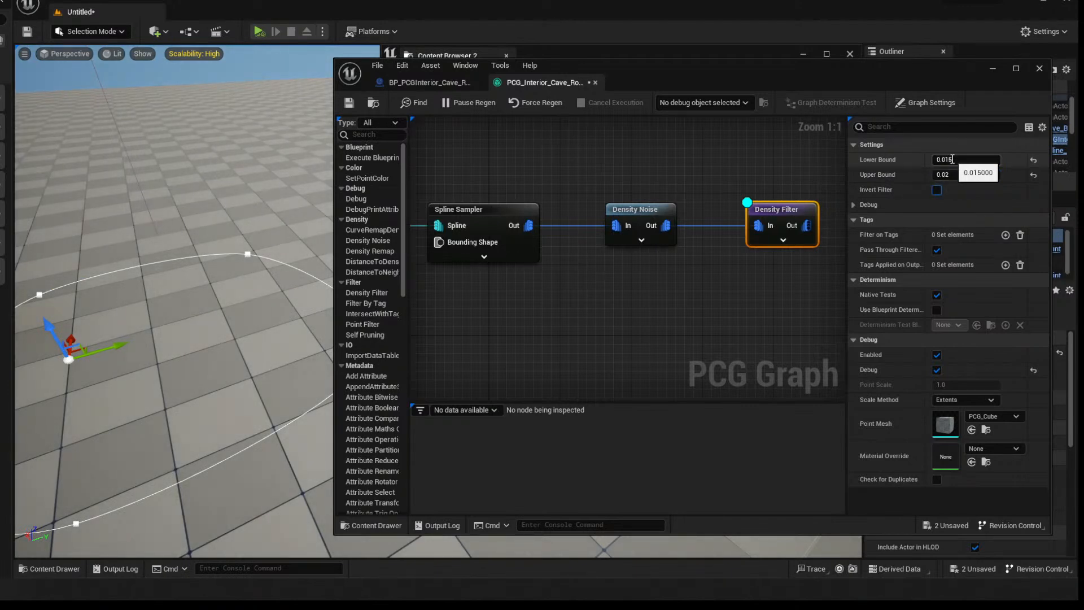
Try Upper Bound values of 1, 0.05 and 0.04 on the Density Filter and settle on 0.03
key(Tab)
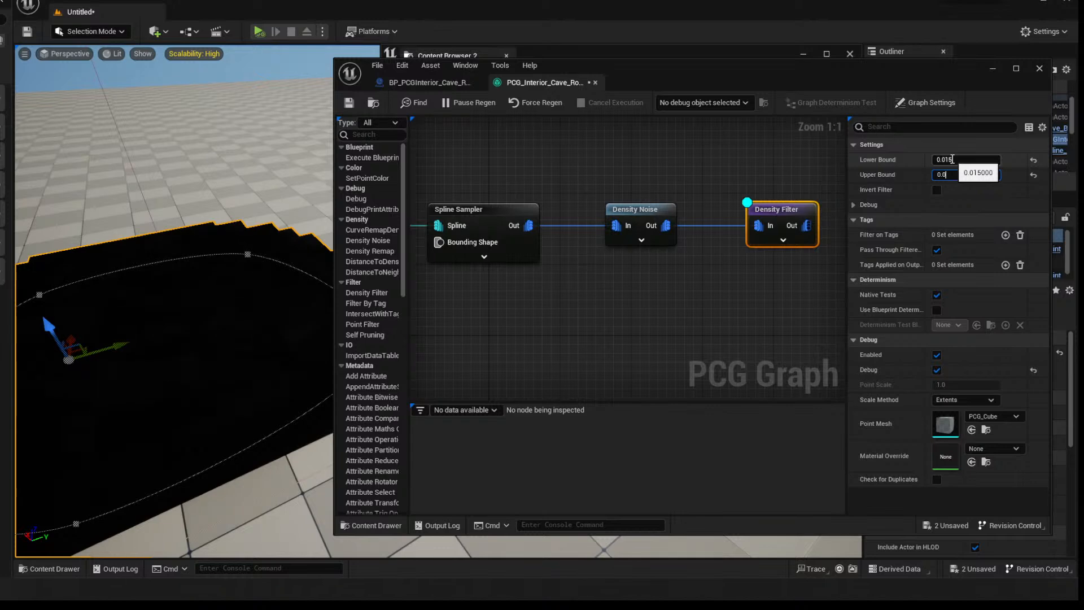
text(1)
key(Return)
text(0.05)
key(Return)
text(0.04)
key(Return)
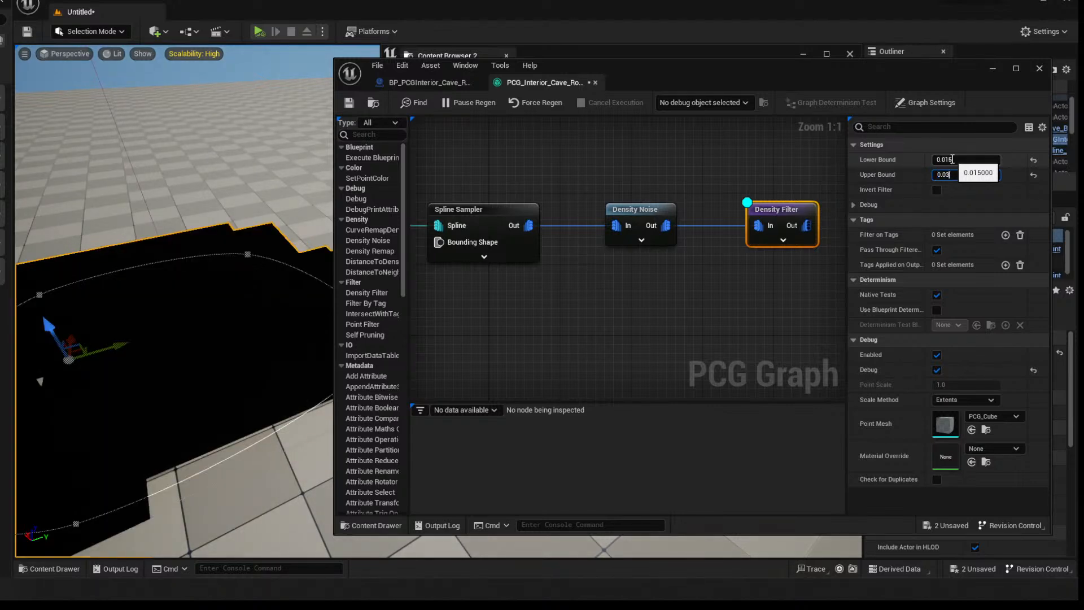
text(0.03)
key(Return)
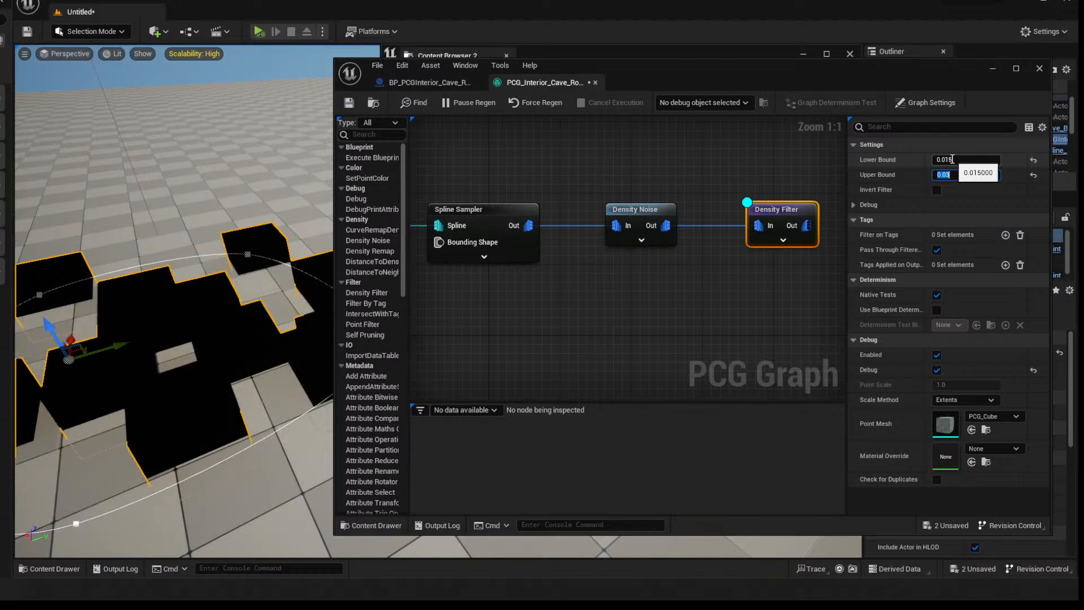
Try Upper Bound values of 0.025 and 0.029 on the Density Filter and settle on 0.028
text(0.02)
key(Return)
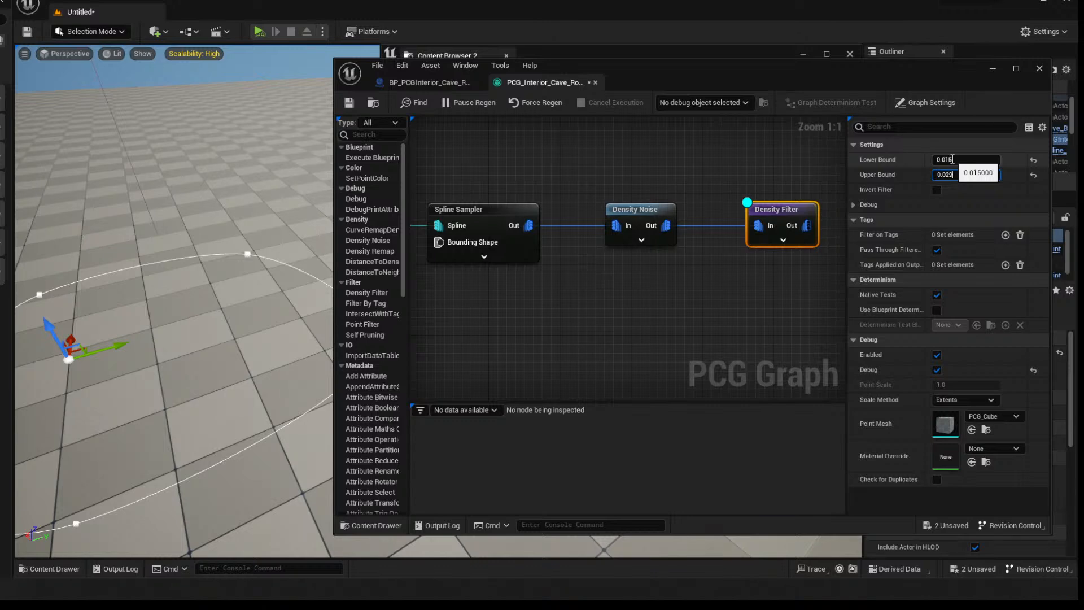
text(9)
key(Return)
text(8)
key(Return)
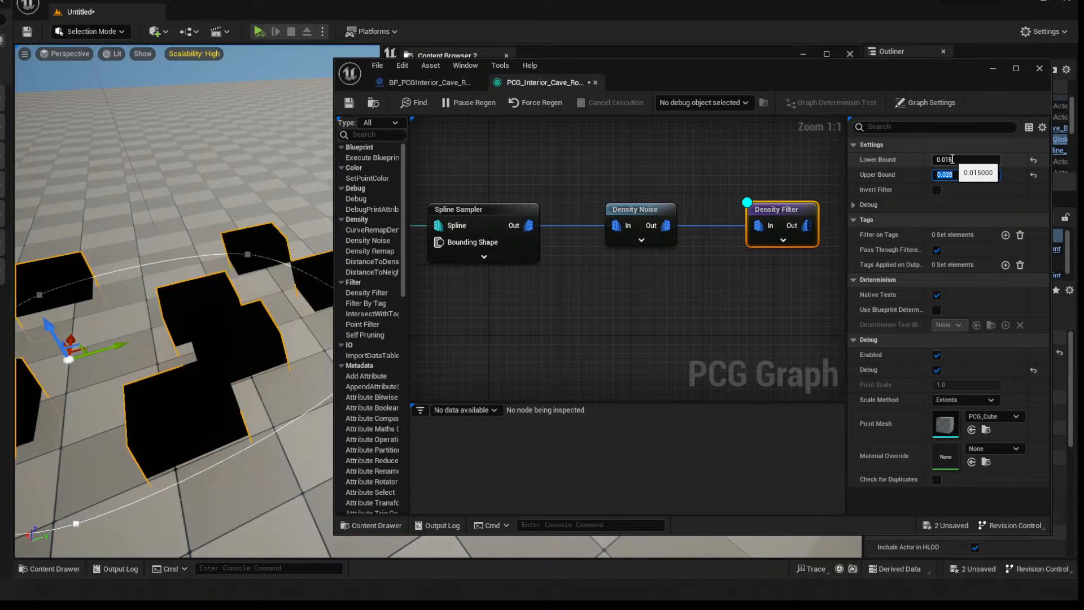
right_drag(249, 394, 198, 347)
key(w)
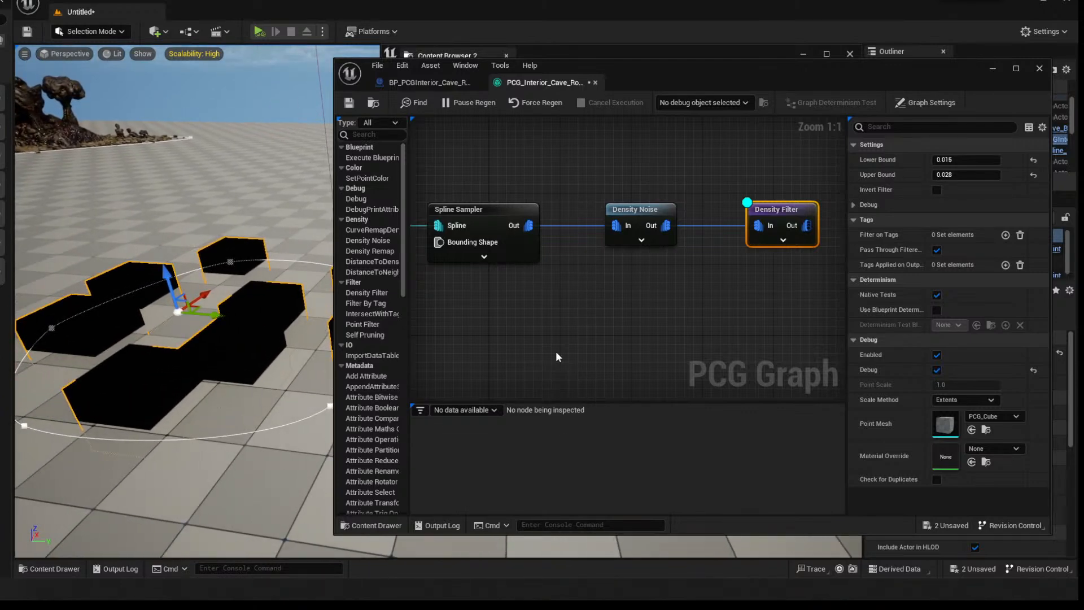
Set the Spline Sampler's Interior Sample Spacing and Interior Border Sample Spacing to 25
right_drag(592, 286, 584, 269)
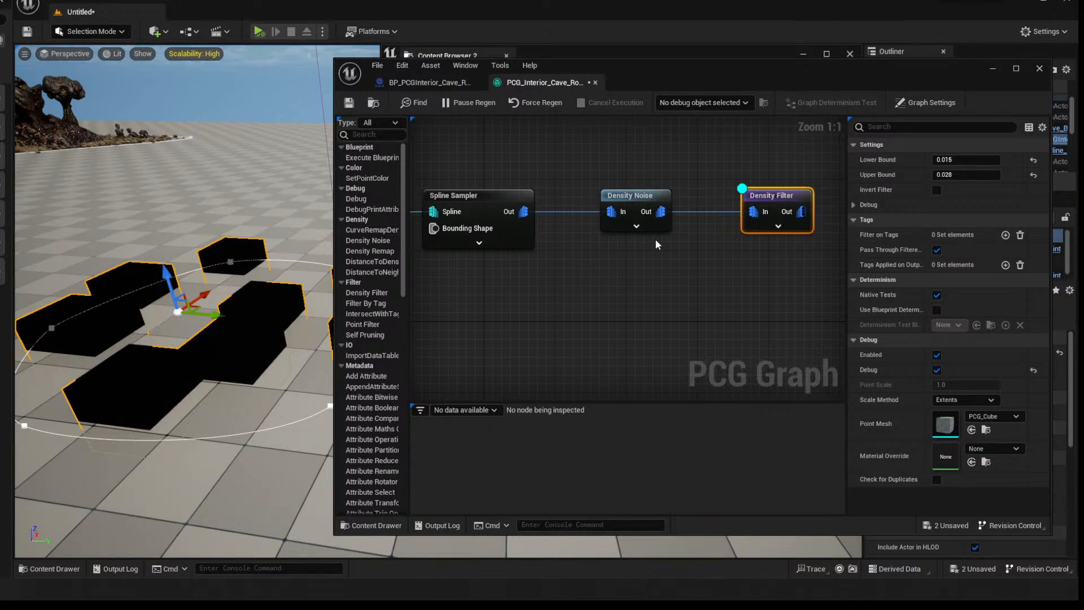
click(474, 240)
right_drag(473, 272, 505, 323)
click(966, 309)
text(25)
key(Return)
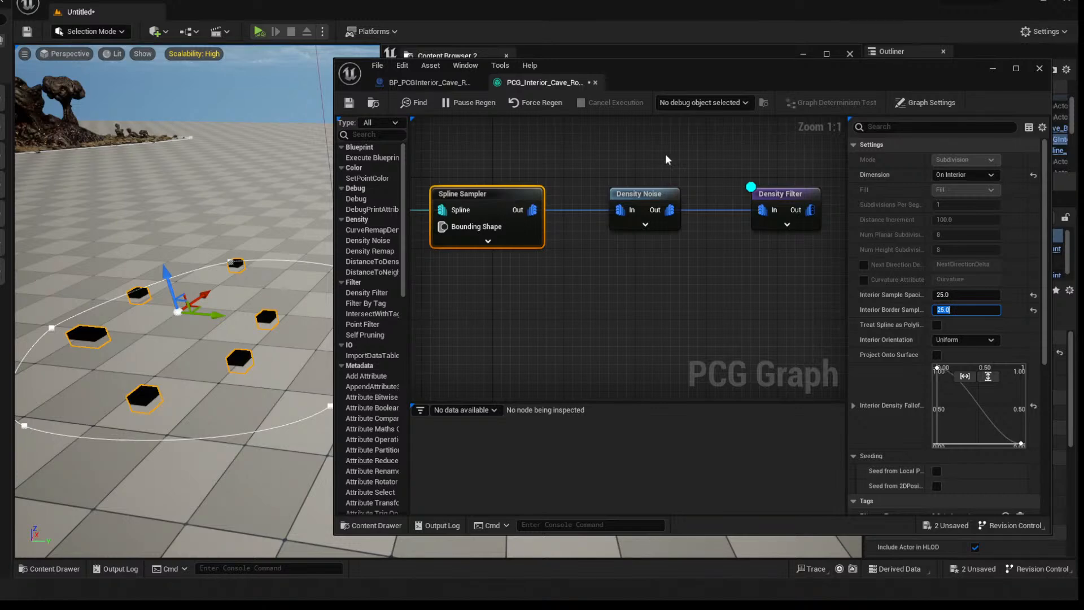
Add a Static Mesh Spawner fed by the Density Filter's output and line it up with the other nodes
click(785, 194)
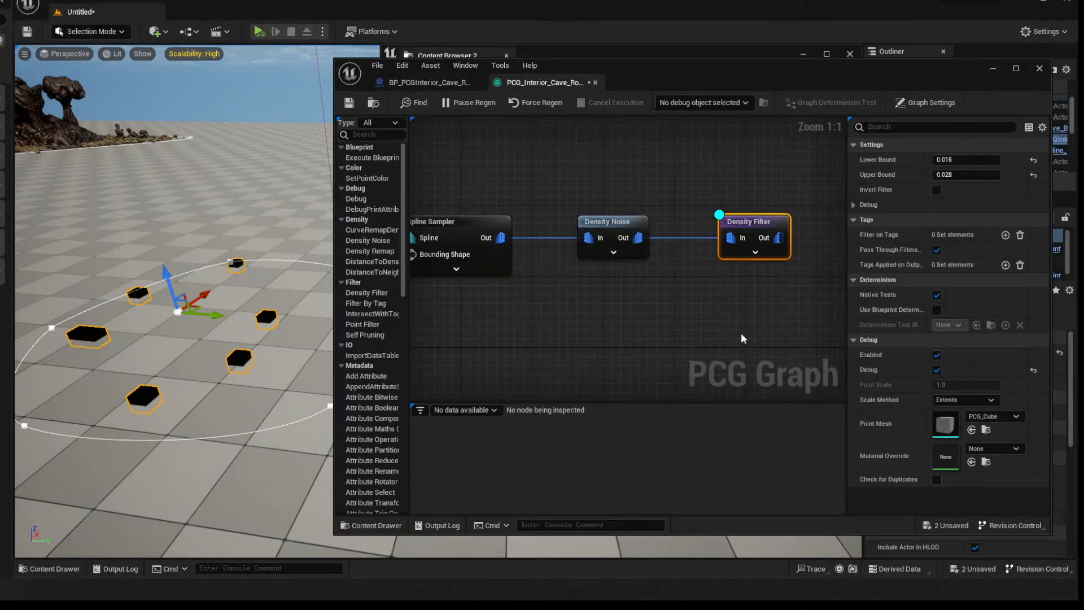
right_drag(753, 349, 626, 356)
drag(652, 244, 694, 244)
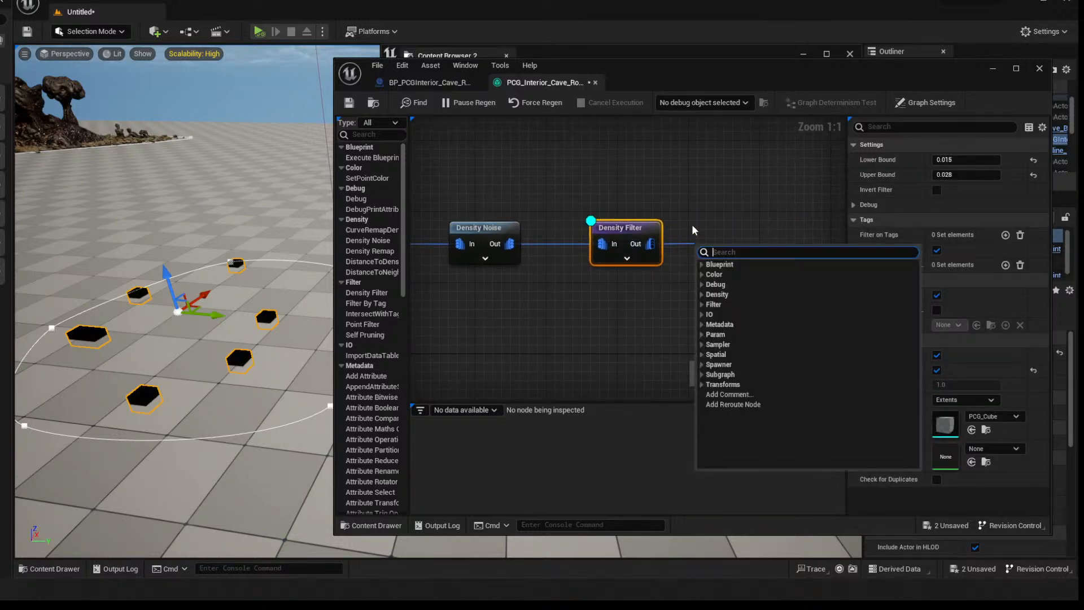
text(mesh)
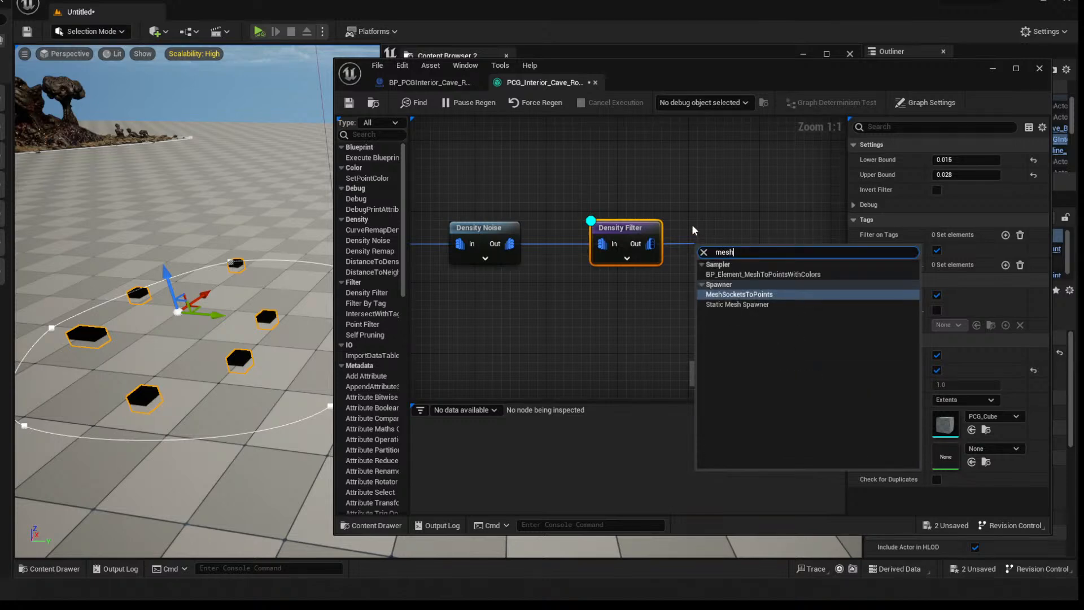
click(751, 305)
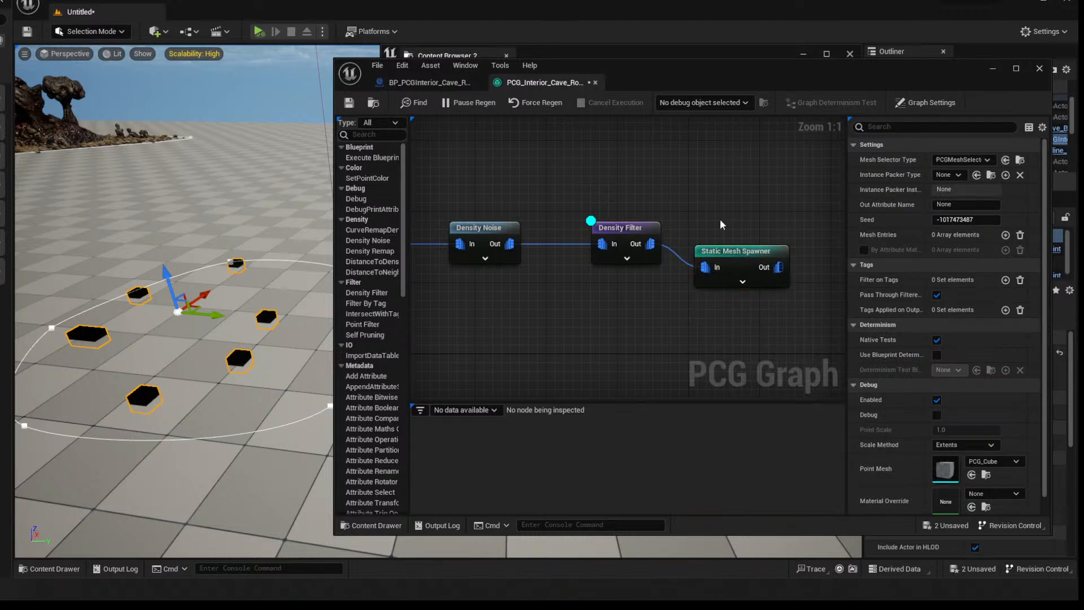
drag(758, 251, 792, 229)
Open the Islands/Meshes/Rocks folder in the Content Browser and compare the available rock meshes
drag(722, 60, 62, 73)
click(401, 339)
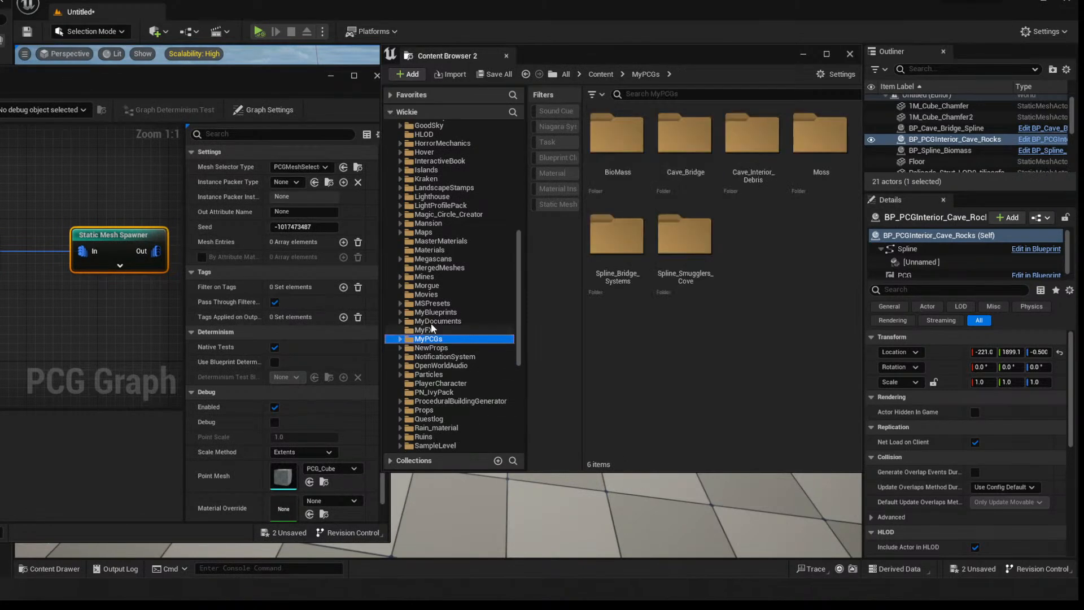
scroll(435, 285, up, 5)
double_click(426, 259)
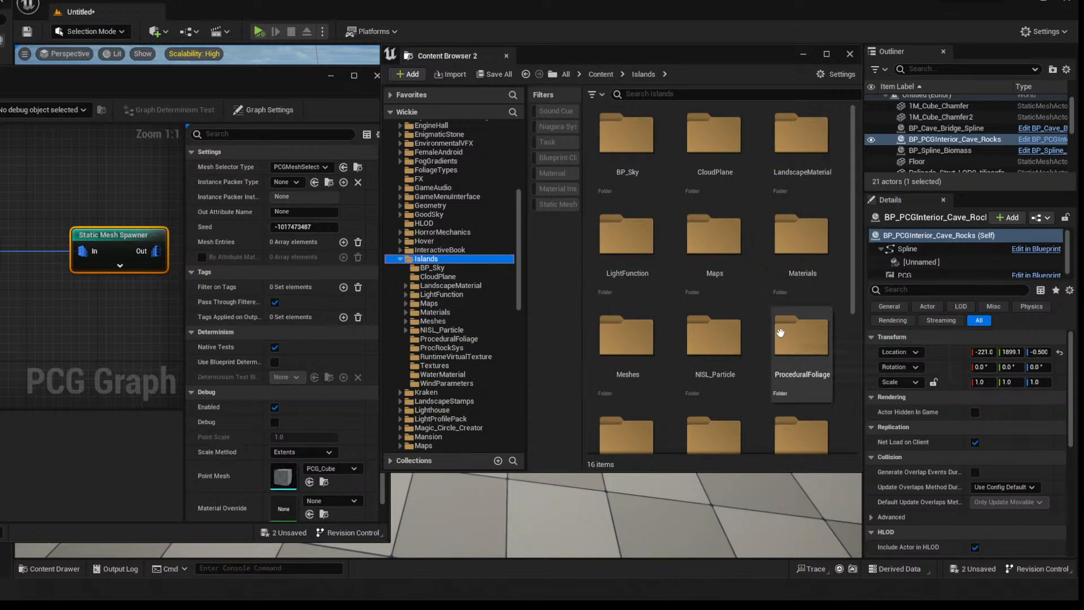
scroll(777, 331, down, 2)
double_click(637, 270)
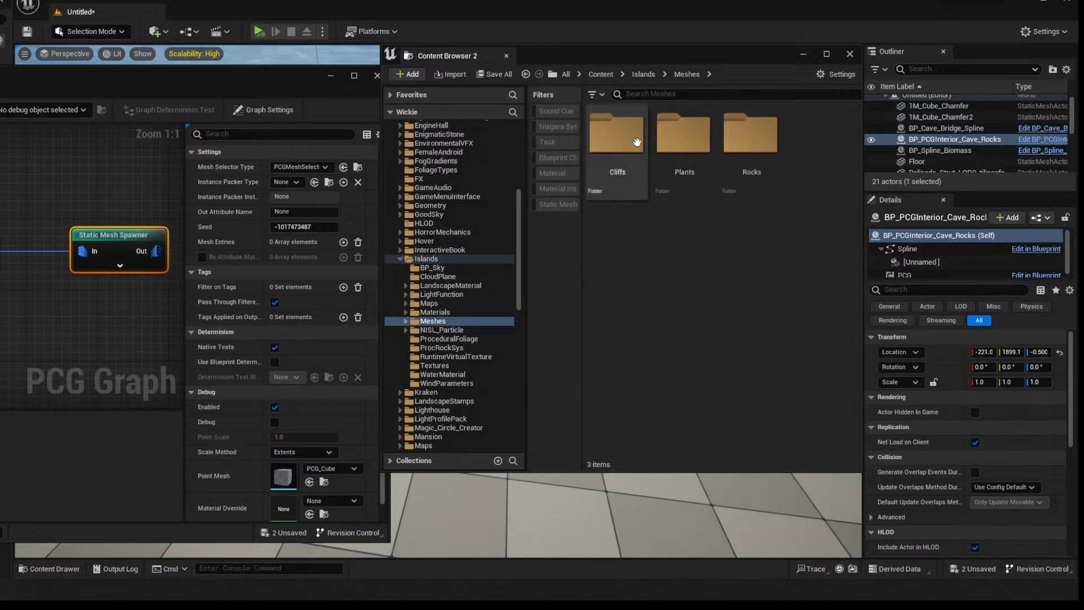
double_click(748, 163)
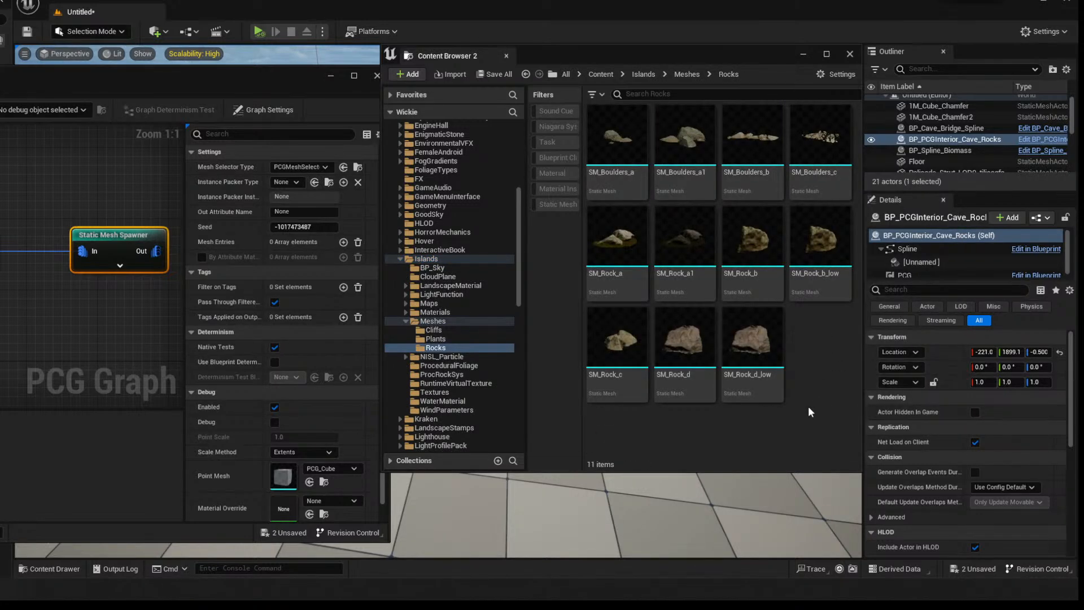
drag(275, 73, 330, 77)
mouse_move(696, 344)
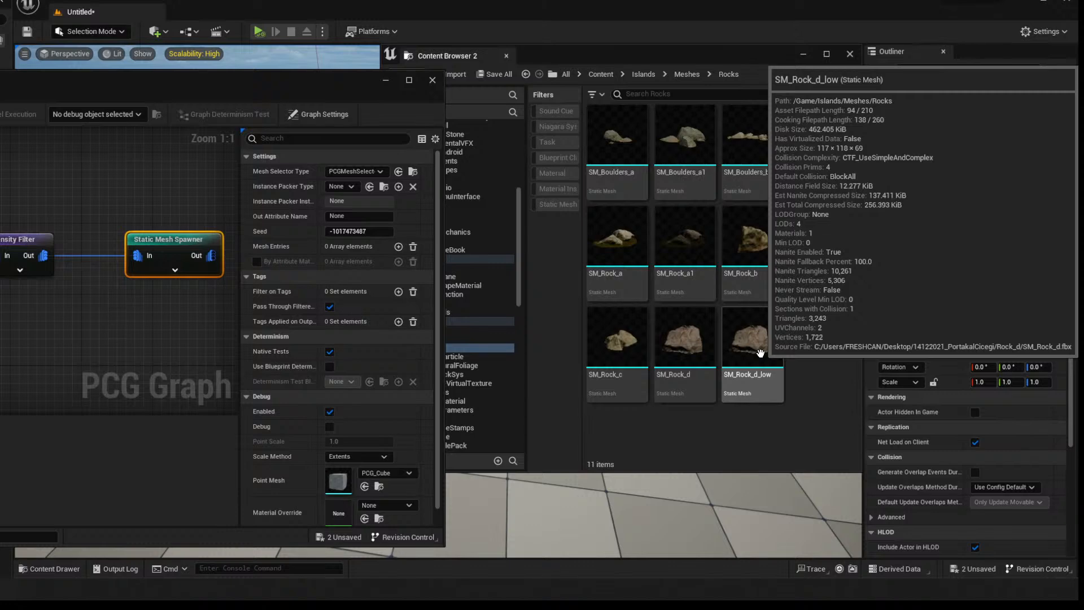
mouse_move(625, 339)
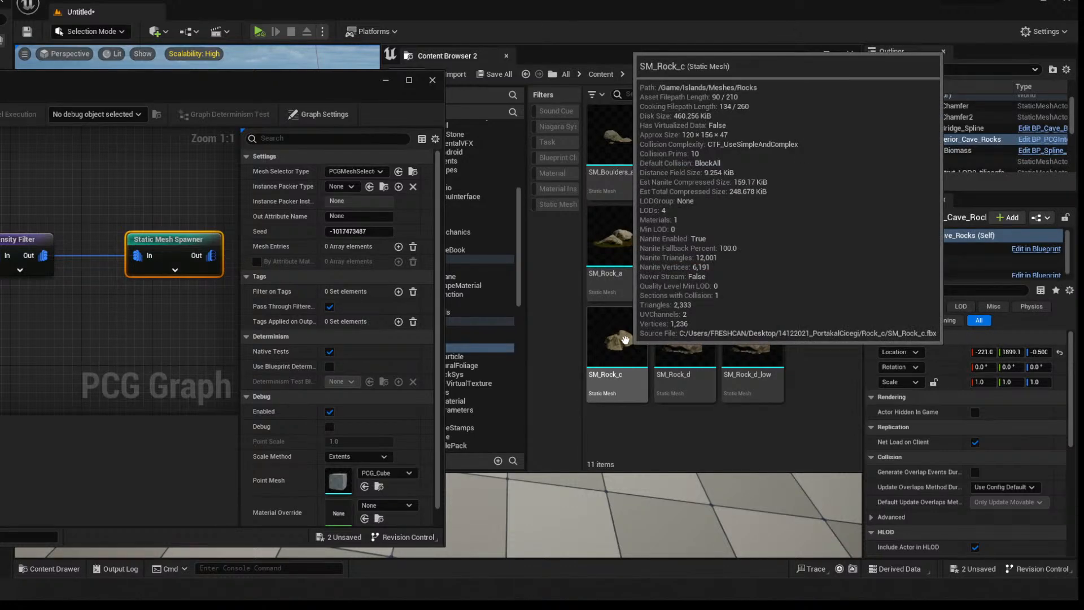
mouse_move(824, 259)
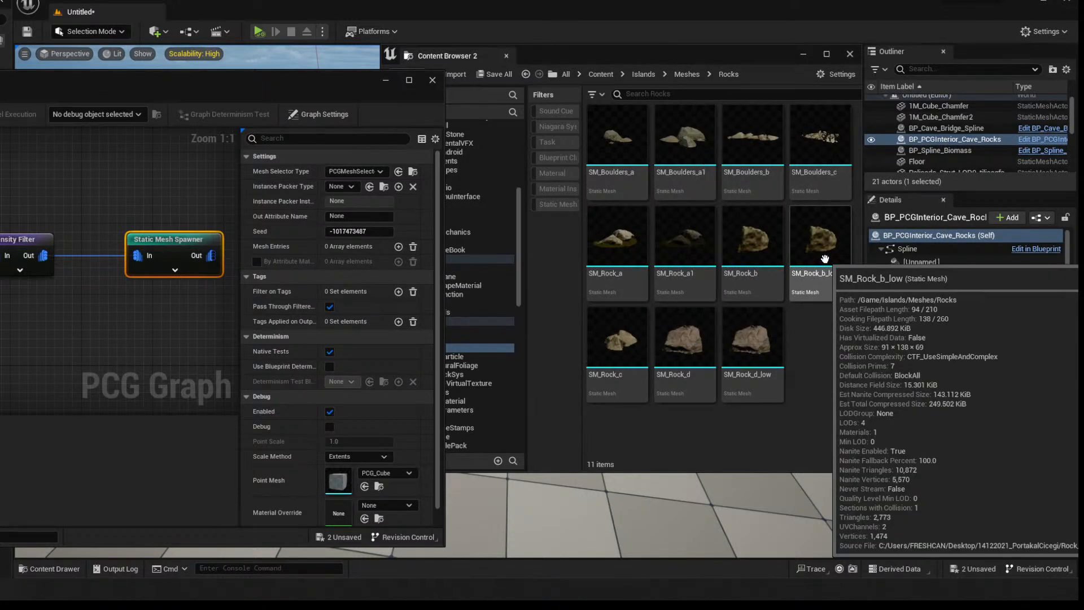
mouse_move(740, 238)
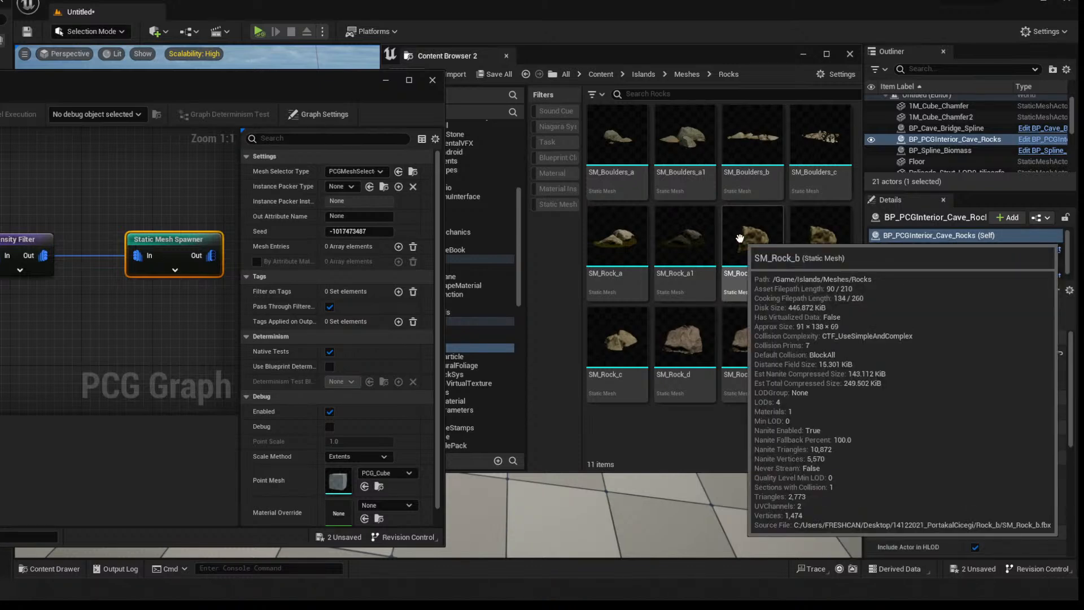
Add five mesh entries to the Static Mesh Spawner
drag(302, 80, 475, 73)
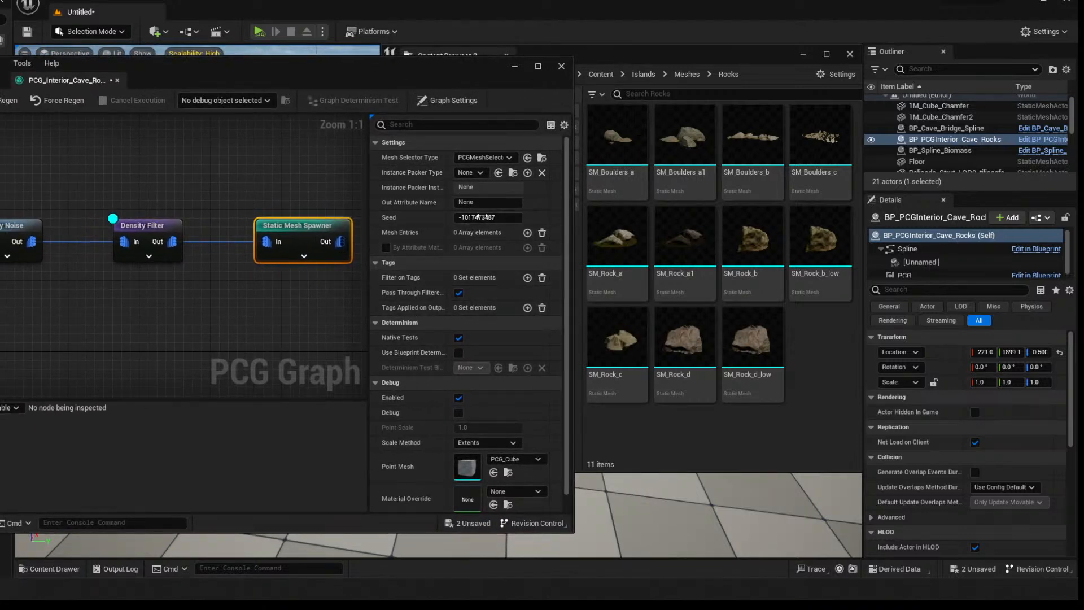
click(527, 233)
click(527, 233)
click(527, 232)
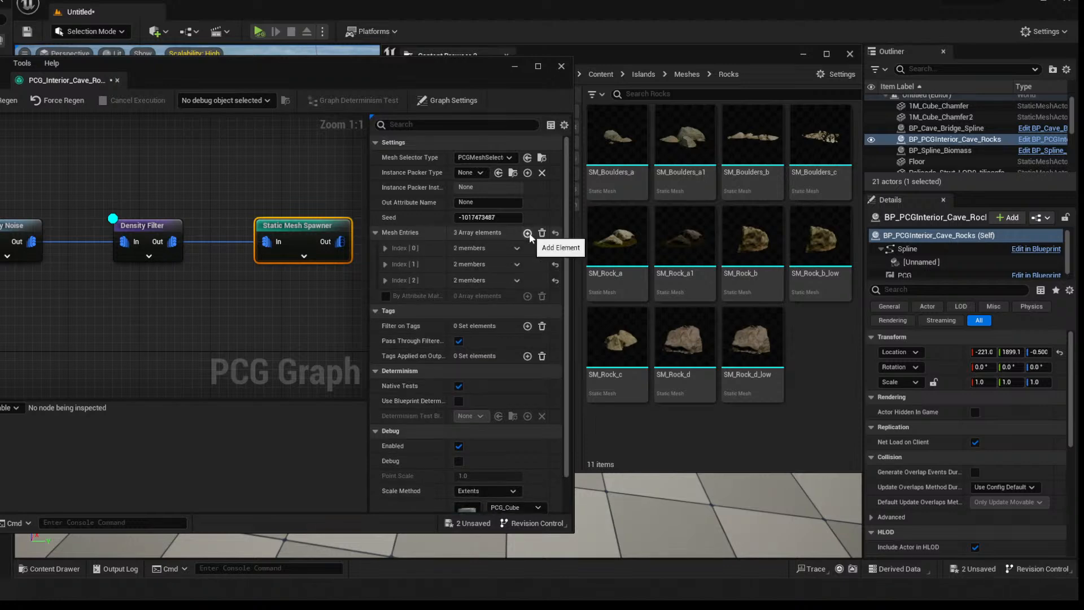
click(527, 233)
click(527, 233)
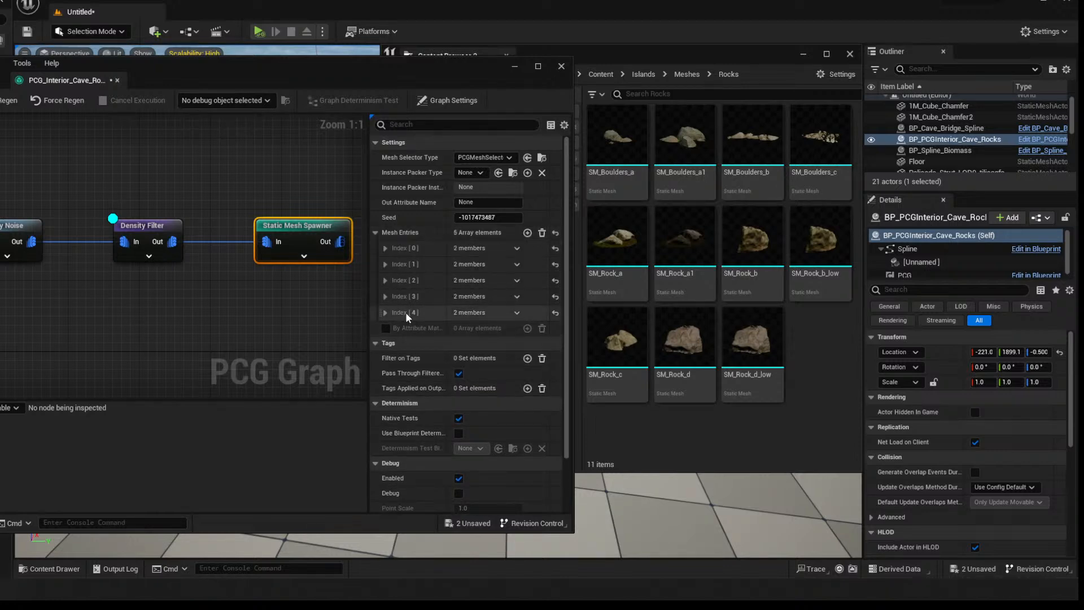
Assign SM_Rock_d as the static mesh of the spawner's mesh entry Index 4
click(753, 345)
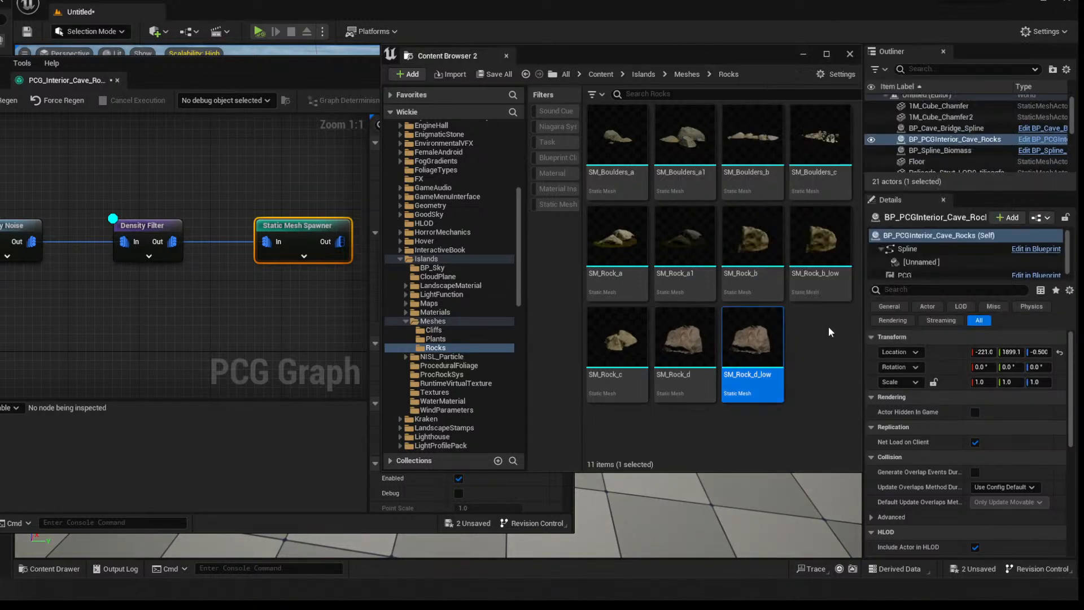
click(685, 338)
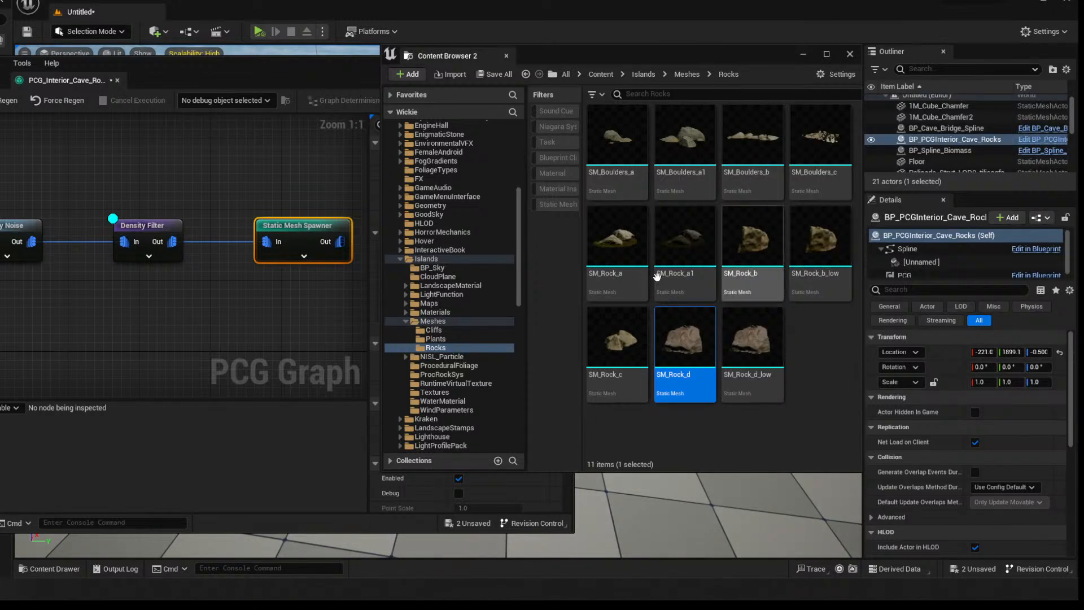
mouse_move(358, 69)
mouse_down()
mouse_move(245, 71)
mouse_move(336, 74)
mouse_move(342, 63)
mouse_up()
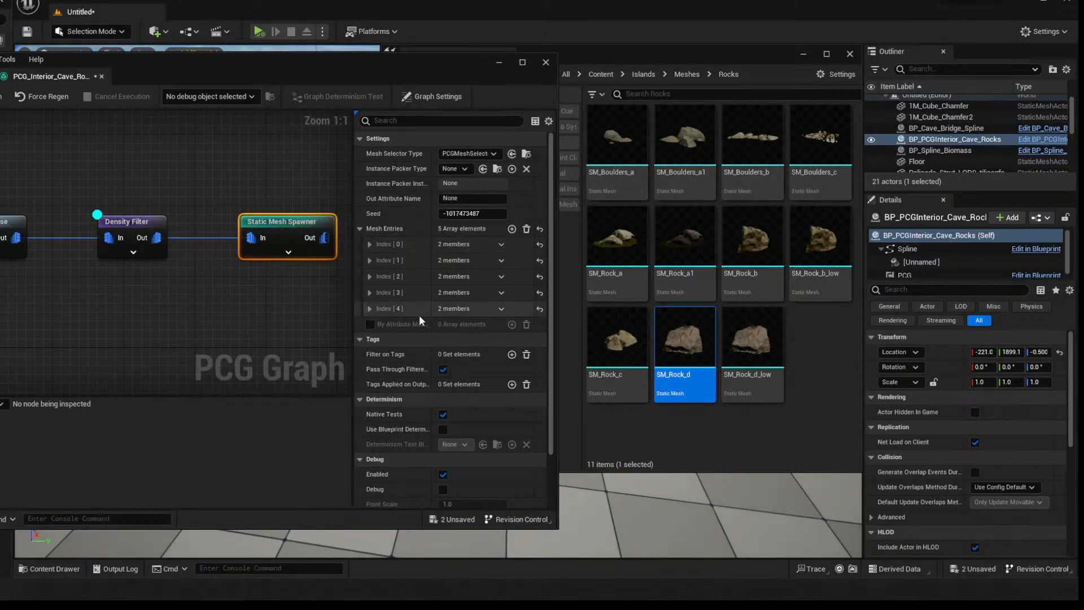
click(369, 308)
click(377, 324)
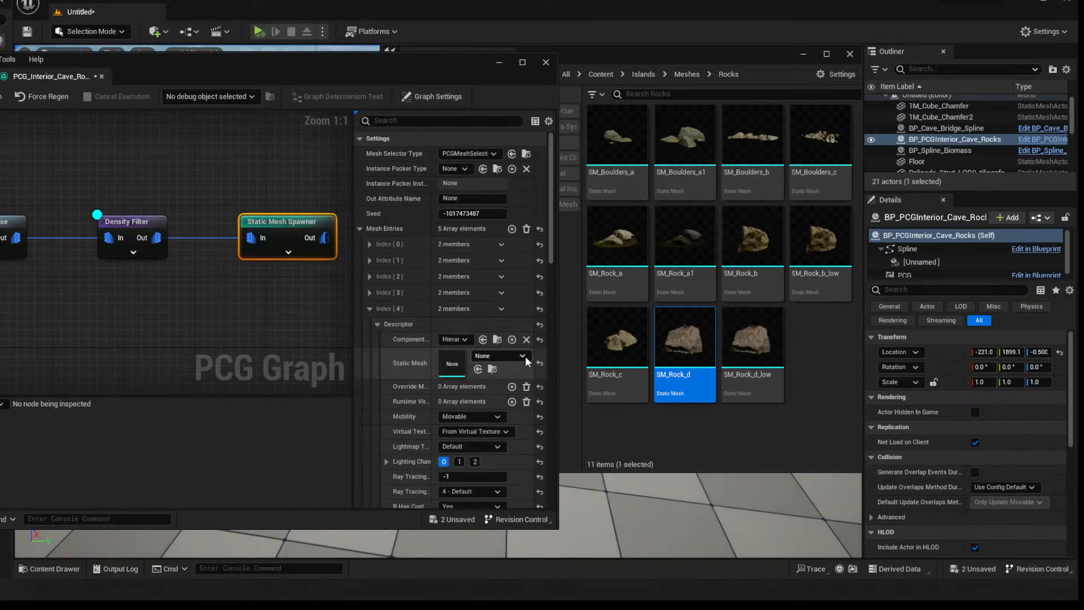
click(480, 369)
drag(450, 76, 507, 70)
Assign SM_Rock_c as the static mesh of the spawner's mesh entry Index 3
click(613, 350)
click(454, 282)
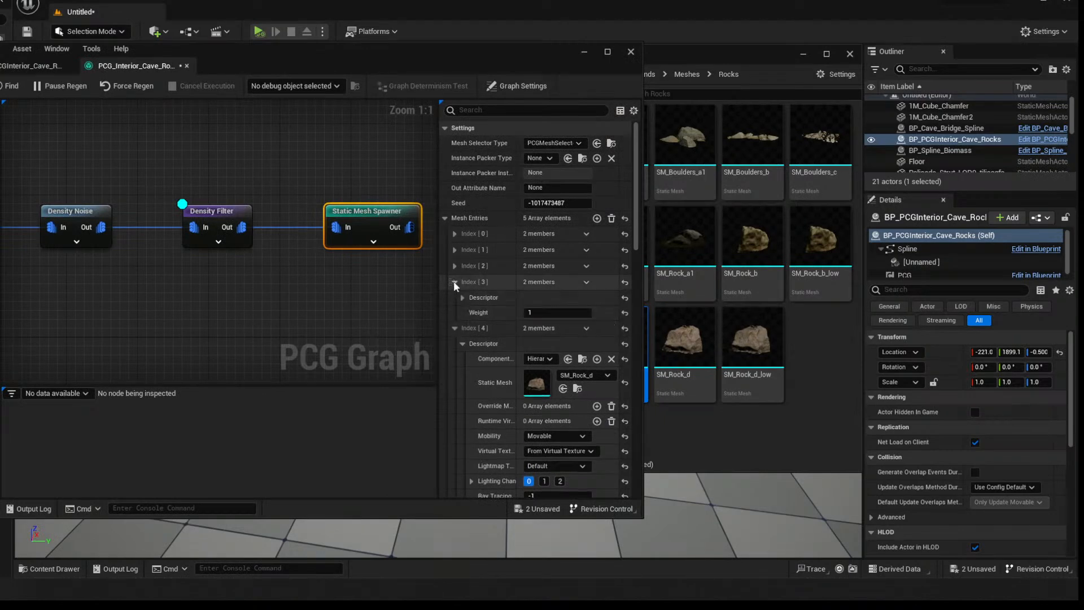
click(463, 297)
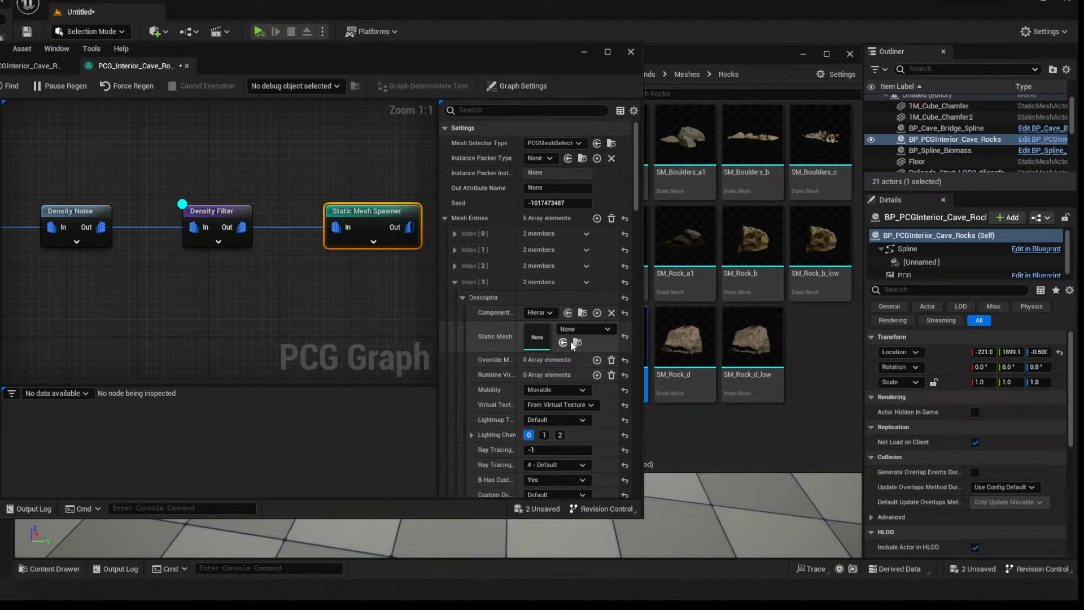
Assign SM_Rock_b as the static mesh of the spawner's mesh entry Index 2
click(752, 243)
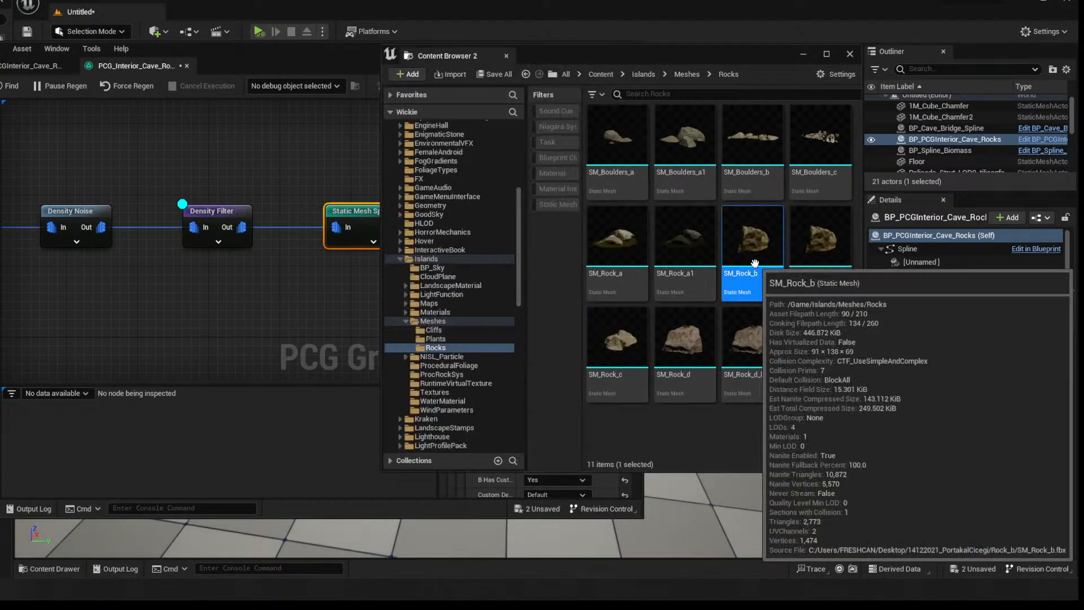
click(317, 158)
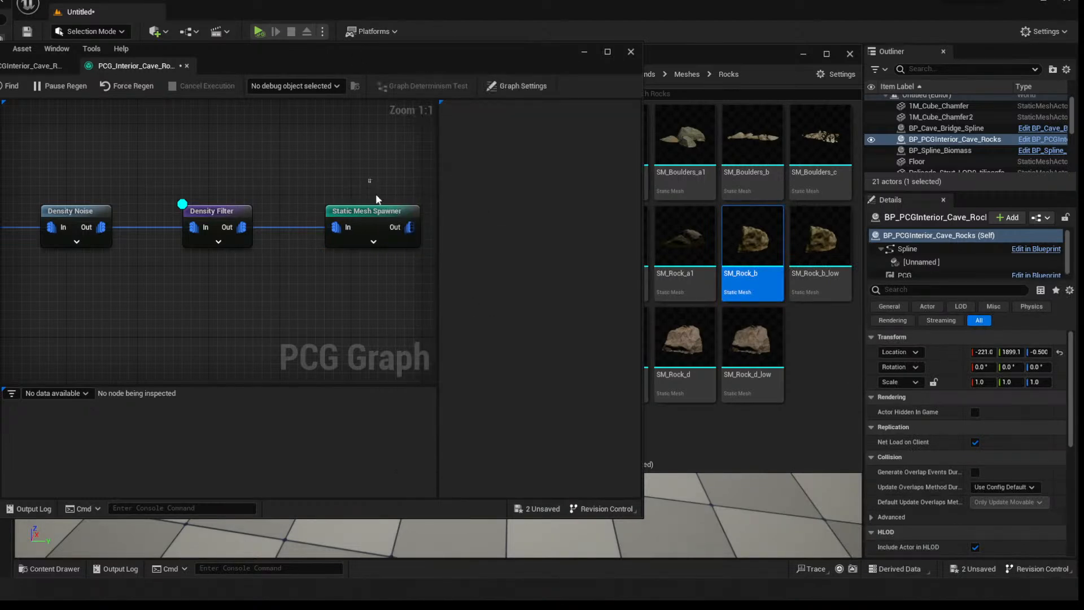
click(369, 210)
click(454, 265)
click(563, 327)
Assign SM_Rock_a1 as the static mesh of the spawner's mesh entry Index 1
right_drag(350, 154, 260, 161)
drag(466, 62, 396, 56)
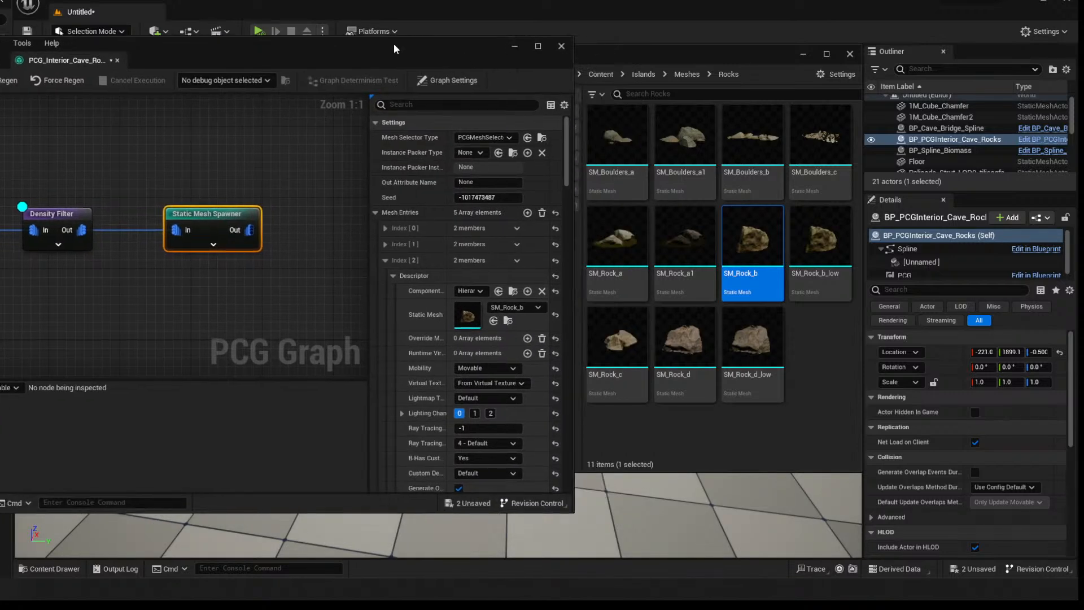
click(700, 261)
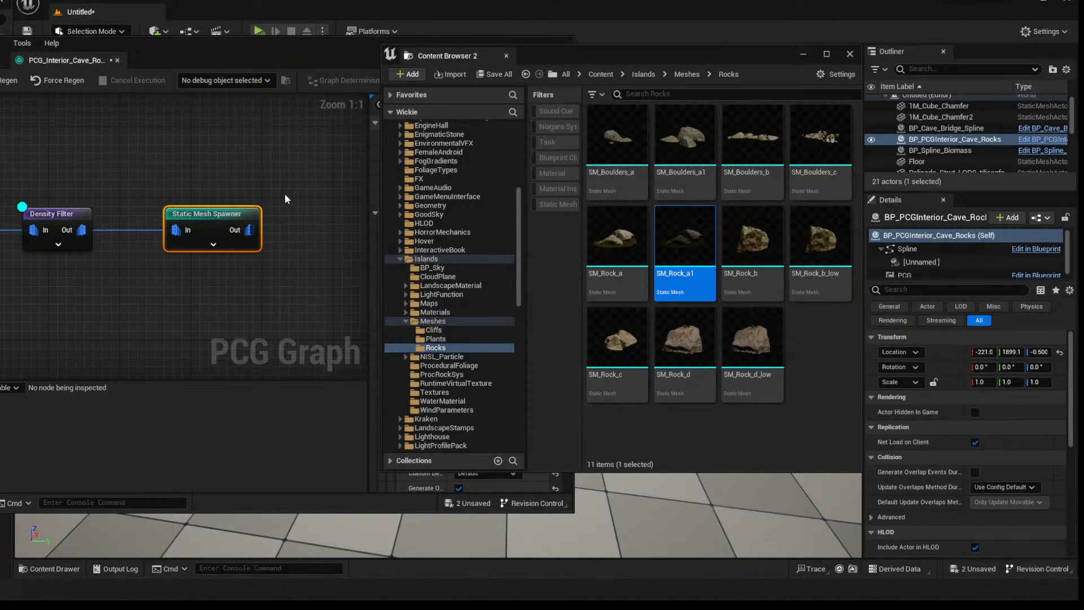
click(268, 182)
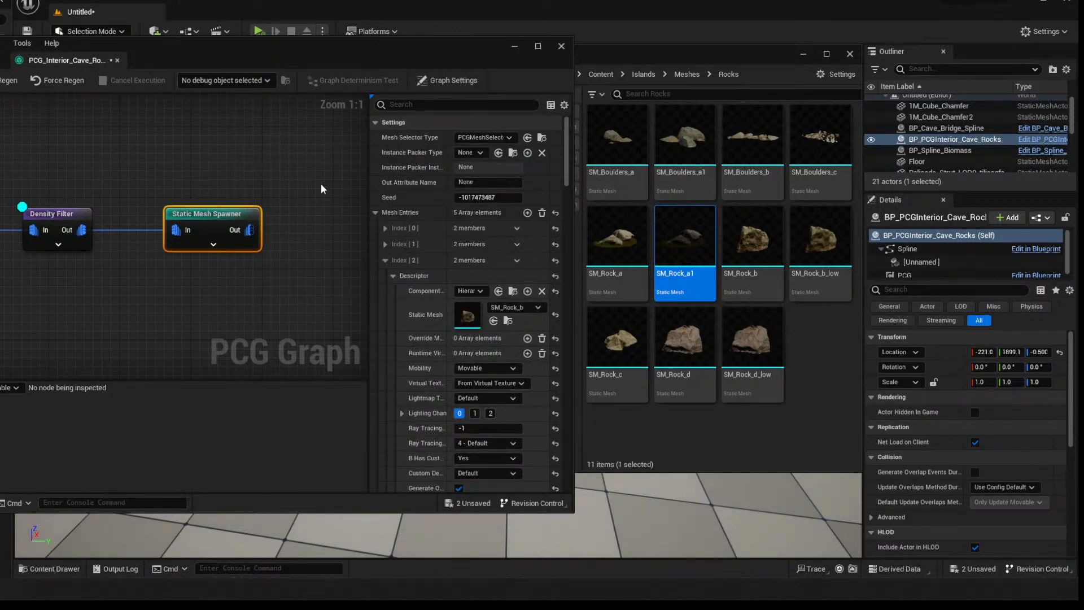
click(385, 244)
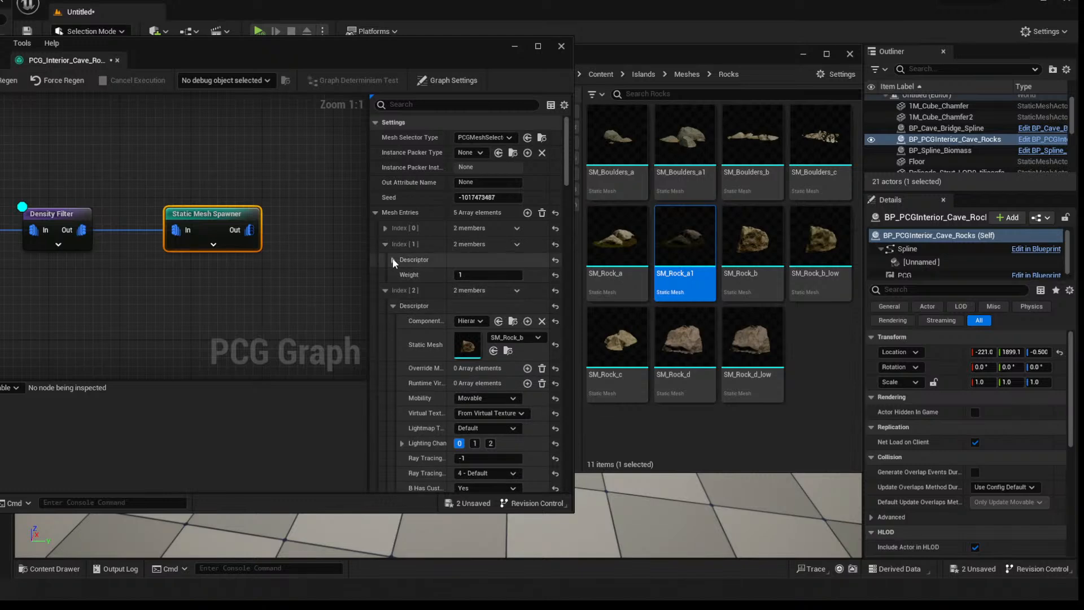
click(393, 260)
click(493, 304)
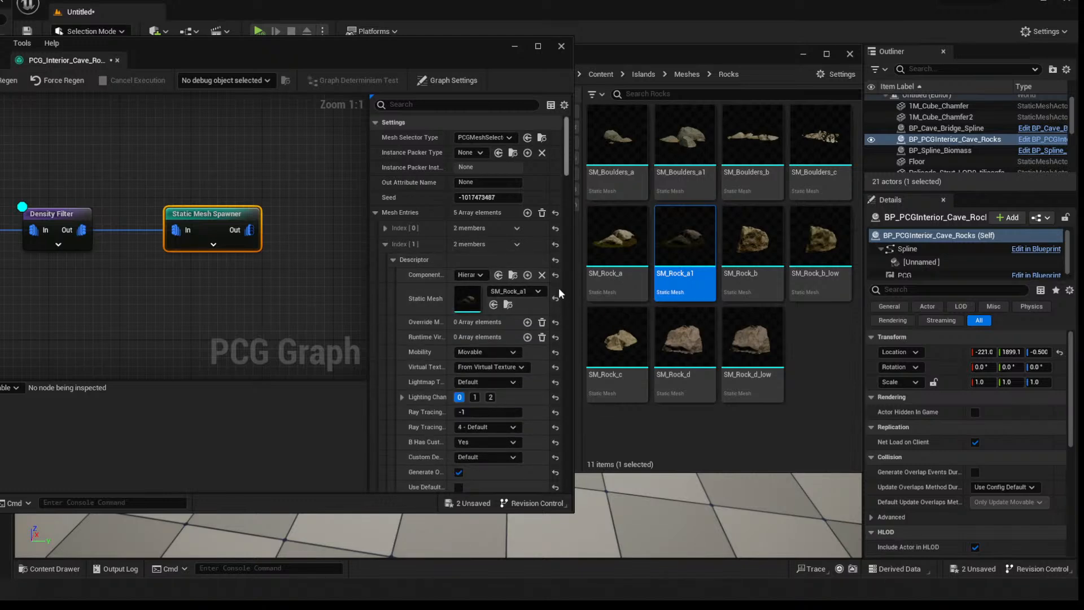
Assign SM_Boulders_a1 as the static mesh of the spawner's mesh entry Index 0
click(385, 228)
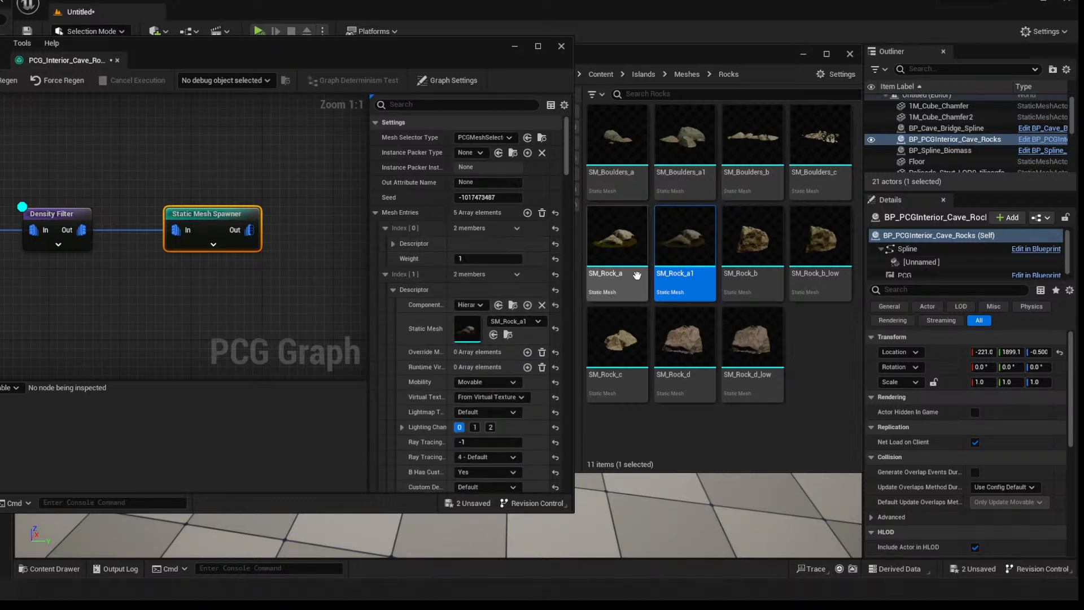
click(687, 136)
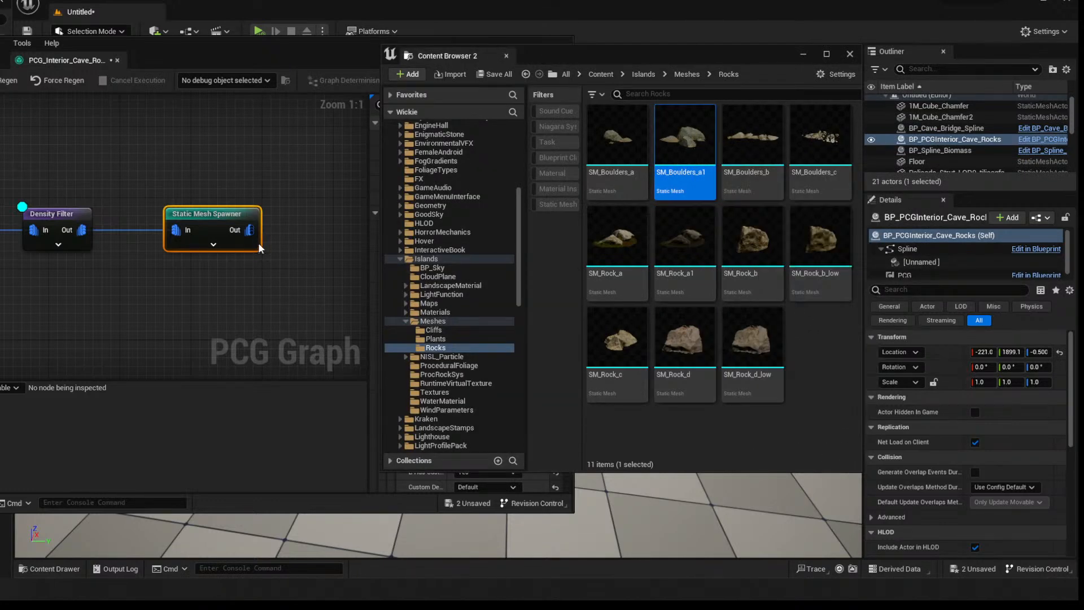
click(232, 208)
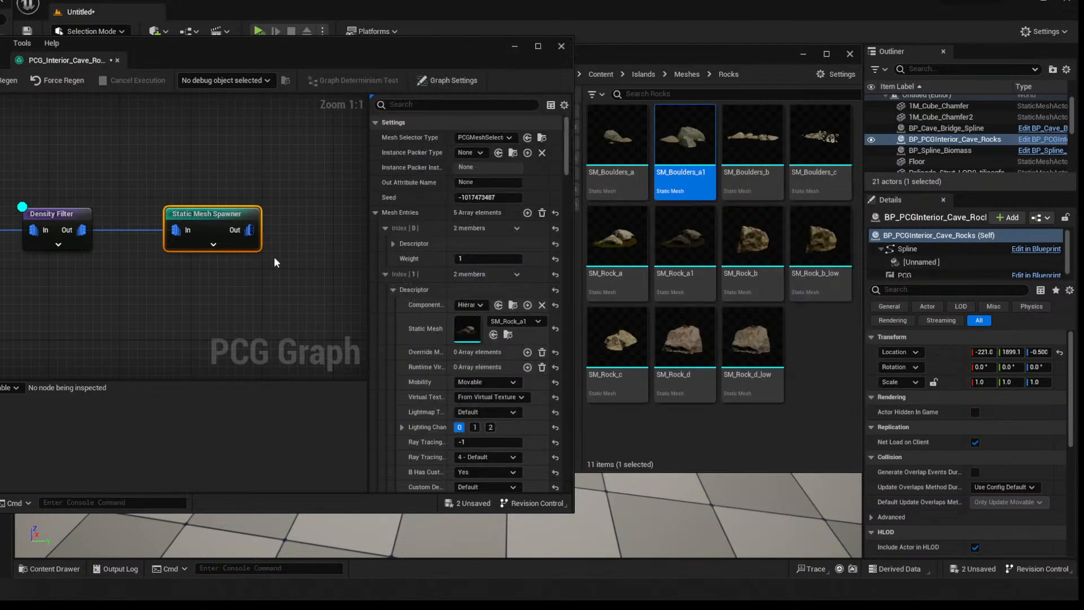
click(394, 245)
click(494, 288)
Move the Static Mesh Spawner node further from the Density Filter to make room between them
drag(367, 53, 765, 88)
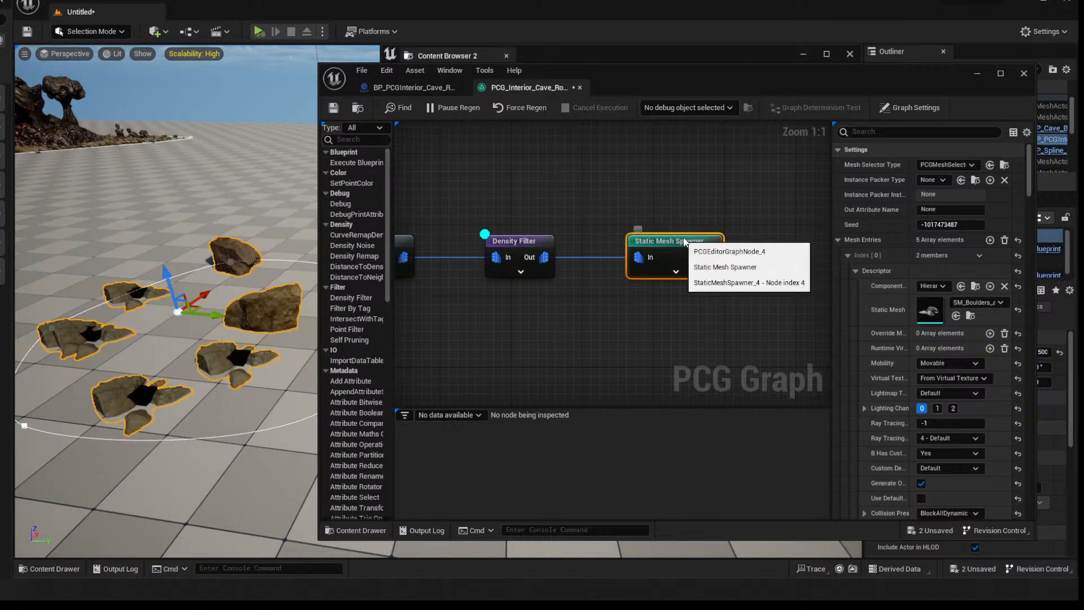
drag(675, 241, 763, 242)
right_drag(595, 315, 564, 320)
drag(515, 261, 567, 284)
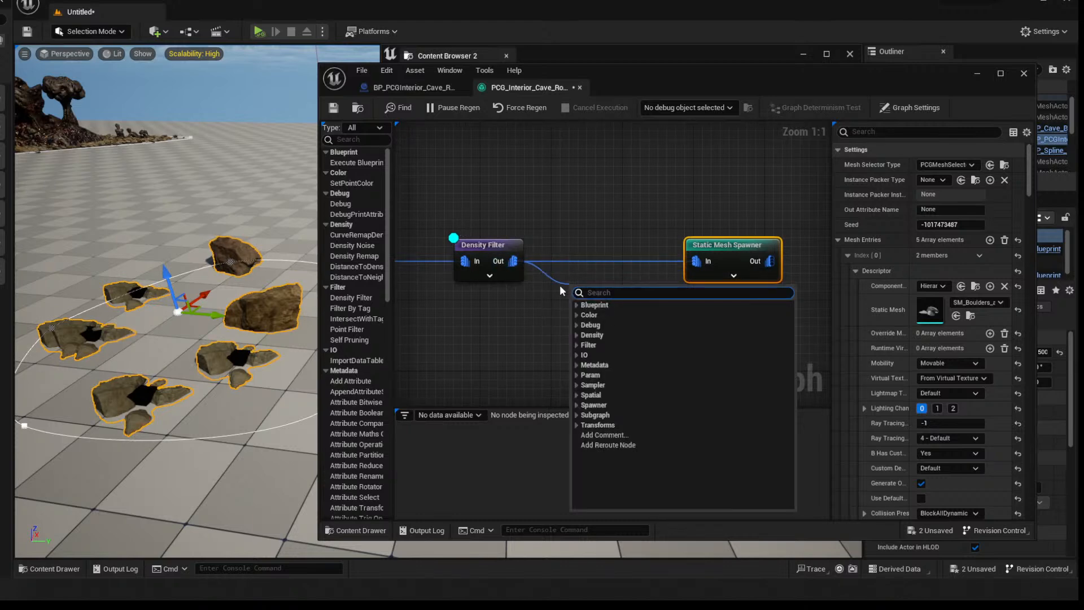
text(point)
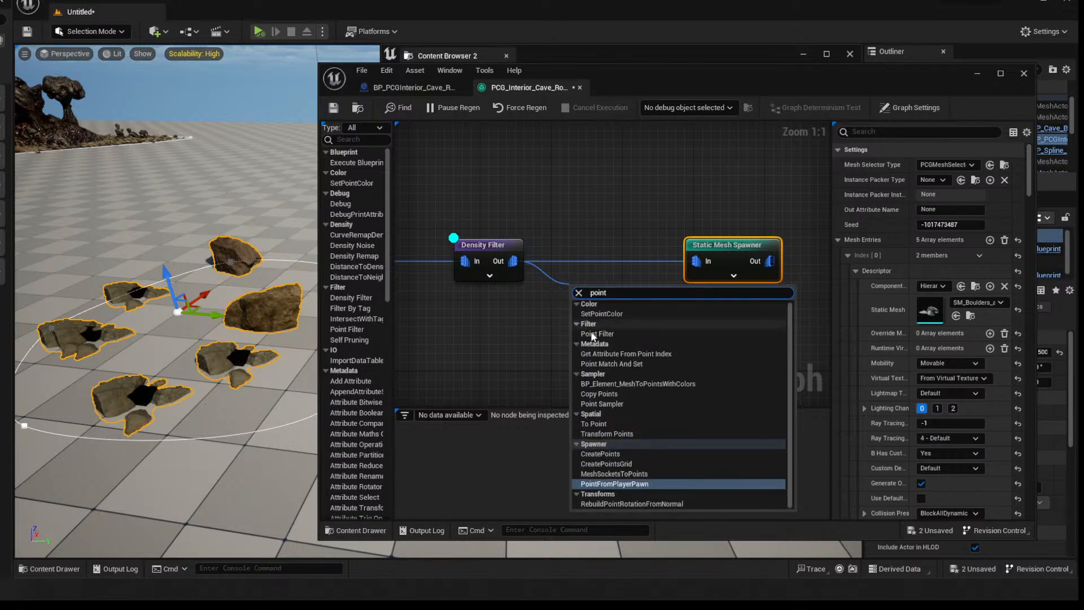
click(564, 214)
right_drag(513, 320, 499, 303)
drag(498, 243, 571, 285)
text(point)
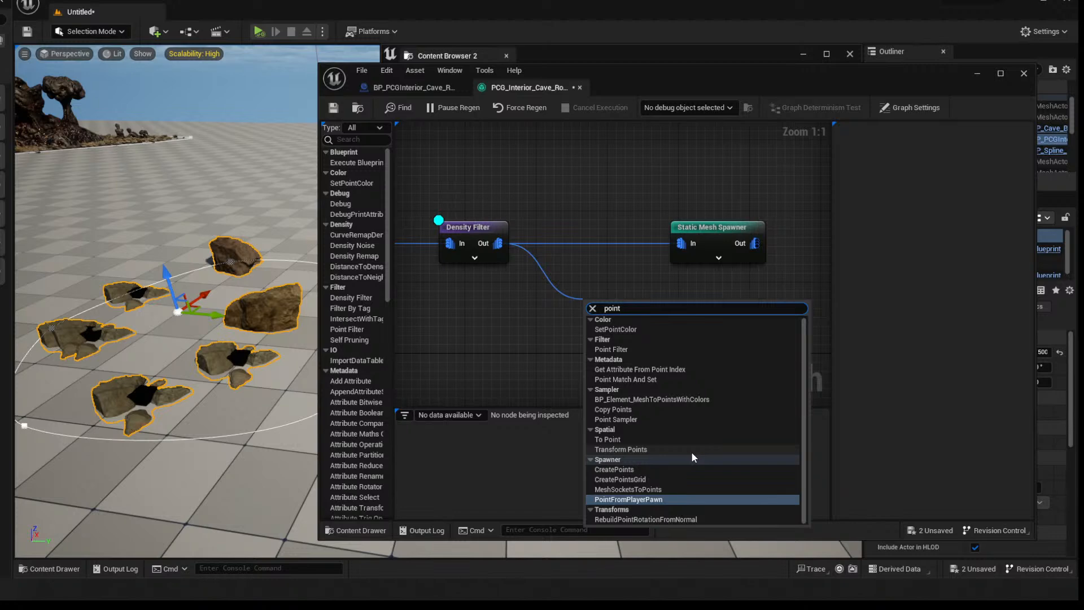
click(594, 263)
Insert a Transform Points node between the Density Filter and the Static Mesh Spawner, replacing their direct connection
drag(499, 243, 557, 287)
text(trans)
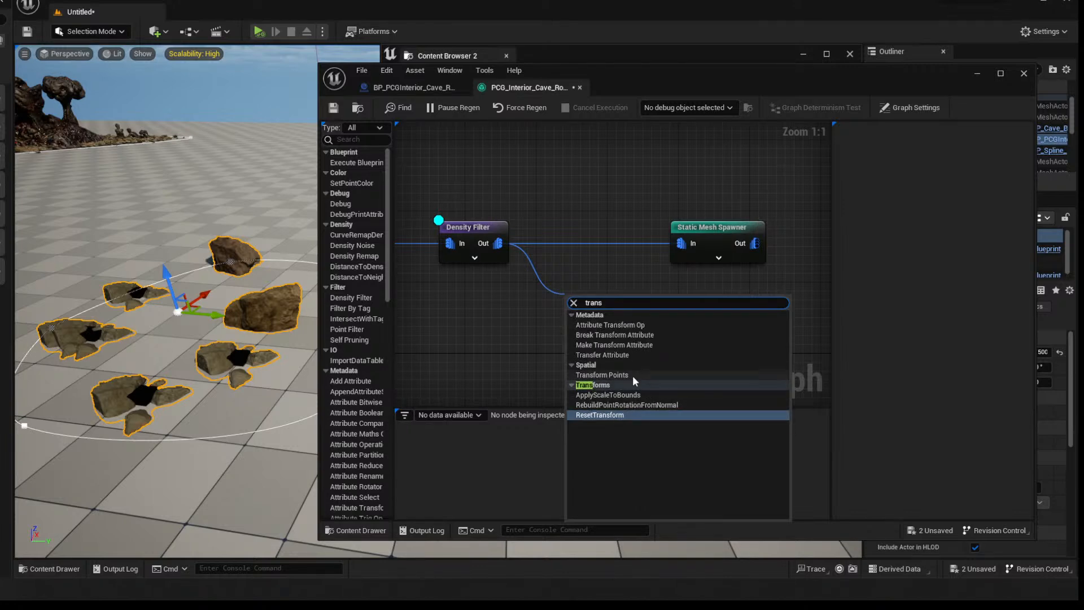
click(604, 375)
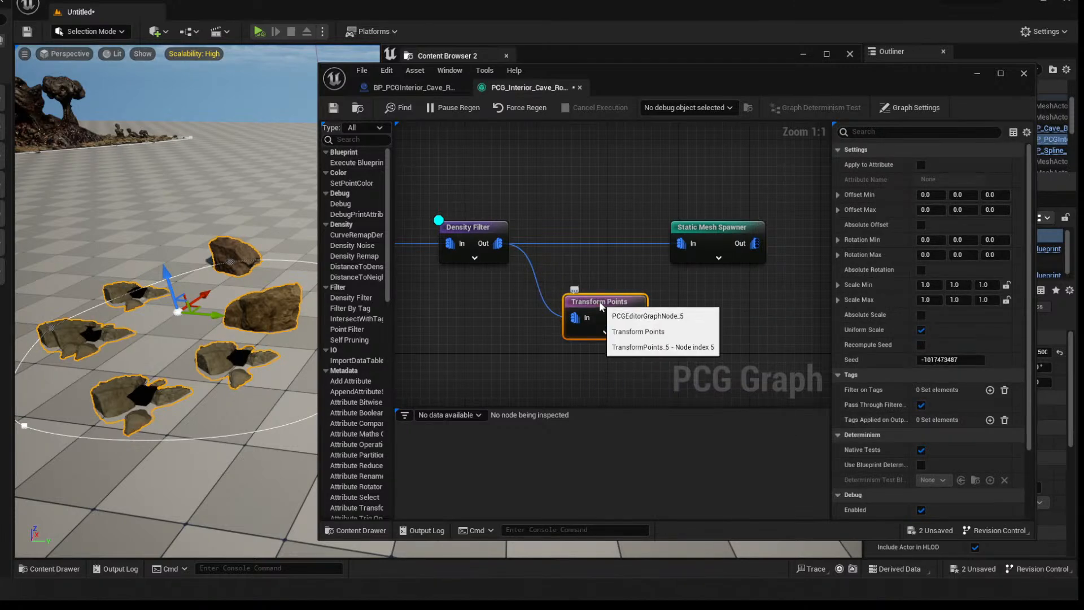
drag(598, 300, 592, 272)
click(584, 239)
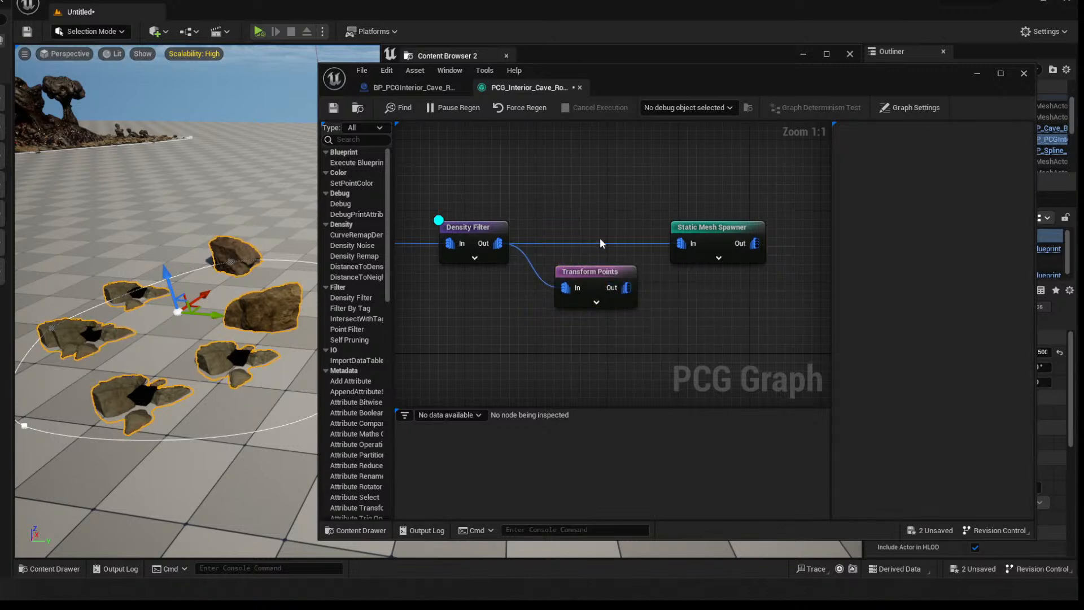
alt+click(601, 244)
drag(622, 286, 682, 244)
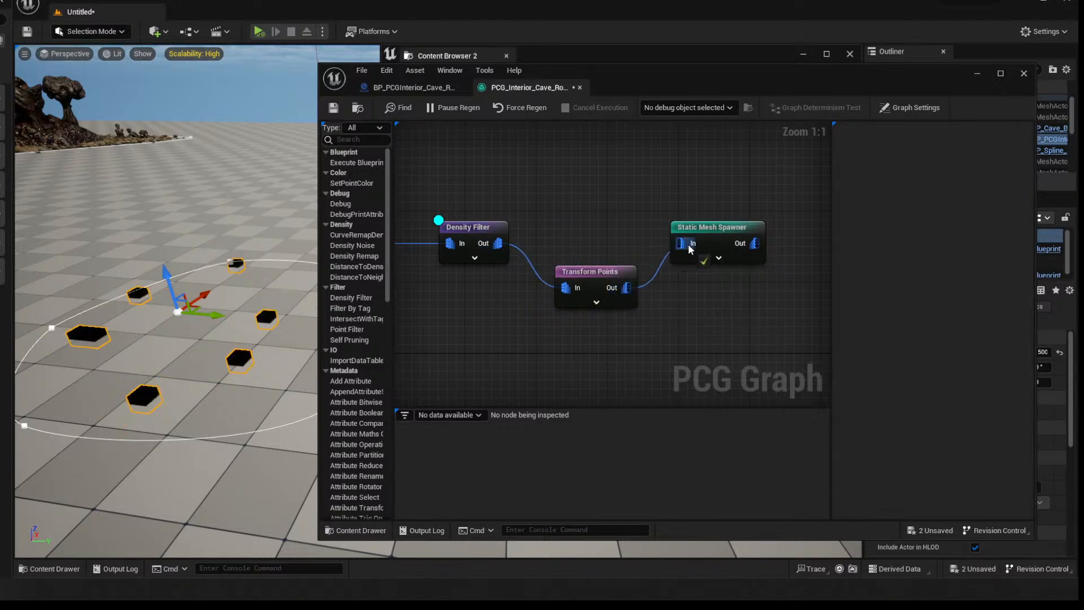
Turn off the Density Filter's debug display and align the Transform Points node in line with its neighbours
click(480, 257)
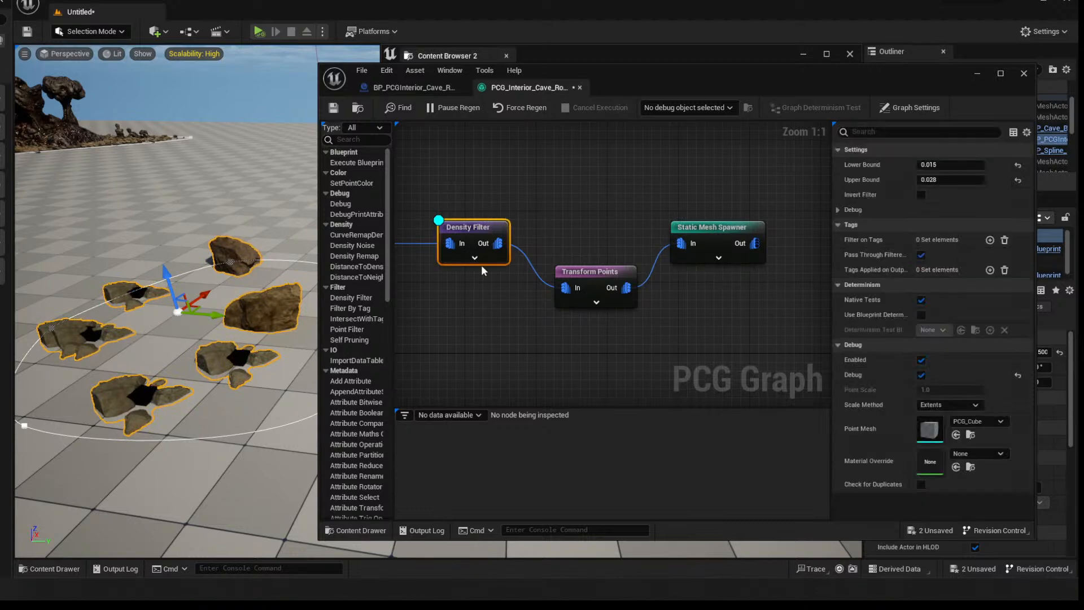
drag(554, 240, 588, 226)
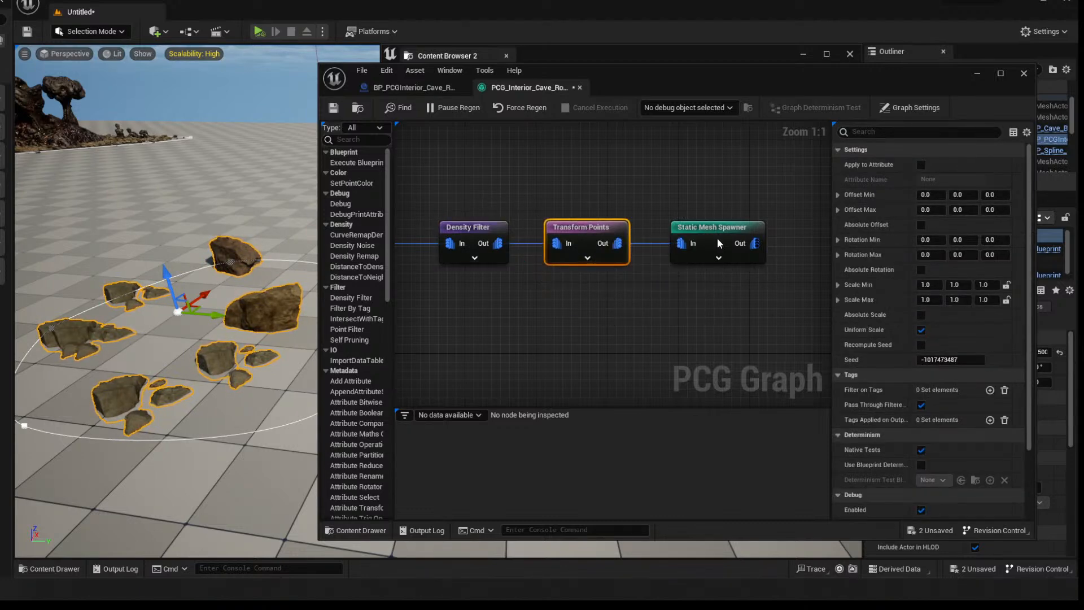
Set the Transform Points node's Offset Min to -15 and Offset Max to 15 on both X and Y
drag(841, 76, 590, 77)
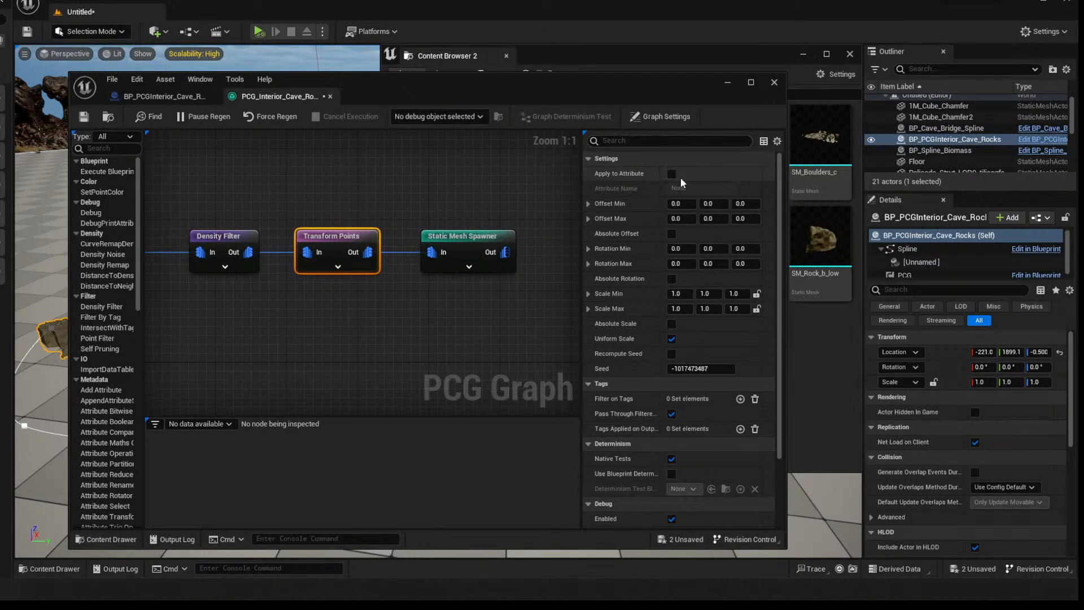
click(679, 204)
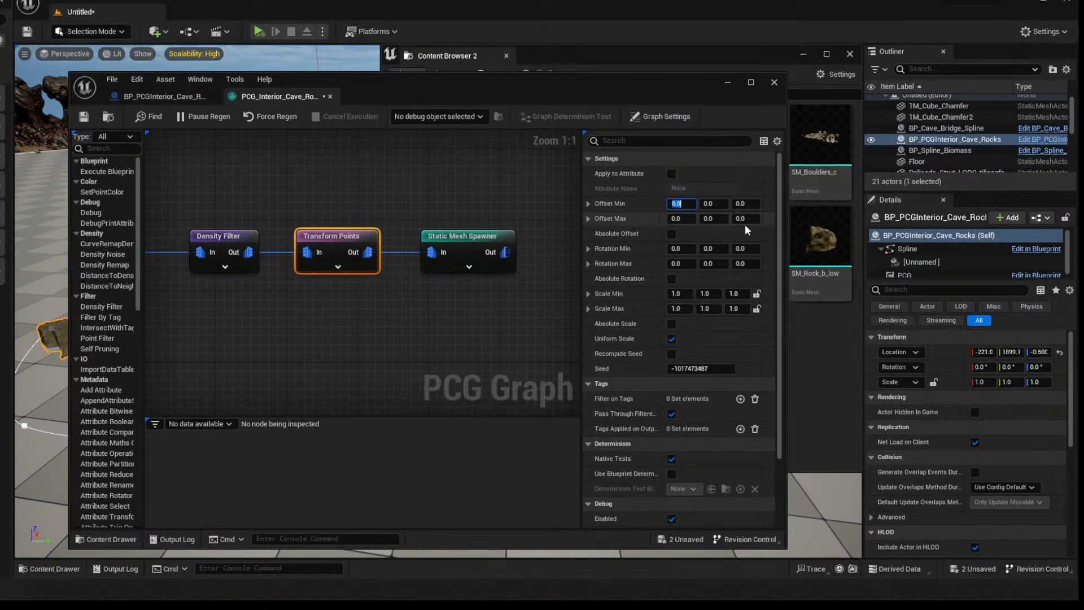
key(BackSpace)
text(-15)
key(Tab)
text(-15)
key(Tab)
key(Tab)
text(-)
key(BackSpace)
text(15)
key(Tab)
text(15)
key(Tab)
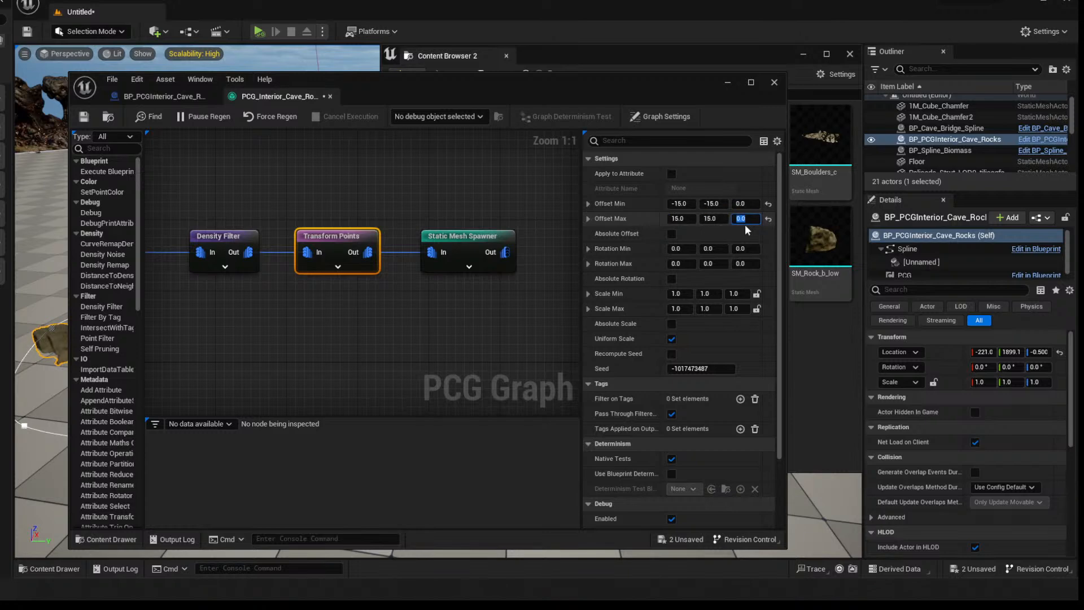
Set the Z value of the Transform Points node's Offset Min to -5
key(shift+Tab)
key(shift+Tab)
key(shift+Tab)
text(-5)
key(Tab)
Set the Transform Points node's Rotation Min to -3, -3, -90 and Rotation Max to 3, 3, 90
click(677, 247)
text(-3)
key(Tab)
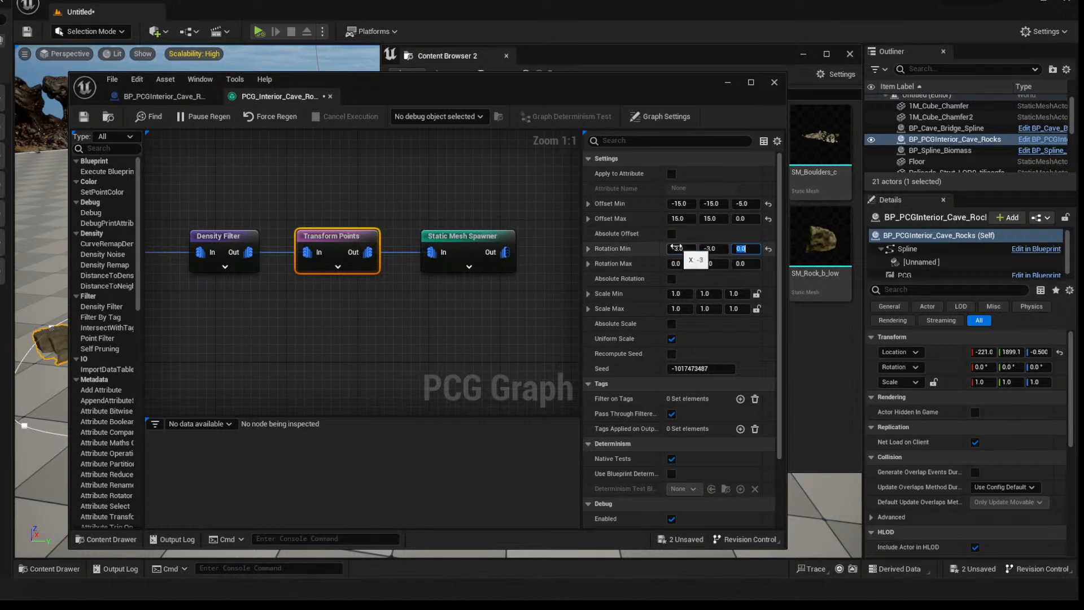
key(Tab)
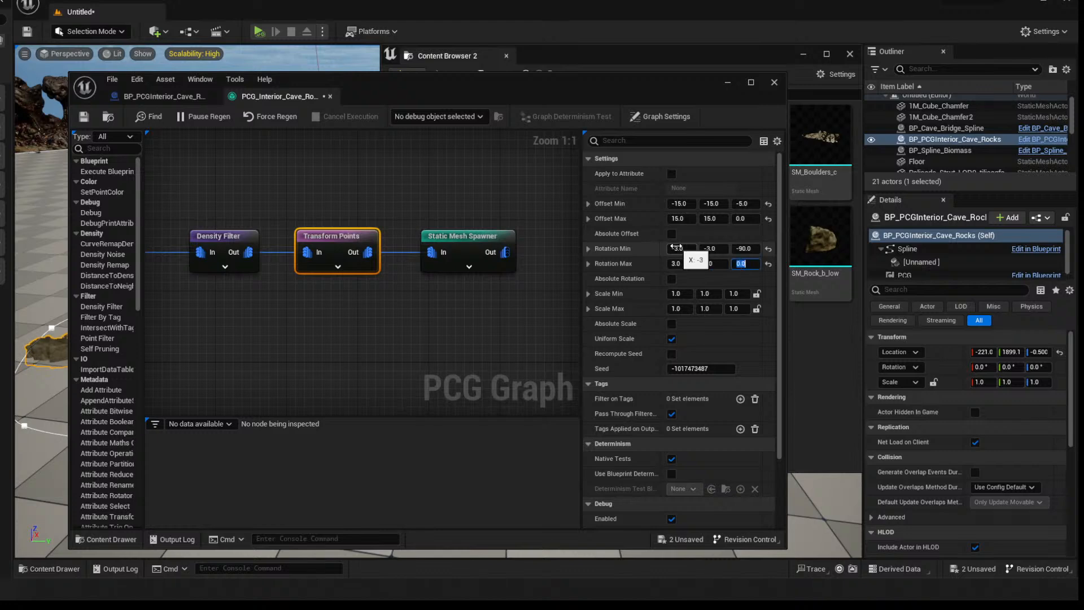
key(Tab)
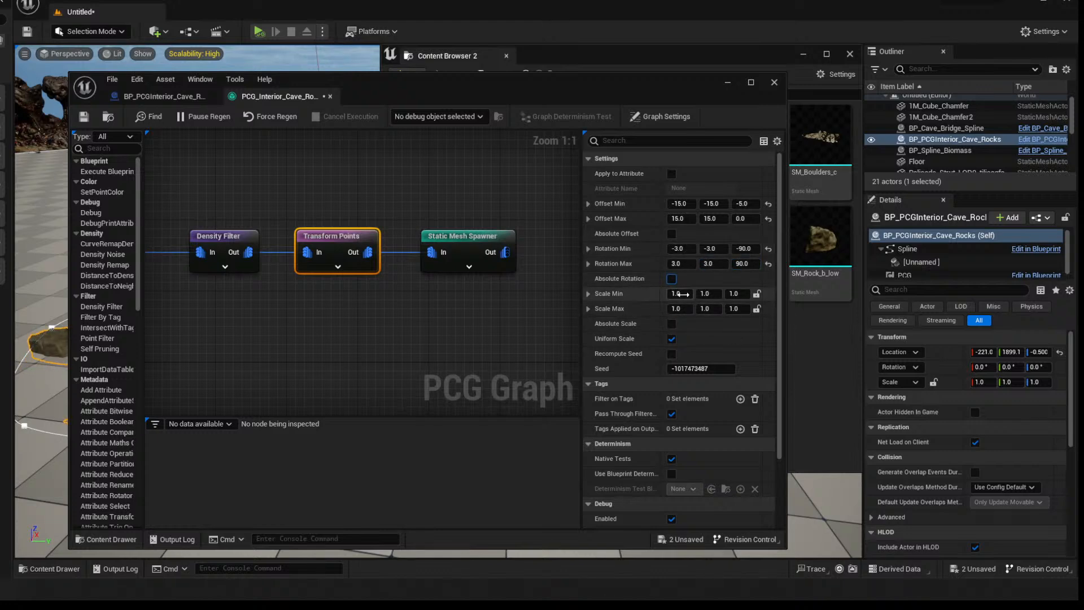
Set the X value of the Transform Points node's Scale Max to 2, check the rocks, and save the graph
click(680, 309)
text(2)
key(Return)
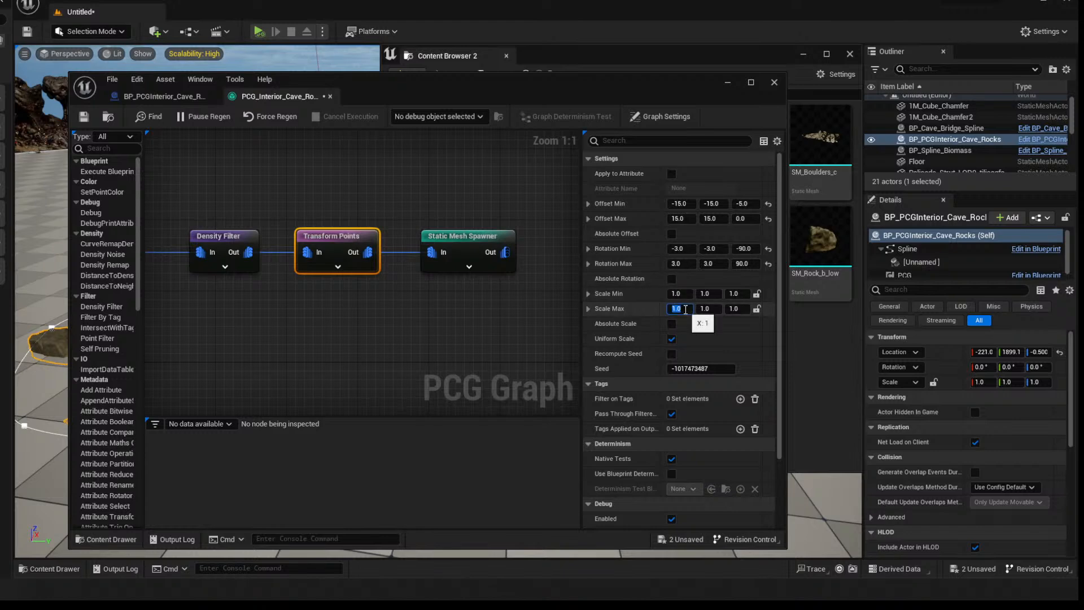
drag(393, 92, 809, 76)
scroll(276, 335, up, 5)
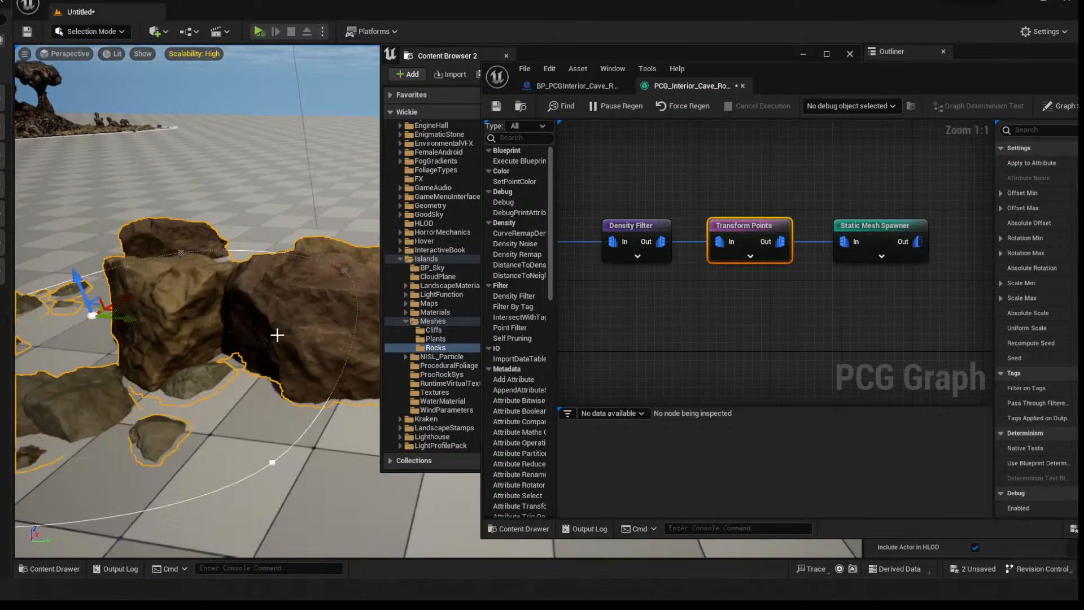
scroll(197, 319, down, 6)
scroll(198, 319, up, 3)
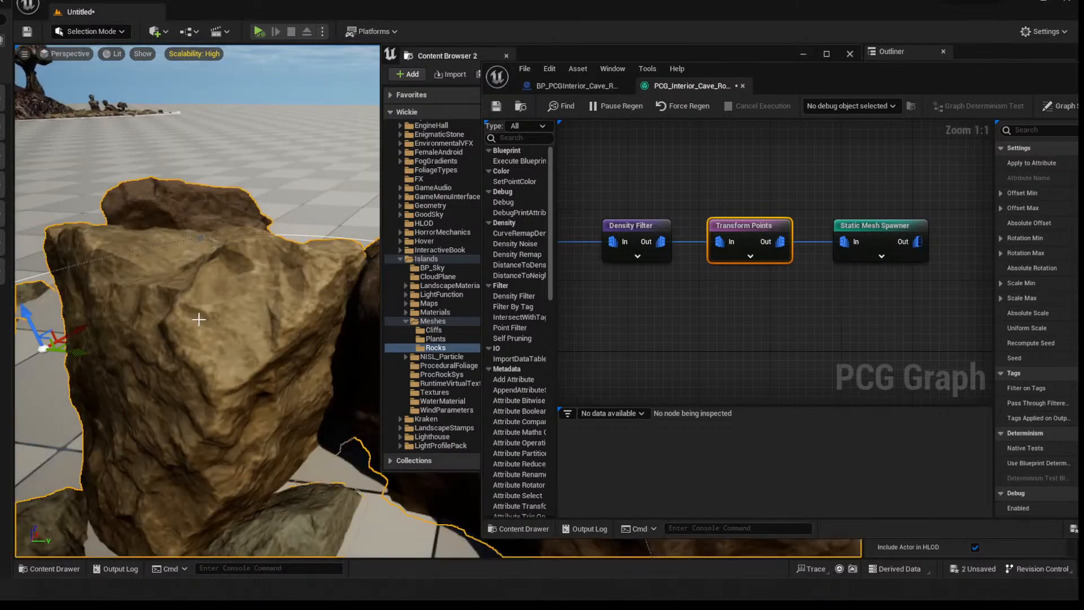
scroll(200, 317, down, 2)
drag(726, 85, 301, 75)
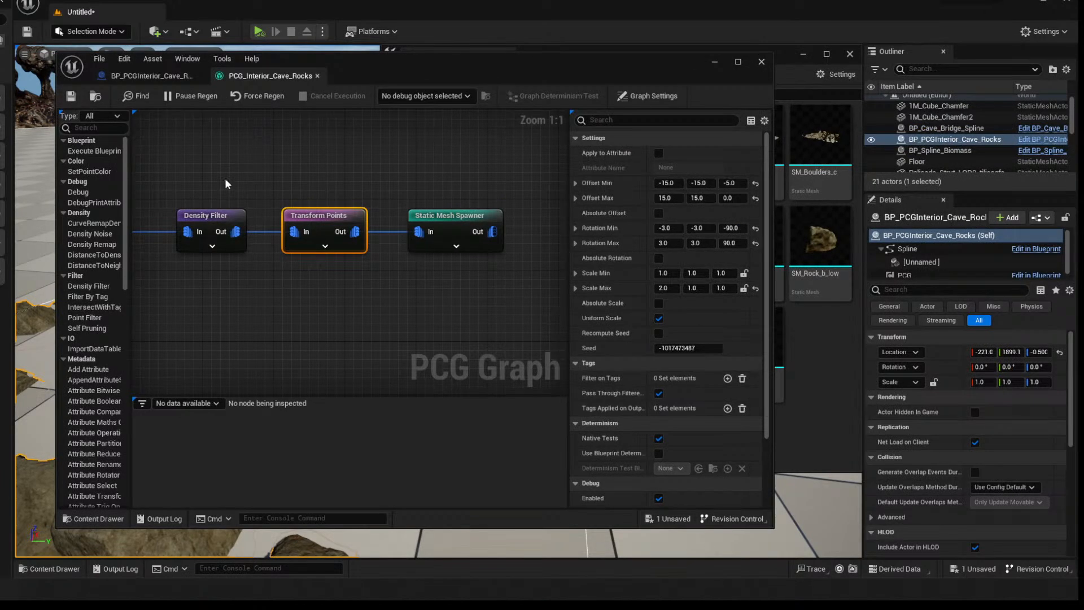
Move the Spline Sampler node further away from the Density Noise node
right_drag(223, 185, 277, 160)
scroll(278, 159, down, 4)
right_drag(177, 183, 303, 221)
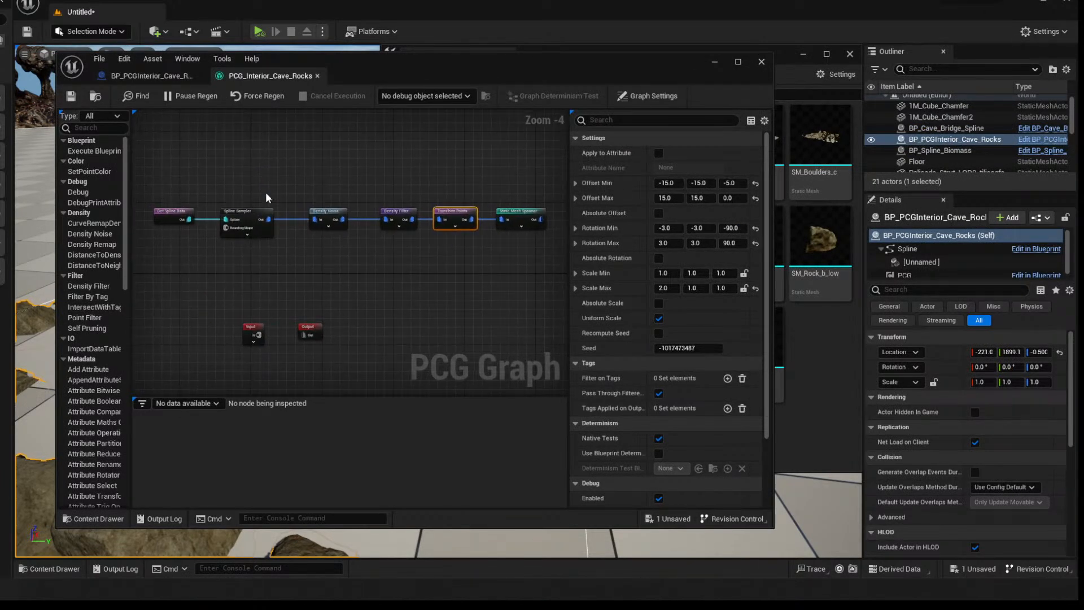
click(262, 209)
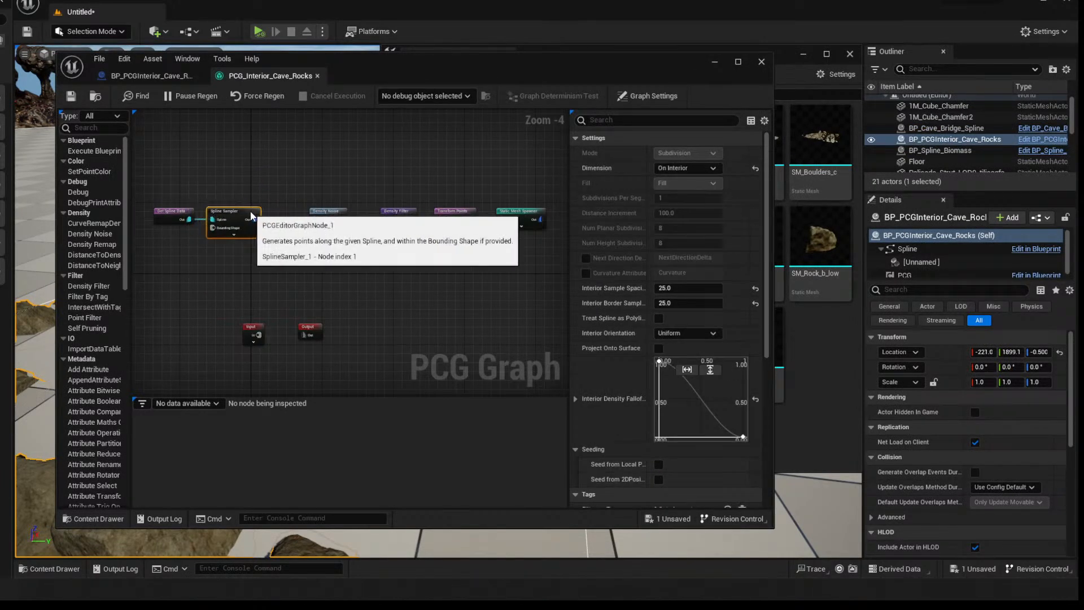
right_drag(324, 197, 280, 183)
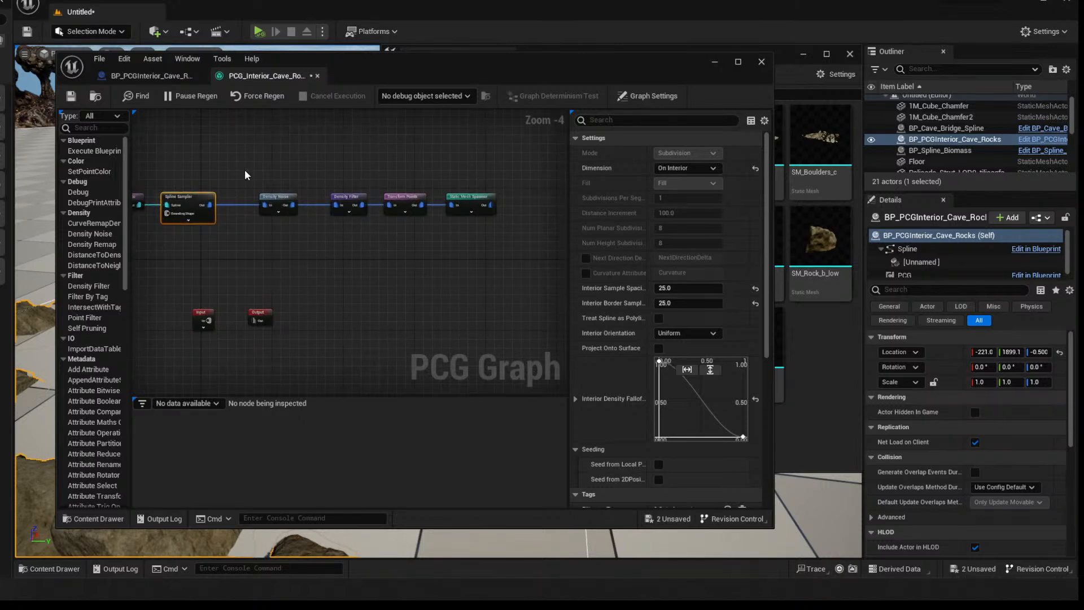
Duplicate the chain from Density Noise to Static Mesh Spawner below the original and feed it from the Spline Sampler's output
drag(251, 181, 513, 243)
key(ctrl+c)
key(ctrl+v)
drag(447, 255, 291, 239)
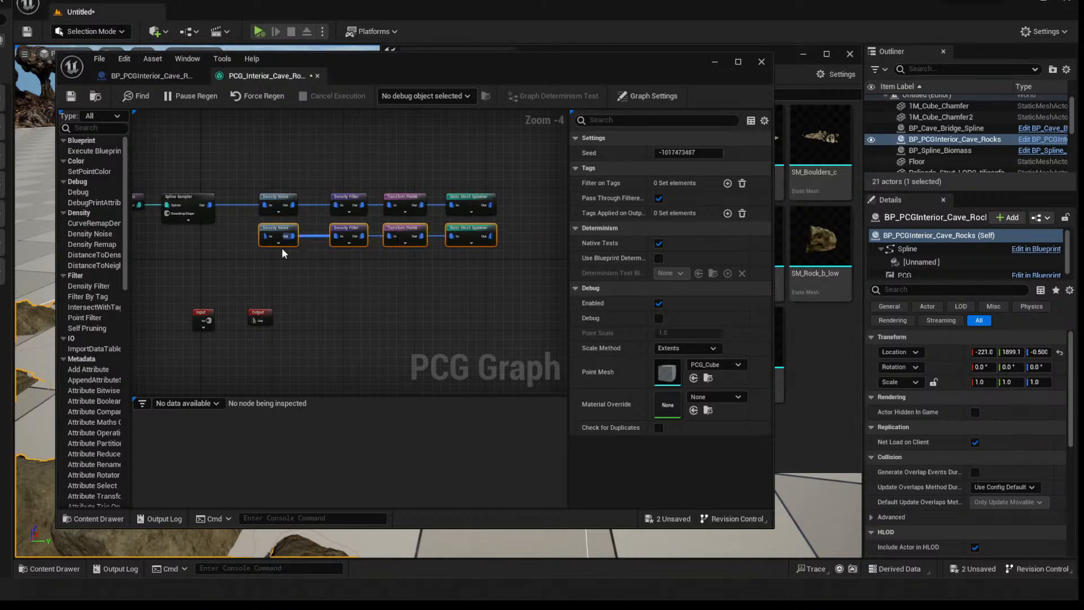
scroll(267, 256, up, 4)
drag(309, 56, 467, 72)
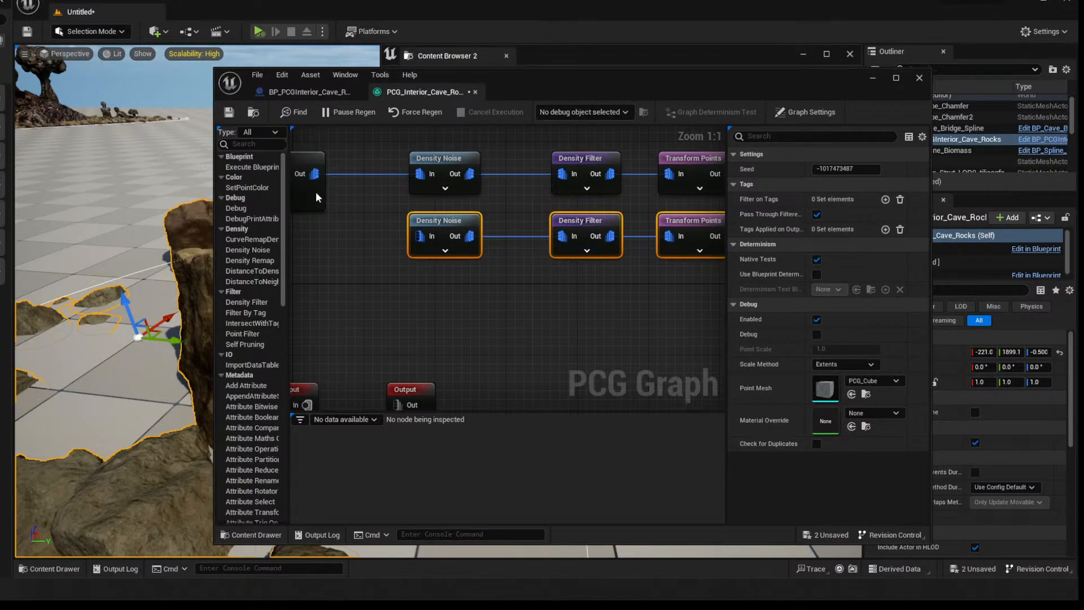
drag(311, 174, 420, 236)
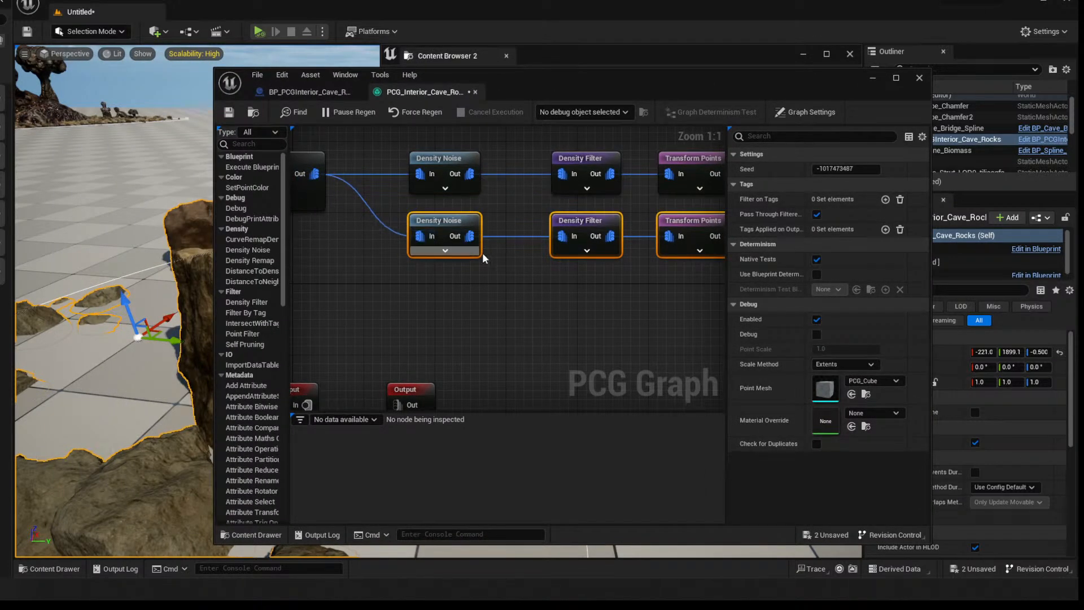
Set the duplicated Density Filter's Lower Bound to 0.028 and Upper Bound to 0.06
right_drag(652, 313, 586, 325)
click(519, 233)
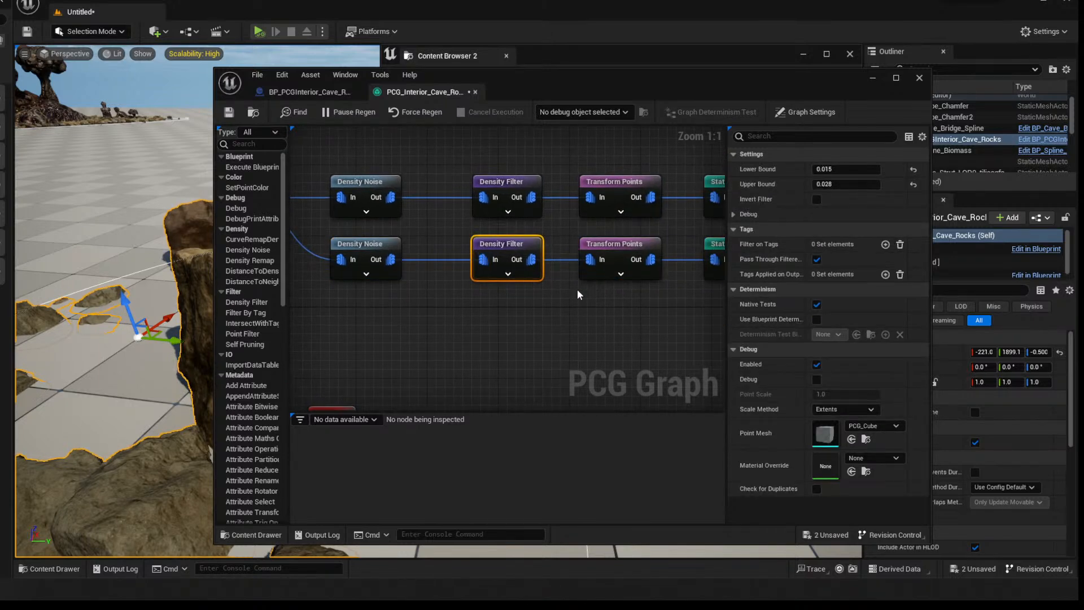
right_drag(577, 289, 645, 261)
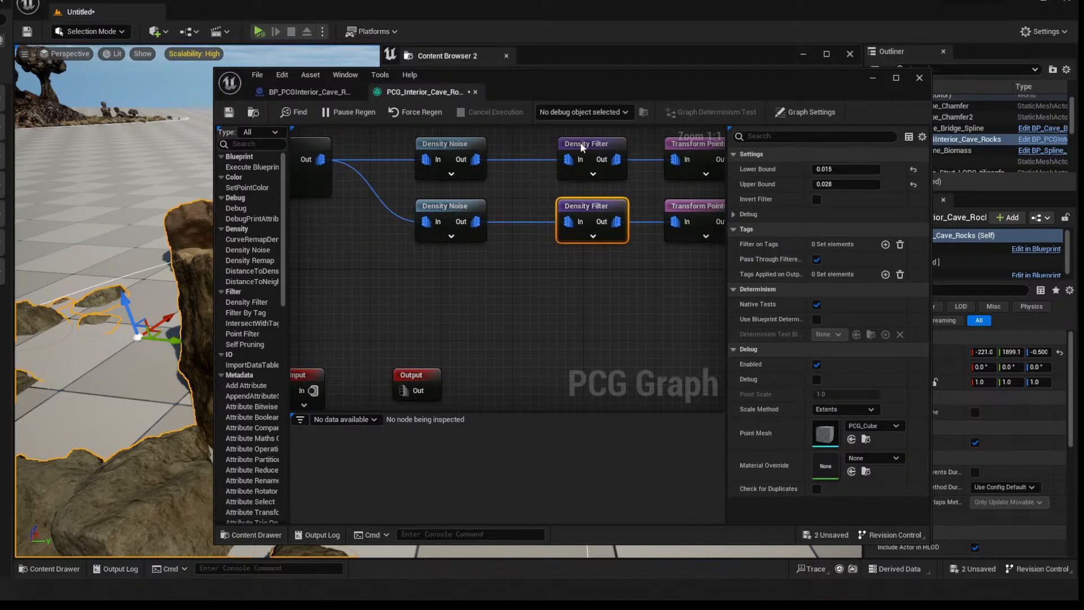
right_drag(115, 295, 109, 342)
click(852, 170)
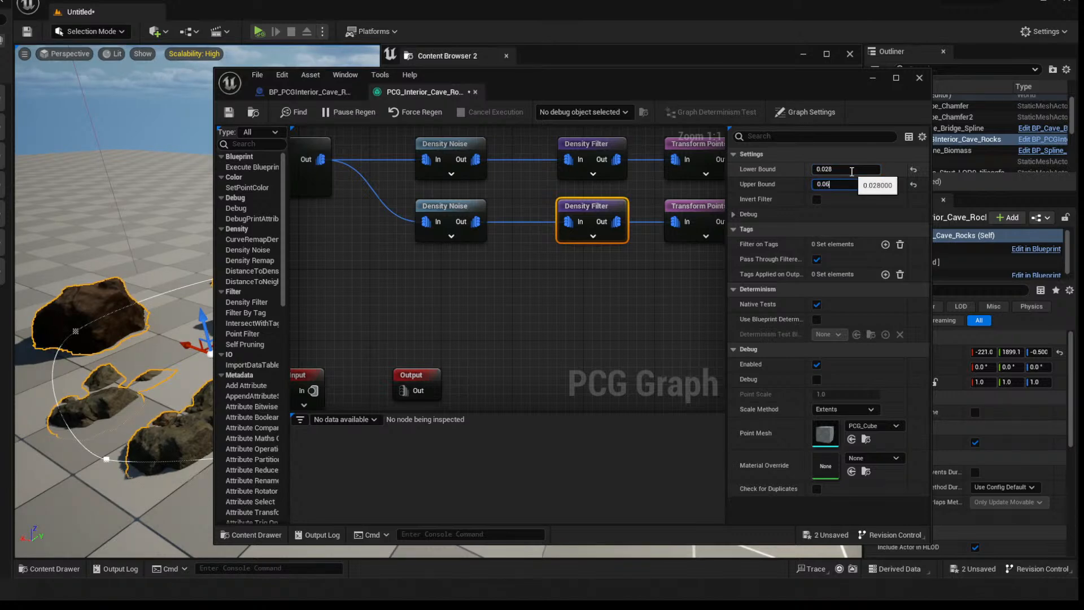
key(Return)
right_drag(113, 305, 194, 281)
Set the X value of the duplicated Transform Points node's Scale Min to 0.4 and check the rocks in the level
click(685, 205)
right_drag(677, 191, 574, 200)
click(819, 290)
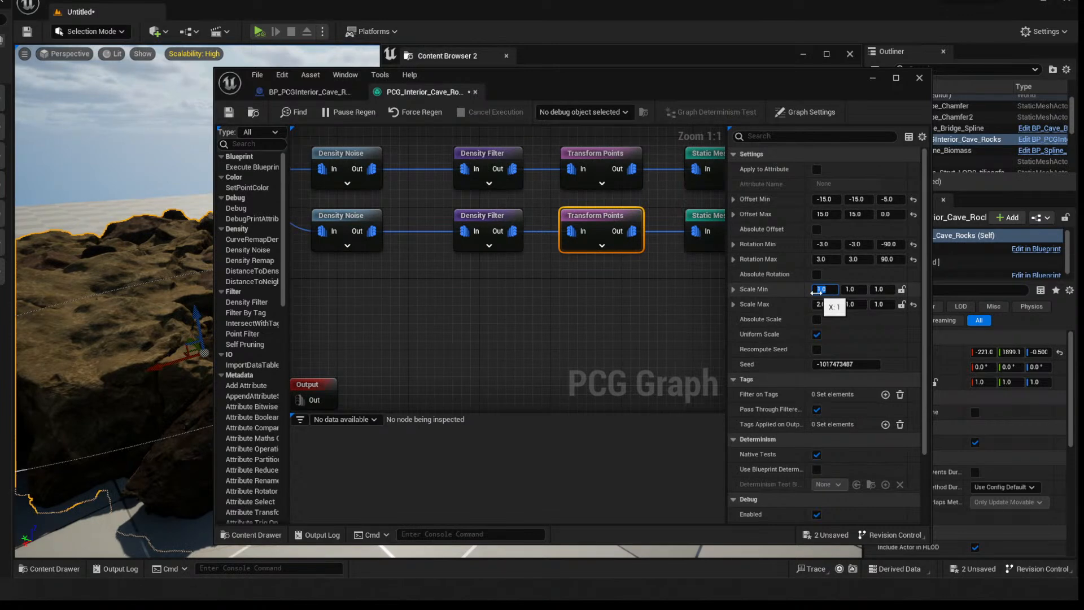
text(0.4)
key(Tab)
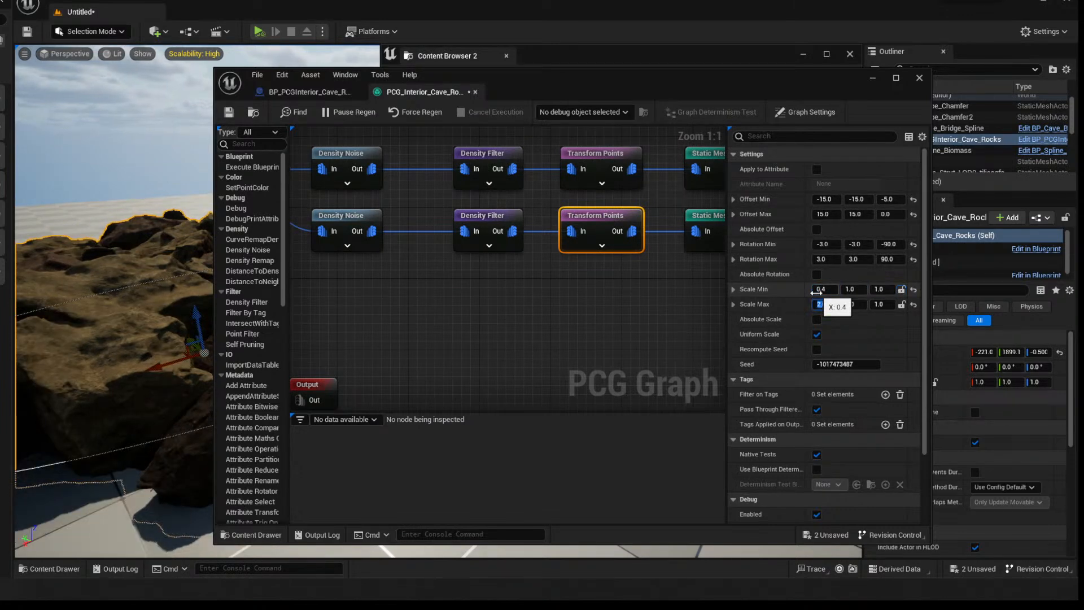
right_drag(169, 169, 203, 225)
drag(544, 83, 961, 39)
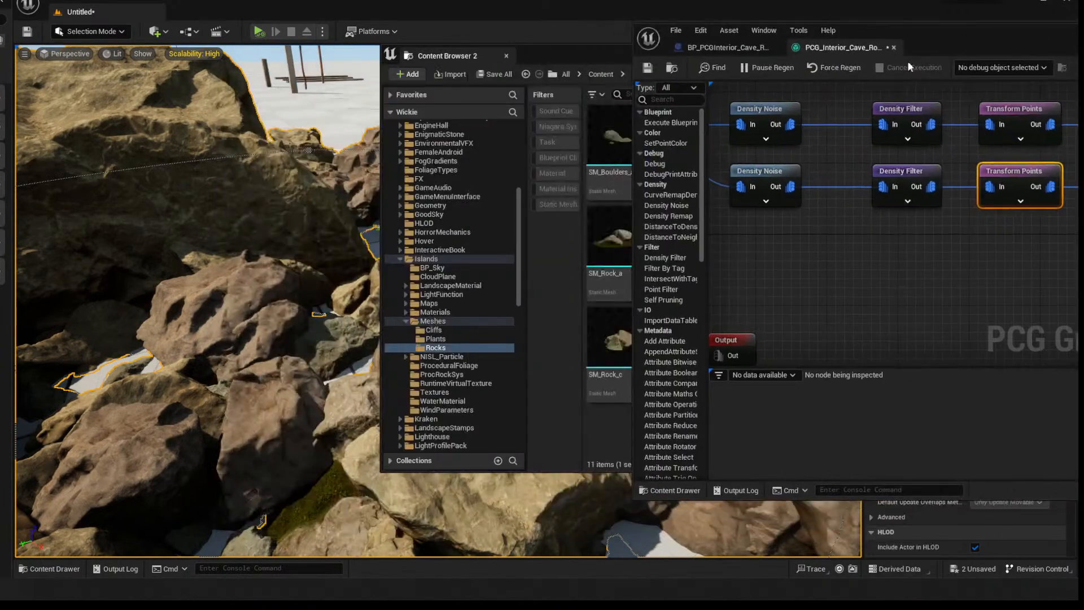
Paste a third copy of the chain from Density Noise to Static Mesh Spawner and align it below the other two
right_drag(361, 237, 573, 188)
drag(907, 39, 682, 43)
scroll(688, 206, down, 2)
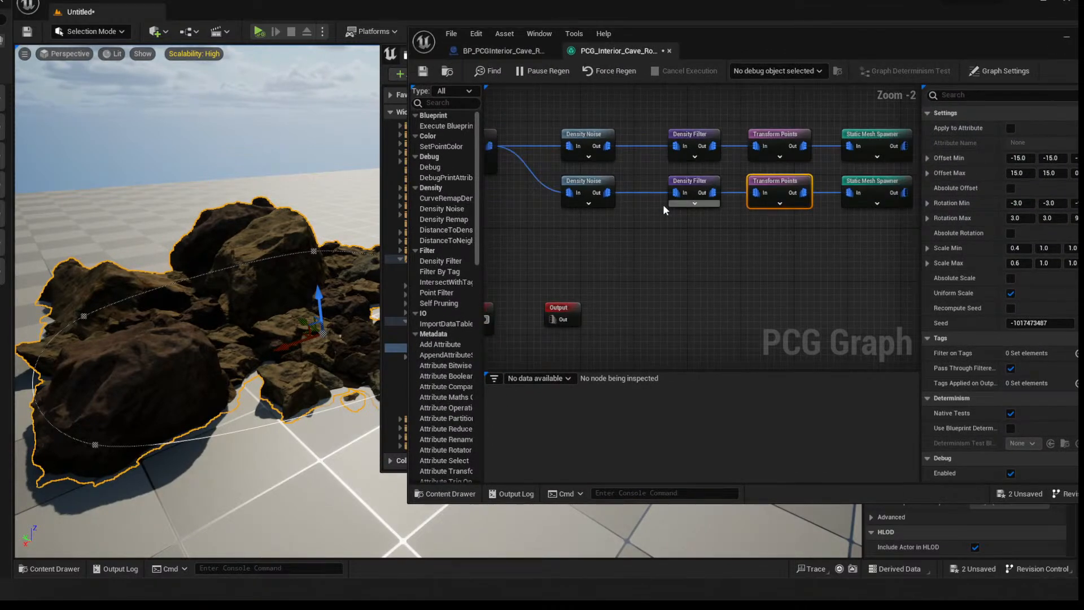
mouse_move(626, 253)
right_down()
mouse_move(569, 248)
mouse_move(611, 239)
right_up()
right_click(569, 245)
click(572, 229)
key(ctrl+v)
drag(564, 227, 685, 221)
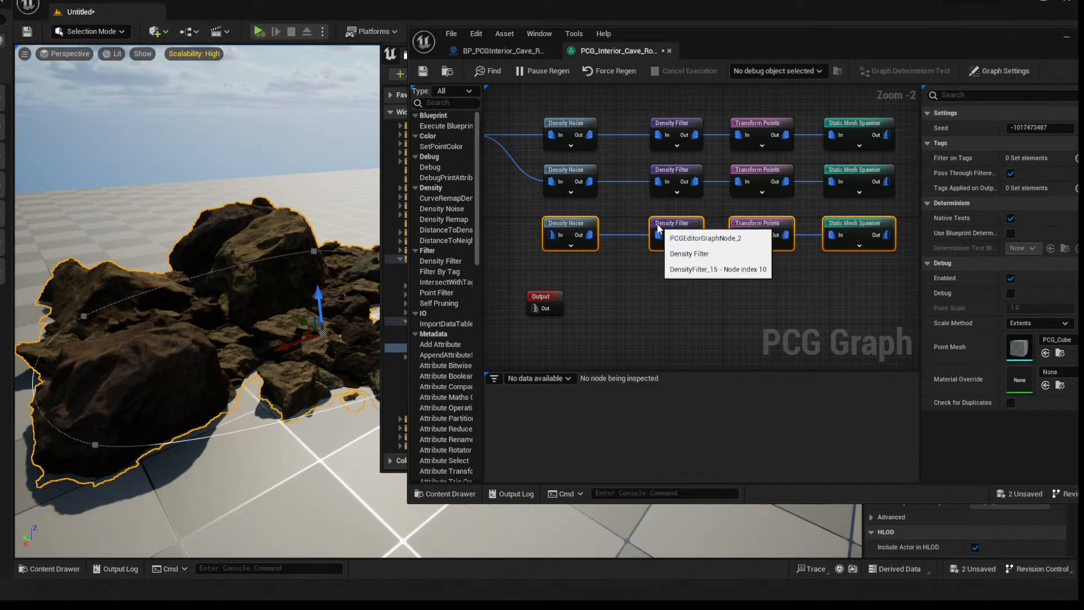
Feed the third Density Noise from the Spline Sampler's output and break the sampler's links to the upper two chains
drag(772, 46, 559, 79)
right_drag(285, 196, 342, 220)
drag(315, 184, 394, 284)
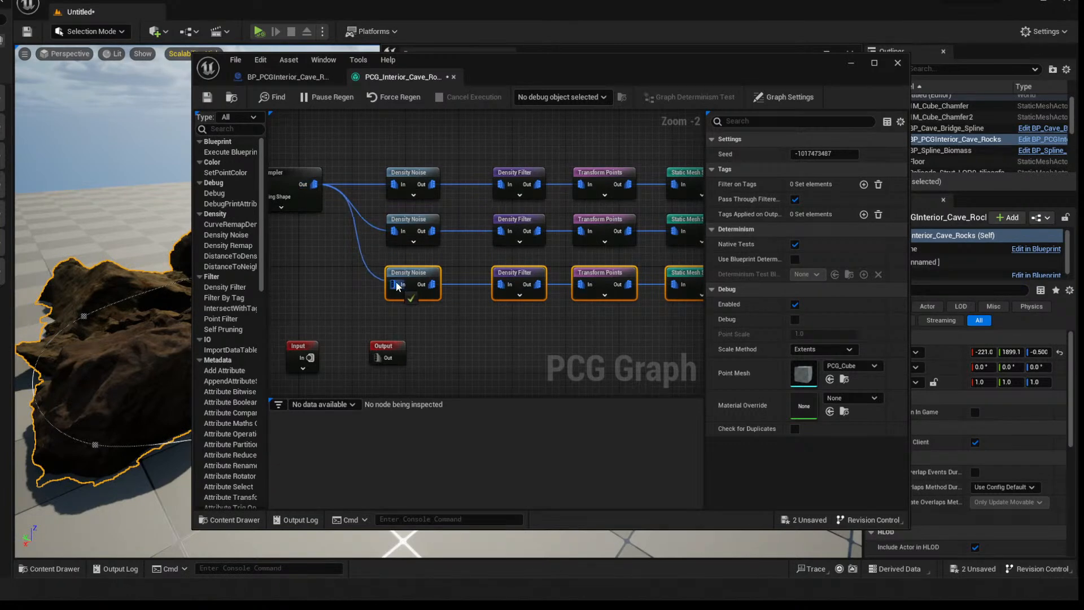
alt+click(375, 229)
alt+click(381, 183)
Set the X values of the third Transform Points node's Scale Min to 0.1 and Scale Max to 0.3
drag(506, 79, 439, 69)
right_drag(600, 333, 559, 336)
click(502, 288)
click(731, 271)
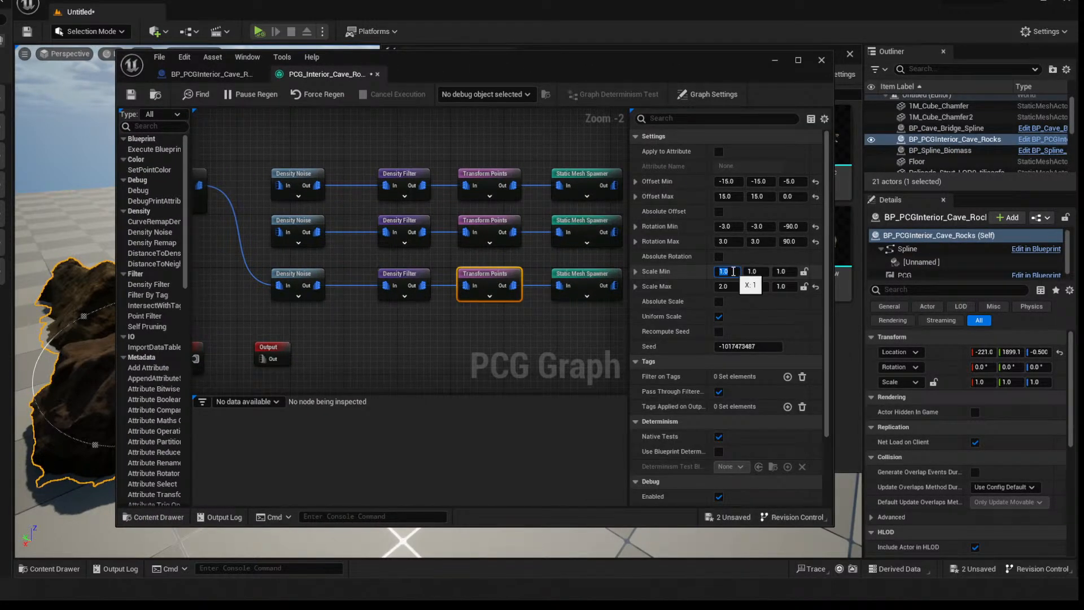
text(0.1)
key(Tab)
key(Return)
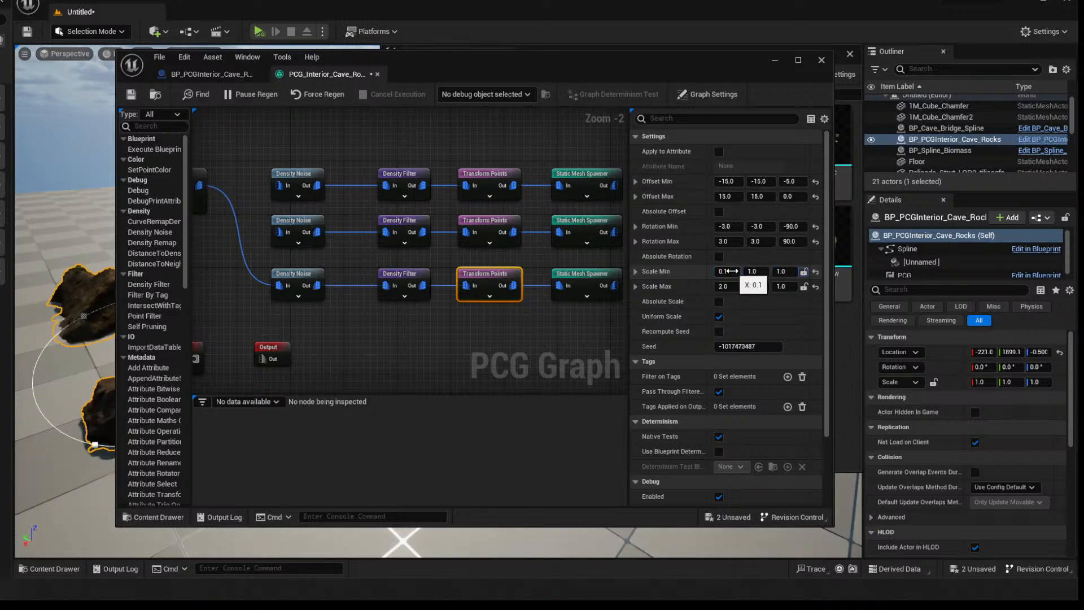
text(0.3)
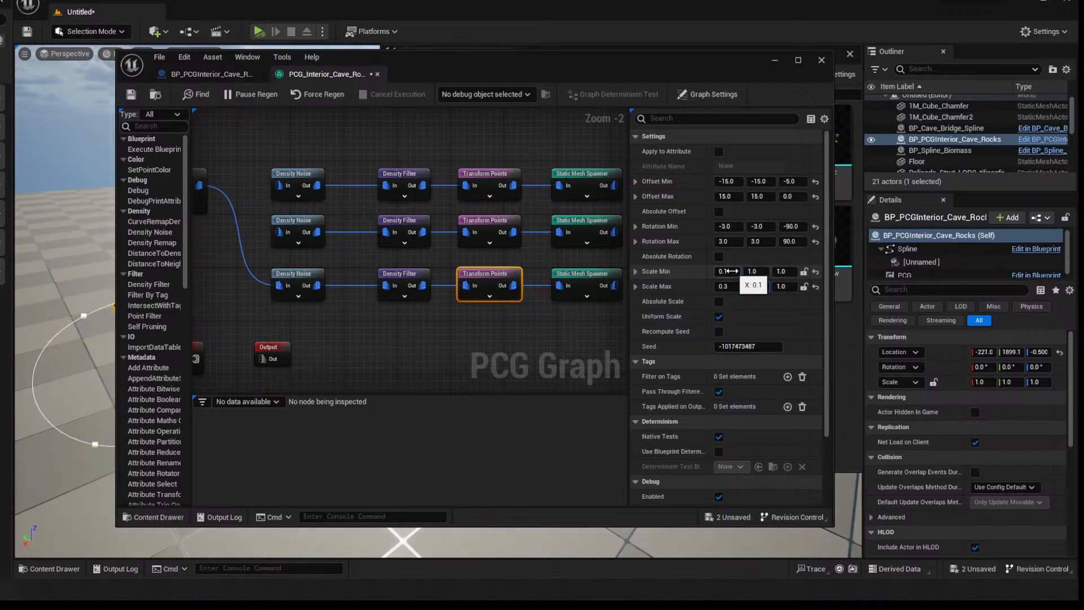
key(Tab)
Set the third Density Filter's Lower Bound to 0.1 and turn on its debug display
drag(483, 67, 835, 67)
right_drag(250, 420, 367, 432)
drag(767, 71, 743, 64)
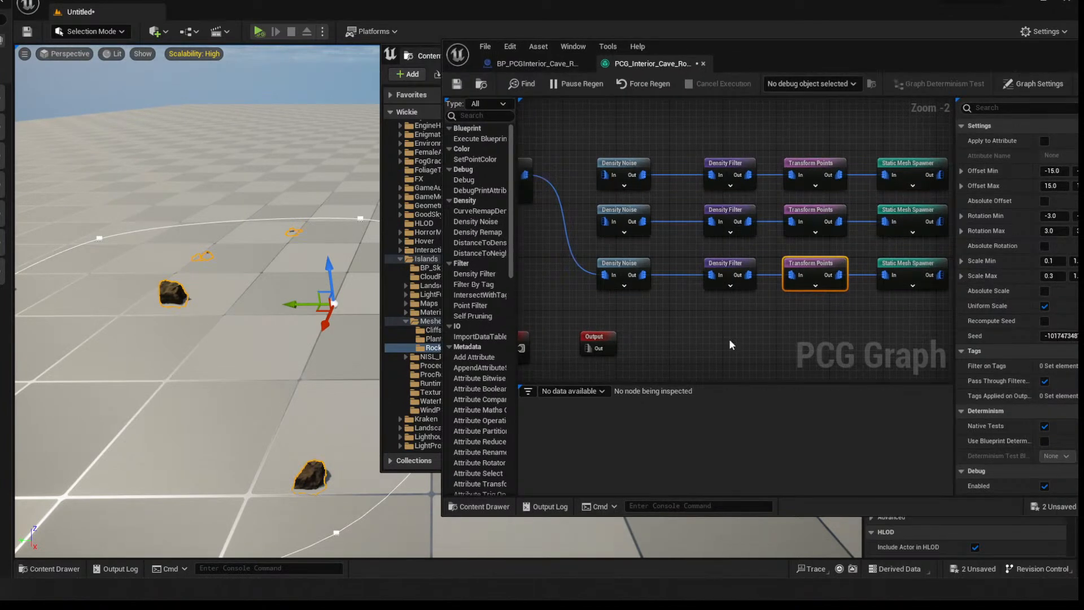
click(726, 264)
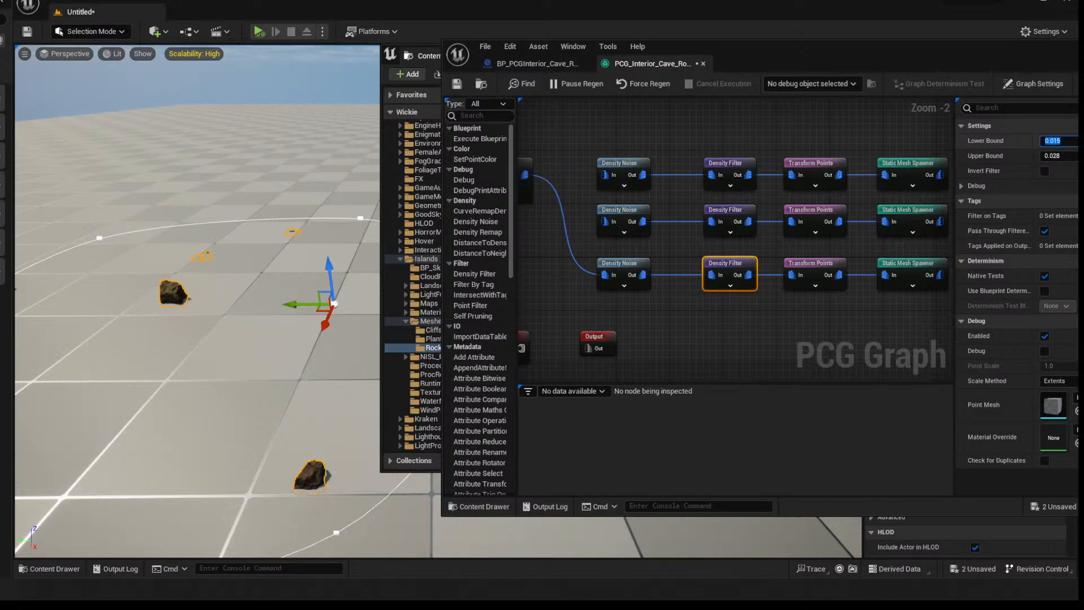
key(Tab)
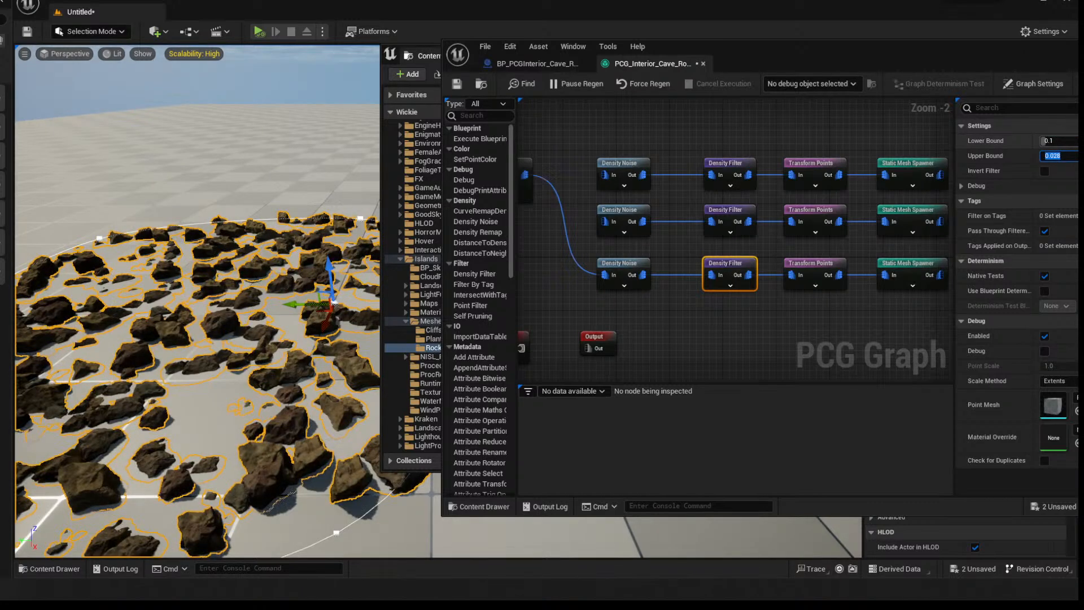
click(703, 291)
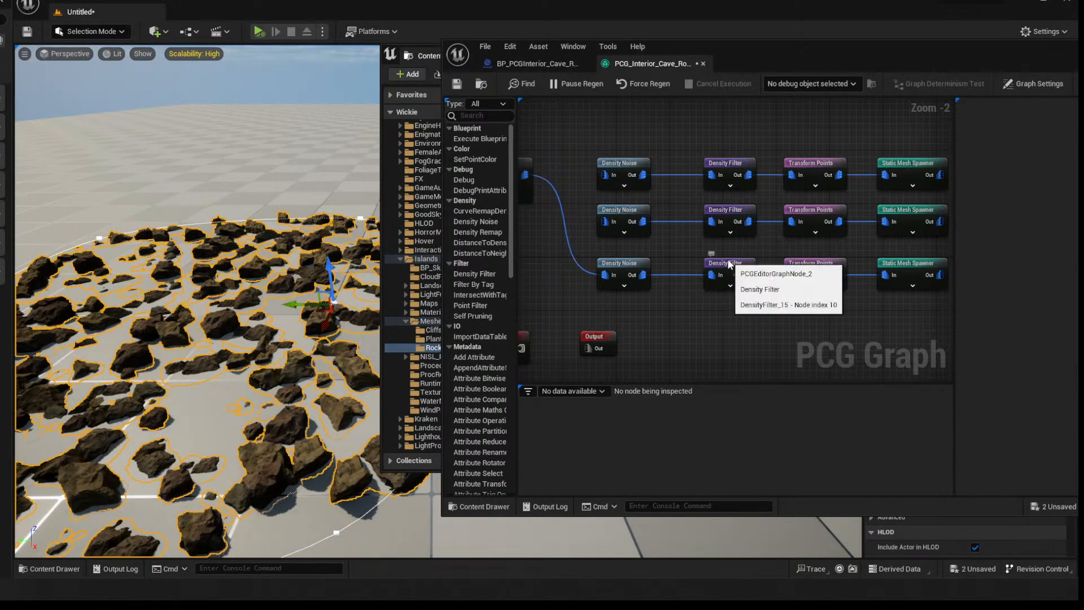
click(729, 263)
key(d)
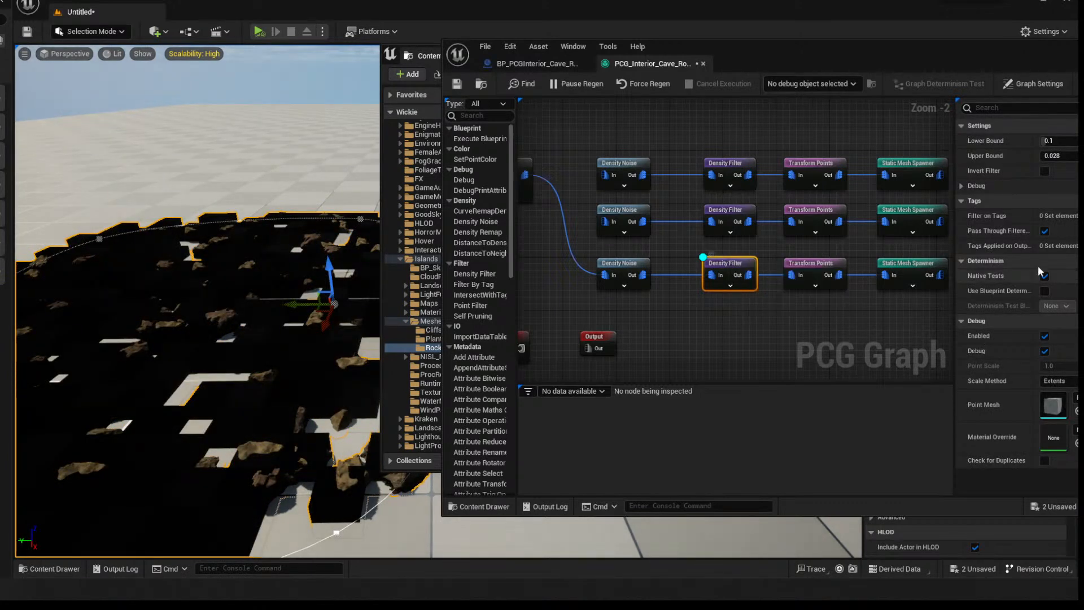
Try several Upper Bound values on the third Density Filter, including 0.11 and 0.2, and settle on 0.24
click(1057, 156)
text(0)
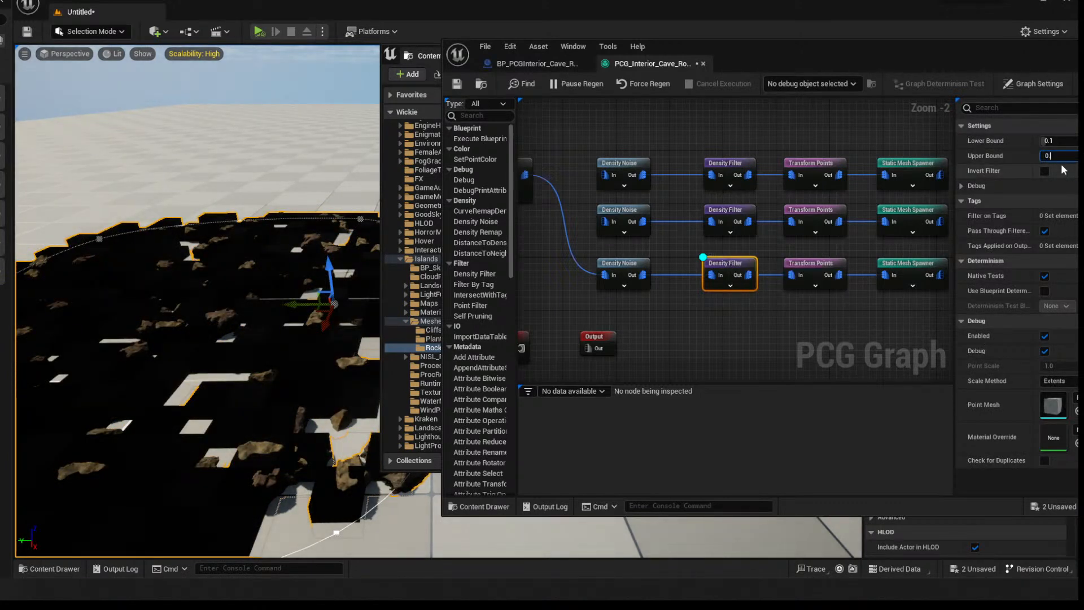
text(.3)
key(Return)
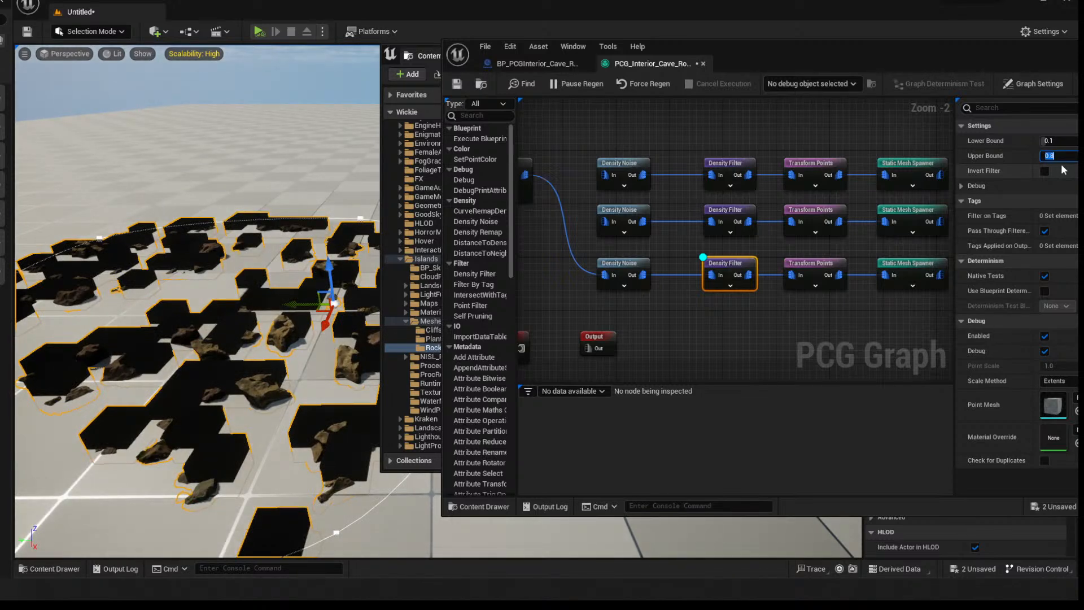
text(0.1)
key(Return)
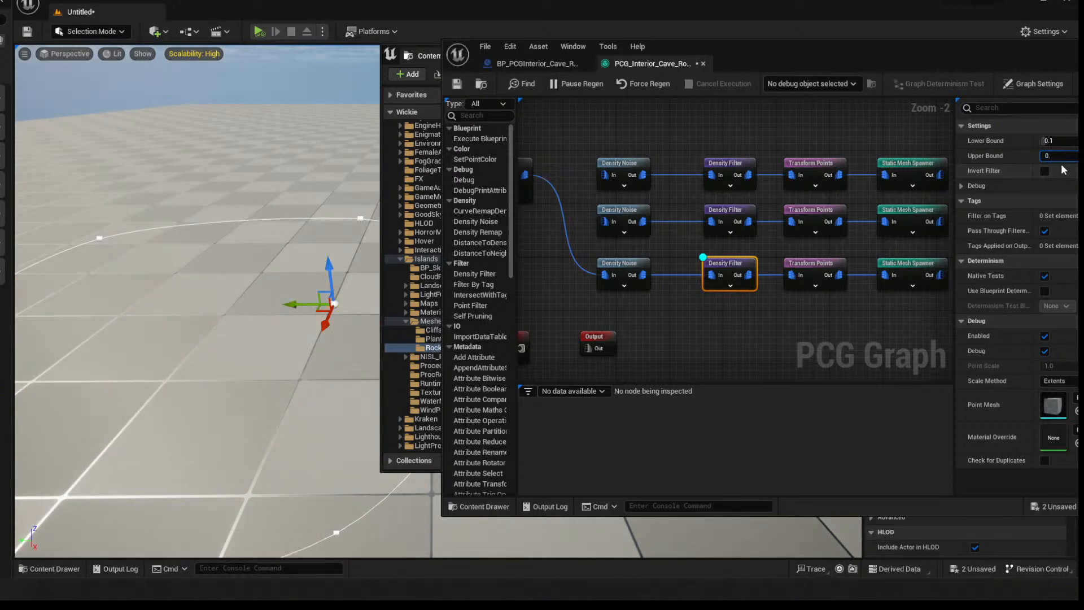
text(0.11)
key(Return)
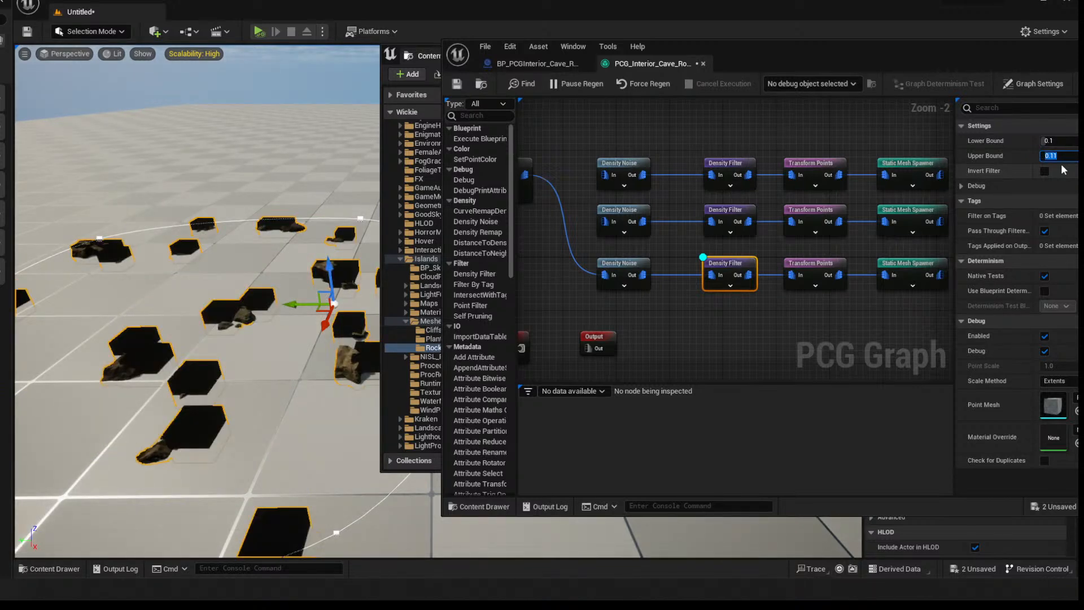
text(9)
key(Return)
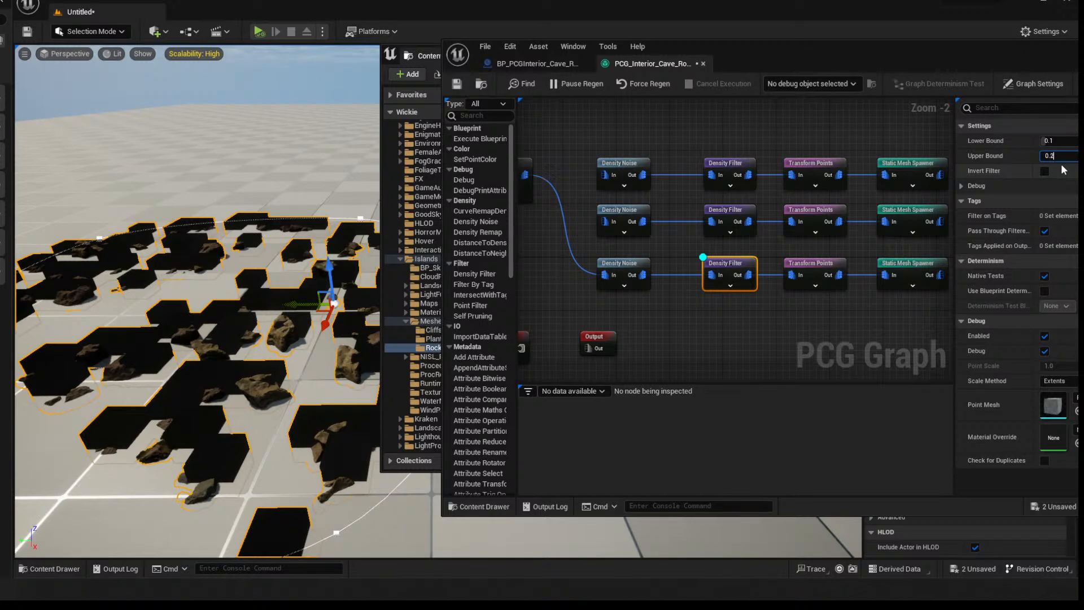
key(Return)
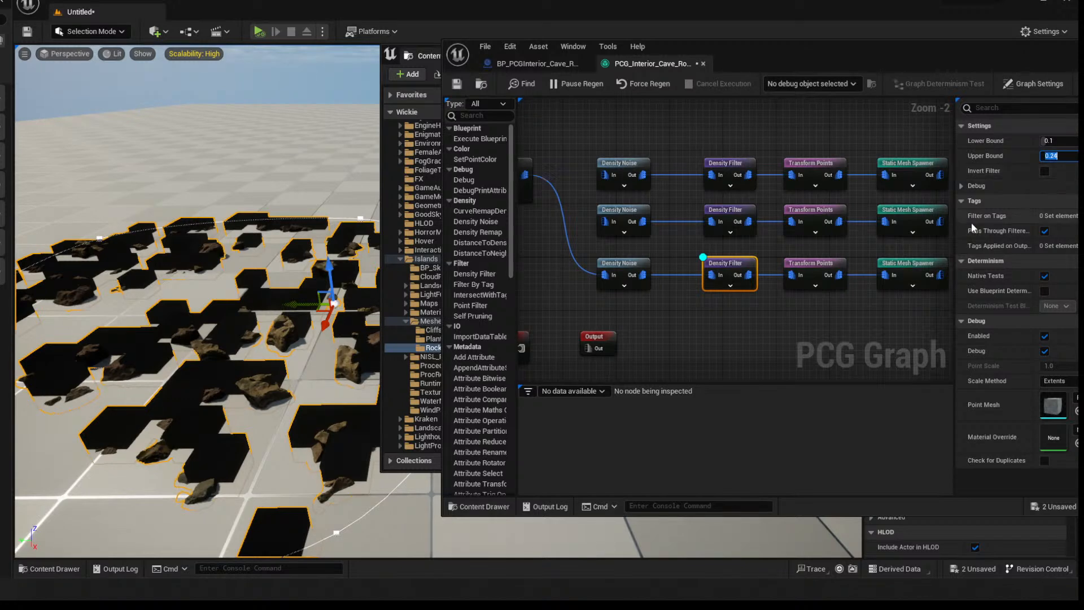
Reset the third Density Noise node's Density Noise Min to 0.0 and Density Noise Max to 1.0
right_drag(702, 311, 683, 307)
scroll(684, 311, up, 1)
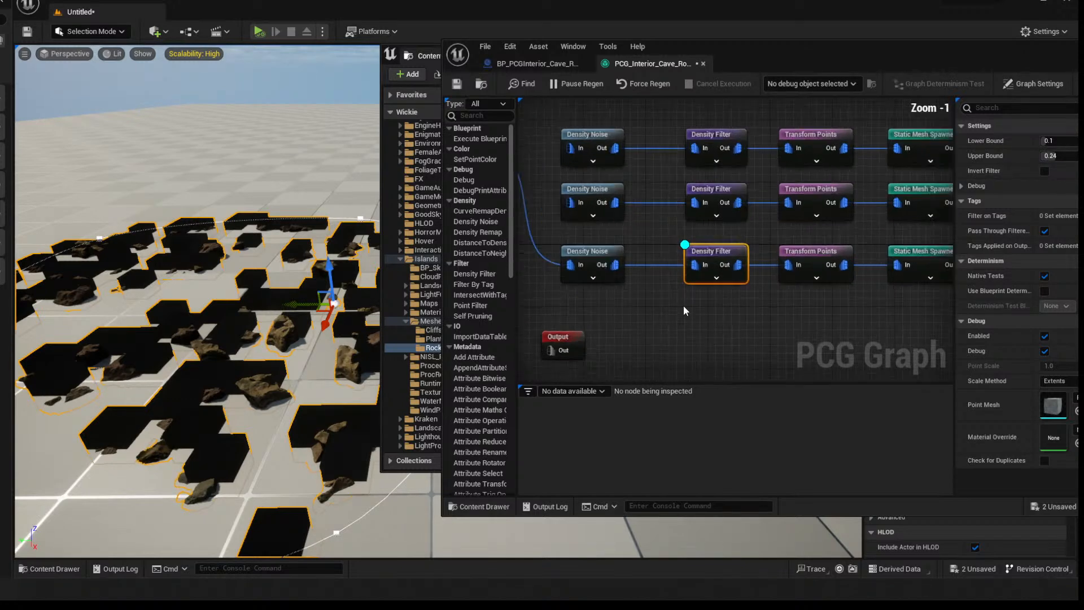
click(590, 252)
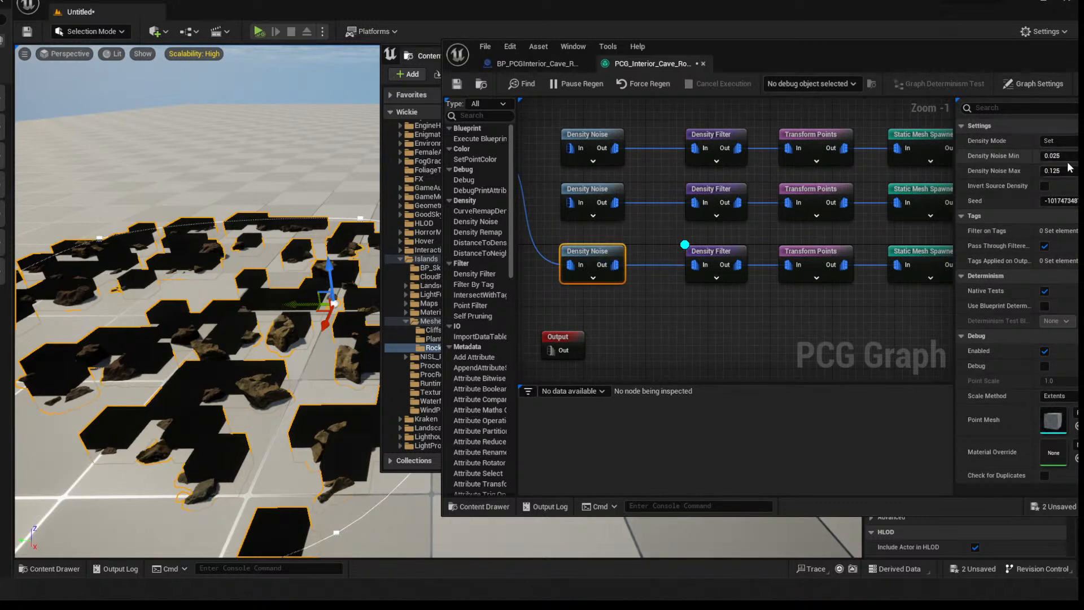
click(1044, 186)
click(1044, 187)
mouse_move(710, 298)
right_down()
mouse_move(770, 310)
mouse_move(727, 307)
right_up()
click(1077, 170)
click(1077, 156)
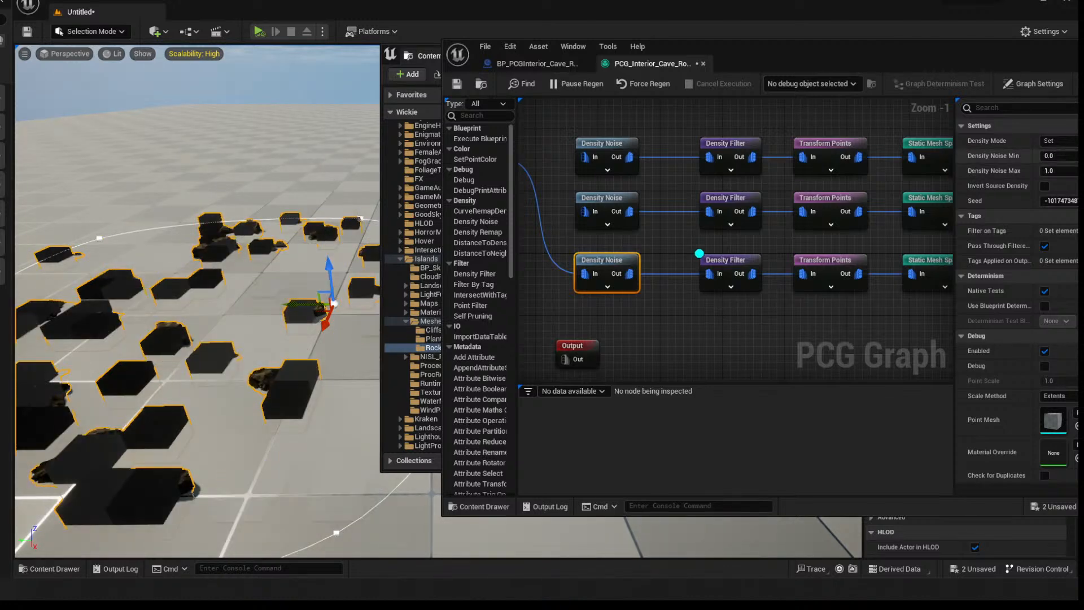
Show the third Density Noise node's debug points and test Density Noise Max at 0.1 and 0.4, ending on 0.3
right_drag(263, 272, 299, 286)
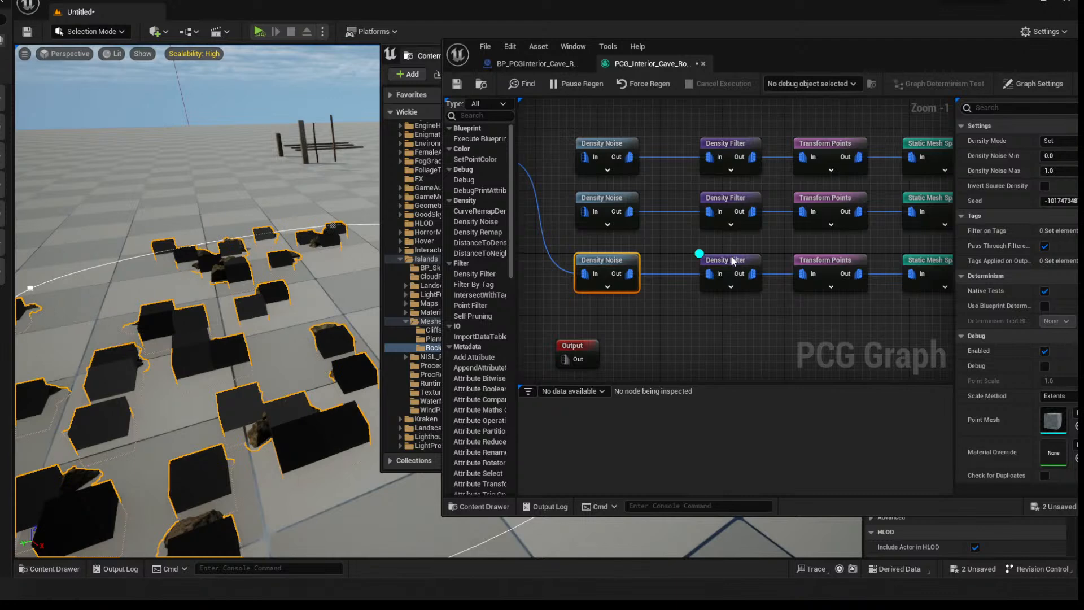
key(d)
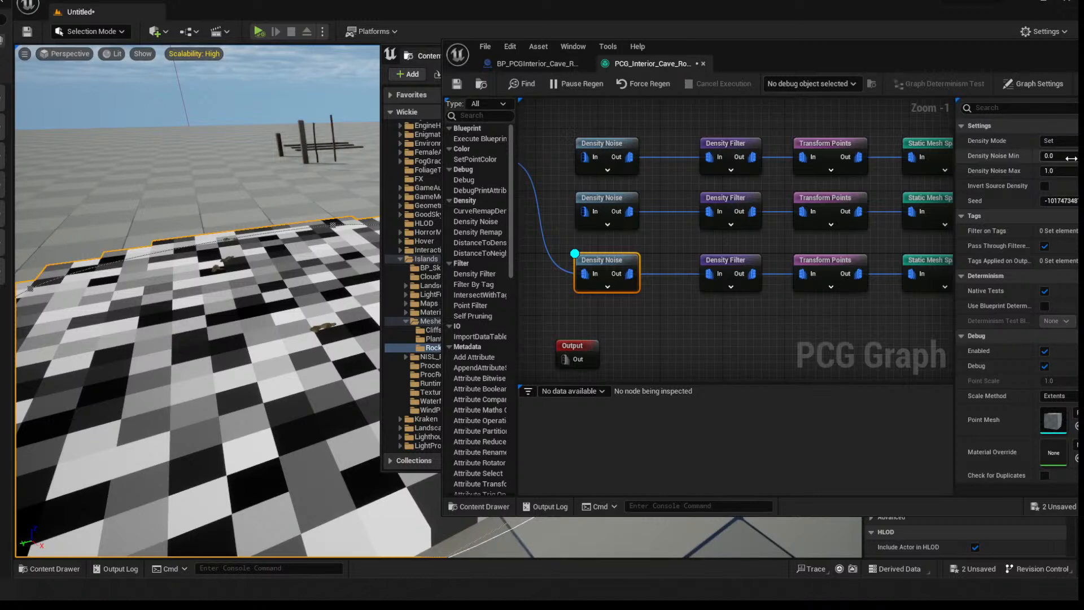
text(.1)
key(Return)
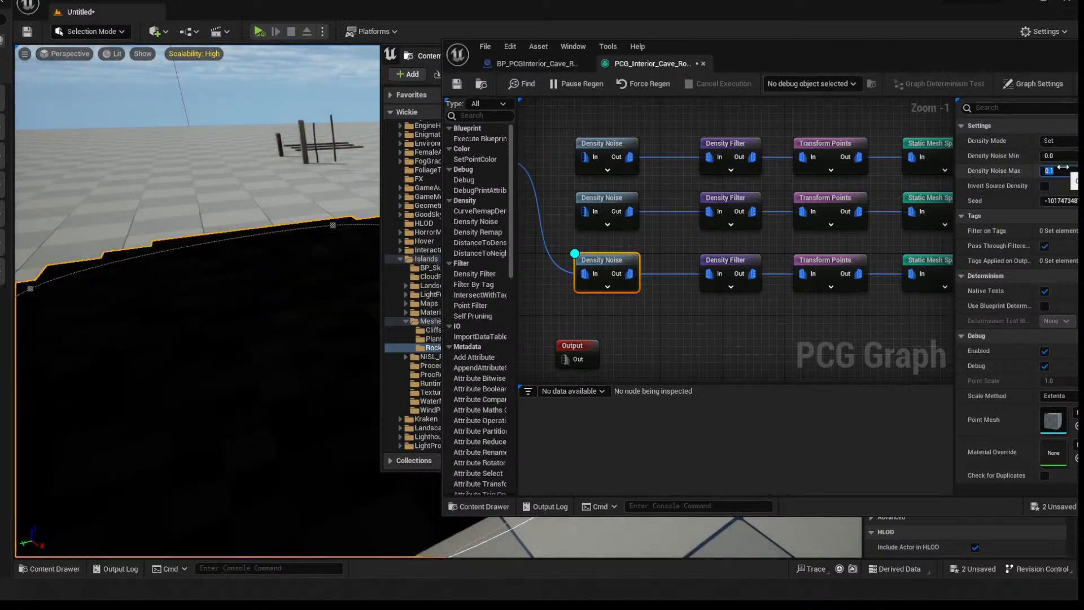
text(0.4)
key(Return)
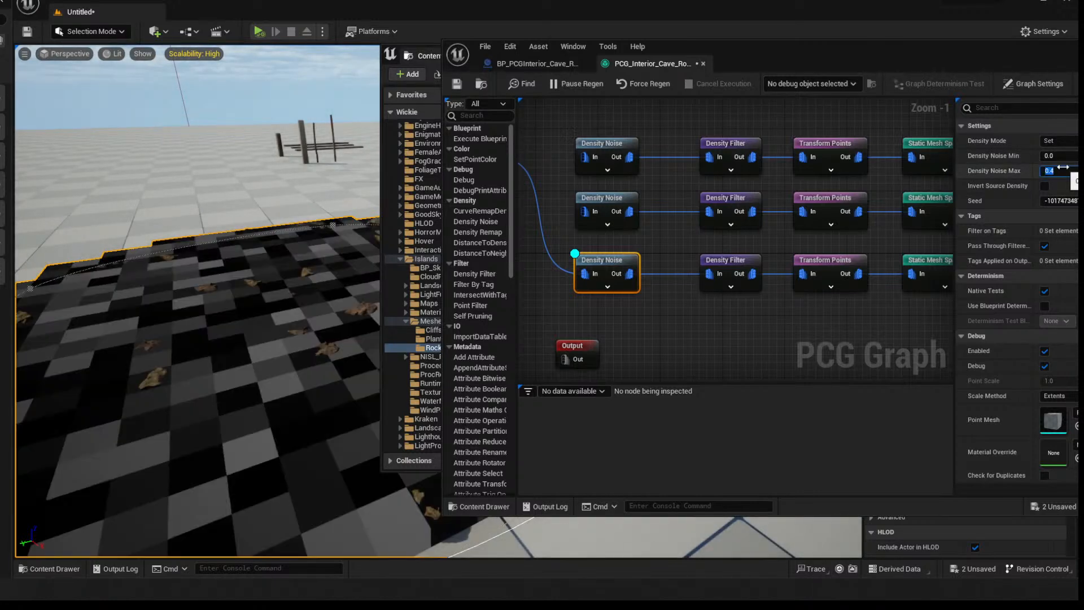
text(0.3)
key(Return)
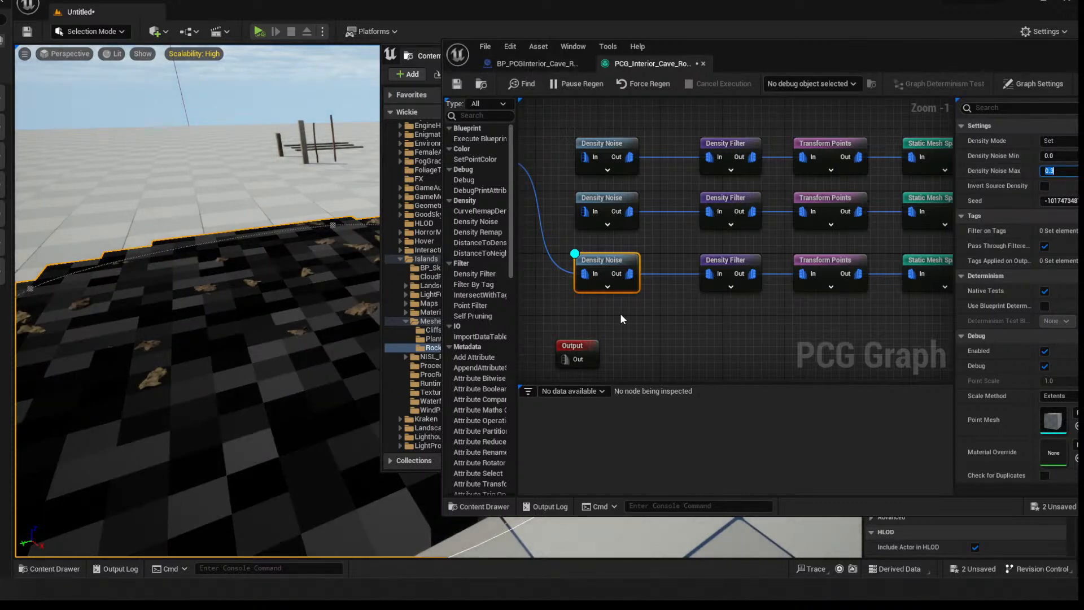
Link the Spline Sampler directly to the third Density Filter, bypassing its Density Noise, and turn off that noise node's debug display
right_drag(618, 313, 698, 314)
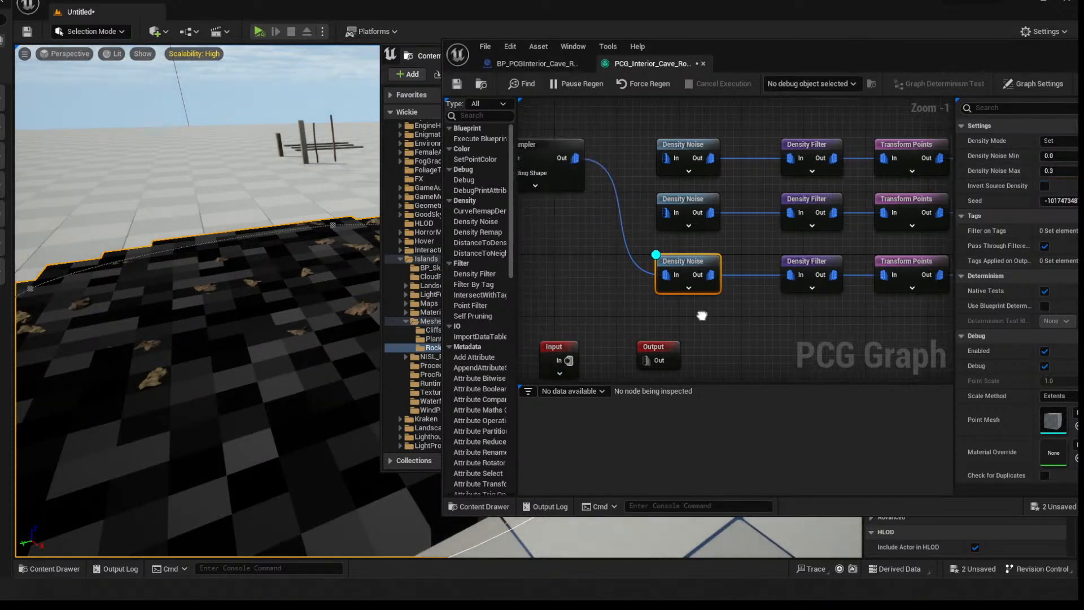
click(801, 259)
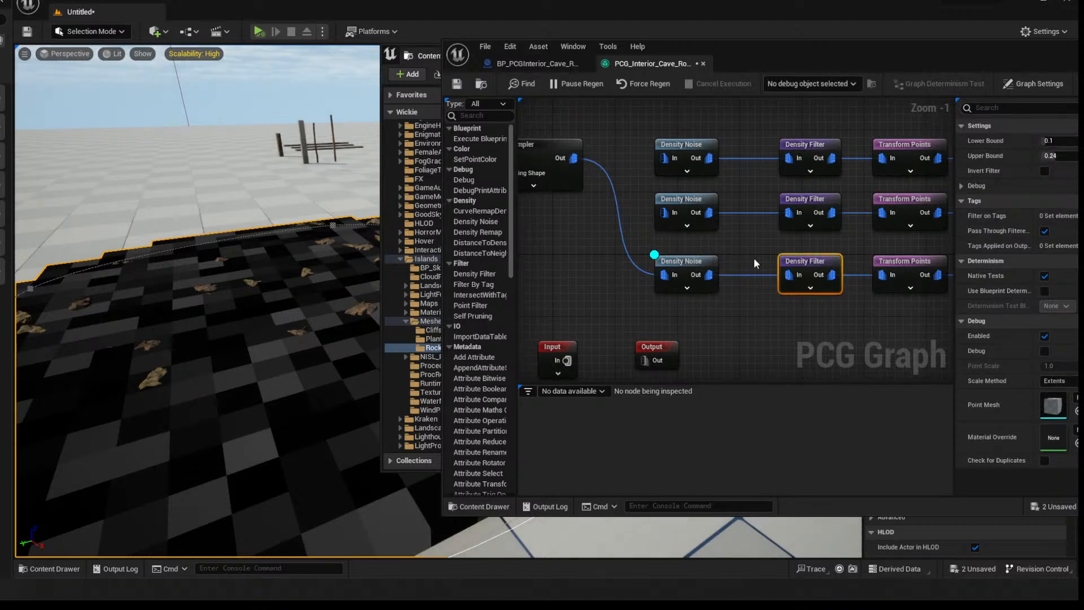
drag(574, 158, 789, 274)
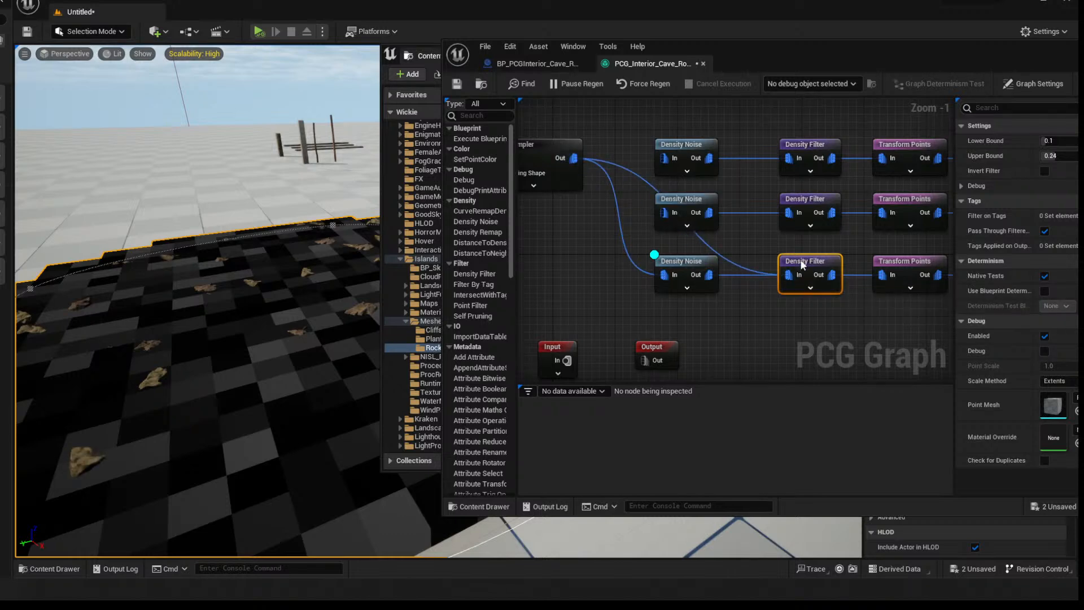
alt+click(737, 274)
click(806, 263)
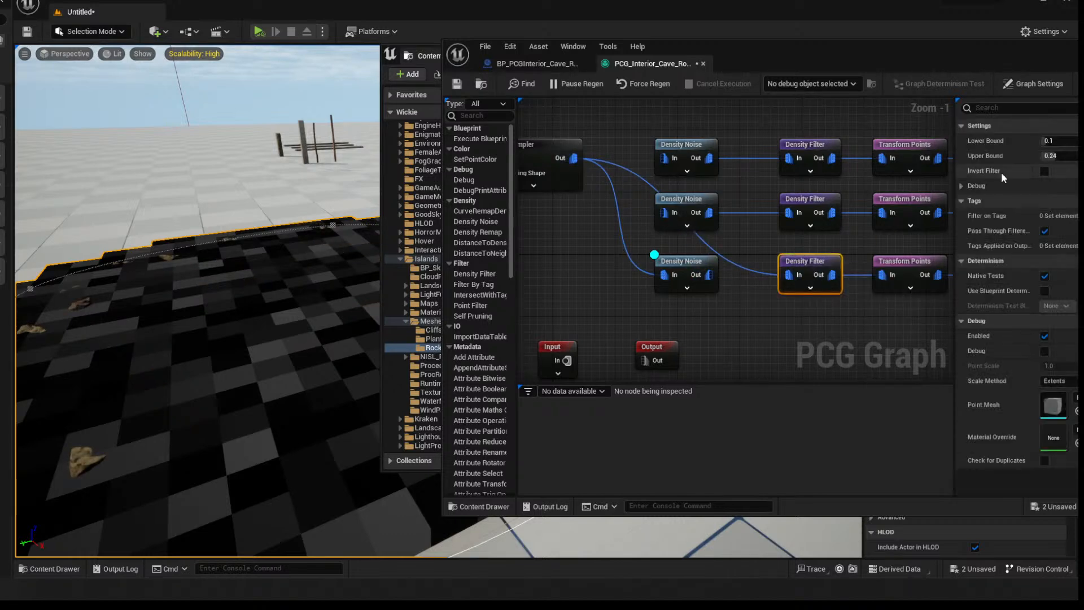
click(681, 261)
click(789, 262)
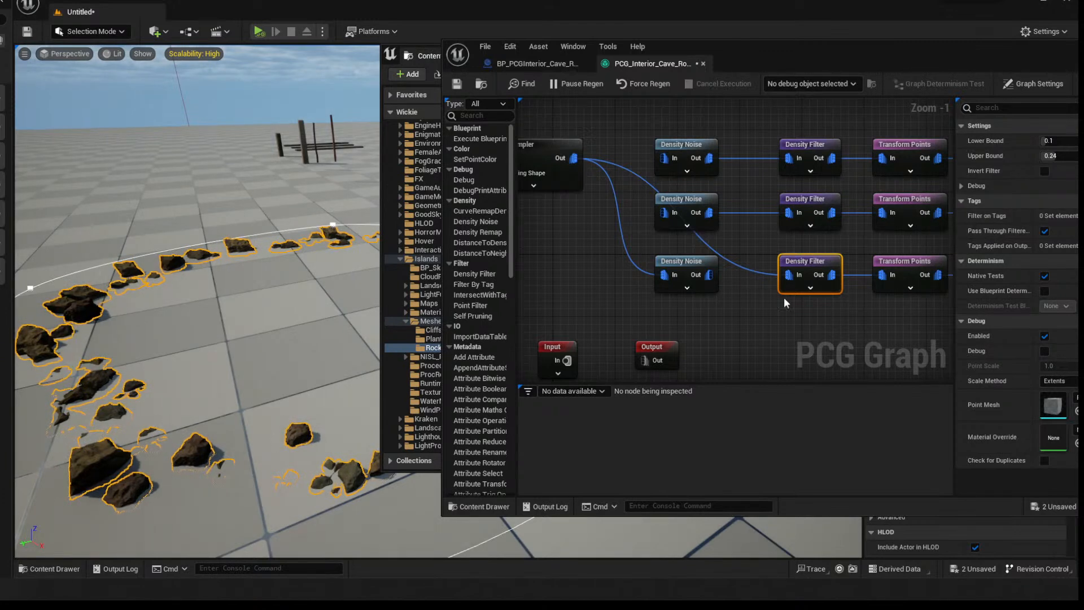
Duplicate the Spline Sampler below the original, feed it from Get Spline Data, and unlink the original from the third Density Filter
right_drag(600, 259, 647, 272)
click(609, 155)
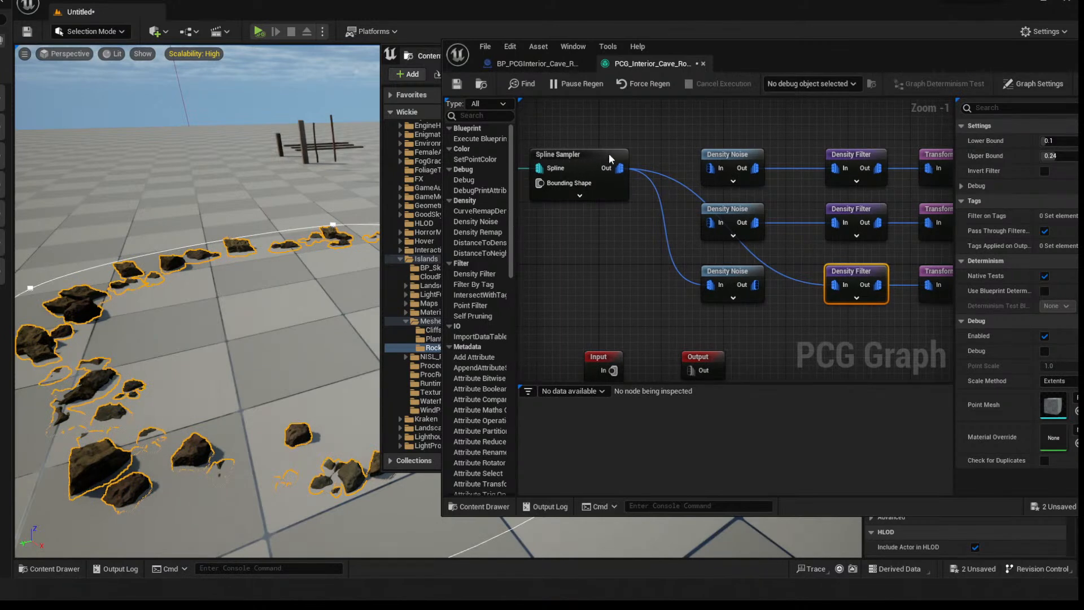
right_drag(573, 242, 662, 232)
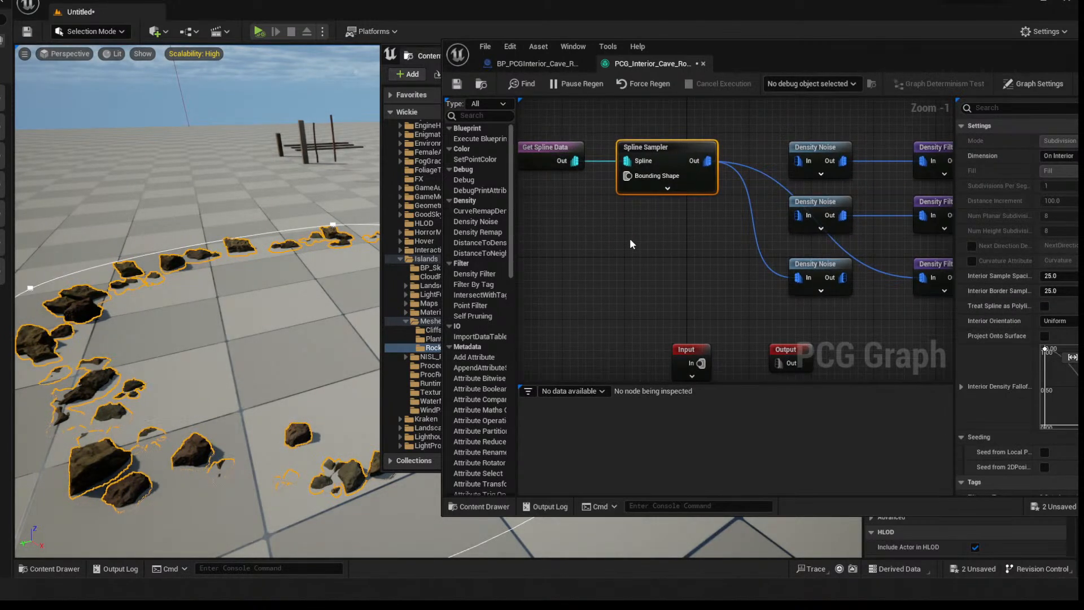
key(ctrl+d)
drag(641, 230, 633, 230)
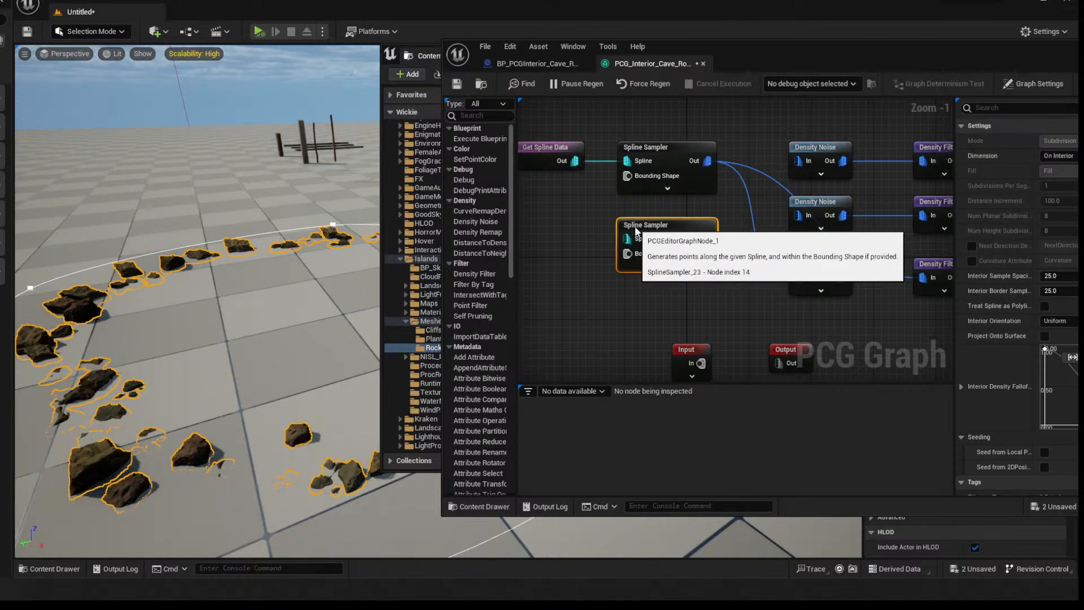
drag(574, 161, 628, 247)
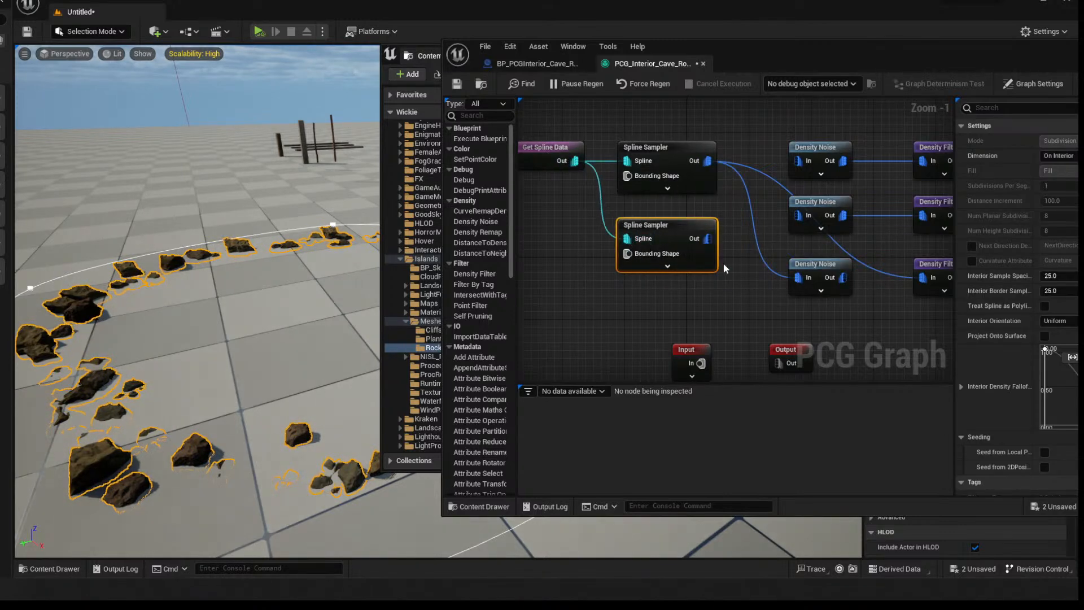
alt+click(894, 278)
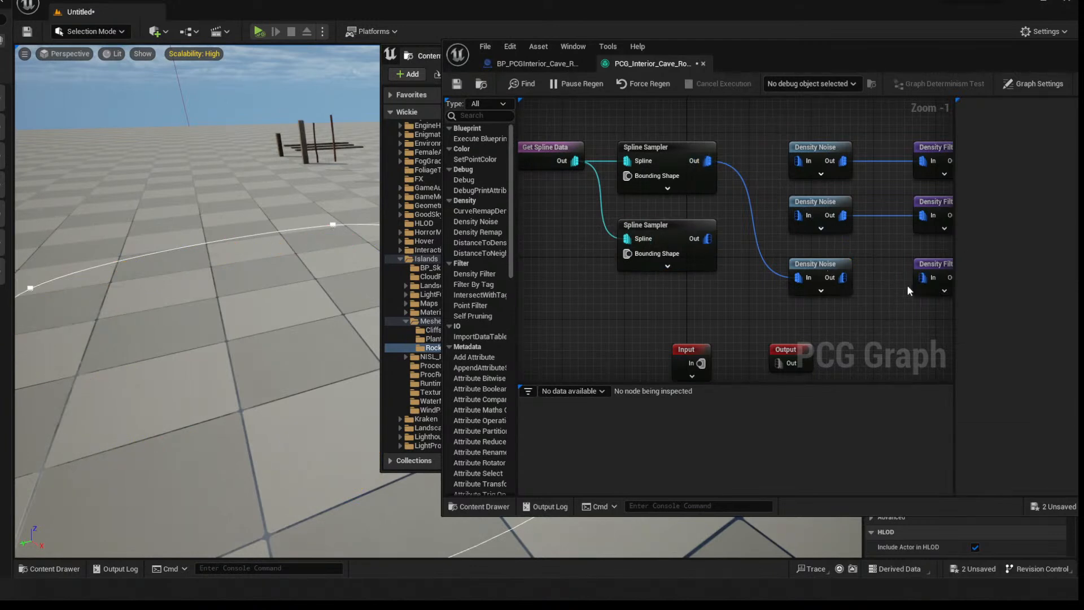
Feed the duplicated Spline Sampler into the third Density Filter and set its Interior Sample Spacing to 10 and Interior Border Sample Spacing to 5
drag(922, 278, 708, 238)
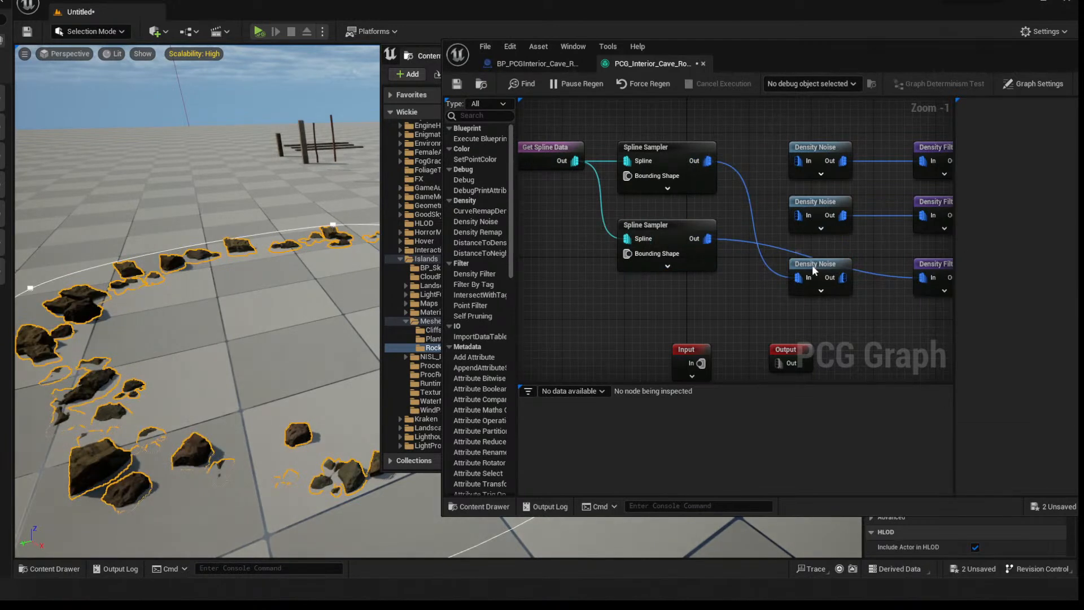
drag(815, 270, 784, 294)
click(666, 226)
click(1067, 276)
text(5)
key(Tab)
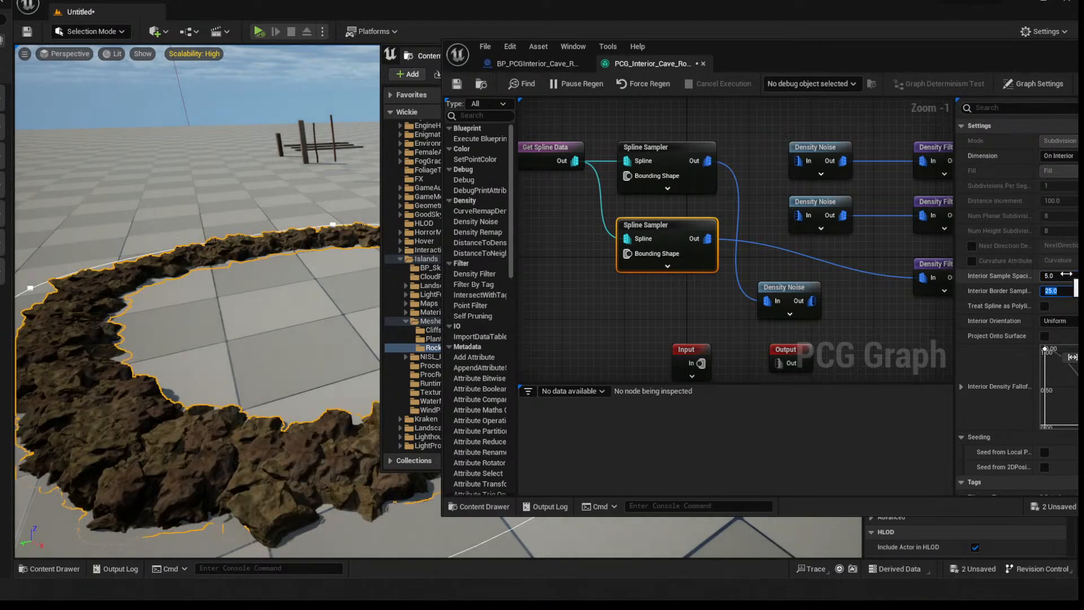
text(5)
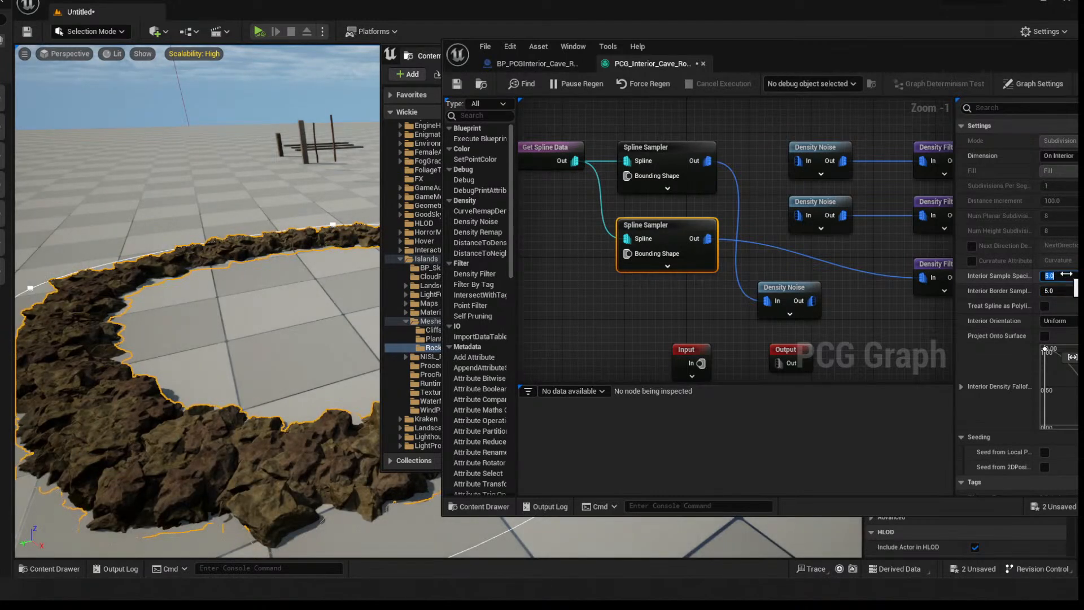
text(10)
key(Tab)
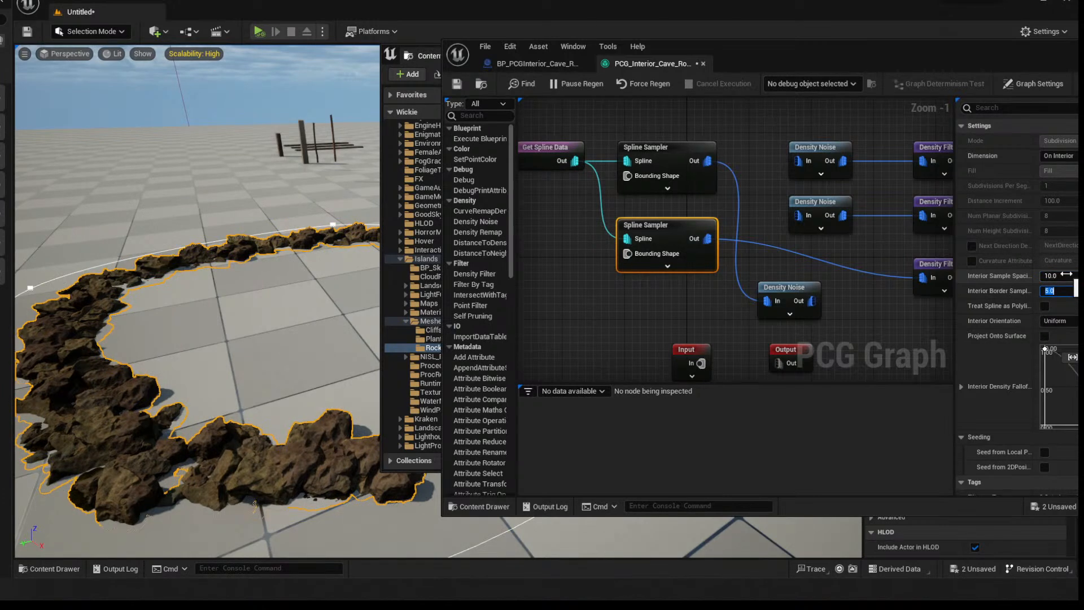
Set the X value of Scale Max to 0.2 on the third Transform Points node and inspect the smaller rocks
right_drag(726, 333, 563, 301)
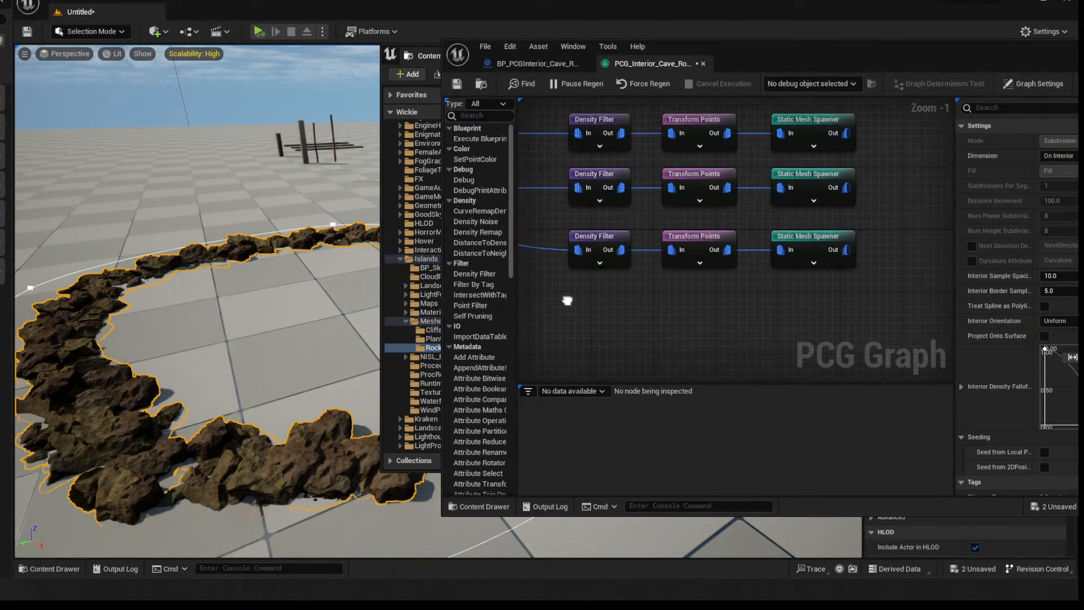
click(702, 245)
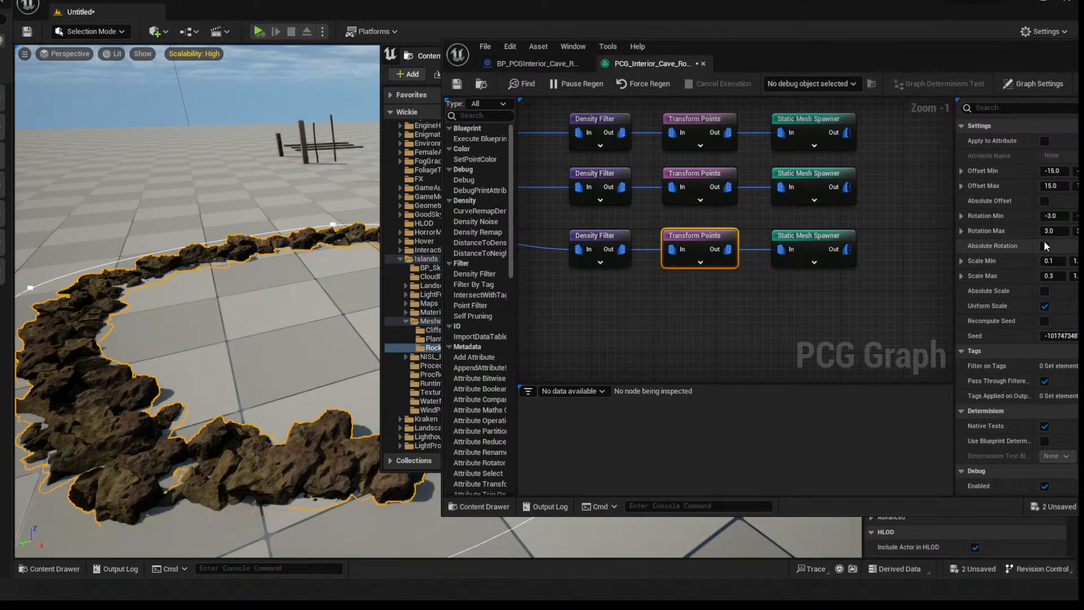
click(1054, 275)
text(0.2)
key(Tab)
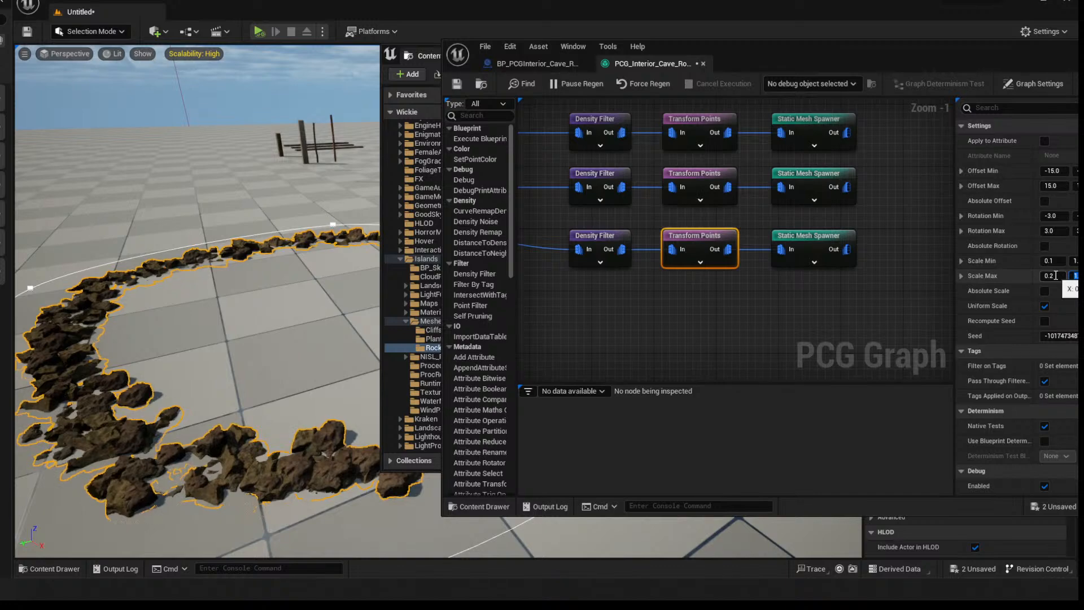
right_drag(339, 361, 252, 367)
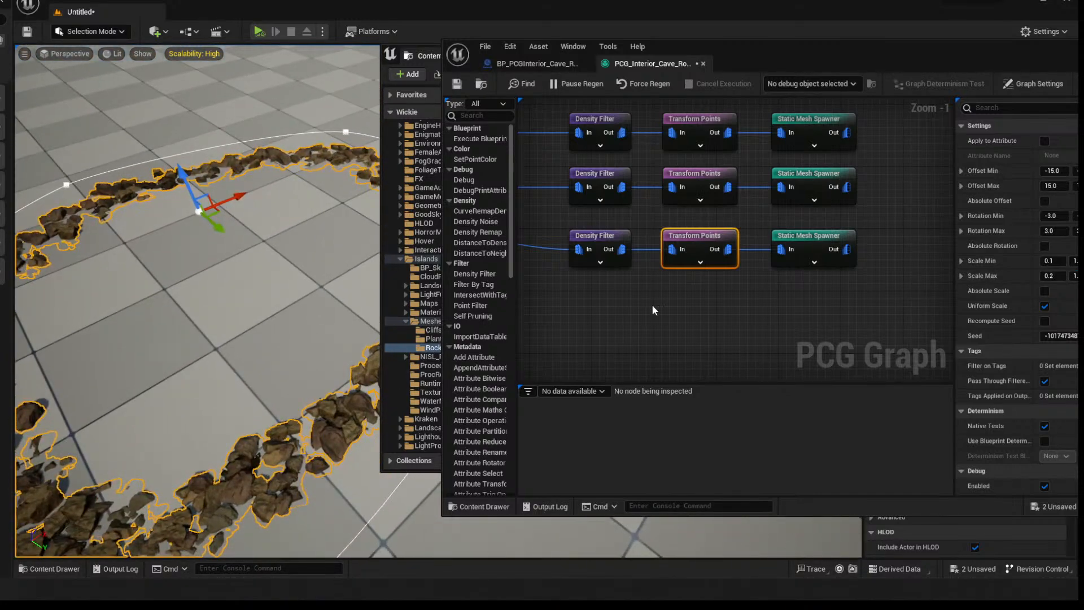
Adjust the third Density Filter's Upper Bound to about 0.424 and save the graph
click(595, 235)
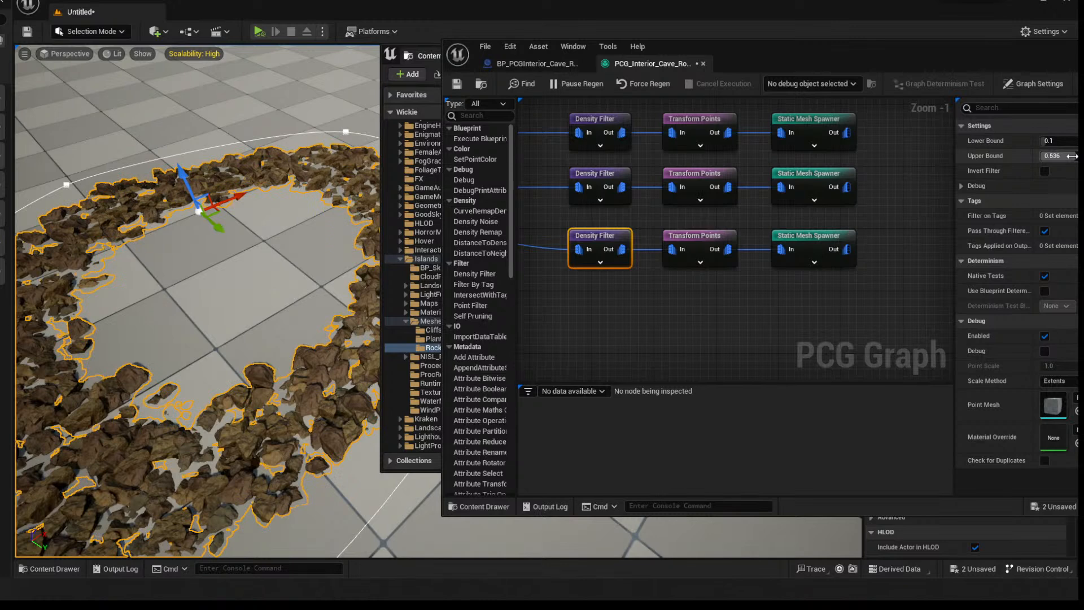
drag(1056, 156, 1051, 156)
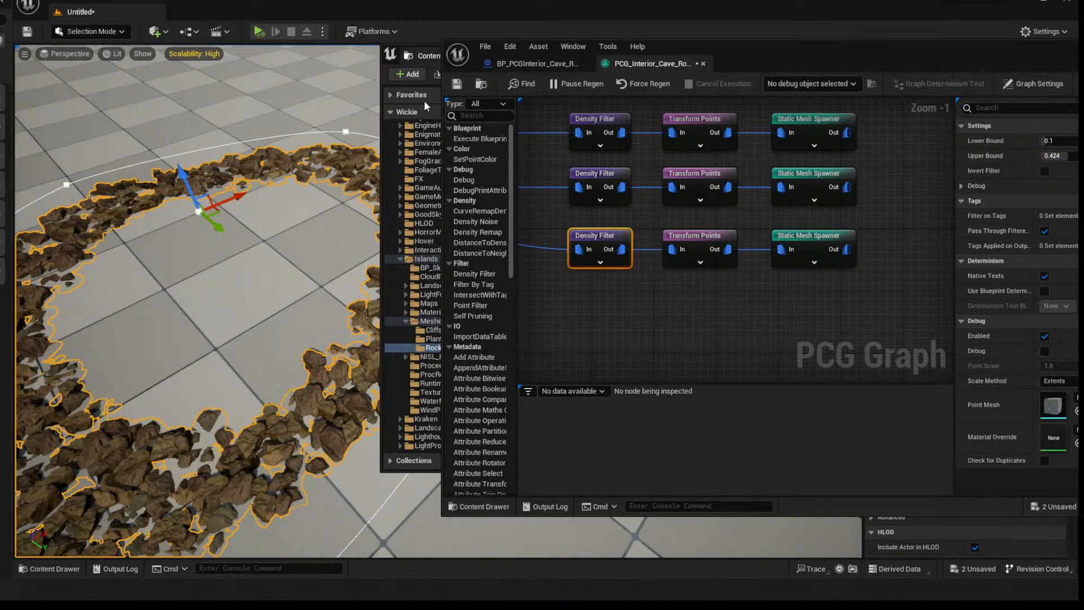
click(457, 83)
Delete the unused third Density Noise node and link the original Spline Sampler to the two remaining Density Noise nodes
right_drag(591, 349, 820, 364)
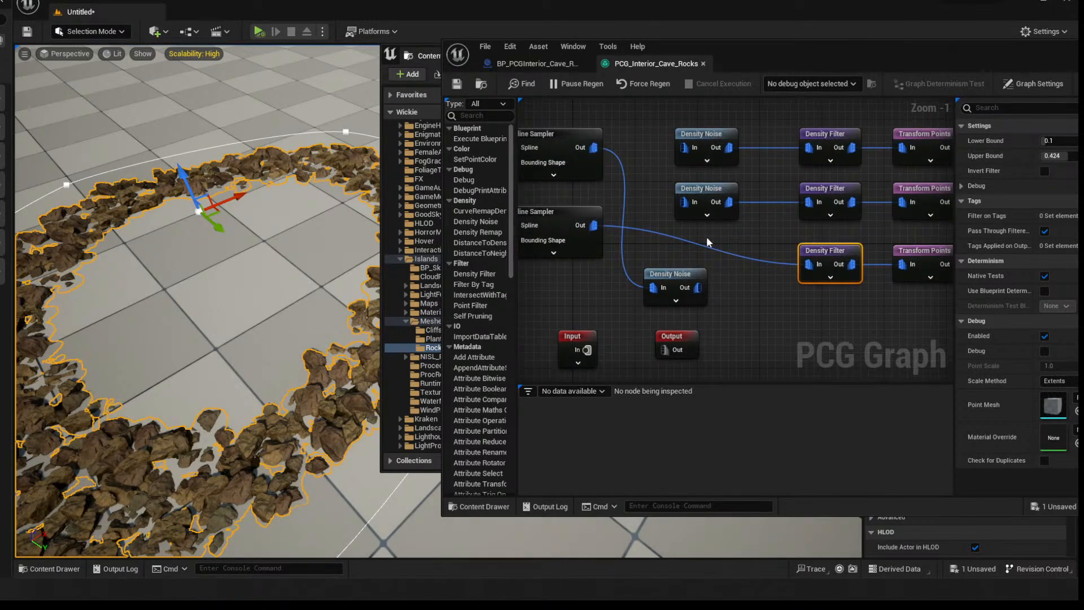
alt+click(594, 147)
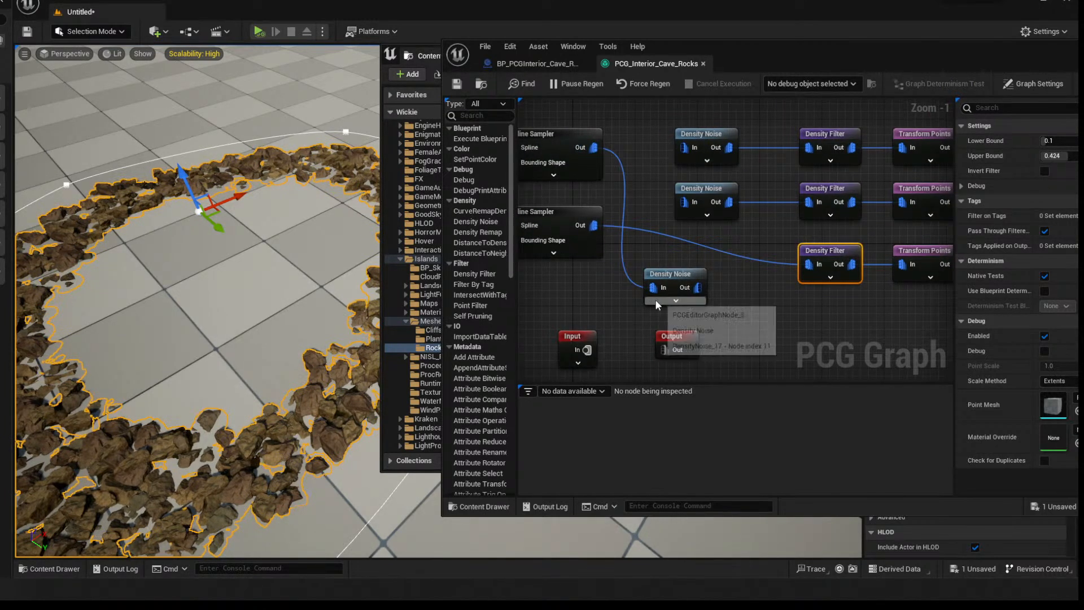
click(664, 270)
key(Delete)
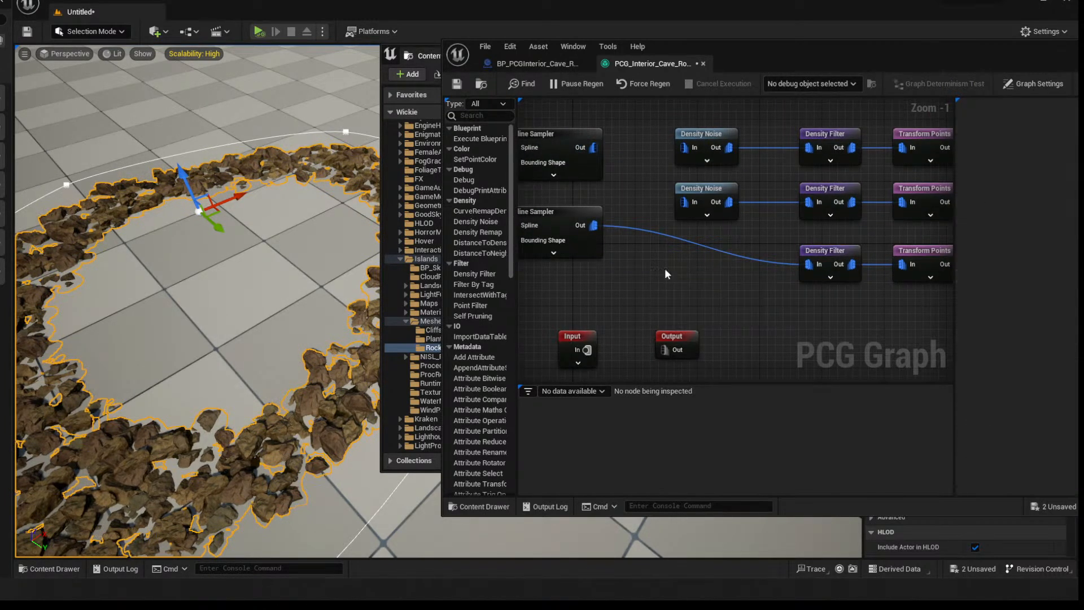
drag(684, 202, 684, 148)
right_drag(211, 305, 246, 361)
key(s)
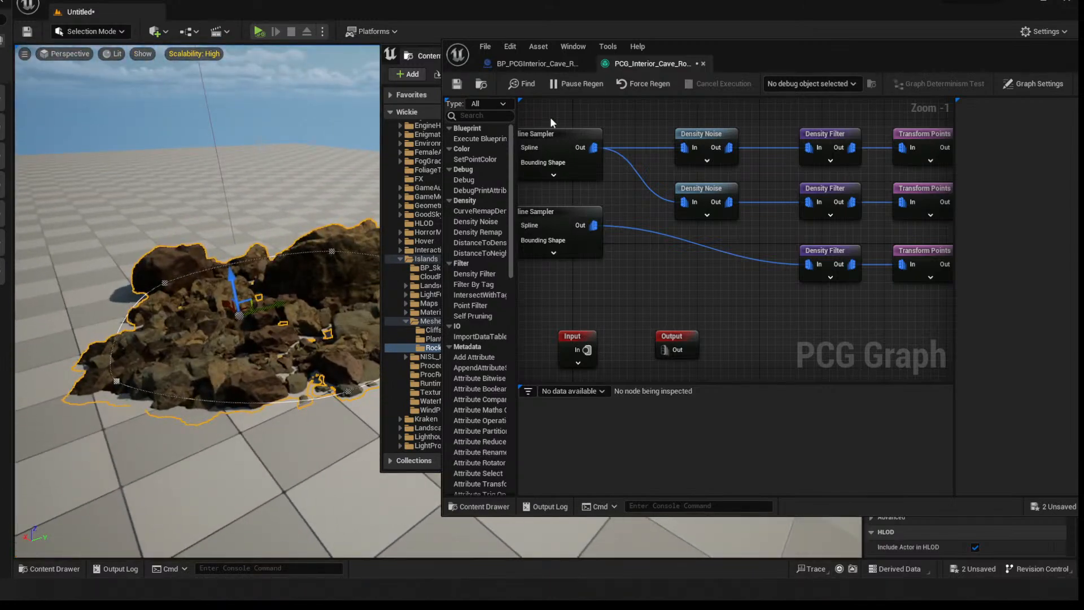
Save the edited PCG graph and close its editor and the Content Browser
middle_click(629, 63)
click(479, 86)
mouse_move(581, 58)
mouse_down()
mouse_move(476, 89)
mouse_move(556, 102)
mouse_move(588, 72)
mouse_up()
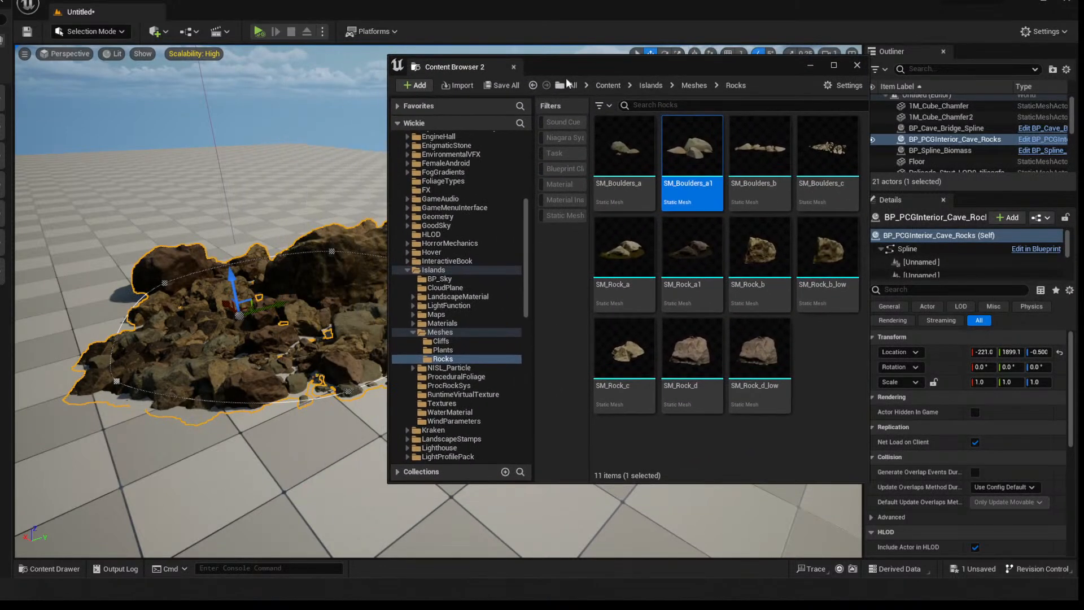
middle_click(473, 71)
Duplicate the cave rocks actor in the level and move the copy to about X -132, Y 1530
click(474, 339)
right_drag(475, 339, 429, 407)
right_drag(445, 305, 401, 254)
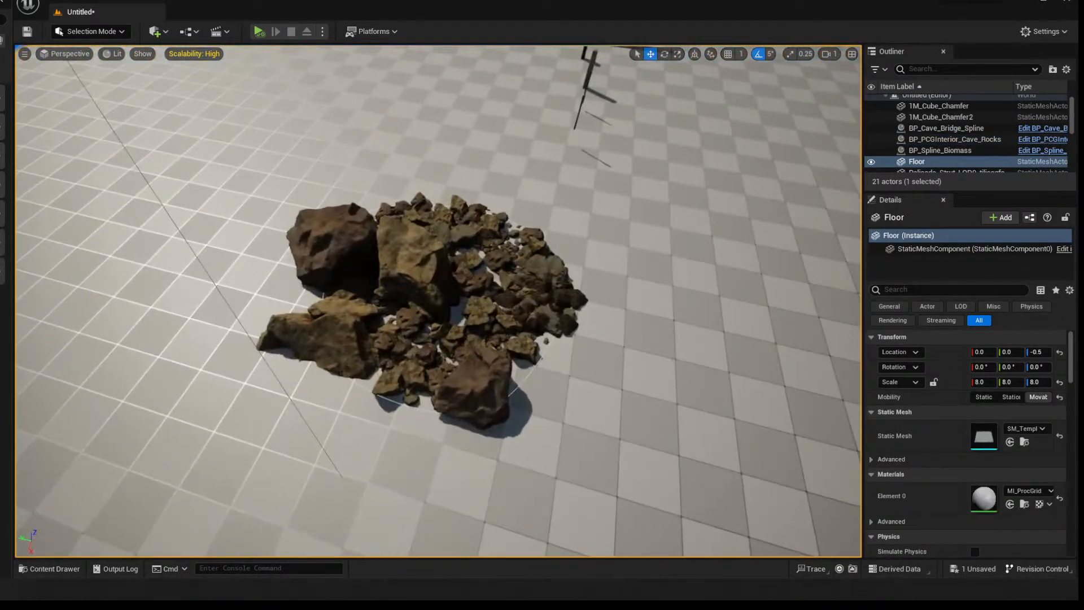
click(445, 305)
drag(470, 312, 649, 351)
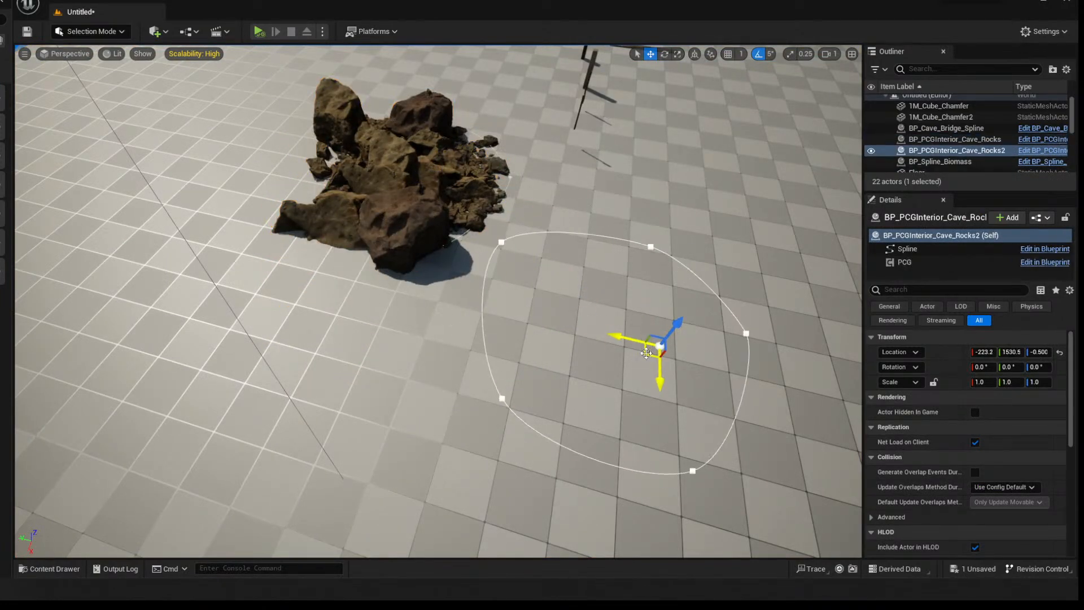
right_drag(638, 350, 825, 370)
drag(454, 209, 483, 216)
Pull one end point of the duplicated actor's spline far outward to stretch the rocks into a long tapering strip
right_drag(482, 216, 336, 223)
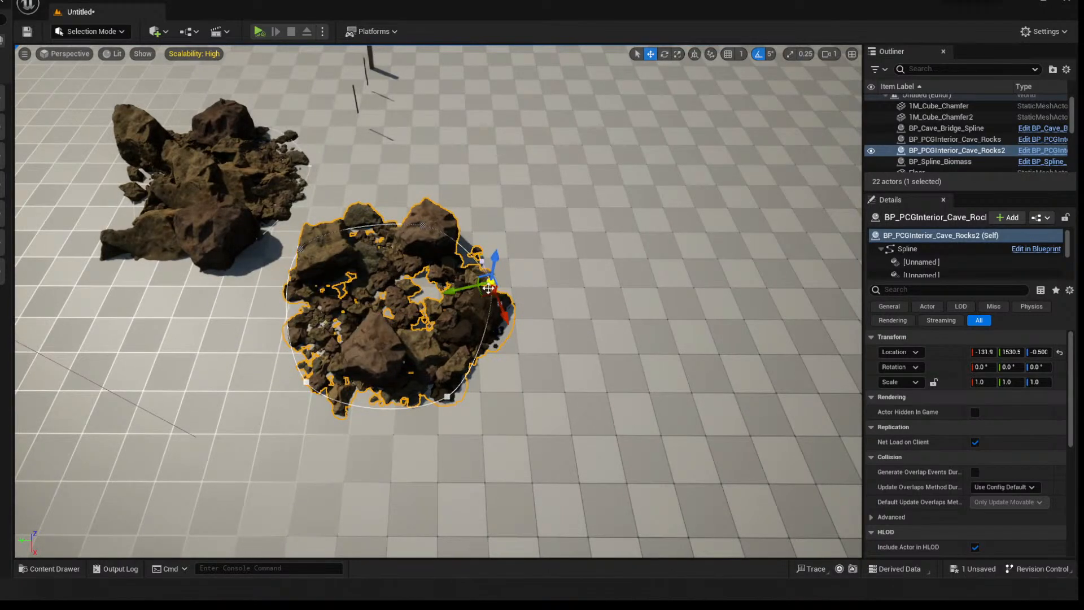
drag(491, 281, 779, 206)
right_drag(780, 206, 717, 446)
right_drag(500, 339, 500, 292)
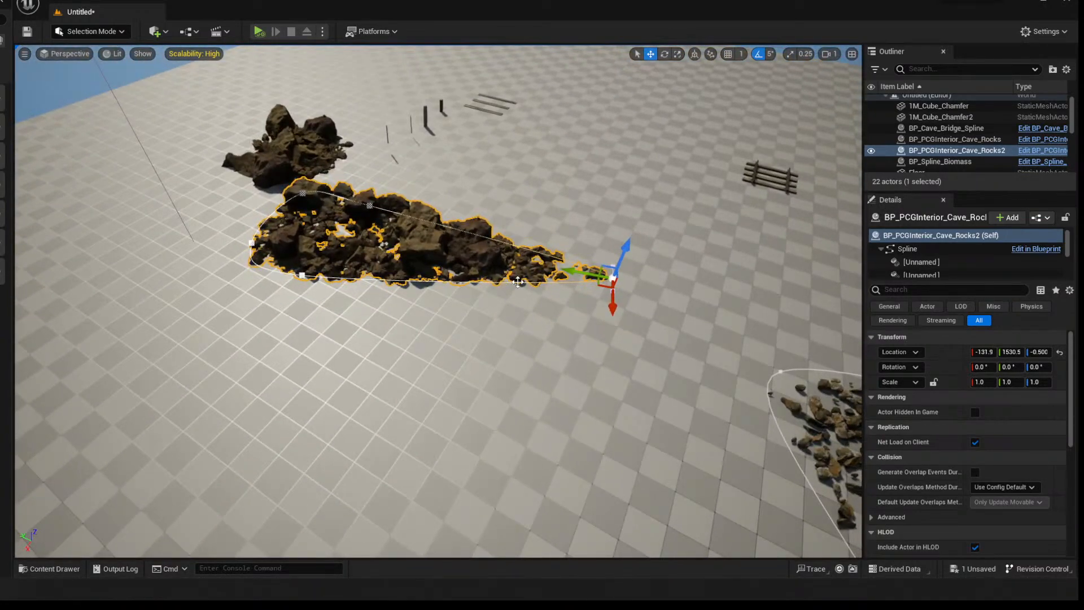
Add two spline points on the strip's near edge, keeping one at the inner bend and pulling the other out to form a second arm
right_click(517, 281)
click(565, 303)
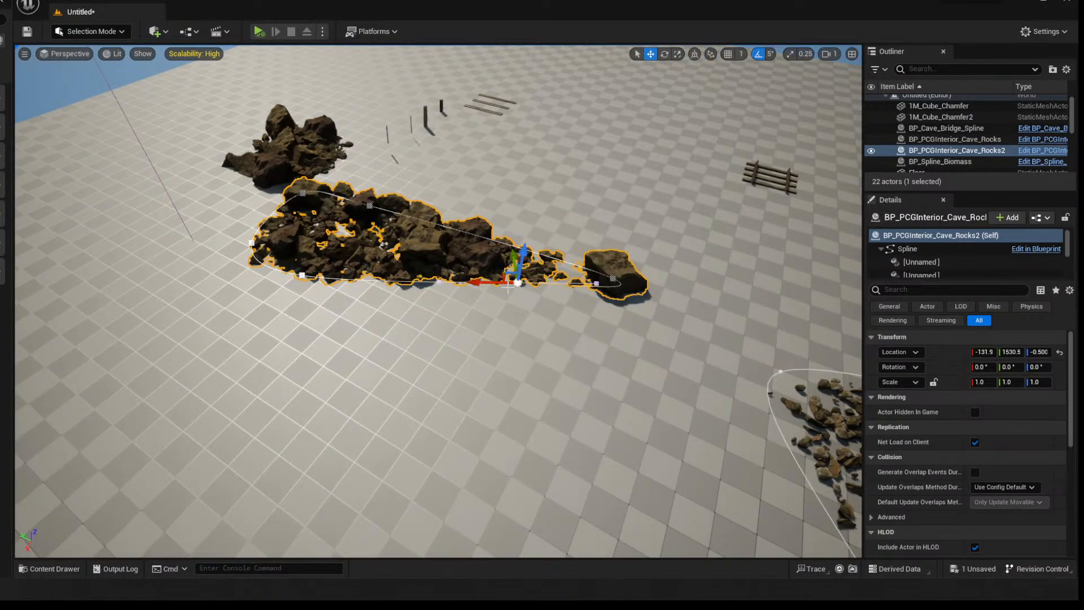
drag(512, 262, 546, 293)
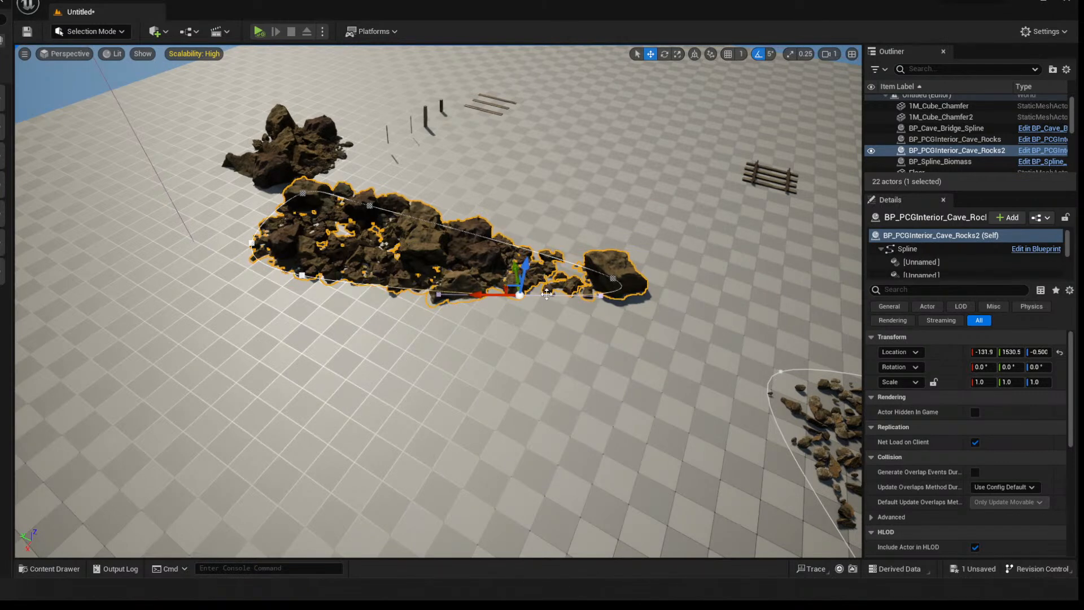
right_click(539, 295)
click(562, 316)
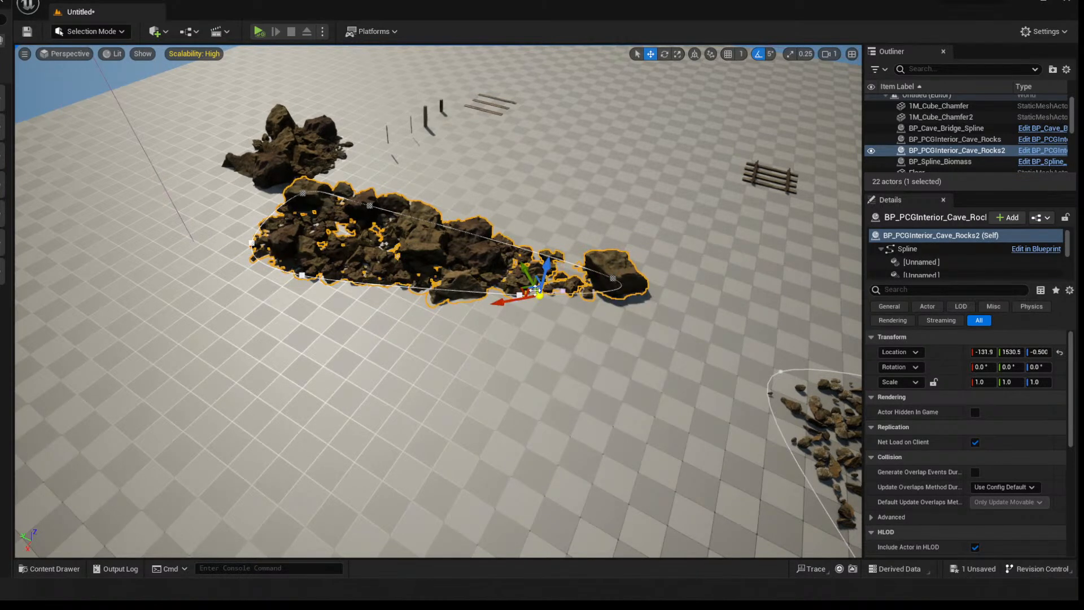
drag(519, 284, 588, 504)
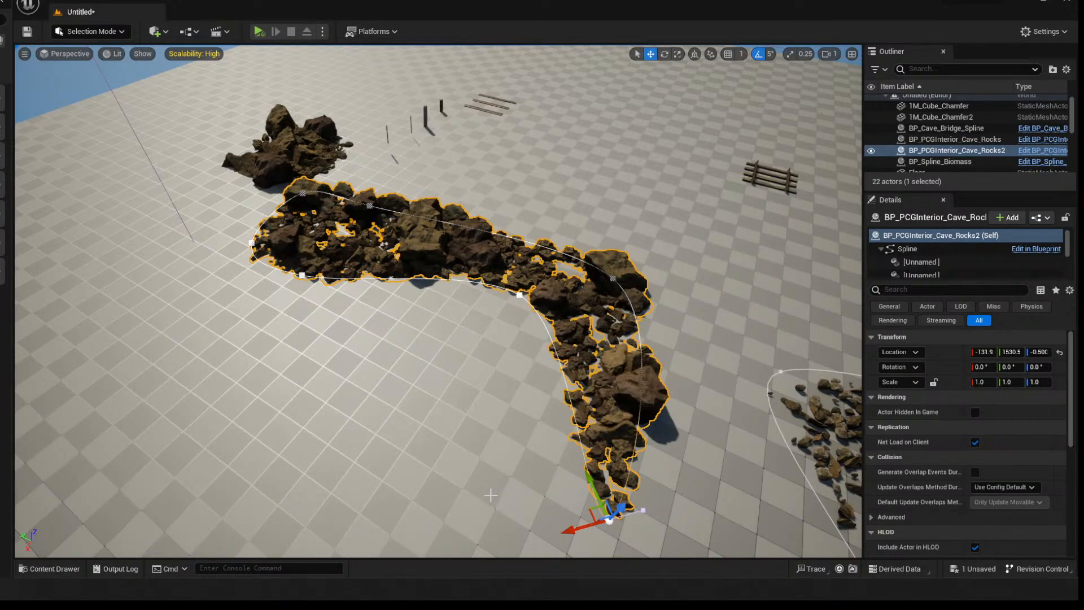
Move the spline point at the outer bend outward to widen the corner, and inspect the rocks up close
right_drag(427, 460, 475, 252)
click(486, 249)
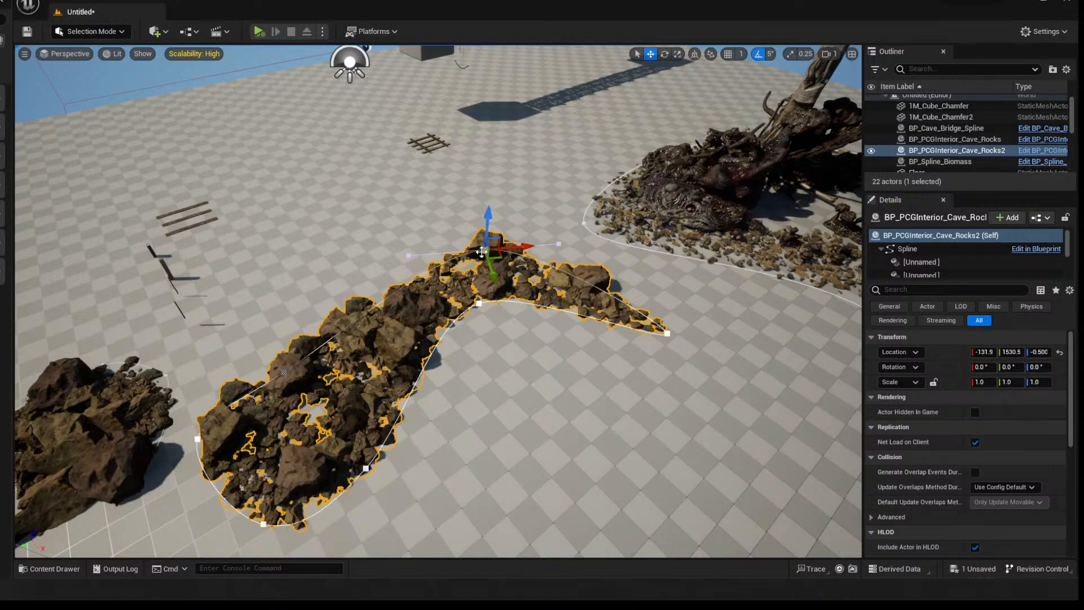
drag(500, 258, 450, 221)
right_drag(451, 243, 452, 164)
mouse_move(500, 335)
right_down()
mouse_move(491, 344)
mouse_move(429, 305)
mouse_move(500, 335)
right_up()
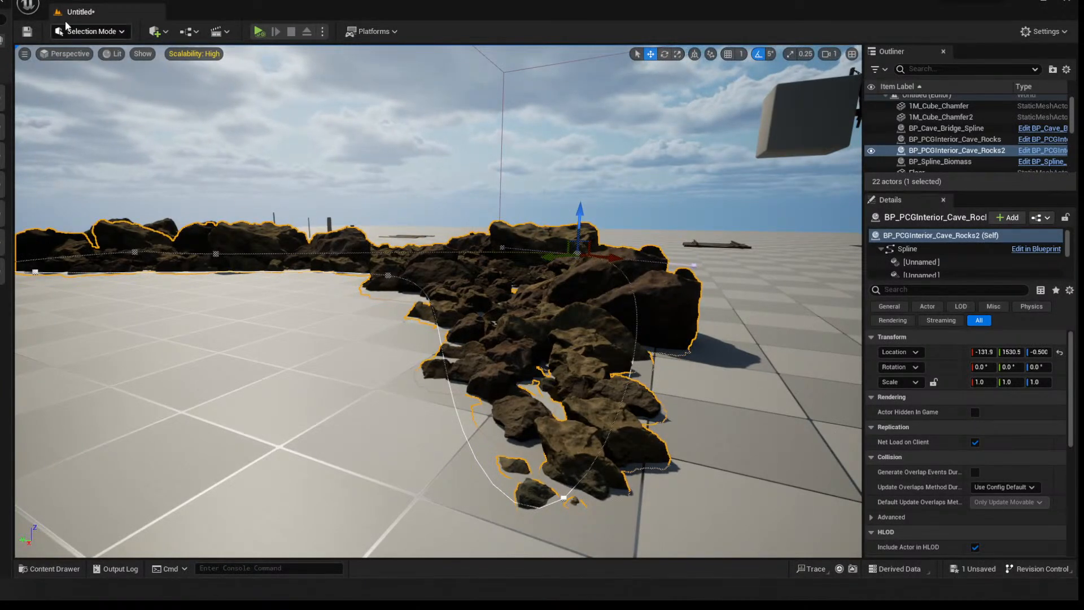
Reopen Content Browser 2 and open the PCG_Interior_Cave_Rocks graph from the MyPCGs/Cave_Interior_Debris folder
click(105, 4)
mouse_move(169, 39)
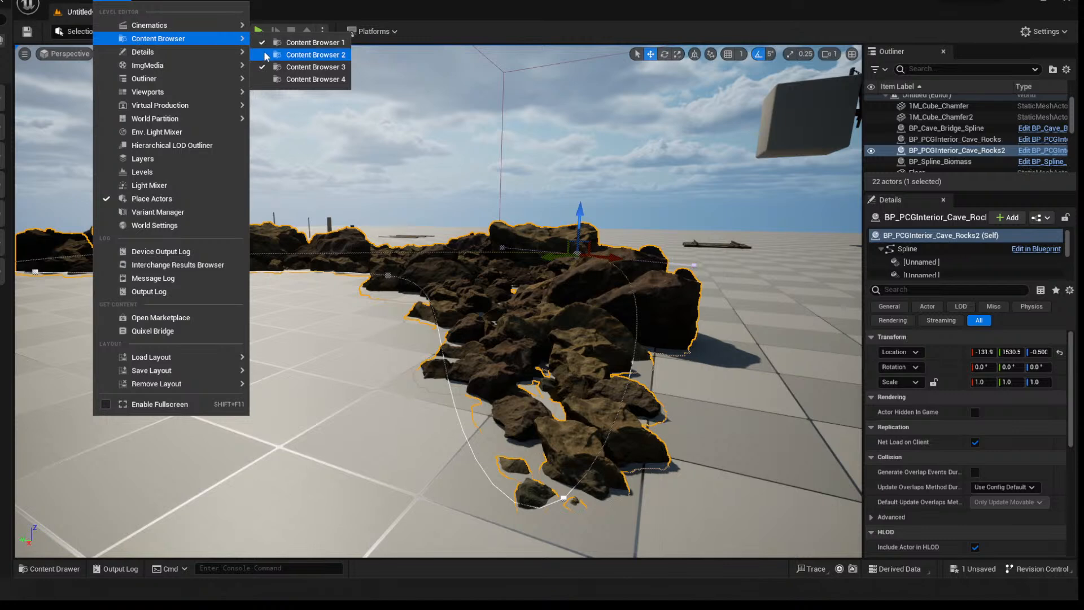
click(305, 54)
scroll(442, 333, down, 5)
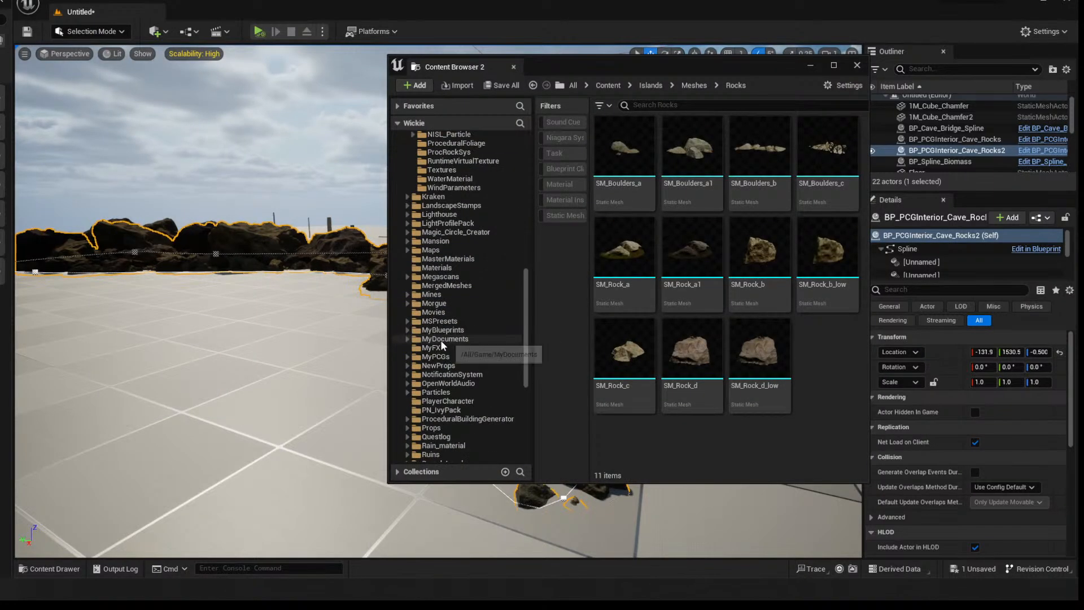
scroll(450, 421, down, 2)
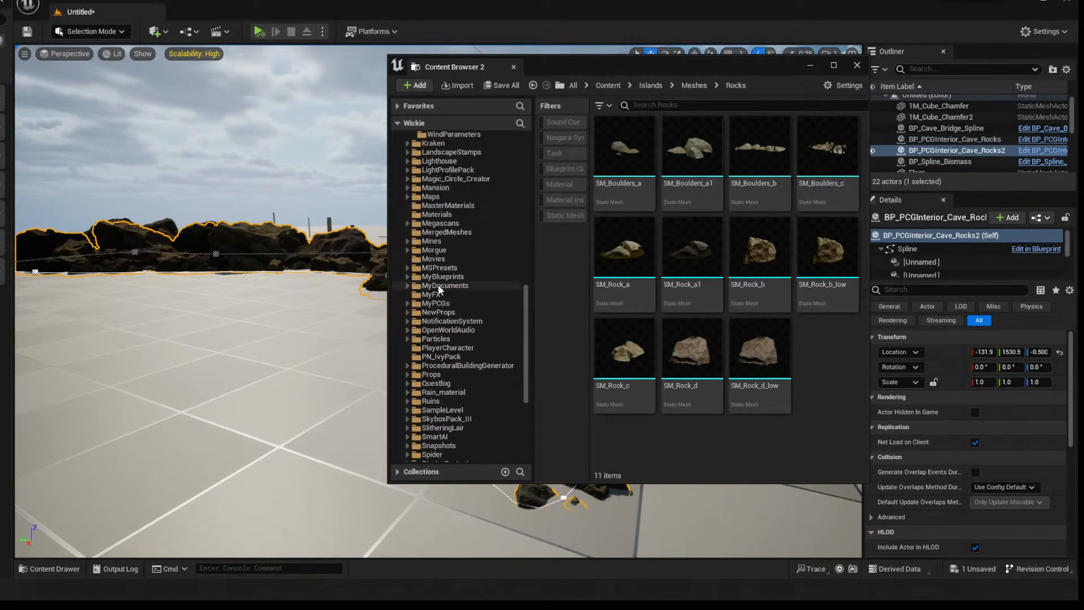
double_click(438, 304)
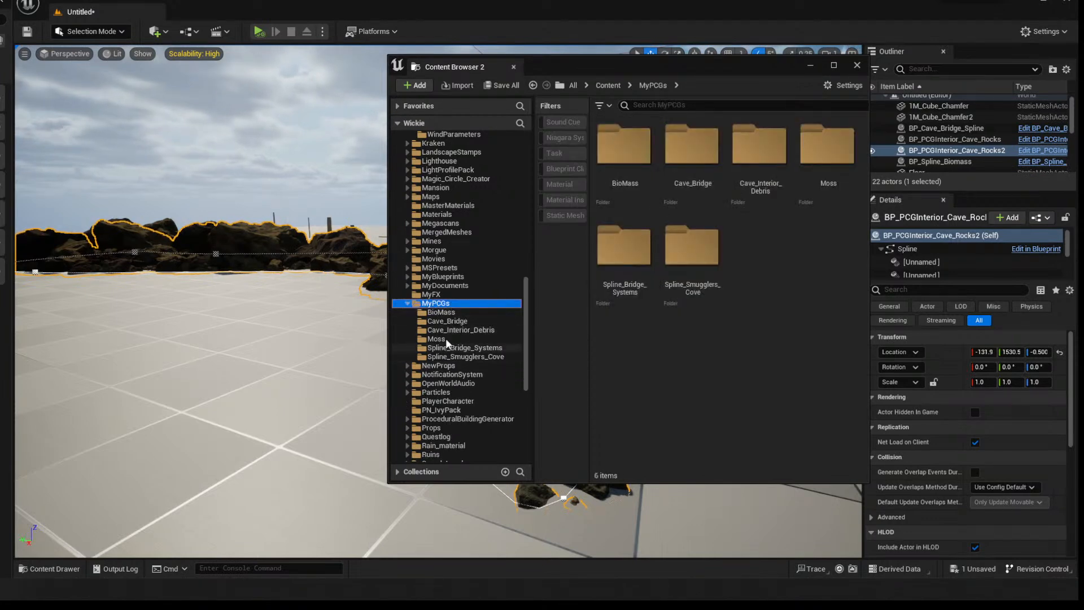
click(452, 330)
drag(659, 69, 398, 97)
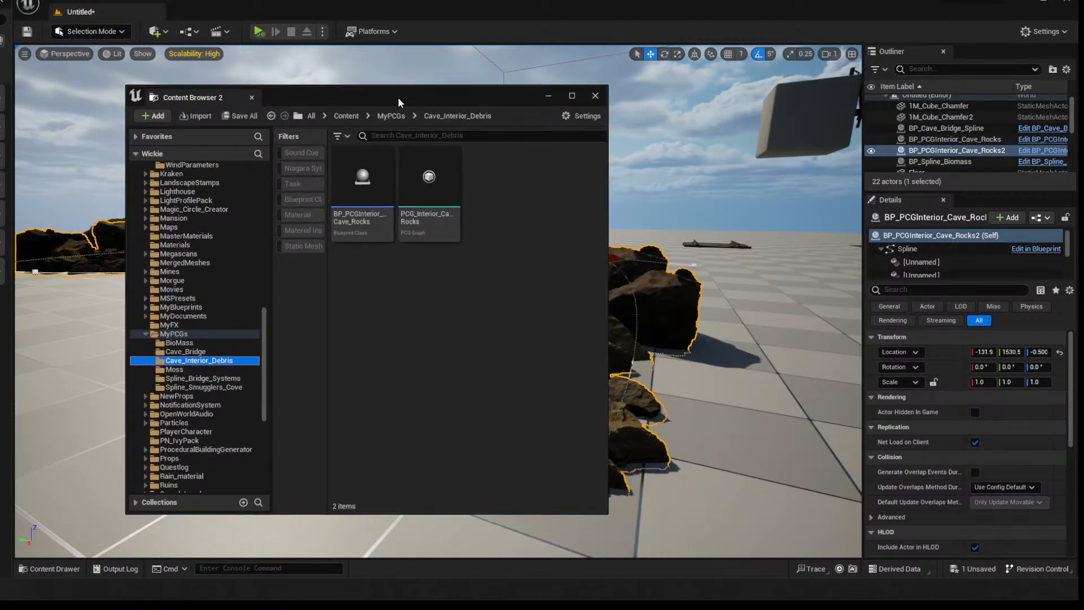
double_click(429, 223)
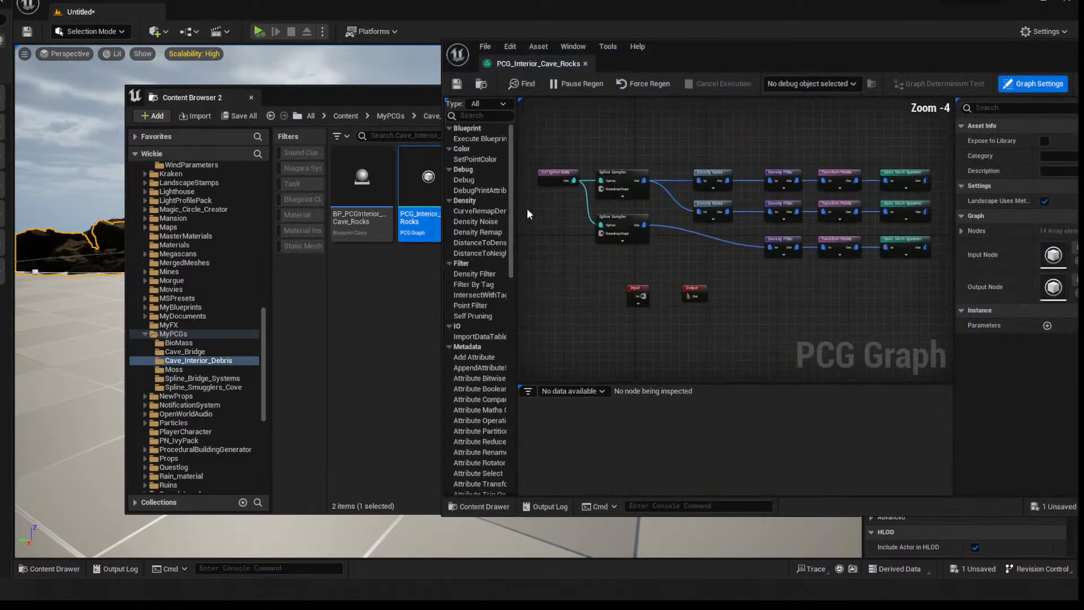
Show the lower Spline Sampler's settings, place the graph editor beside the rocks in the viewport, and close the Content Browser
drag(713, 53, 263, 70)
scroll(356, 295, up, 2)
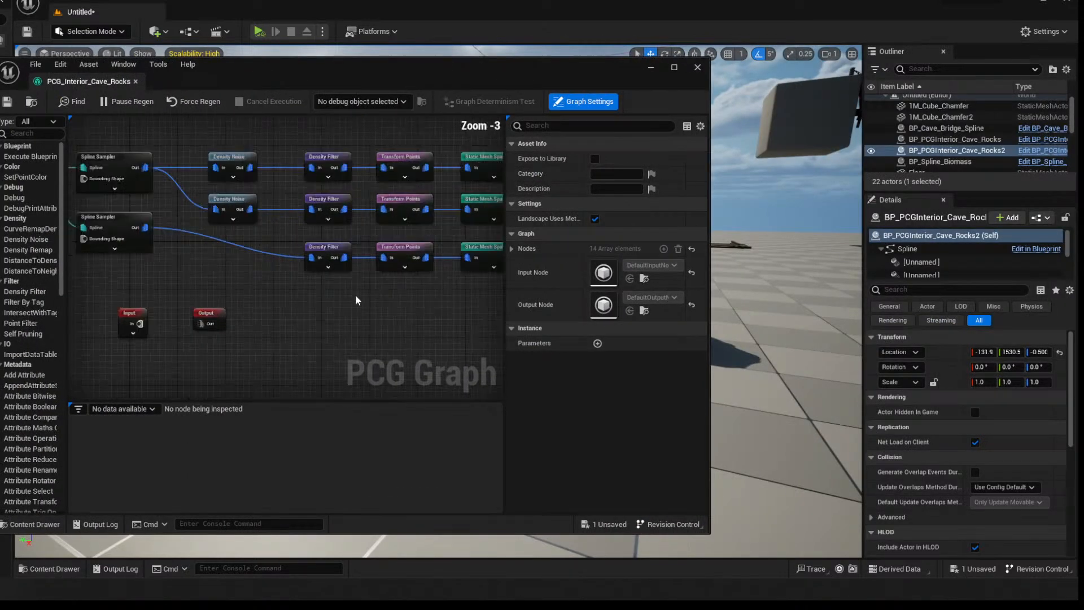
right_drag(355, 296, 255, 297)
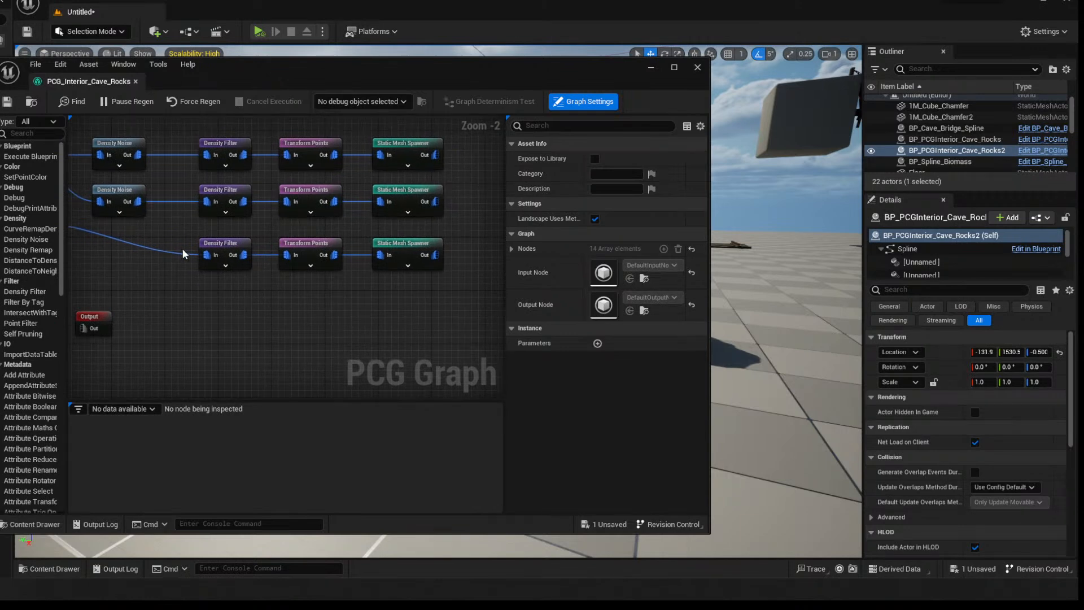
right_drag(195, 254, 376, 262)
right_drag(228, 201, 266, 217)
click(233, 244)
drag(377, 78, 35, 84)
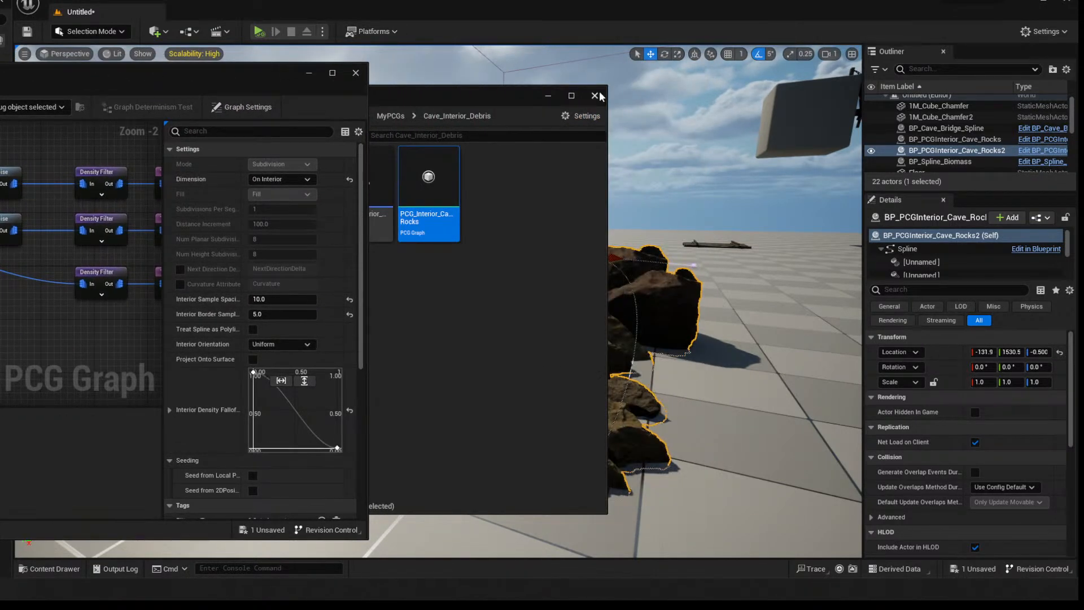
click(595, 96)
drag(151, 79, 121, 70)
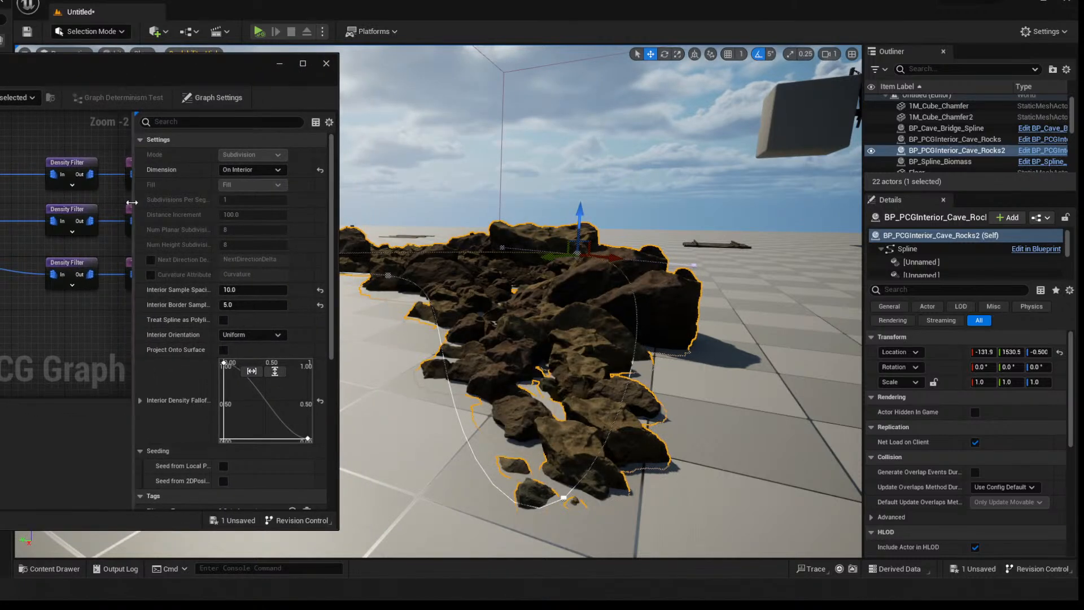
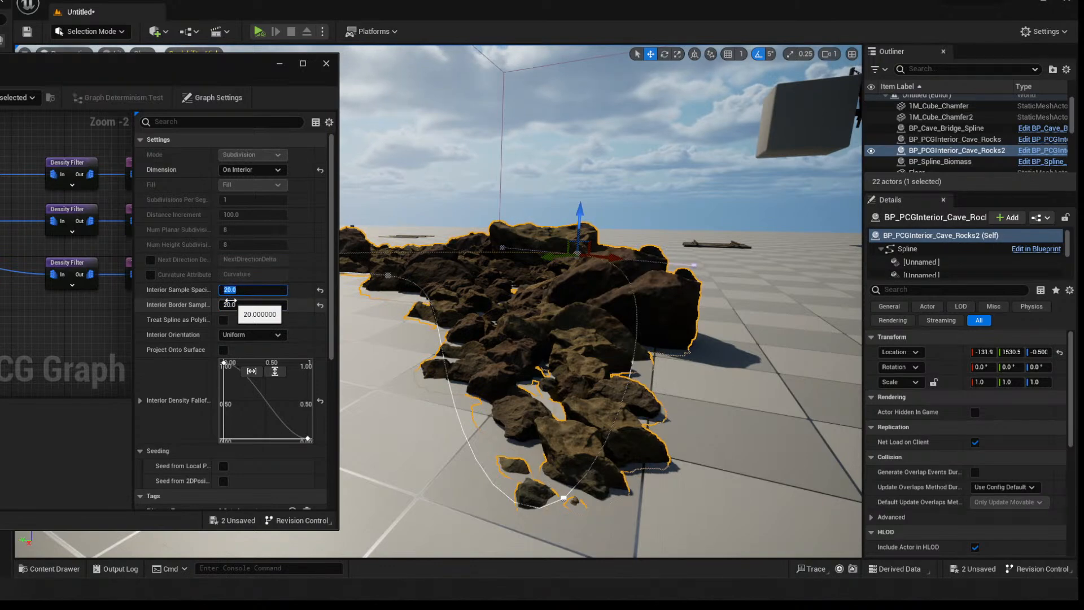
Set the Spline Sampler's Interior Sample Spacing to 30 and nudge the spline point at the strip's far end outward
right_drag(571, 503, 536, 542)
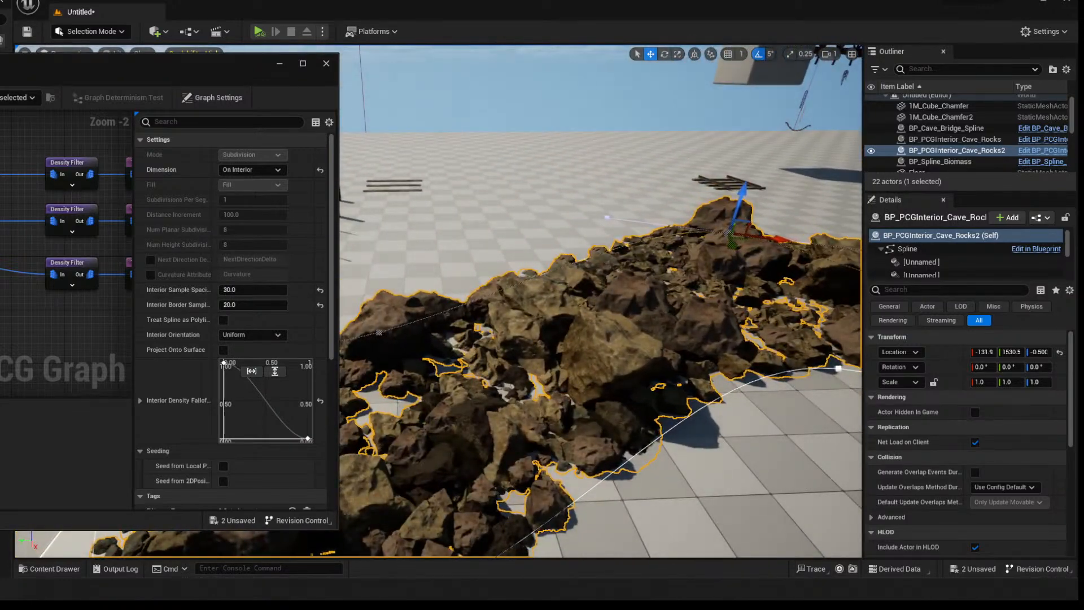
mouse_move(733, 247)
mouse_down()
mouse_move(729, 289)
mouse_move(728, 235)
mouse_up()
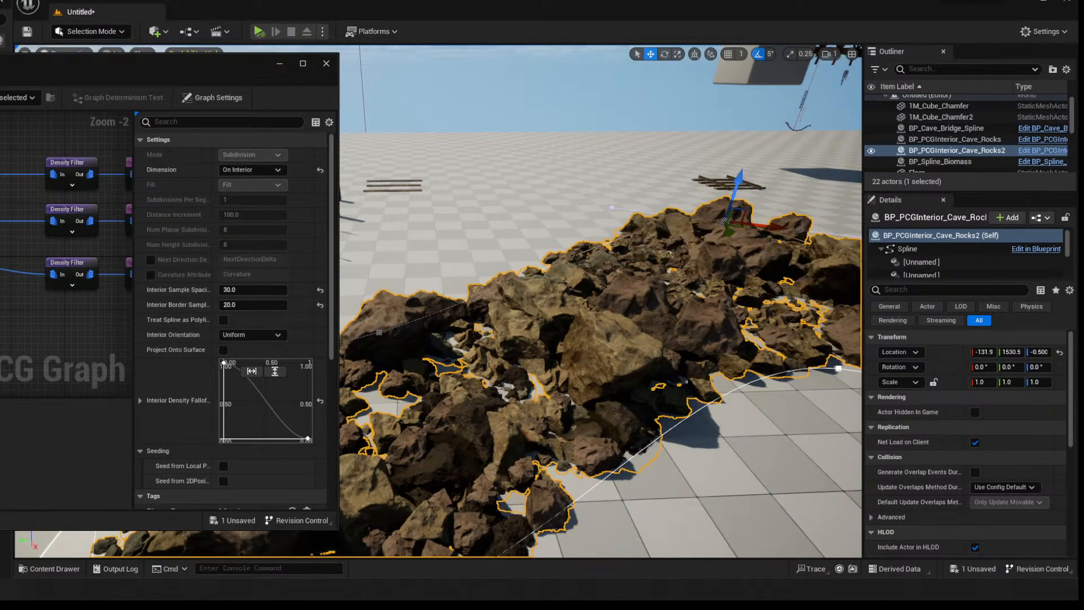
Select the whole cave rocks actor and shift it along the Y axis to a location of about 1485.3
click(593, 237)
click(452, 367)
right_drag(668, 341, 647, 341)
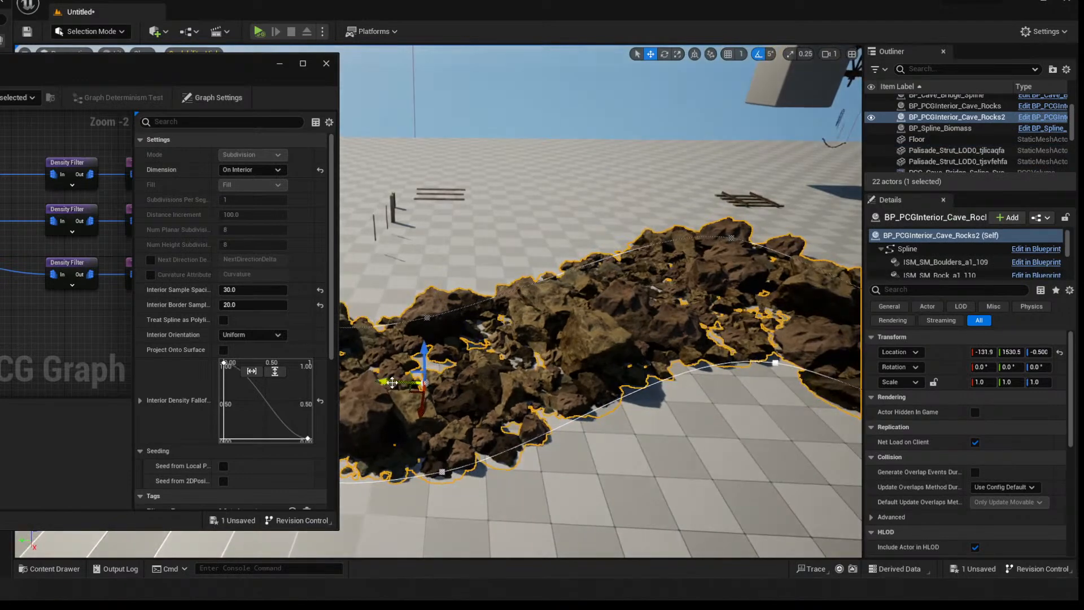
drag(392, 384, 414, 384)
right_drag(625, 356, 618, 351)
Set the Lower Bound of the lowest Density Filter to 0.1 and inspect the rocks up close
right_drag(58, 325, 0, 292)
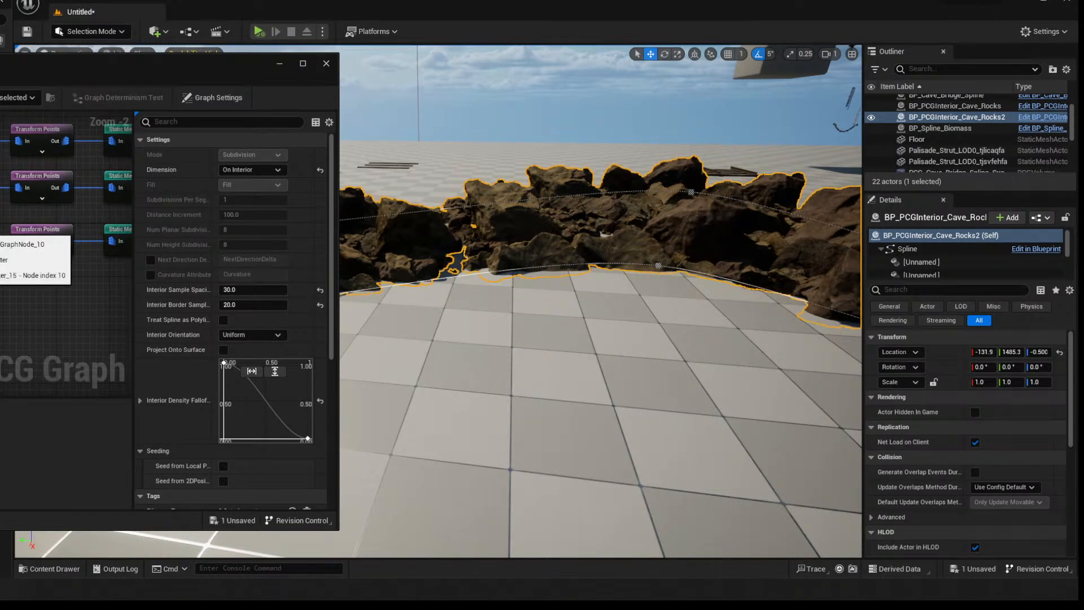
click(0, 230)
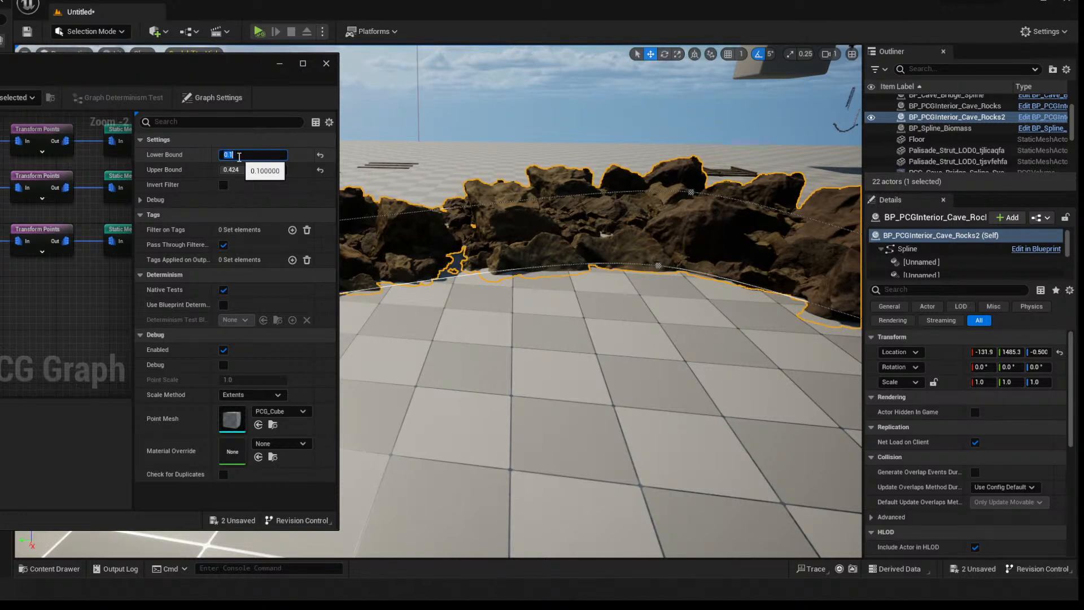
key(w)
right_drag(508, 266, 551, 314)
key(w)
key(s)
key(s)
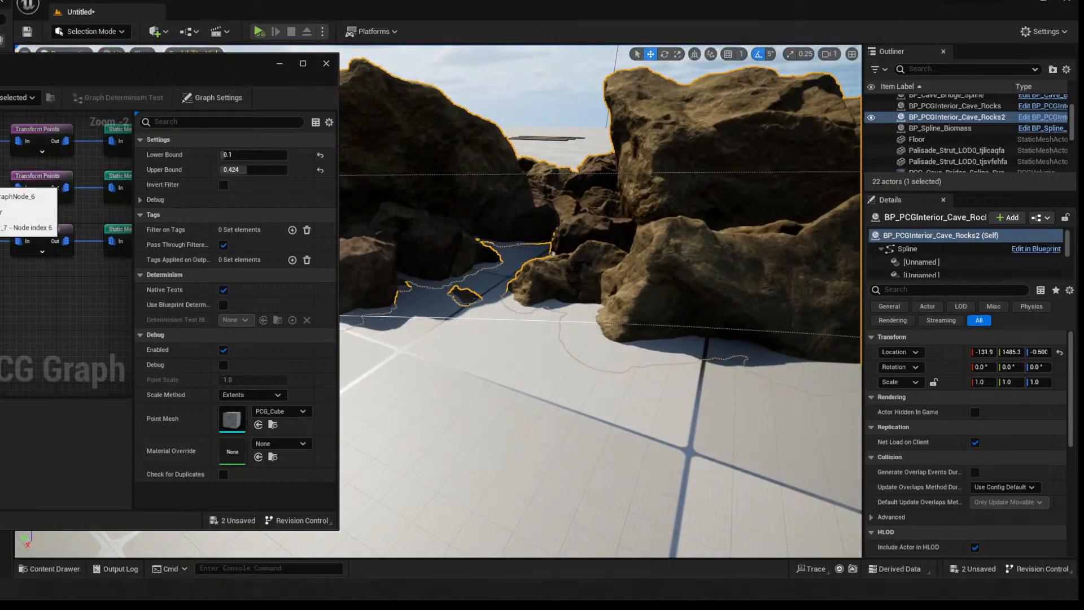
Set the middle Density Filter's Lower Bound to 0.1 and its Upper Bound to 0.25
click(2, 186)
click(239, 157)
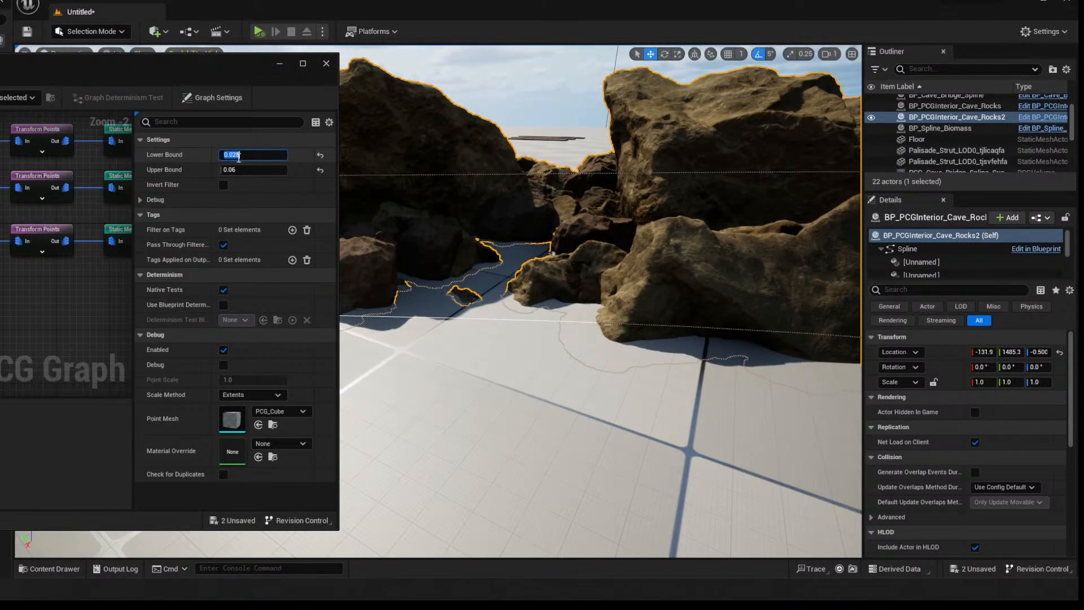
key(Tab)
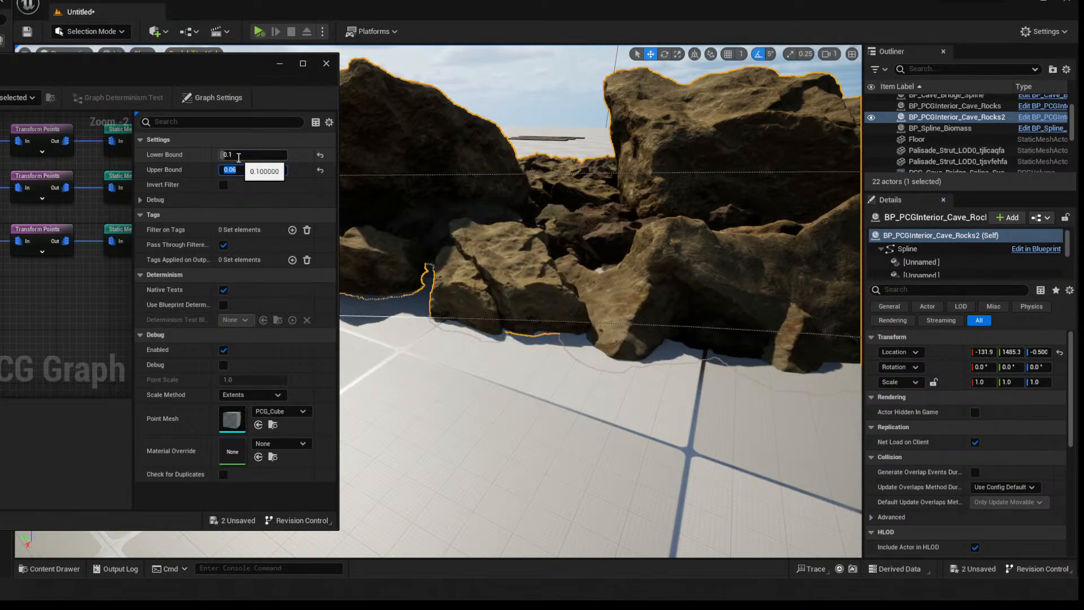
text(0.25)
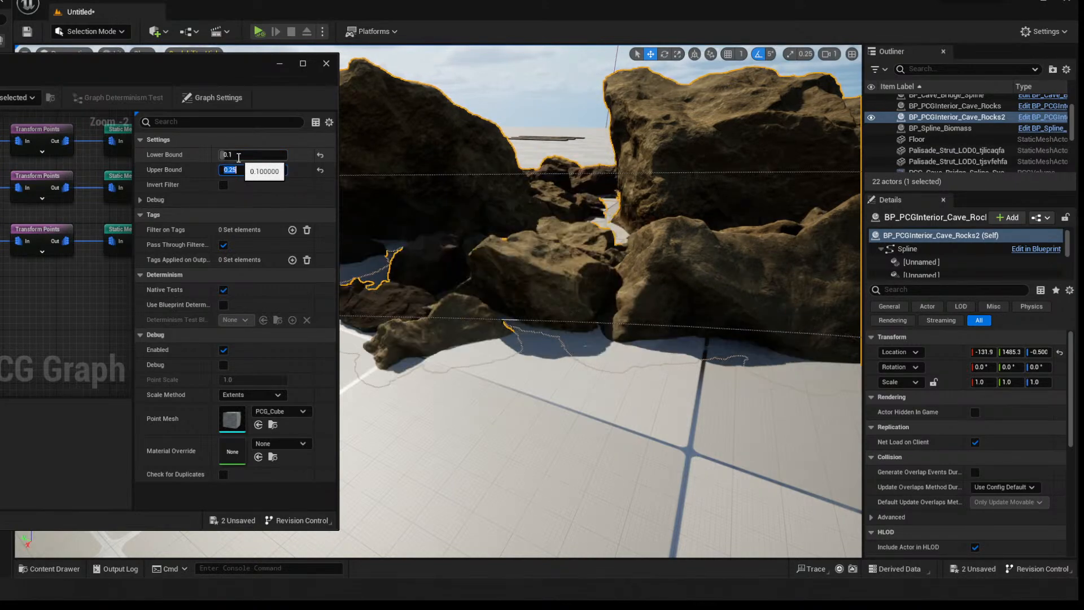
key(Return)
Set the uppermost Density Filter's Lower Bound to 0.5 and its Upper Bound to 1.0
right_drag(508, 339, 474, 396)
click(3, 161)
click(2, 136)
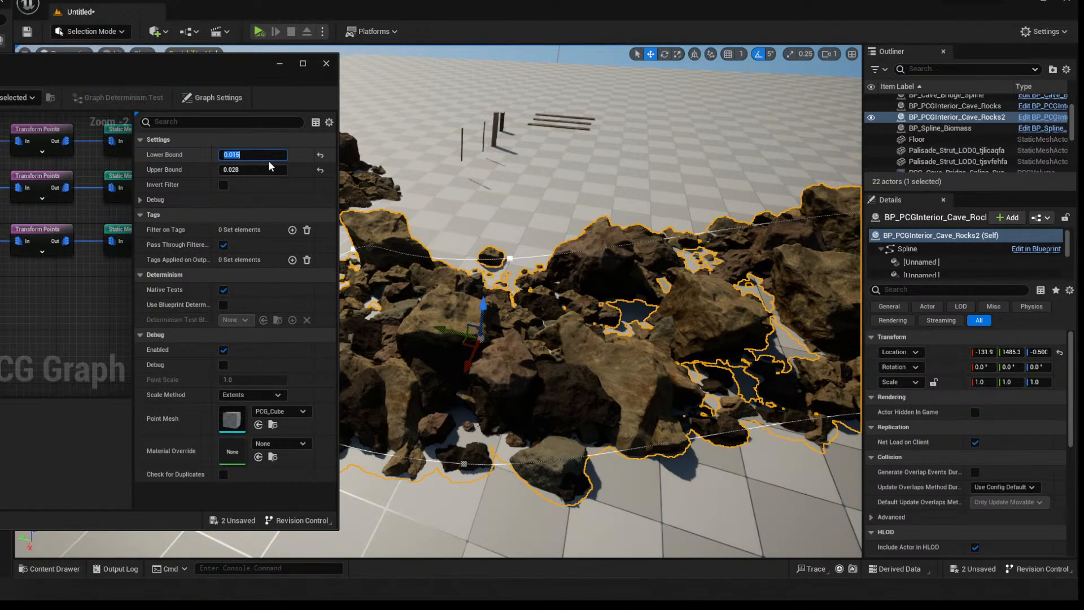
text(0.5)
key(Tab)
text(1.0)
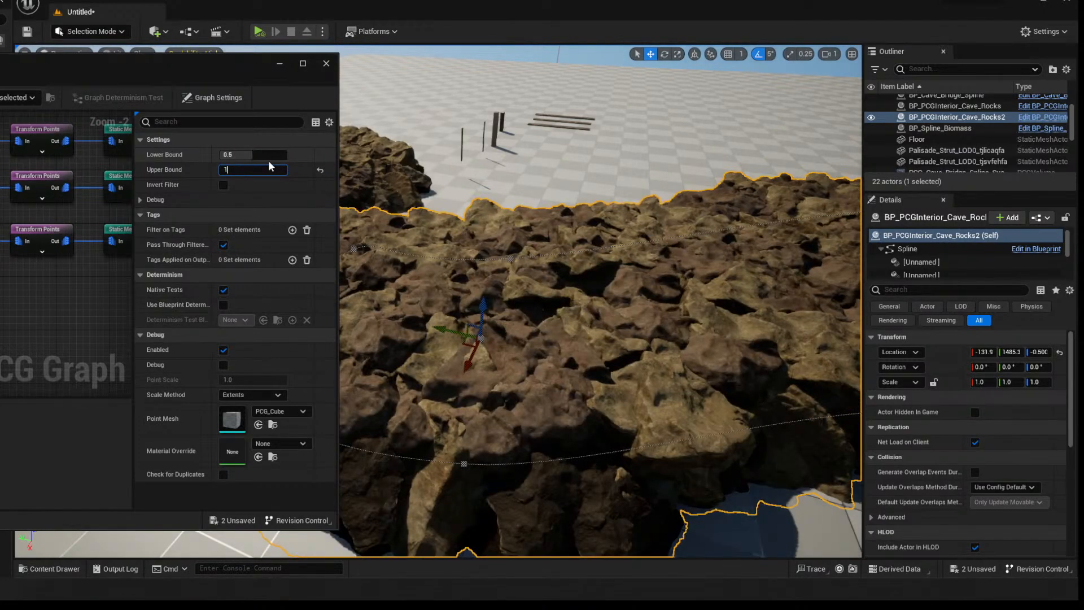
key(Tab)
Inspect the rock strip, and try Lower Bound values of 0.044, 0.068, 0.084 and 0.1 on the uppermost Density Filter
right_drag(479, 254, 633, 214)
key(w)
key(d)
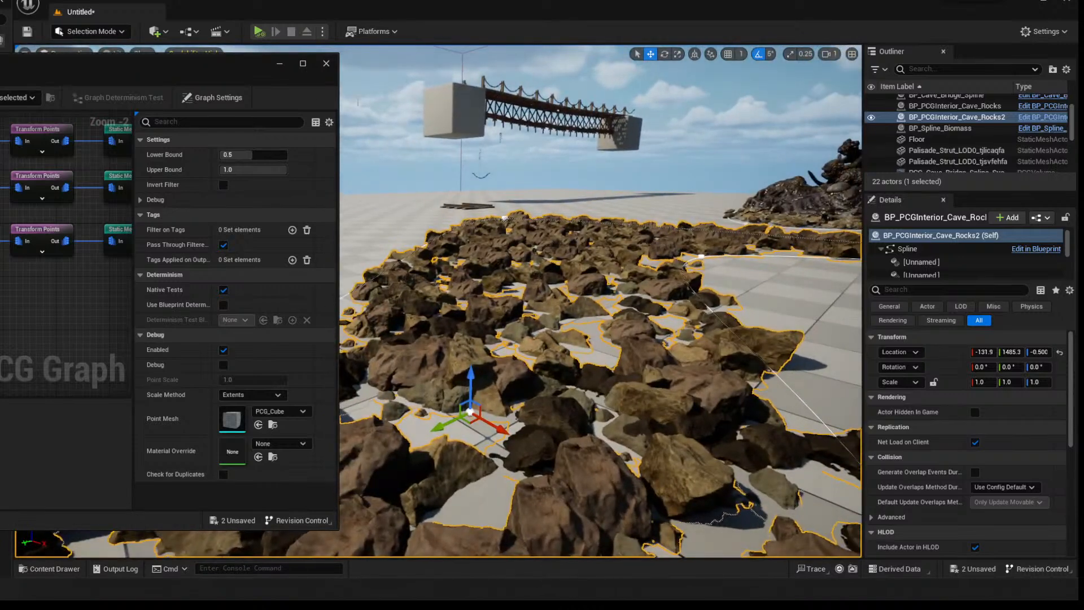
click(237, 155)
text(0.044)
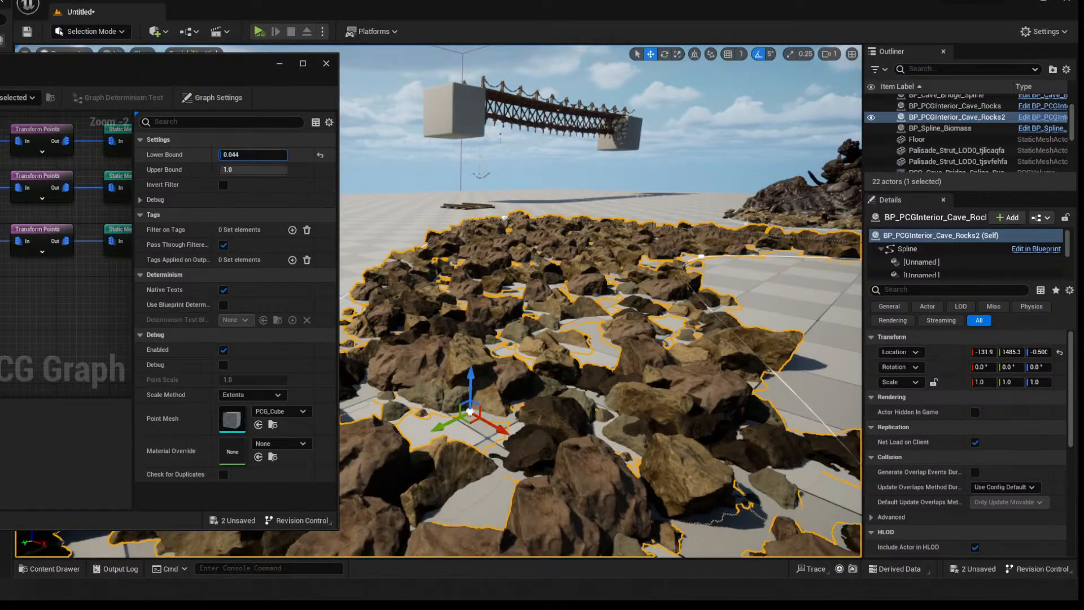
key(Return)
drag(222, 155, 233, 154)
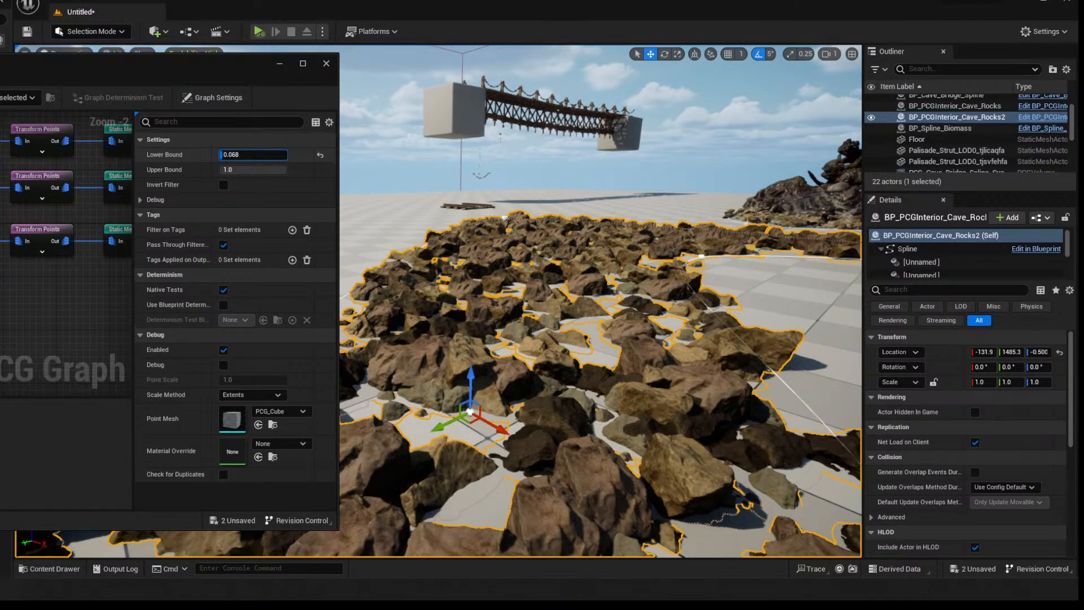
drag(229, 154, 230, 155)
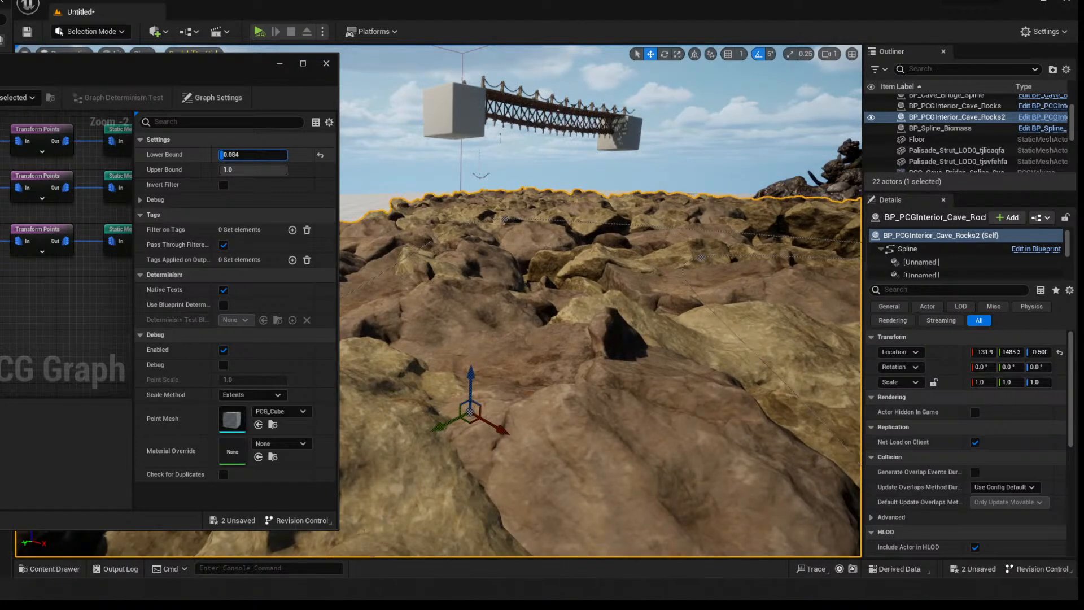
key(Return)
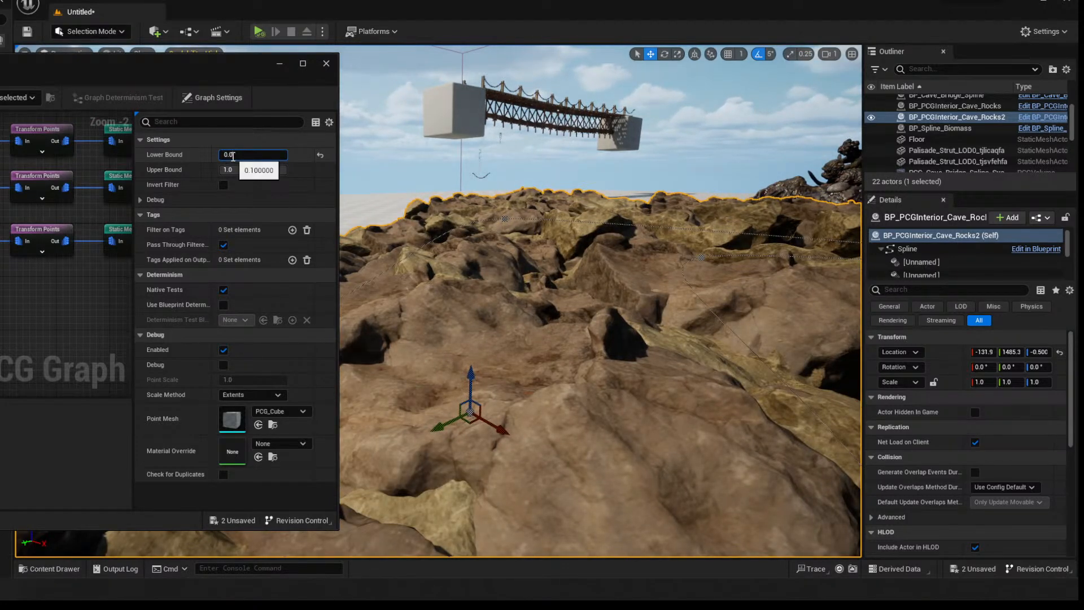
Try the uppermost Density Filter's Lower Bound at 0.15, 0.11 and 0.12, ending at 0.124
text(.15)
key(Return)
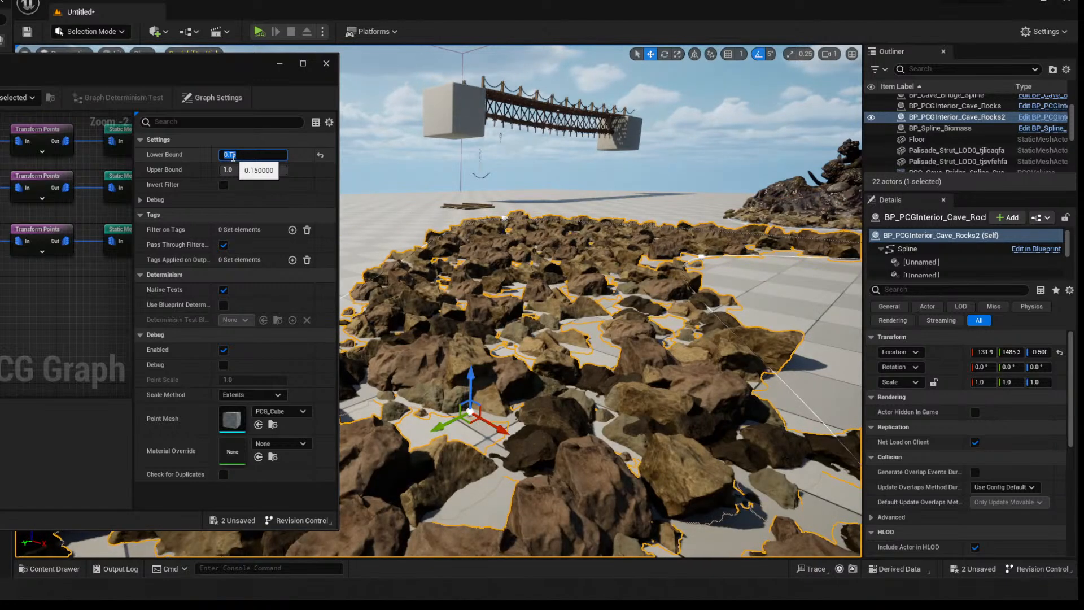
text(0.11)
key(Return)
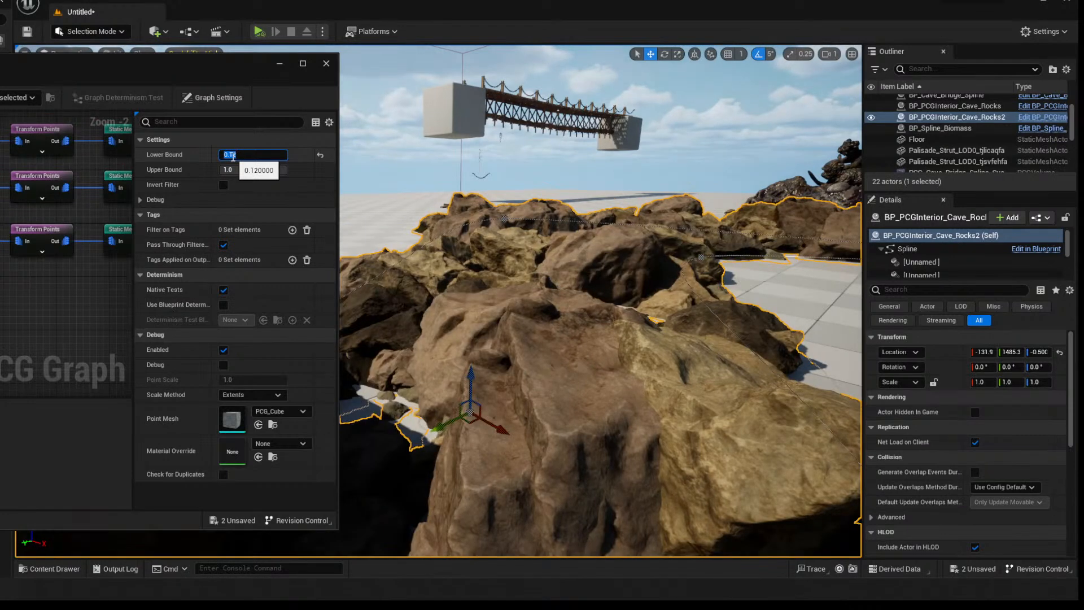
text(3)
key(Return)
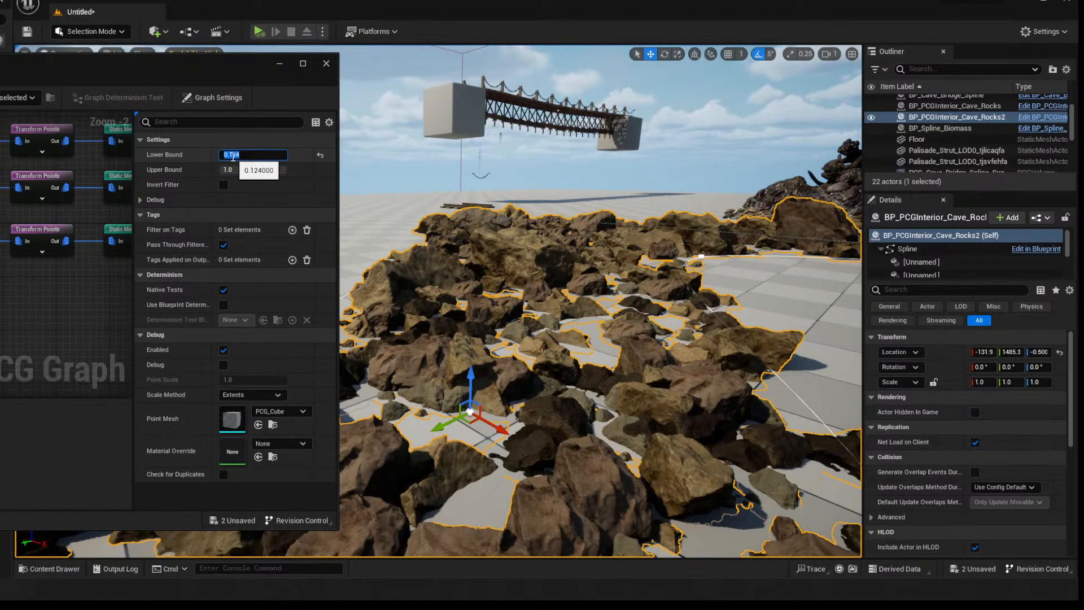
Pull the spline point midway along the strip's outer edge outward, and set the uppermost Density Filter's Lower Bound to 0.123
right_drag(429, 282, 486, 381)
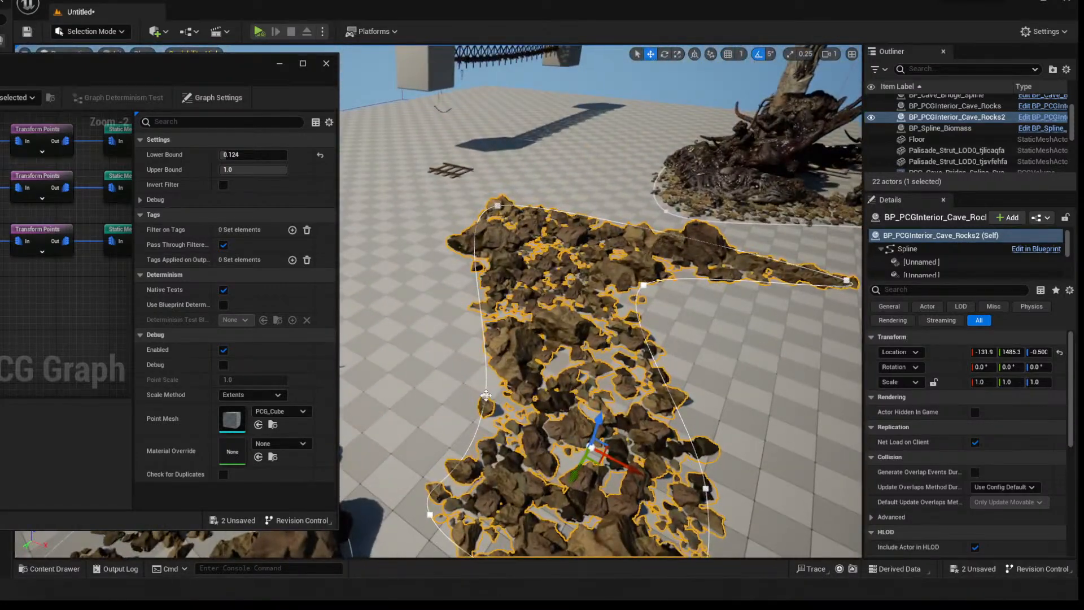
click(486, 395)
drag(510, 399, 408, 385)
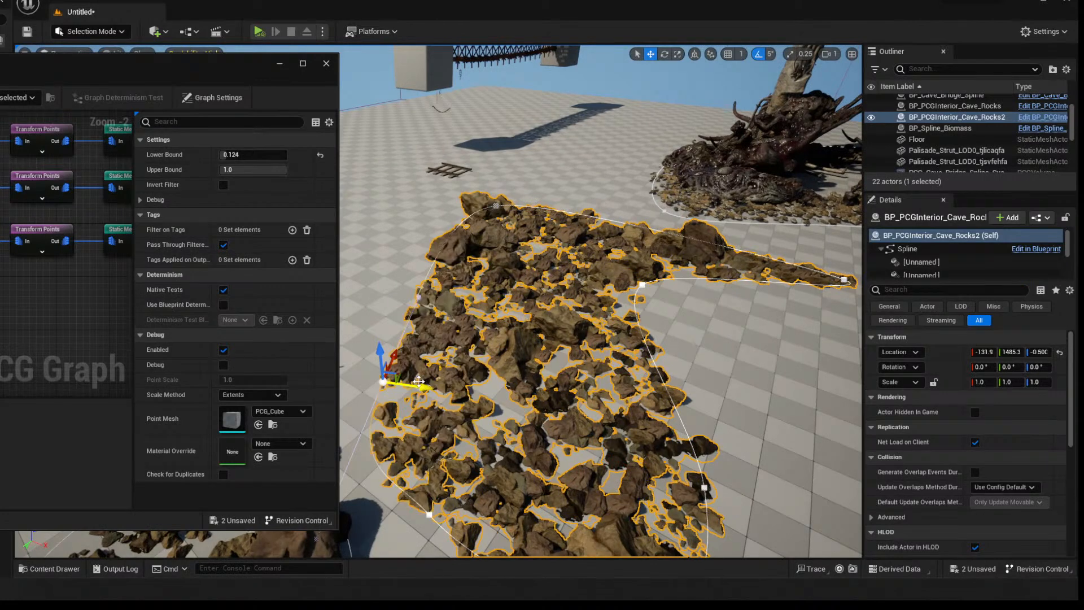
click(252, 155)
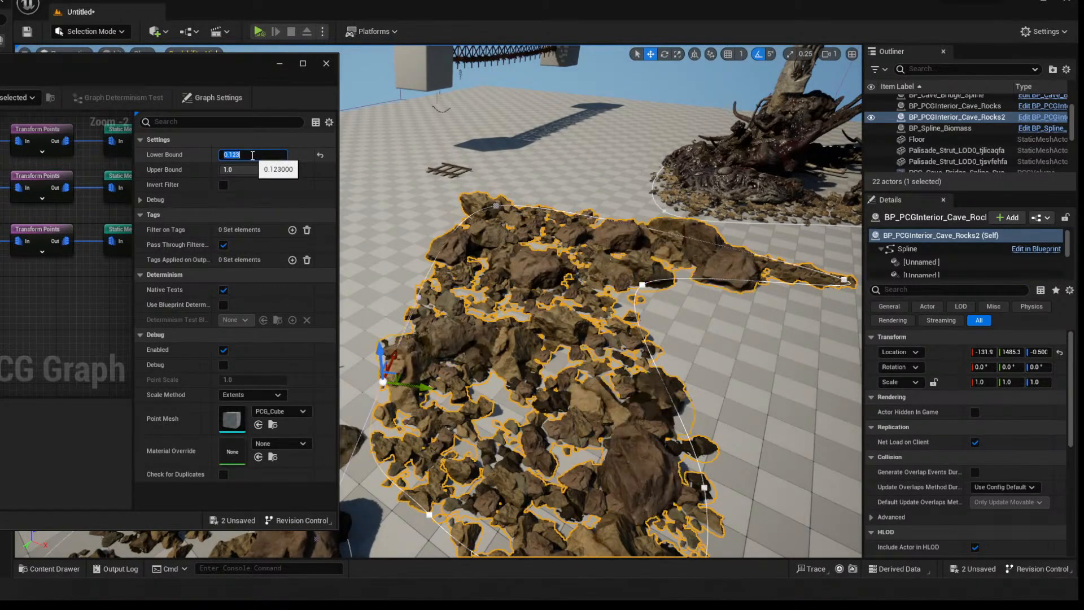
right_drag(624, 315, 590, 330)
Reposition the graph editor to expose the Density Filters, and set the middle one's Upper Bound to 0.12
drag(152, 64, 223, 77)
click(273, 196)
click(336, 183)
text(0.12)
key(Return)
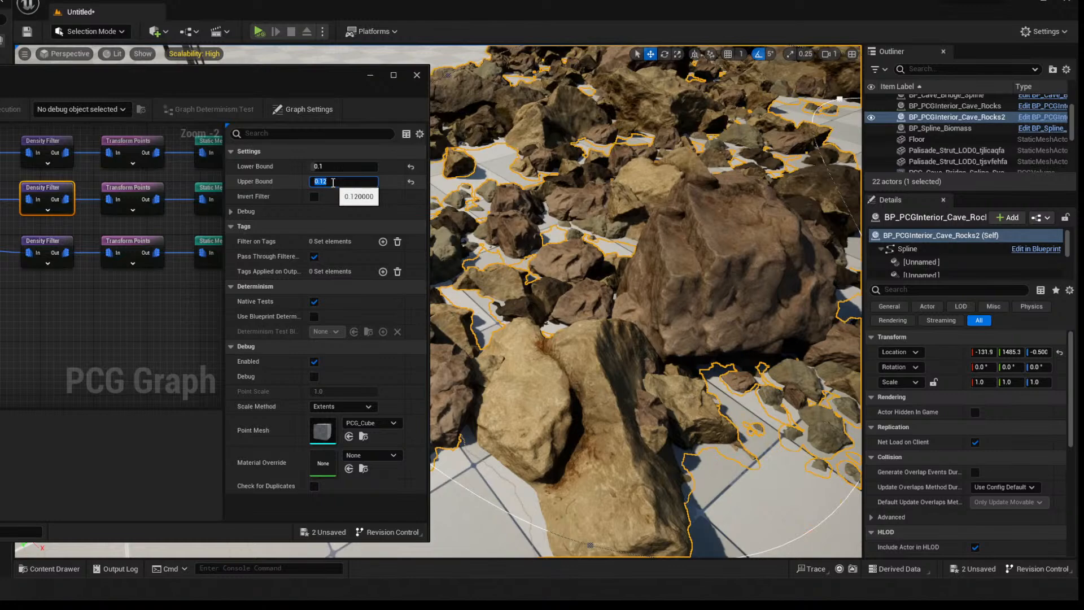
Move the spline point at the inner bend outward to fill the corner, and inspect the rocks from nearby
key(s)
right_drag(508, 237, 514, 214)
key(w)
right_drag(653, 330, 658, 349)
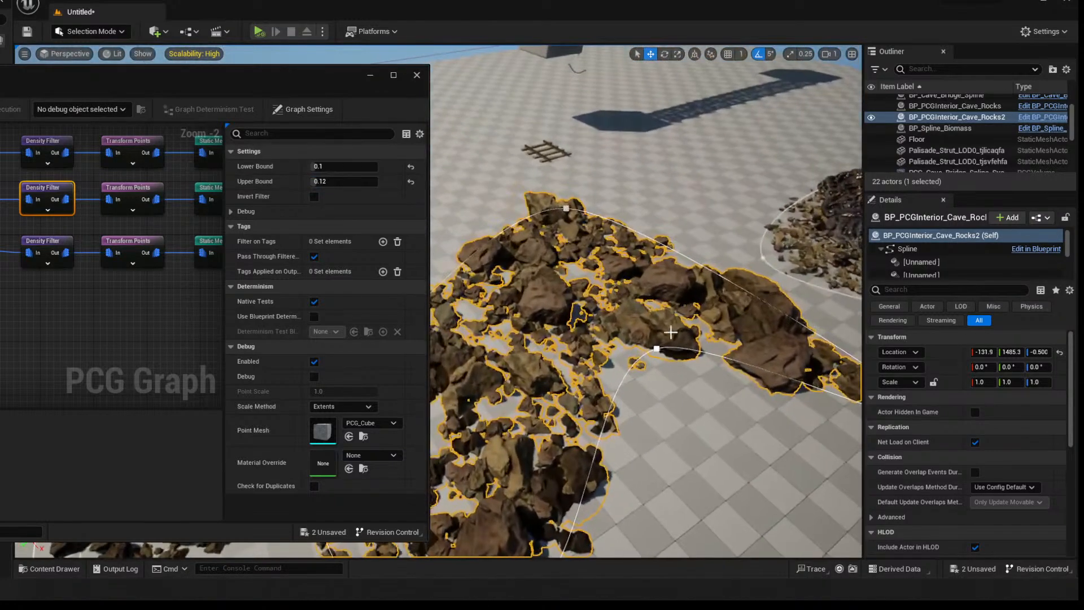
drag(632, 328, 663, 356)
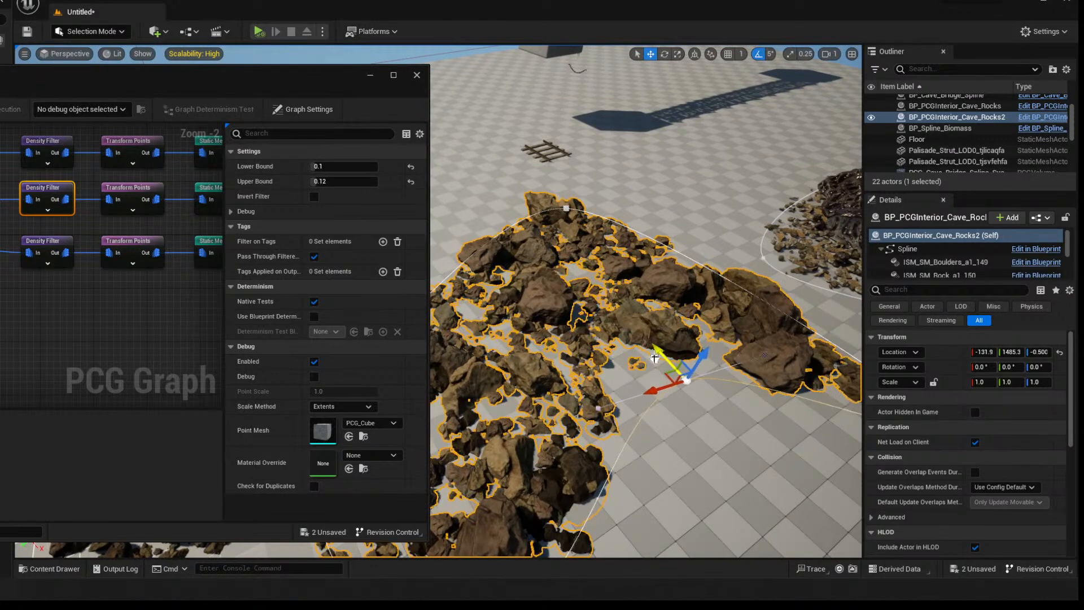
key(s)
right_drag(662, 356, 670, 387)
key(w)
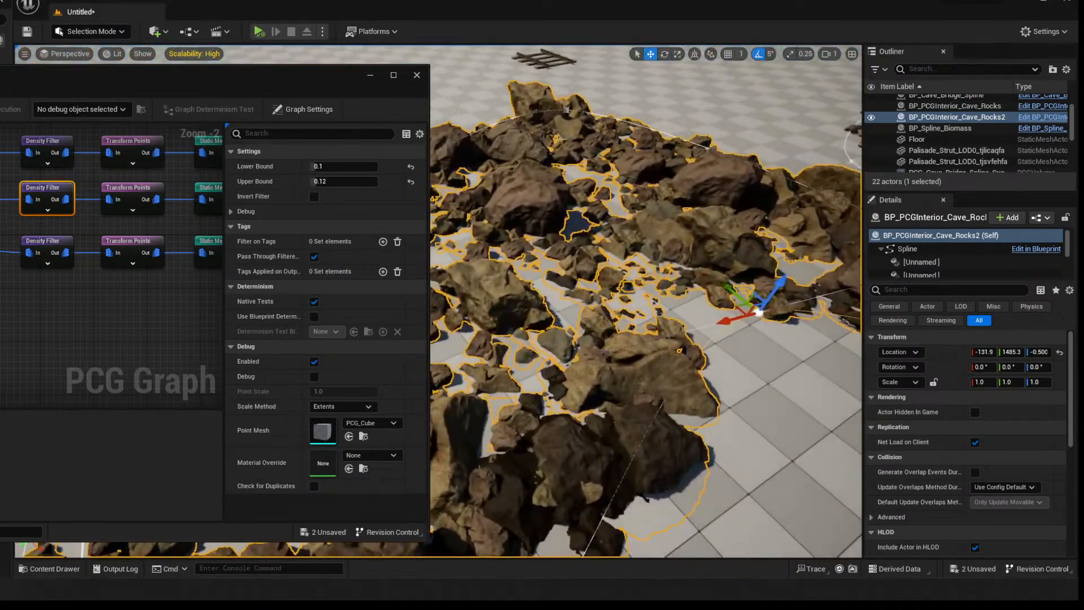
Set the larger rocks' Spline Sampler to 100 for both Interior Sample Spacing and Interior Border Sample Spacing
click(2, 148)
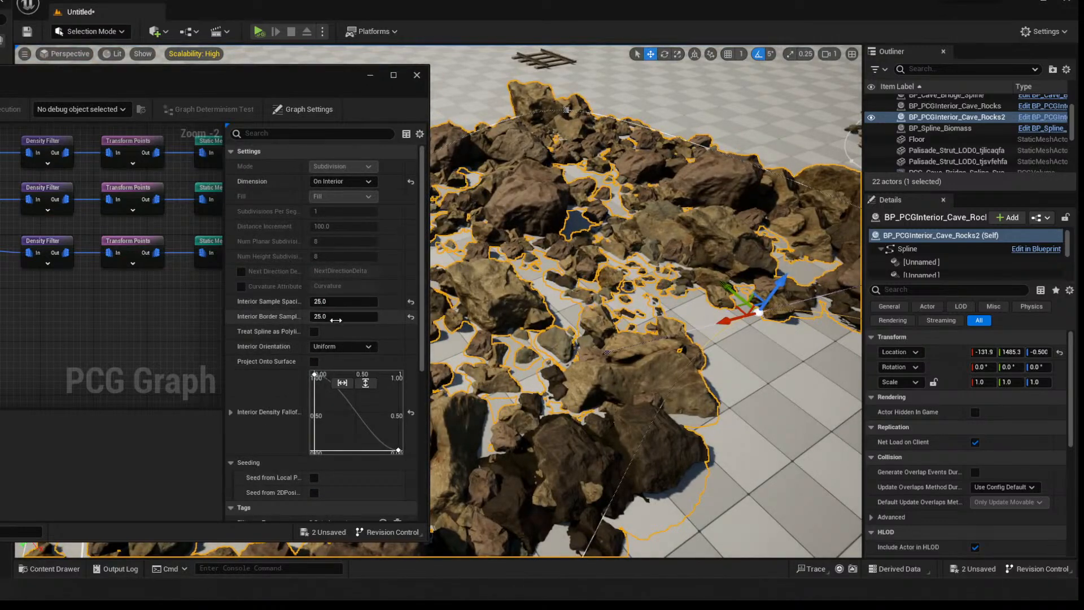
click(342, 301)
text(100)
key(Tab)
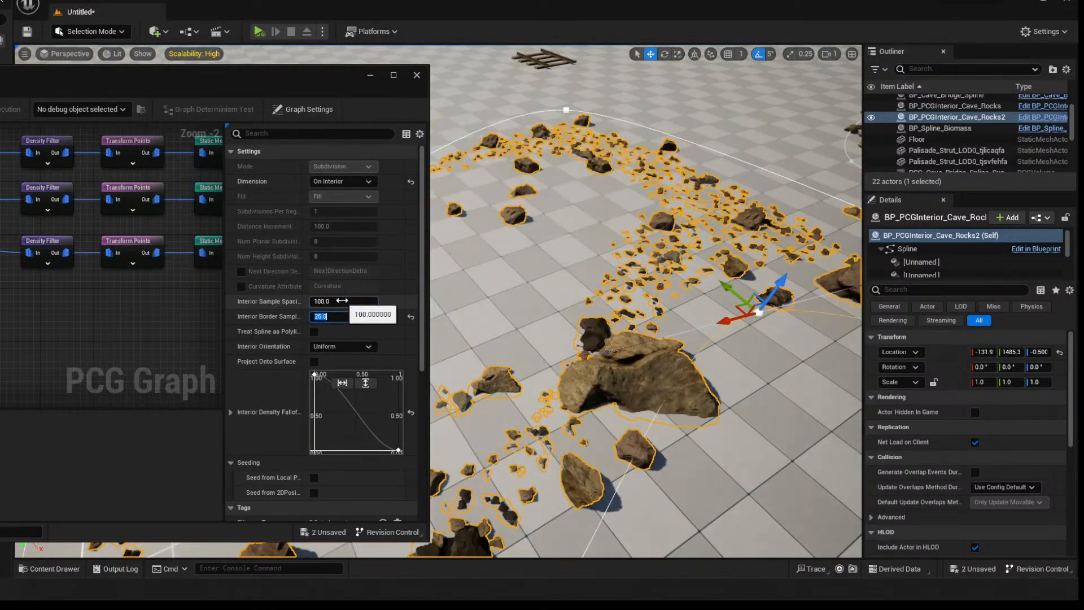
text(100)
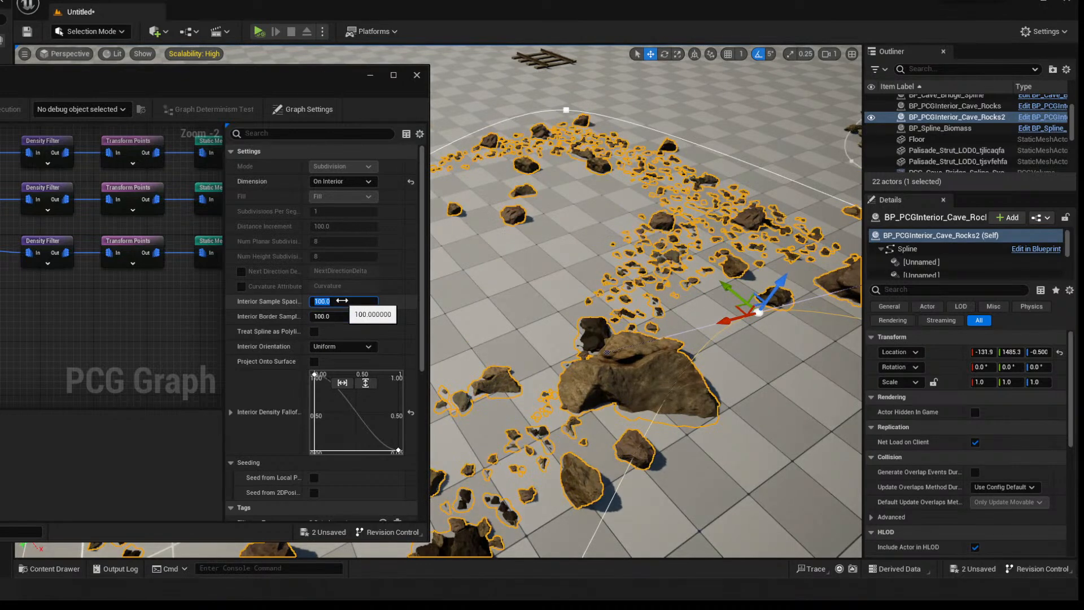
Lower both the Interior Sample Spacing and the Interior Border Sample Spacing to 50
click(341, 300)
text(50)
key(Tab)
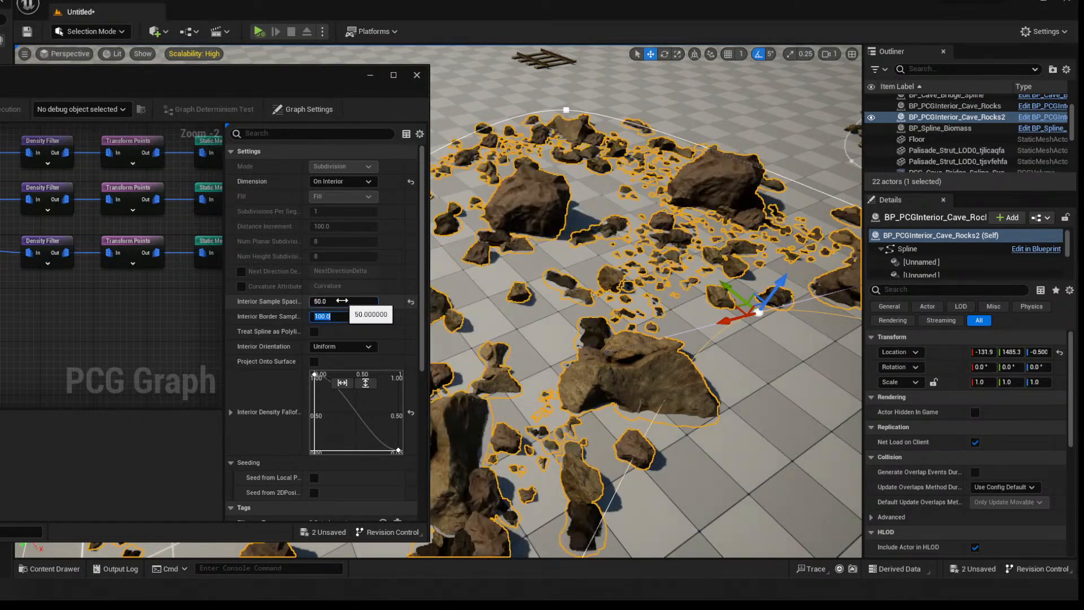
Try Interior Sample Spacing values of 10, 20 and 25 to compare the rock density
click(342, 300)
text(10)
key(Tab)
click(341, 300)
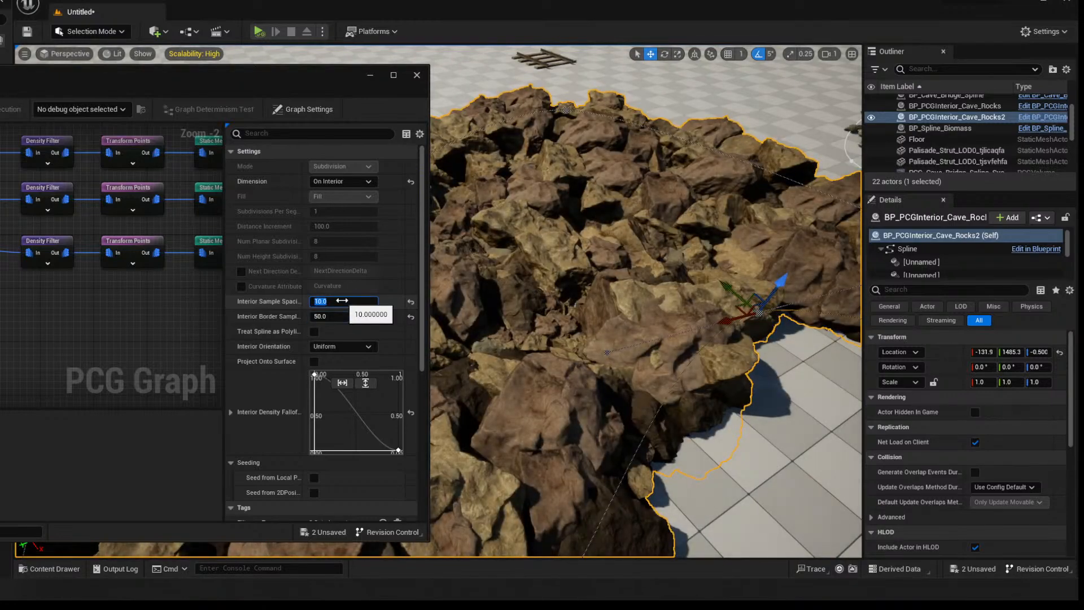
text(20)
key(Tab)
click(341, 301)
text(25)
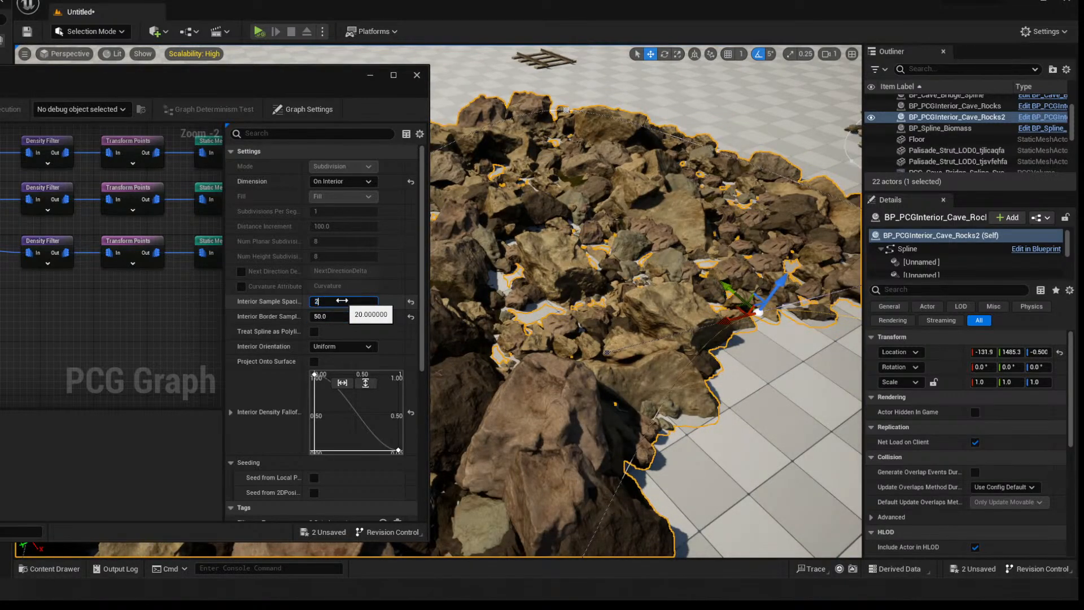
key(Tab)
Set the Spline Sampler's Interior Sample Spacing to 60 for a sparser scatter of rocks
click(341, 301)
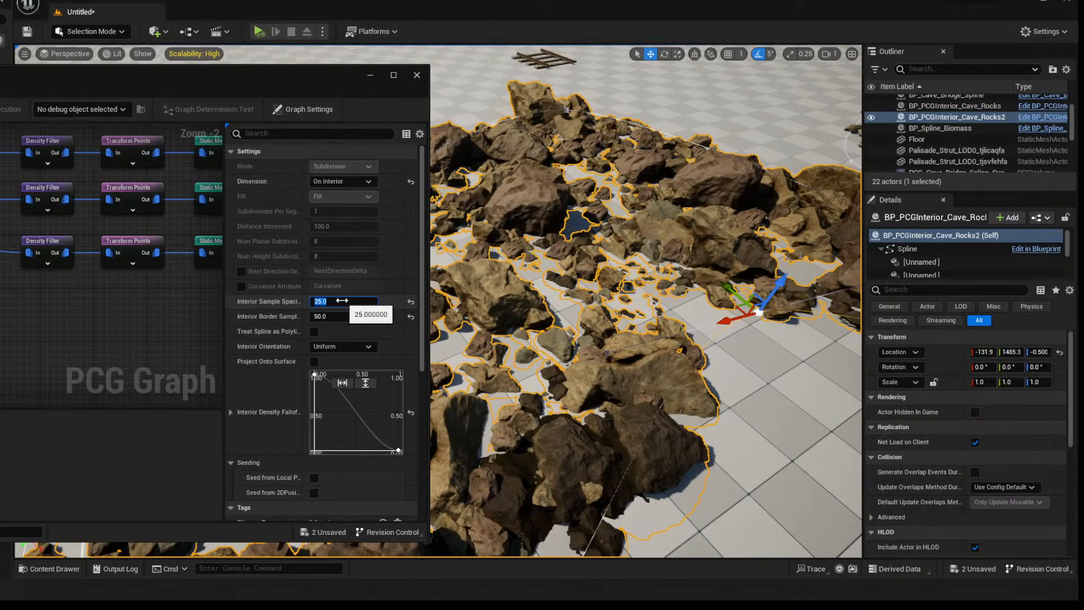
key(Tab)
click(341, 301)
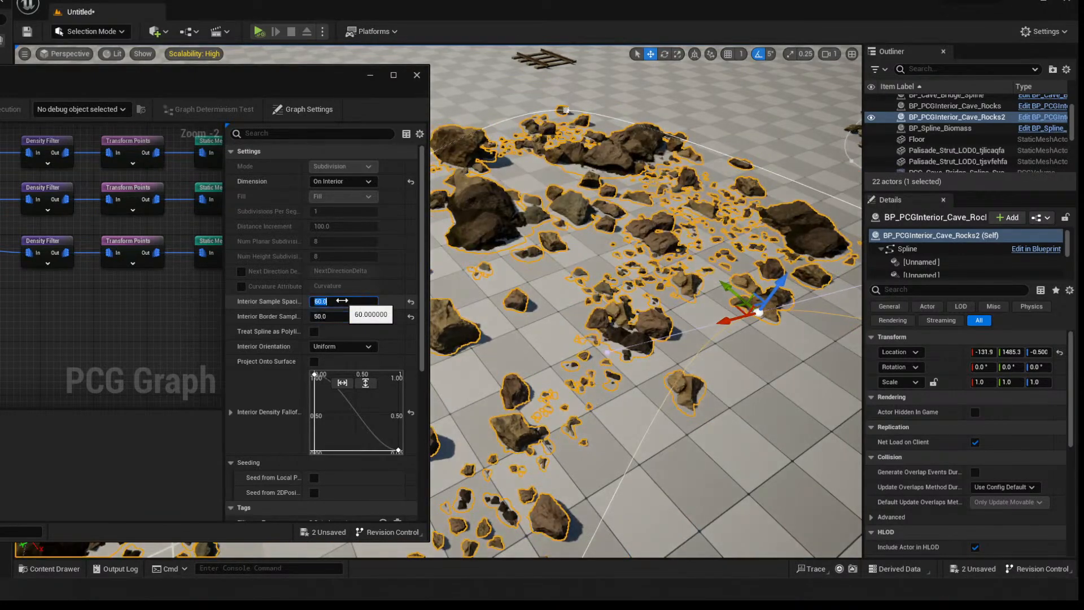
Set the Spline Sampler's Interior Sample Spacing to 30 for a denser scatter of the larger rocks
text(30)
key(Tab)
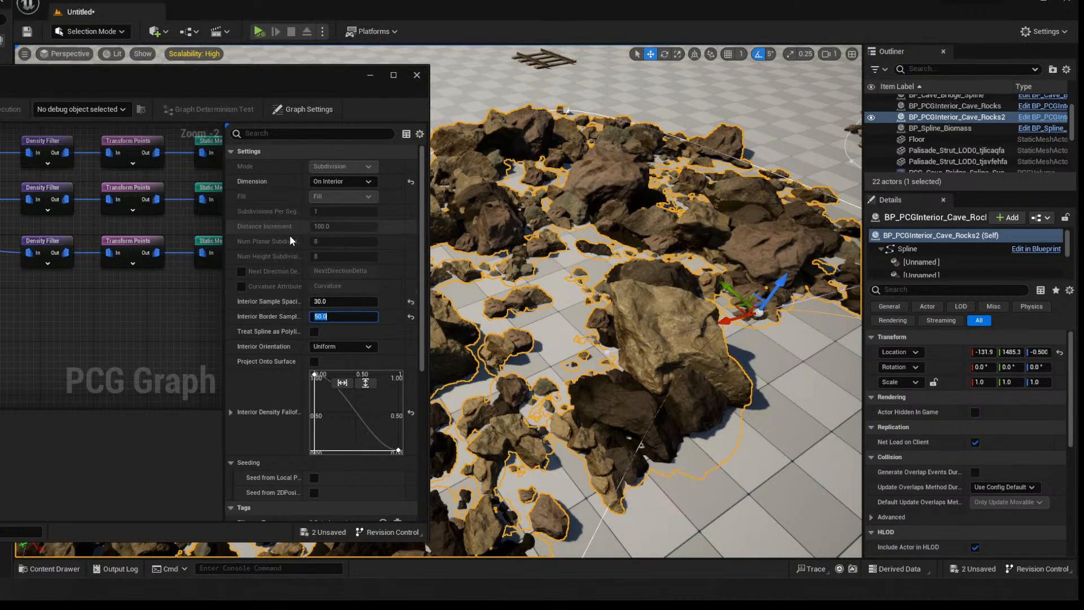
click(16, 140)
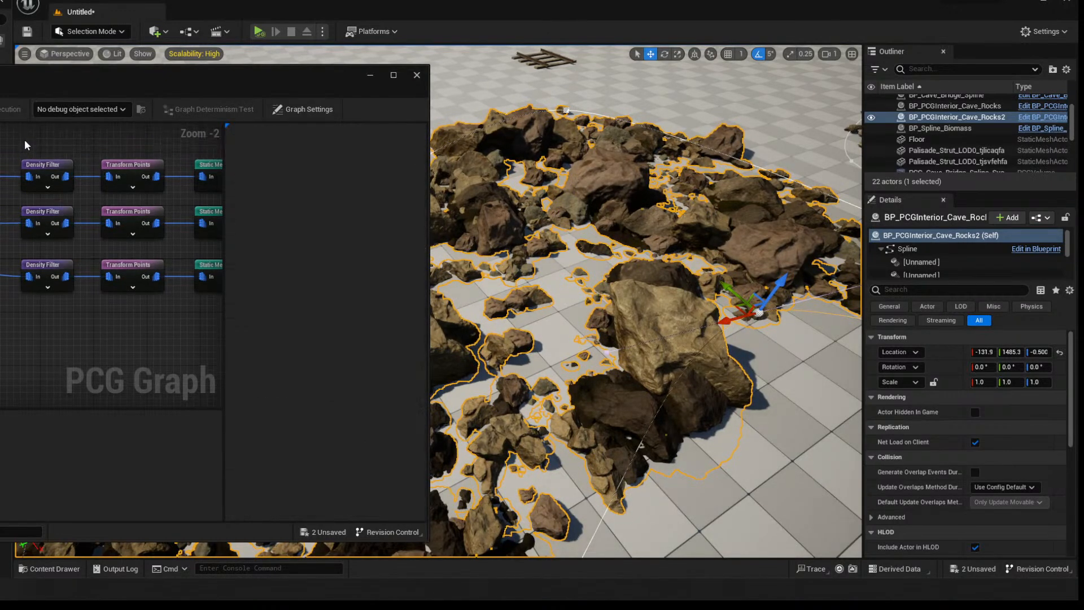
Try inverting the first row's Density Filter with Upper Bound 0.072 and Lower Bound 1.0, and reset both bounds to their defaults
click(46, 183)
click(314, 196)
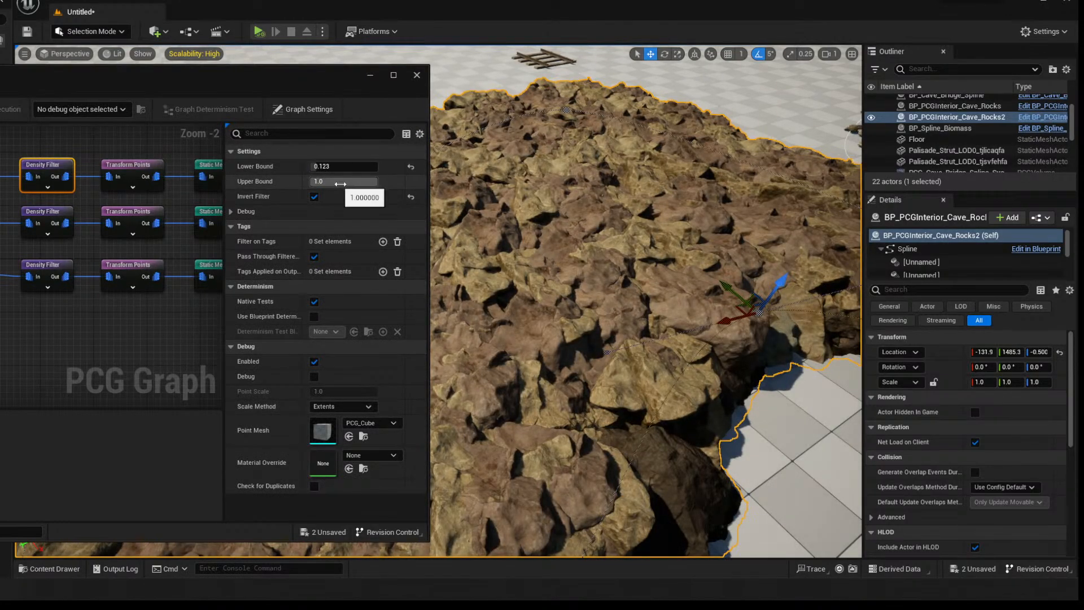
drag(356, 181, 319, 181)
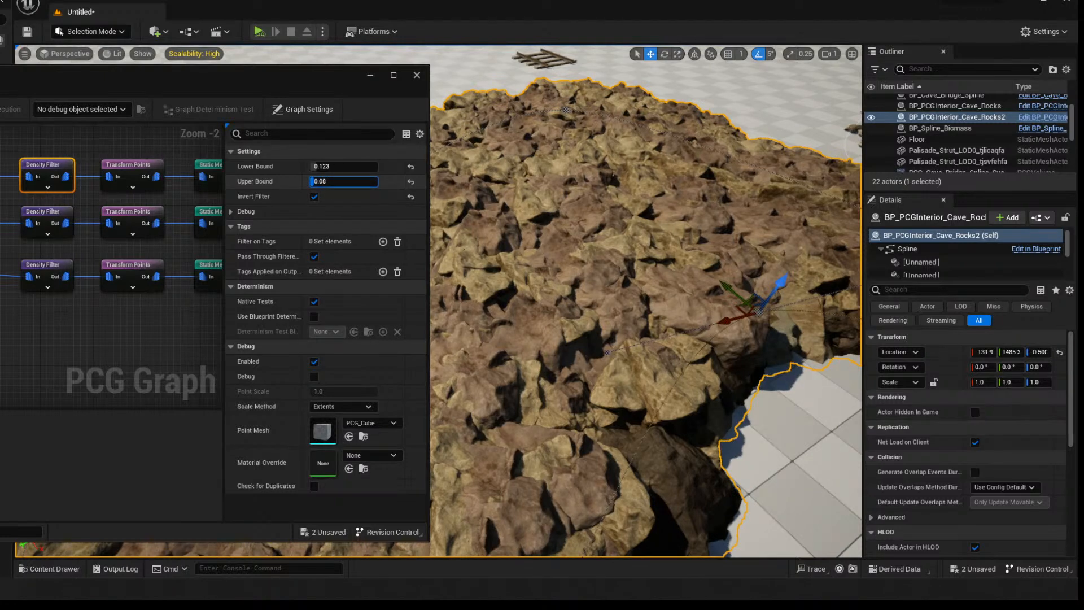
drag(315, 166, 349, 166)
click(410, 167)
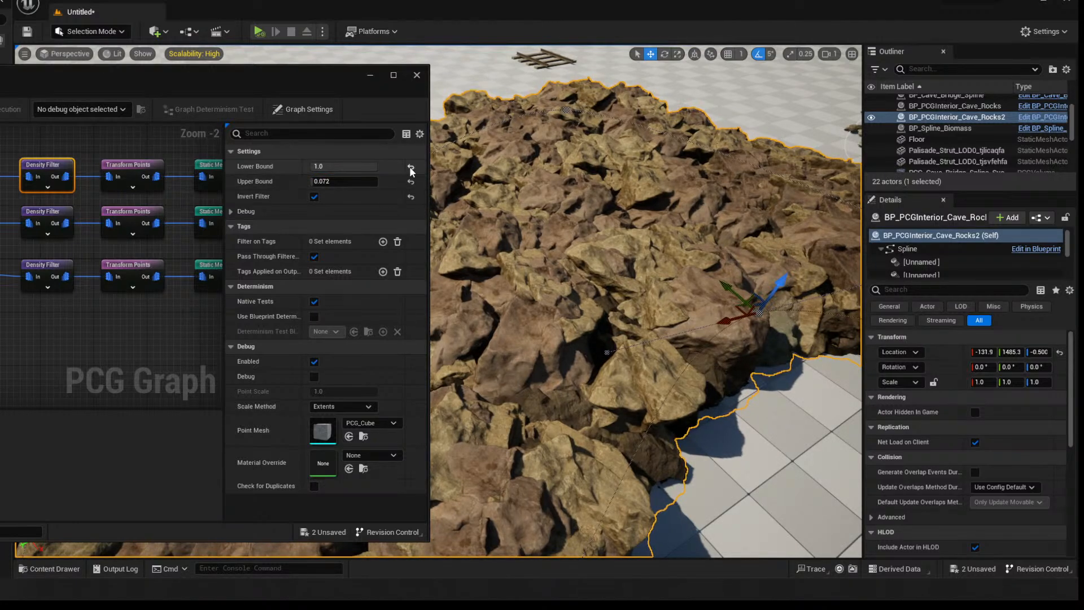
click(411, 182)
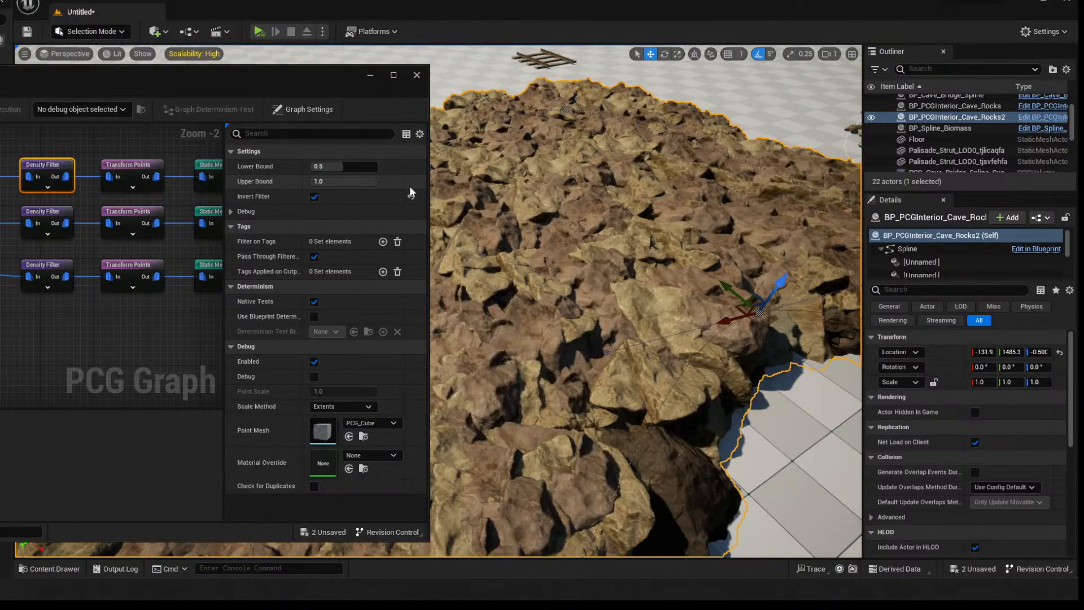
Try the first row's Density Filter without inversion and with a Lower Bound of 1.0
click(314, 197)
drag(340, 166, 377, 169)
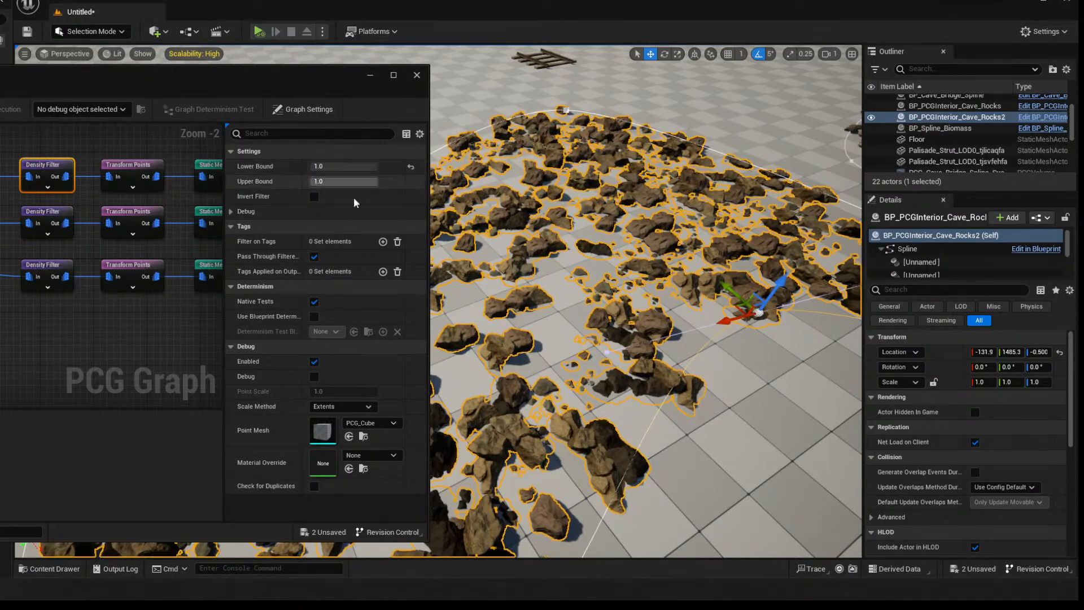
click(146, 340)
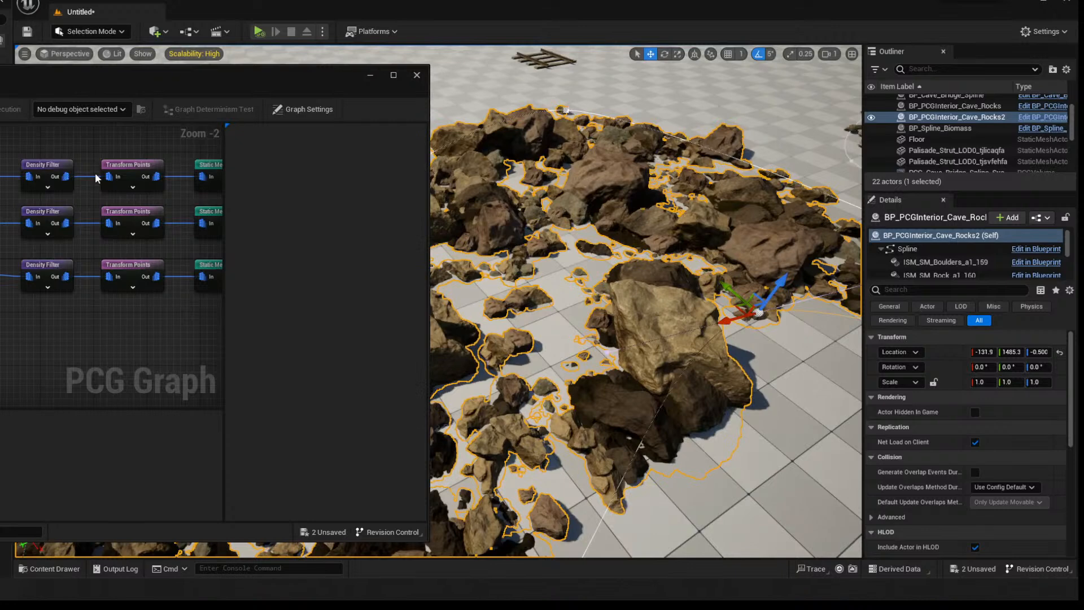
Set both Interior Sample Spacing and Interior Border Sample Spacing to 10 on the Spline Sampler feeding the smallest rocks
right_drag(31, 333, 87, 317)
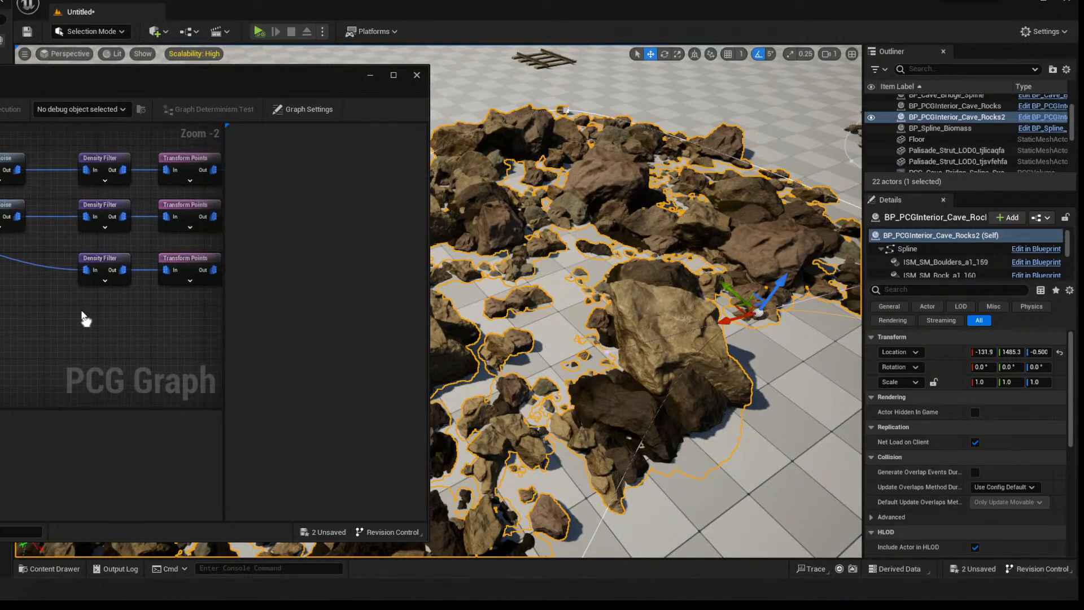
click(331, 300)
text(10)
key(Tab)
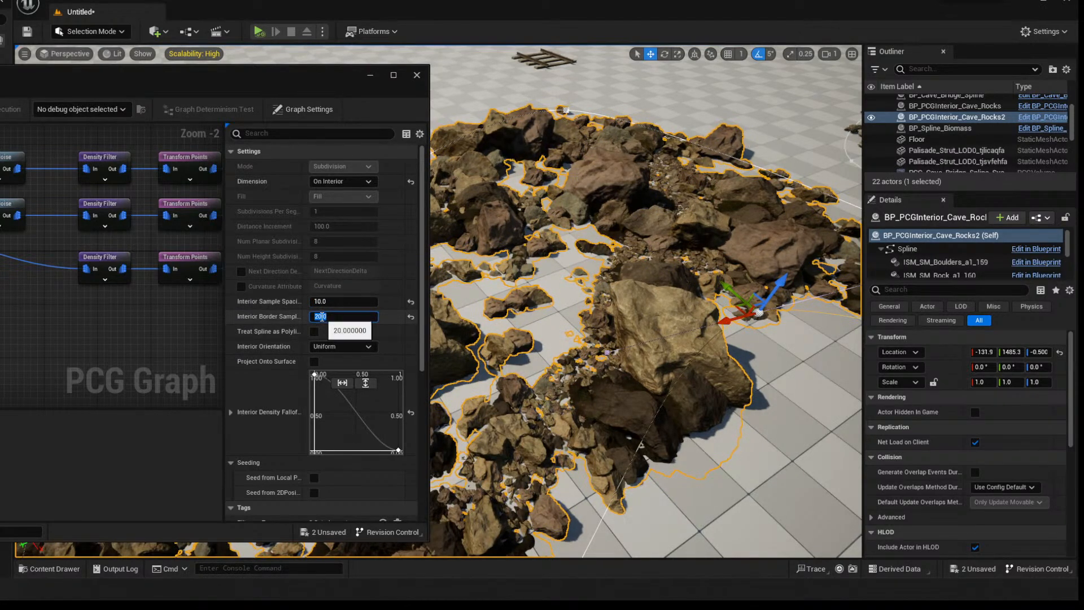
text(10)
key(Return)
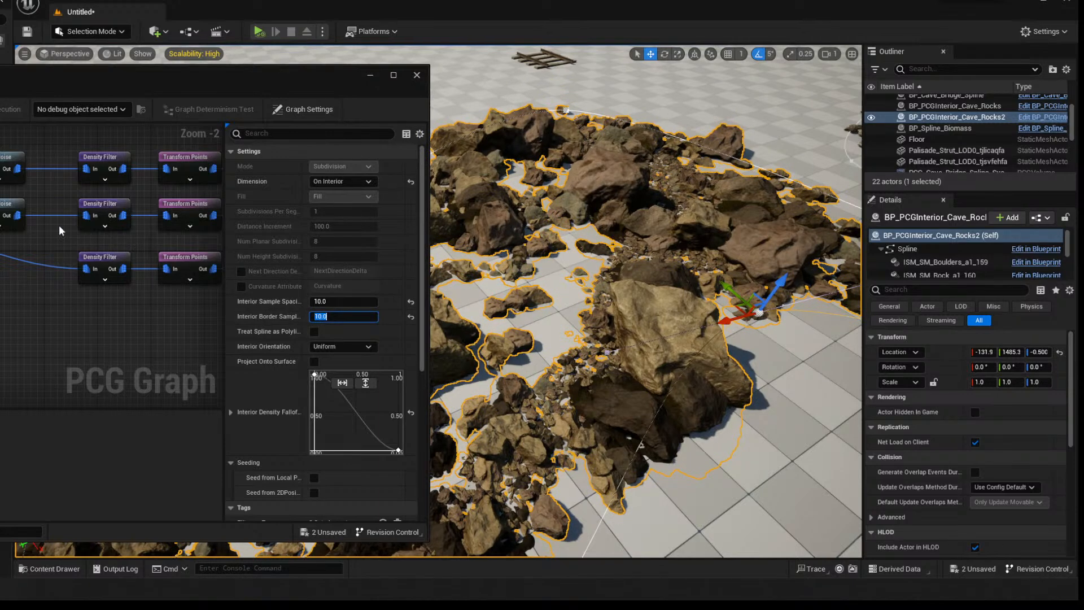
Raise the Upper Bound of the third row's Density Filter to 0.88
click(112, 280)
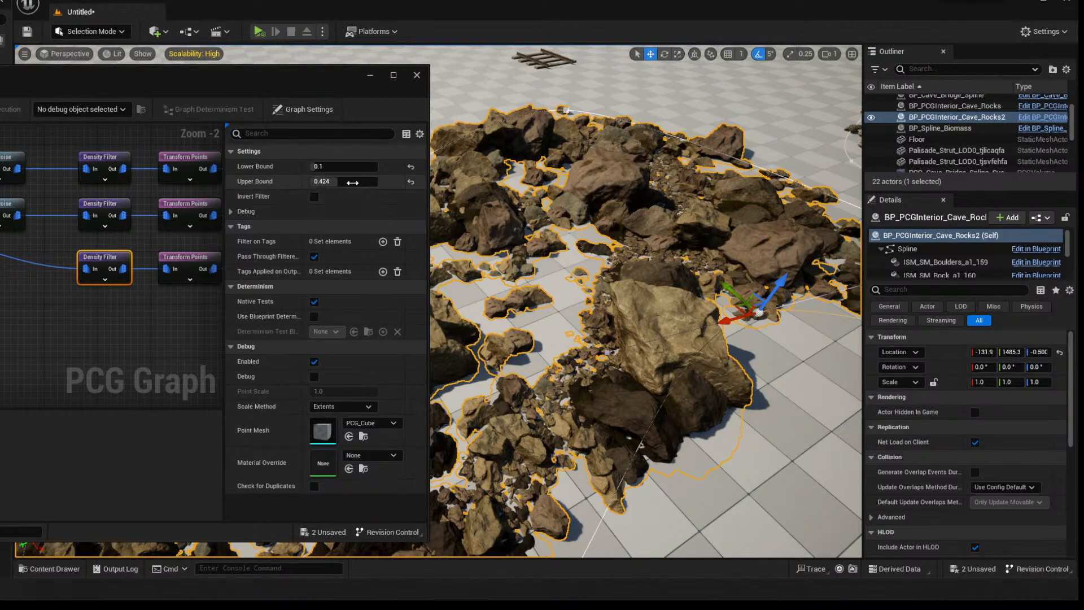
drag(350, 181, 367, 181)
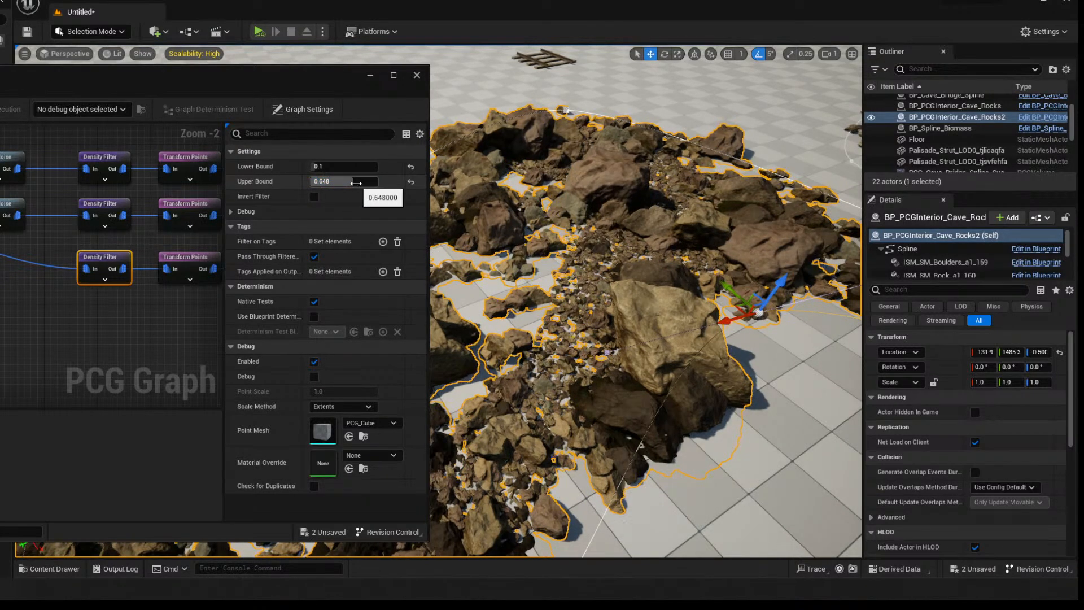
drag(351, 181, 370, 182)
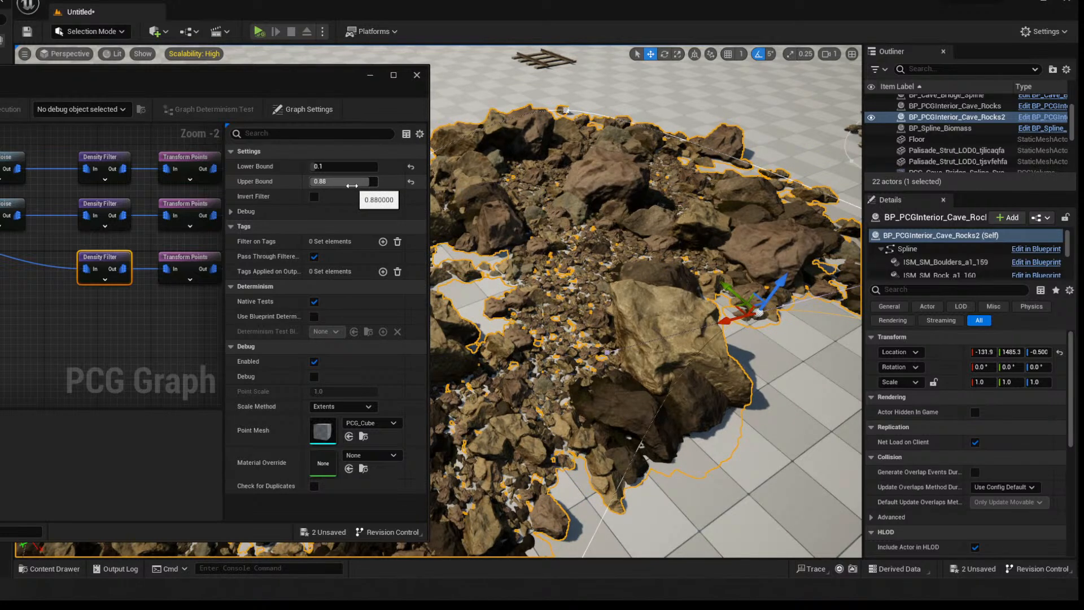
Invert the third row's Density Filter and tune its bounds, with Lower Bound 0.884 and Upper Bound around 0.968
click(315, 197)
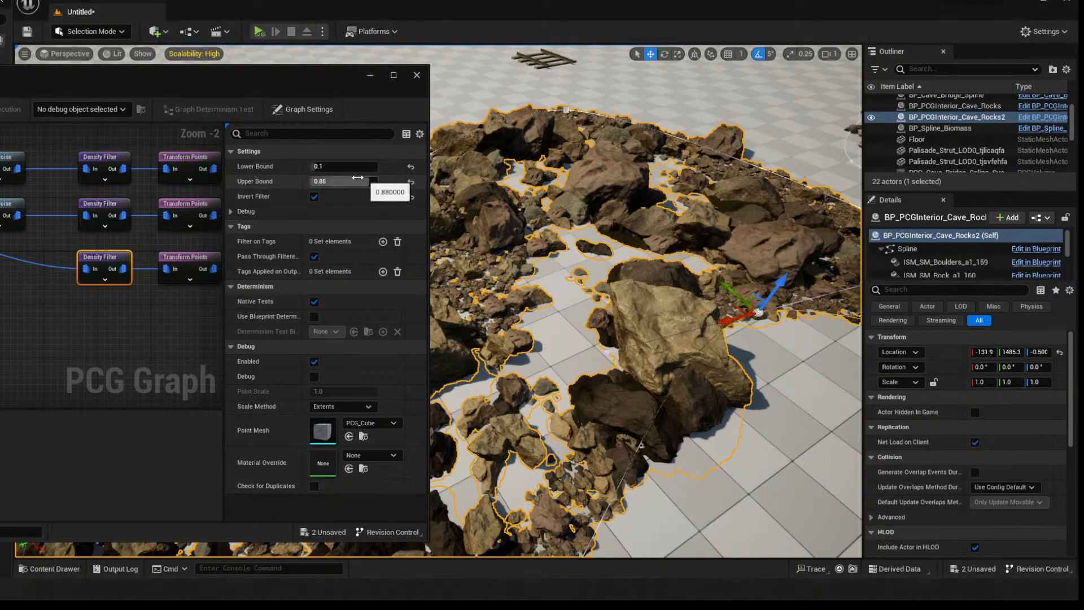
drag(317, 167, 355, 168)
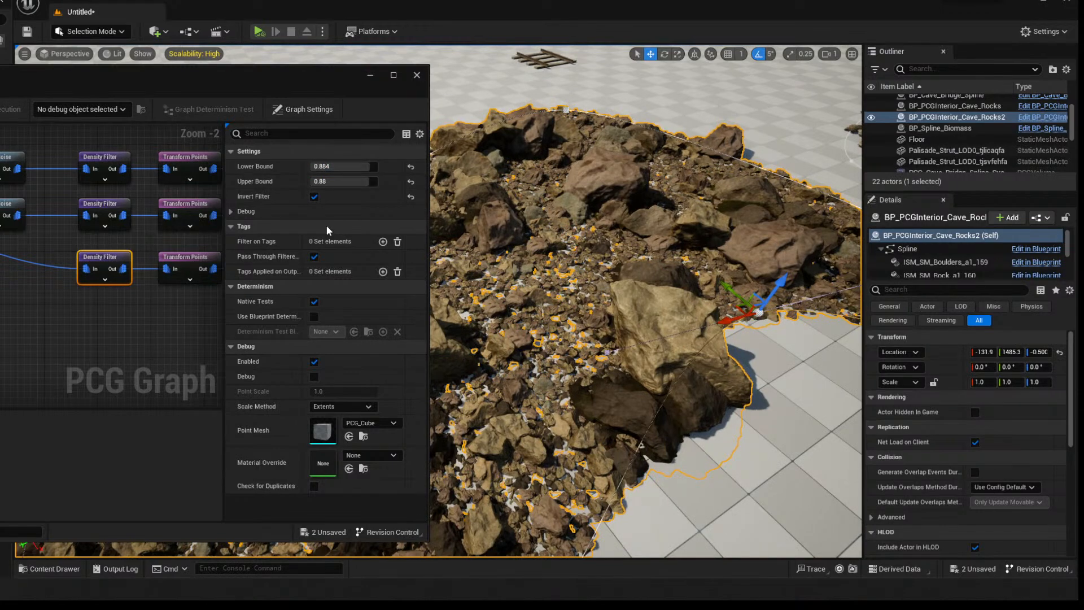
drag(374, 182, 362, 187)
drag(358, 85, 142, 55)
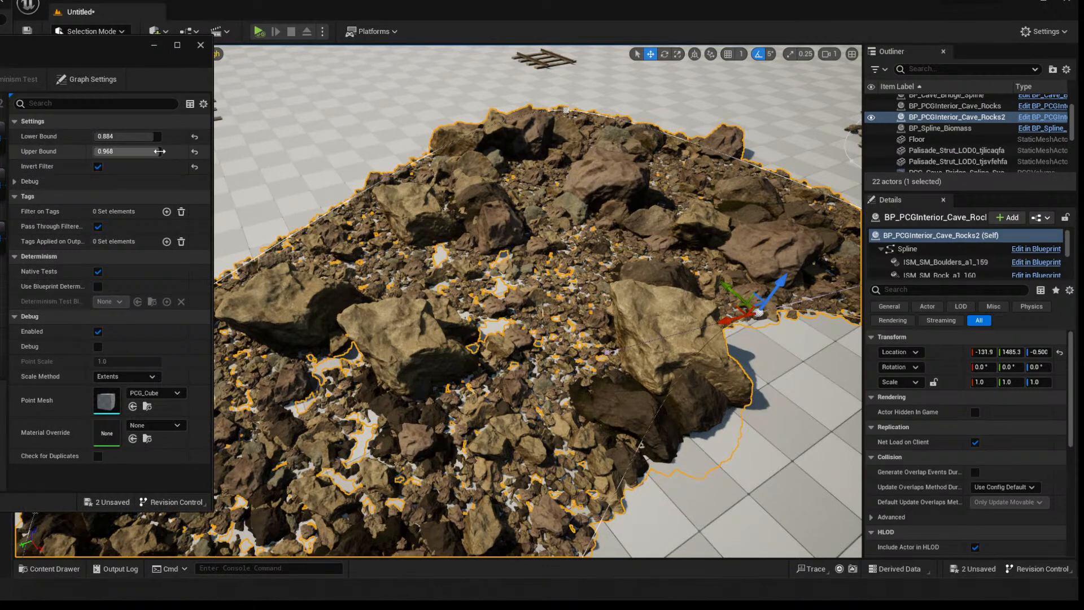
drag(159, 139, 153, 151)
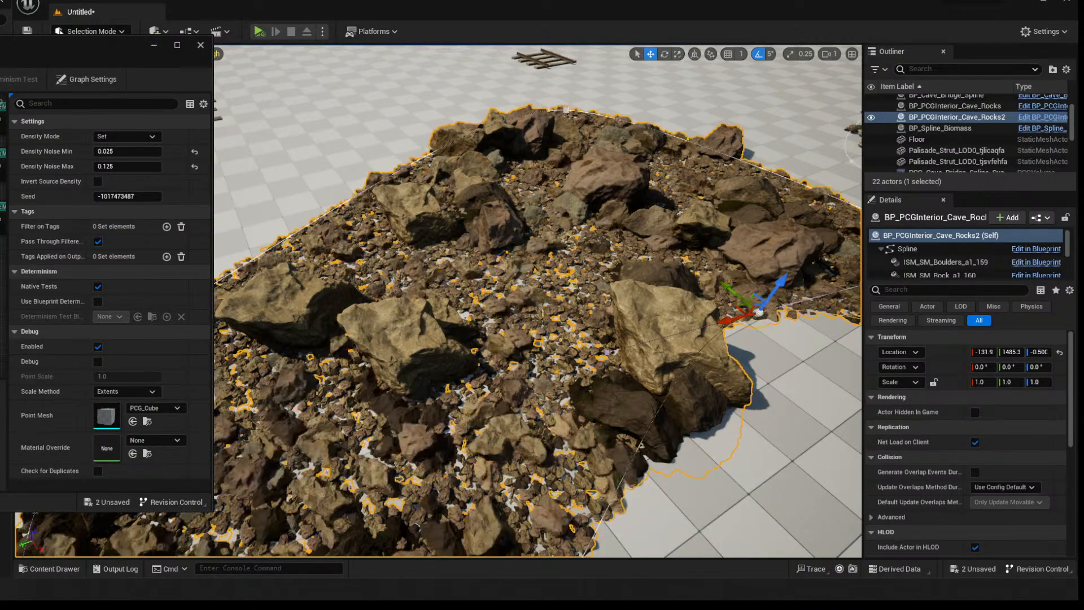
Align the third Density Noise node with those above and remove the direct link between the Spline Sampler and the third Density Filter
right_drag(461, 357, 382, 323)
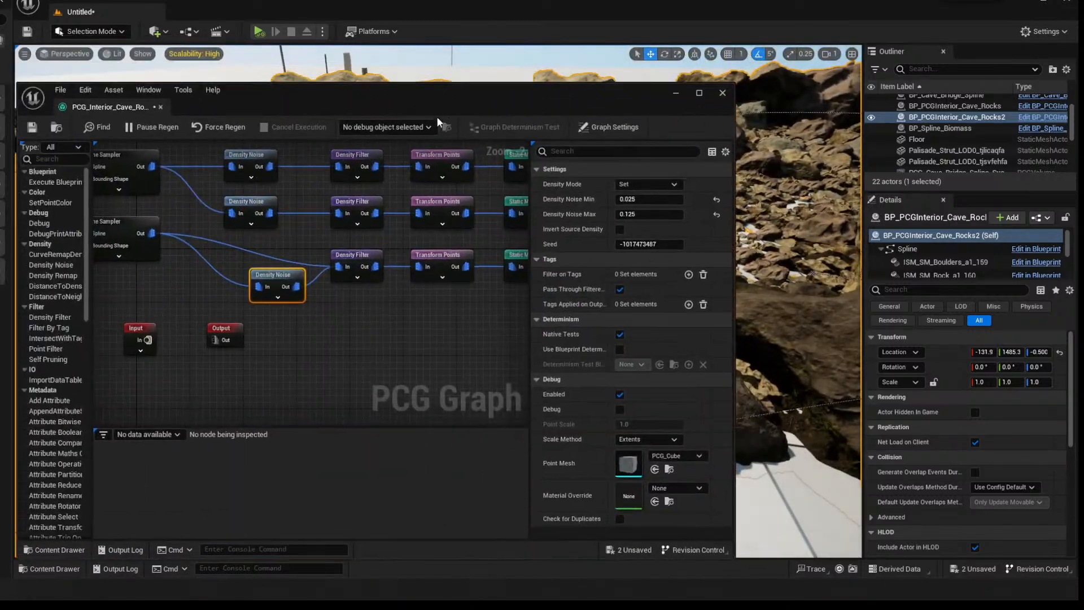
drag(267, 275, 240, 274)
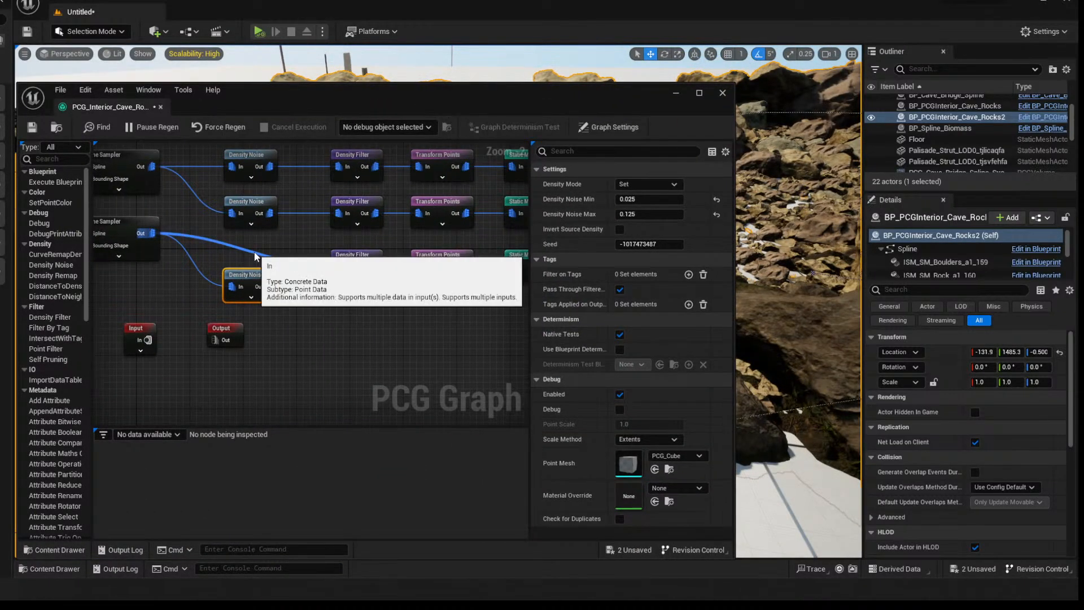
alt+click(252, 252)
drag(425, 99, 52, 78)
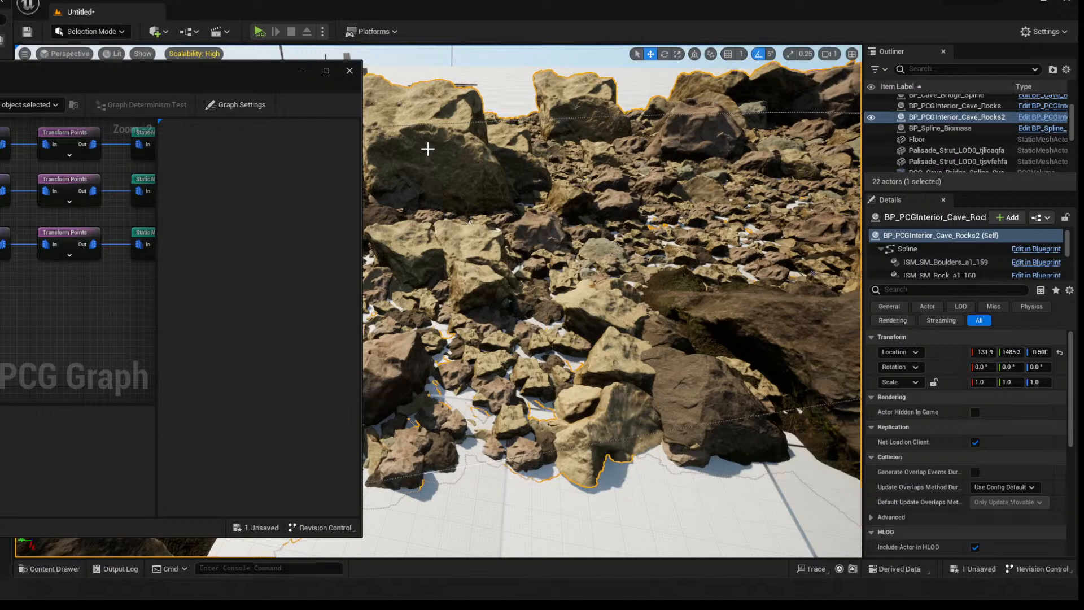
Select the BP_Spline_Biomass spline and pull its near edge point outward across the empty floor
right_drag(439, 301, 614, 339)
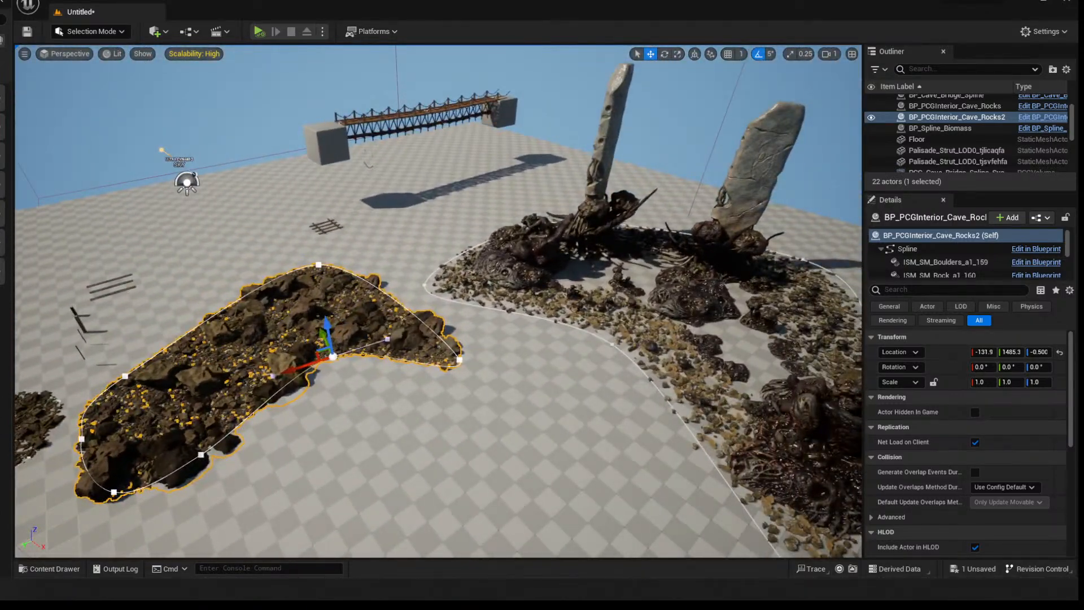
click(612, 342)
click(611, 344)
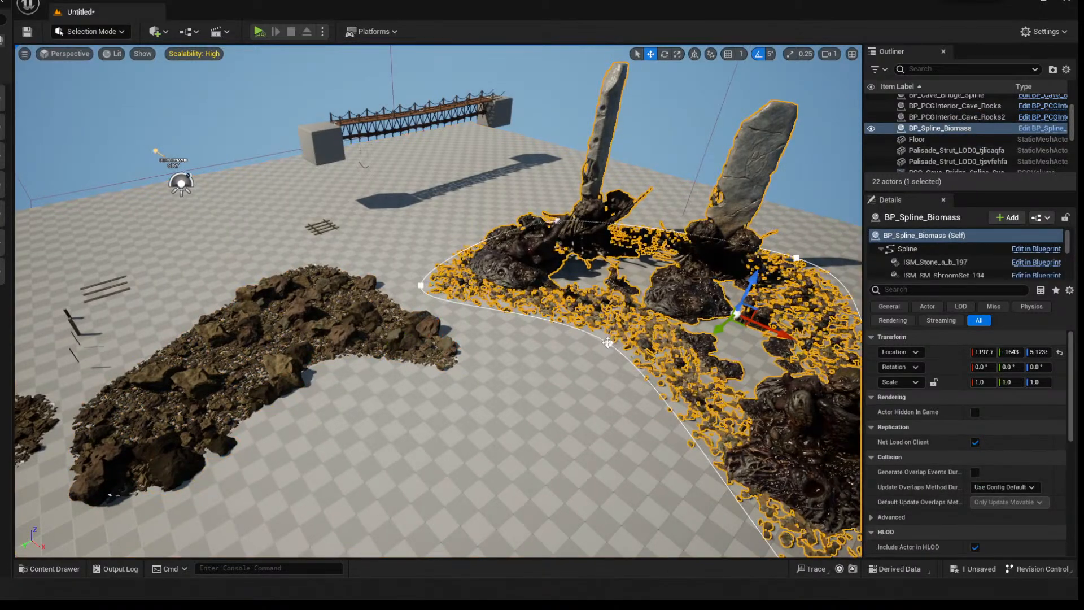
click(607, 342)
drag(607, 343, 467, 423)
Extend the end of the BP_PCGInterior_Cave_Rocks2 spline into the biomass area so the two scatters overlap
right_drag(376, 398, 380, 301)
click(414, 373)
click(327, 254)
scroll(332, 267, down, 6)
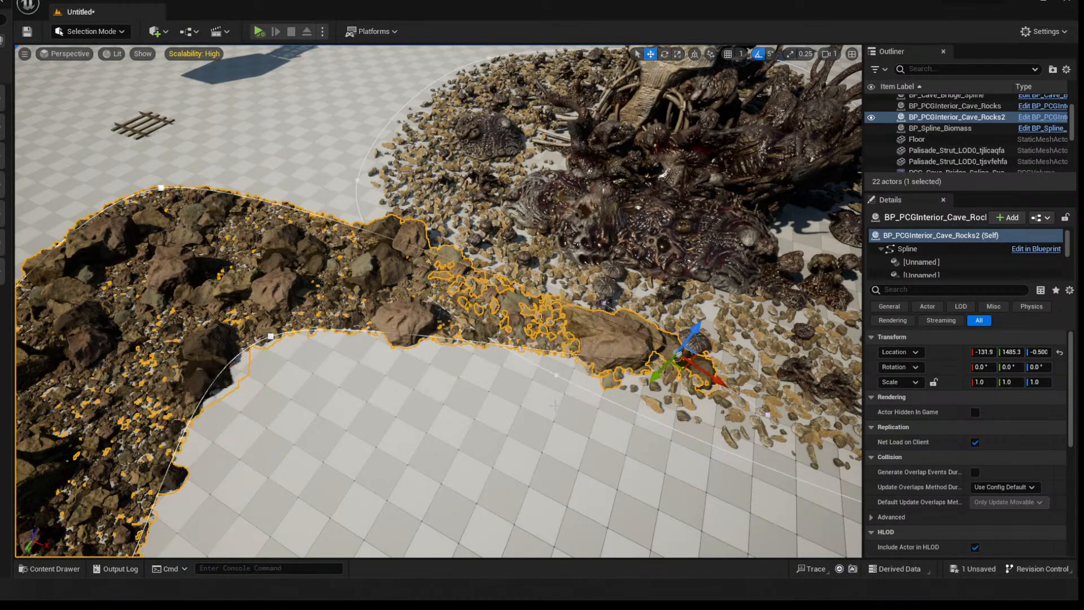
Examine the scattered rocks up close, ending on the selected BP_PCGInterior_Cave_Rocks actor
click(598, 412)
right_drag(599, 412, 497, 412)
key(s)
key(a)
key(s)
key(w)
click(333, 406)
key(s)
key(a)
key(w)
right_drag(405, 269, 427, 279)
key(s)
key(w)
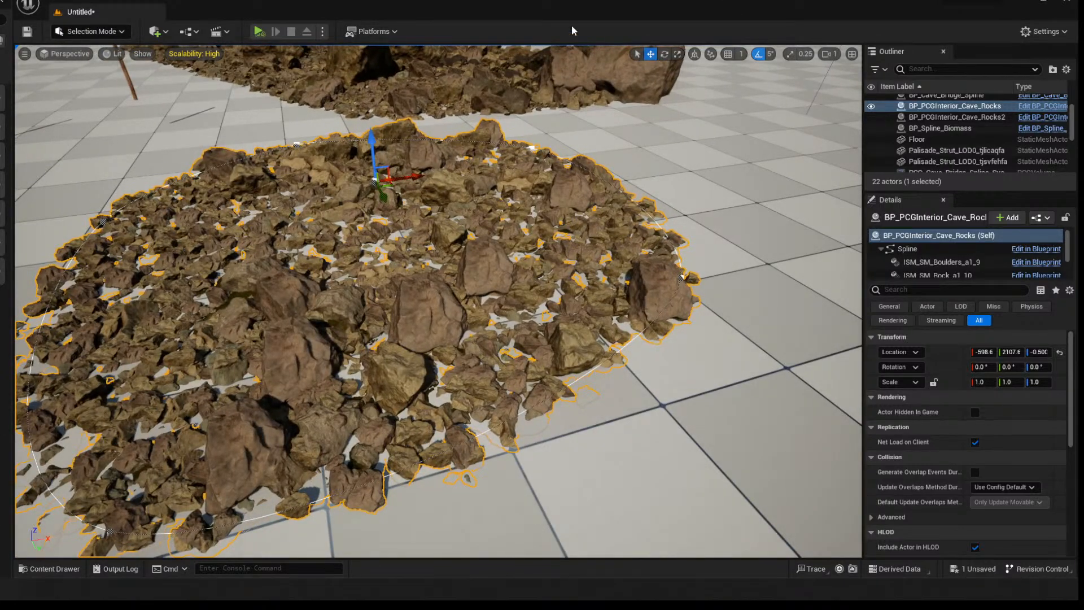
Open the PCG_Interior_Cave_Rocks graph from the Cave_Interior_Debris folder in a Content Browser window
click(108, 2)
mouse_move(181, 39)
click(271, 55)
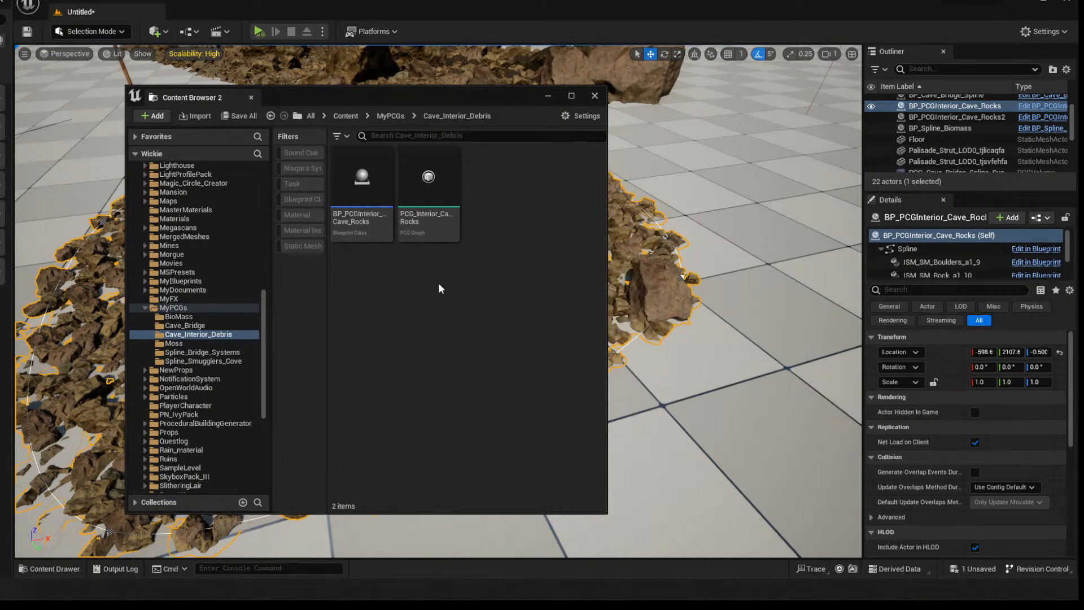
double_click(424, 223)
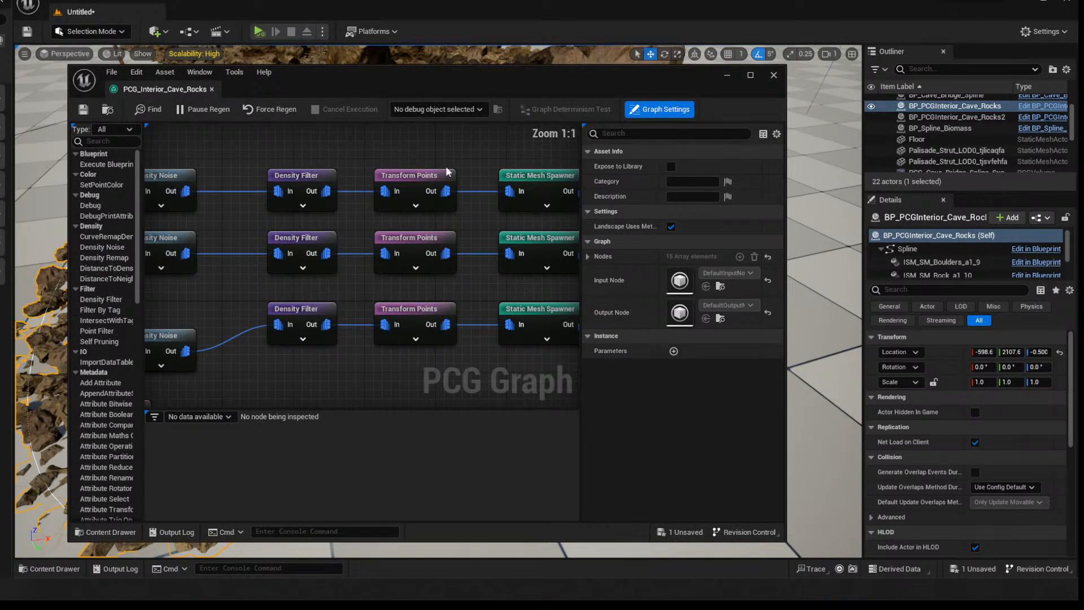
Set the first row's Transform Points Z rotation to a minimum of 0 and a maximum of 270
click(447, 174)
click(422, 253)
drag(470, 287, 454, 312)
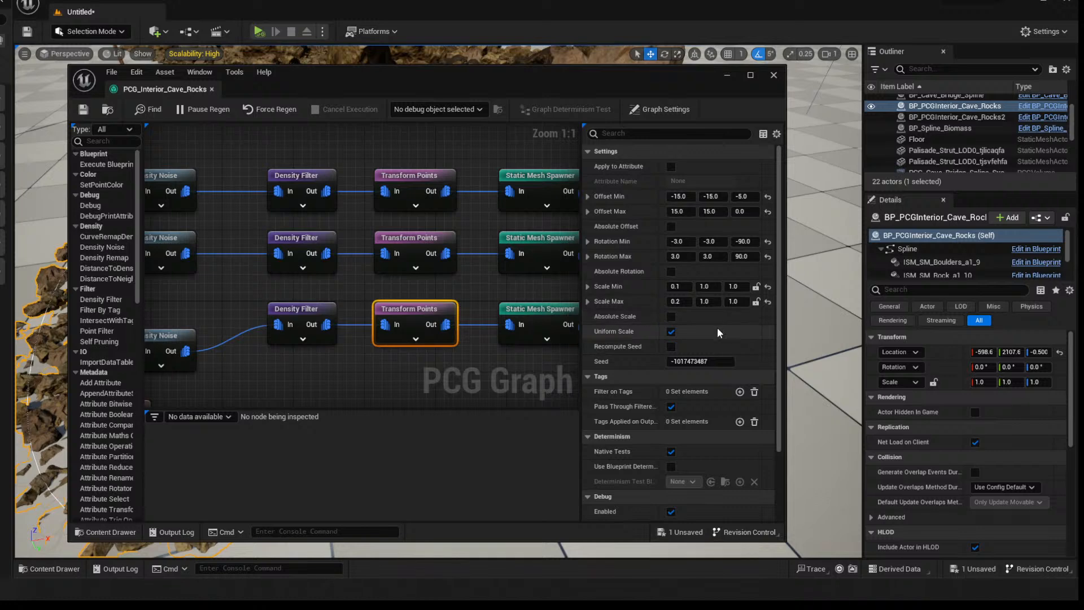
click(396, 172)
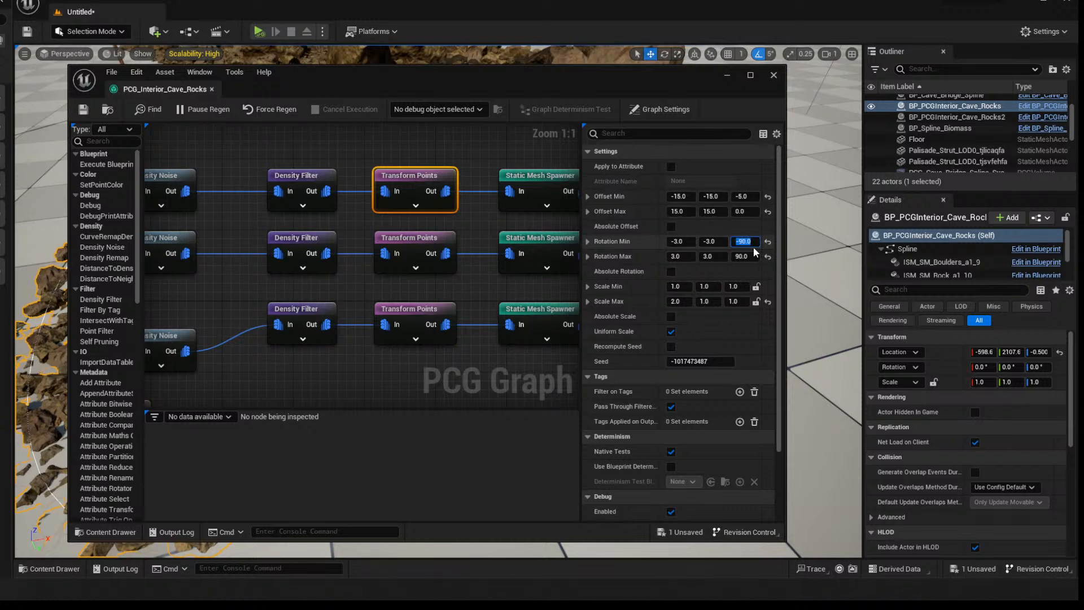
text(0)
key(Tab)
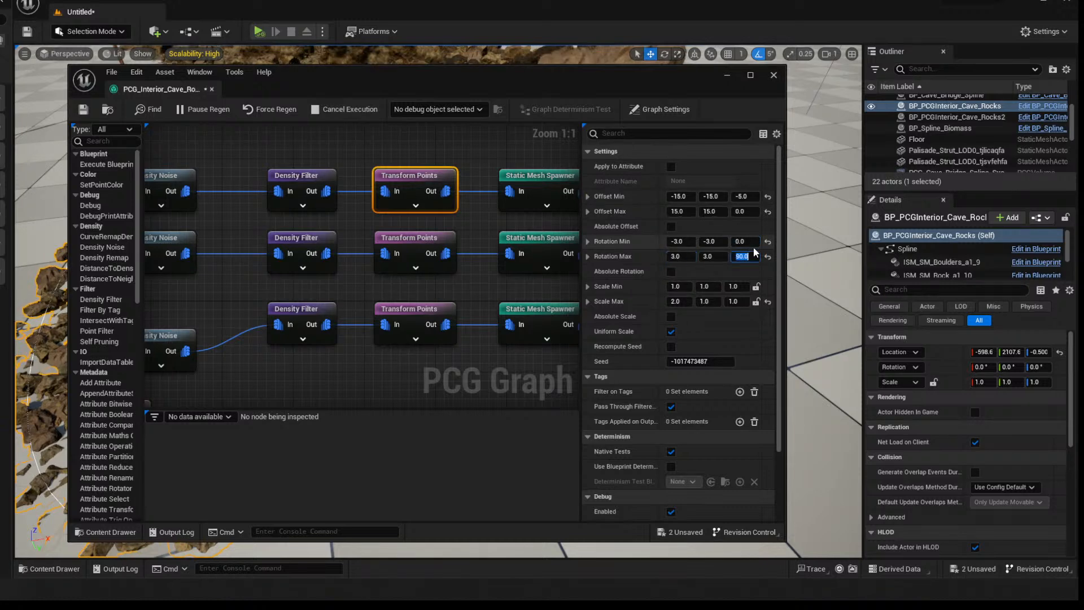
click(755, 252)
text(27)
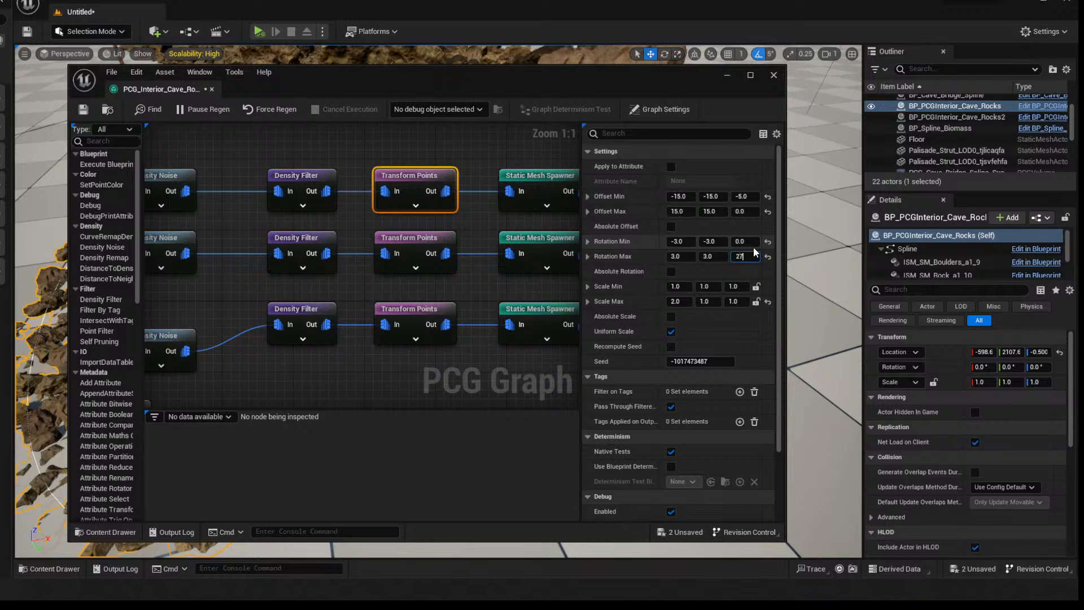
text(0)
key(Tab)
Move the graph window aside to reveal the rocks and save all unsaved assets
drag(580, 88, 67, 170)
drag(333, 106, 1083, 113)
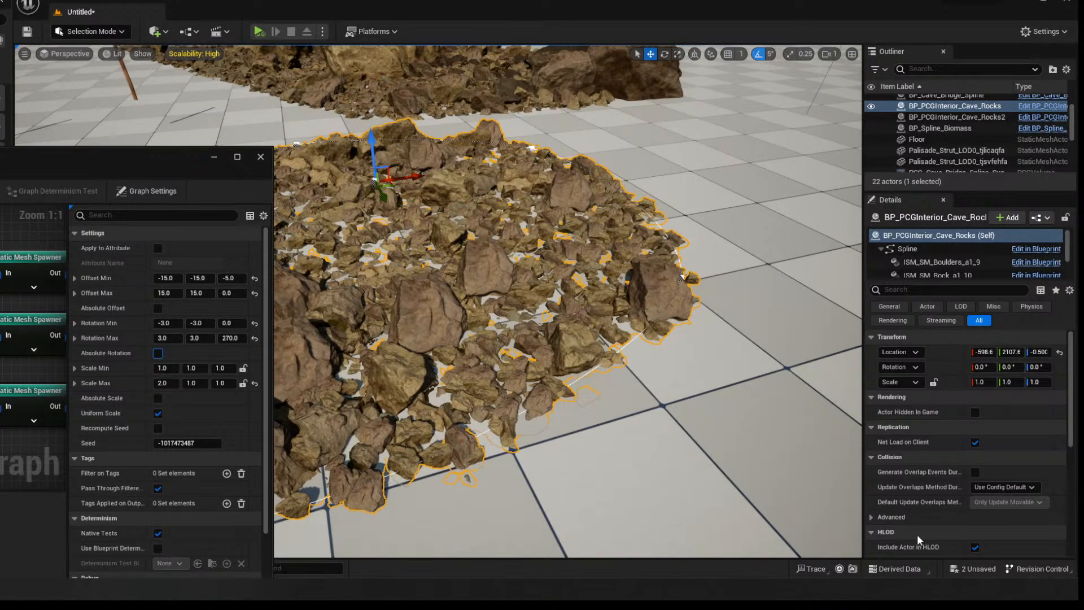
click(973, 569)
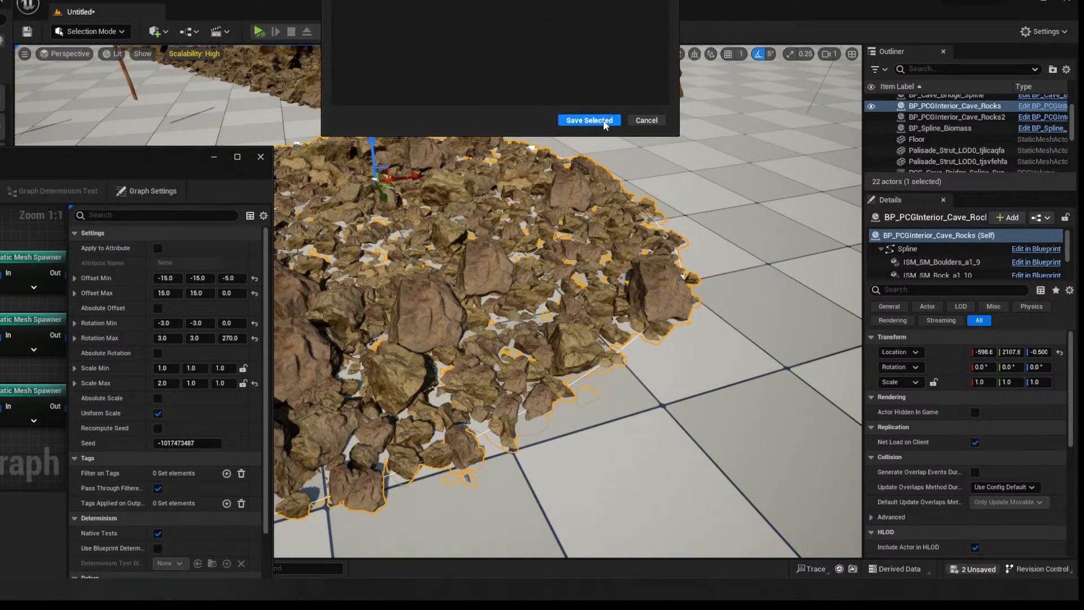
click(604, 121)
Set the second row's Transform Points X scale to a minimum of 0.0 and a maximum of 0.5, and save and close the graph
drag(144, 153, 691, 72)
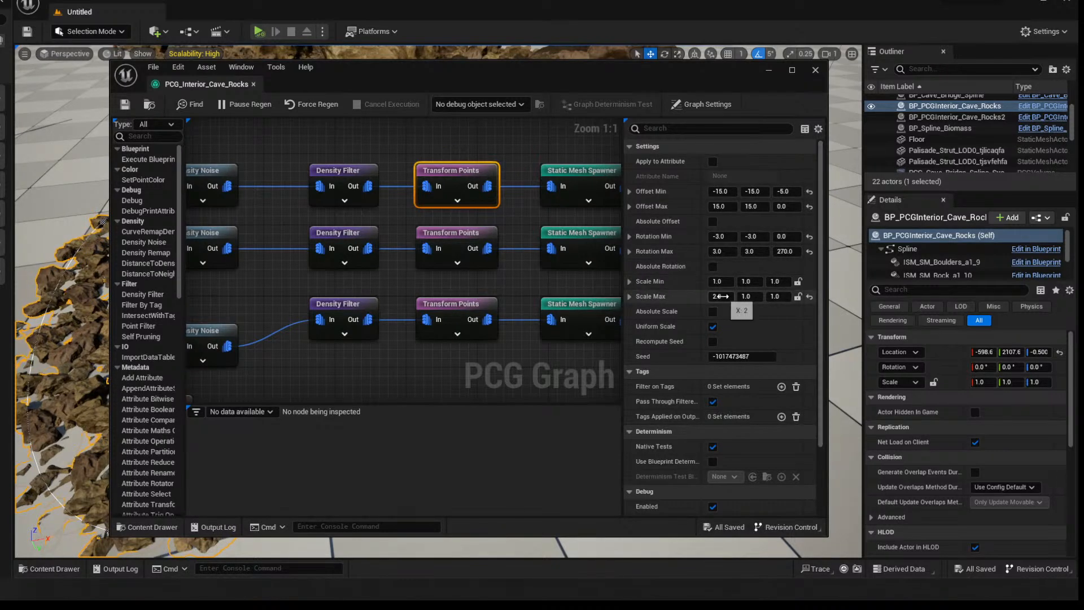
click(456, 251)
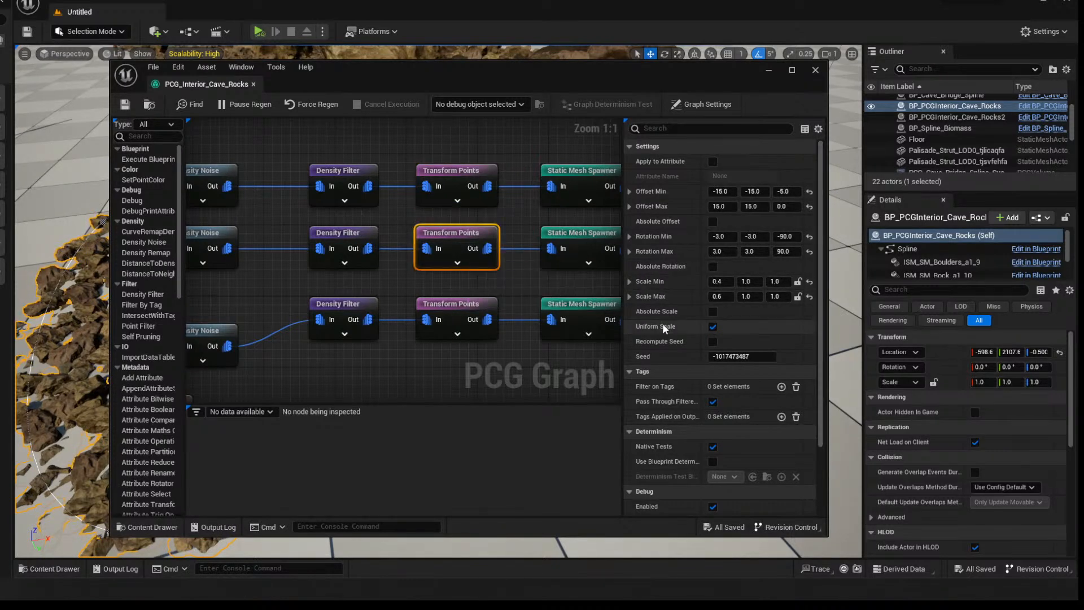
key(Tab)
key(Tab)
click(723, 299)
text(0.)
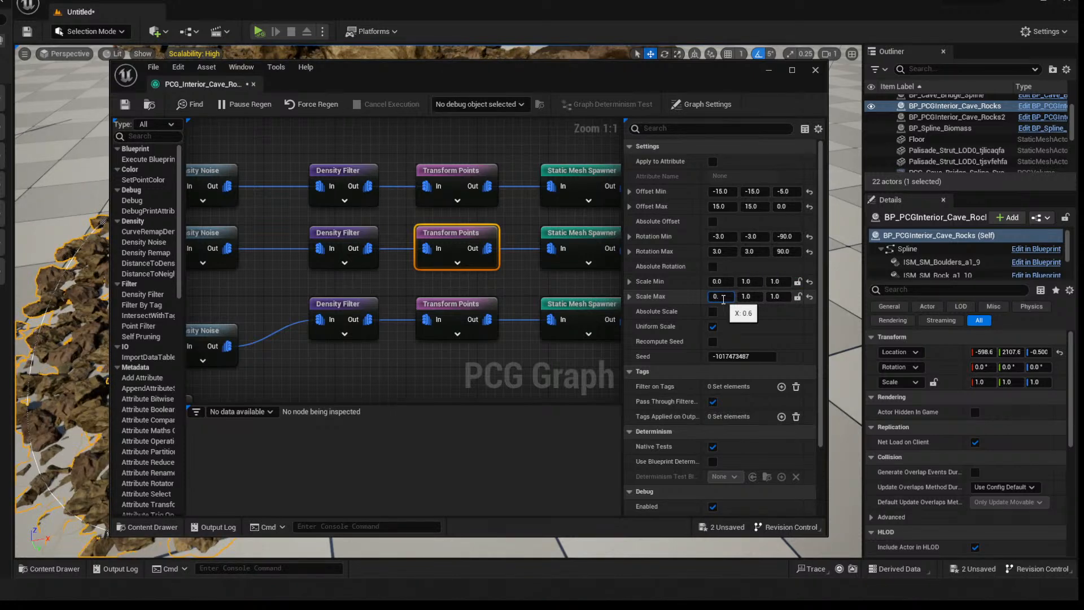
text(5)
key(Tab)
click(125, 104)
click(253, 84)
Start playing the level from the floor in front of the scattered rock patch
click(610, 353)
right_drag(610, 352, 610, 305)
key(s)
key(w)
right_drag(261, 516, 260, 466)
key(s)
right_click(367, 476)
click(422, 469)
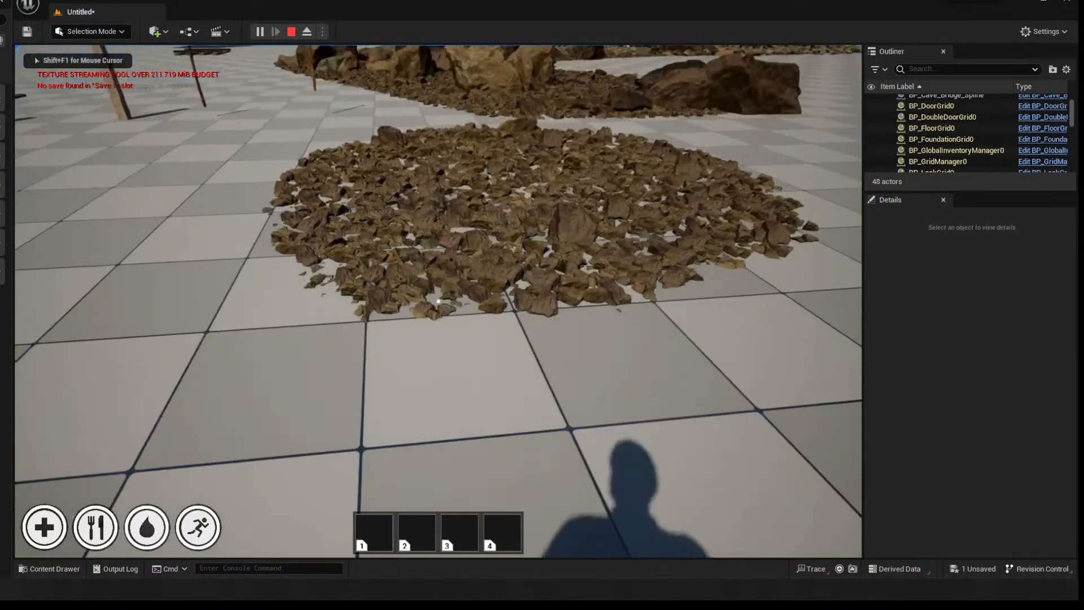
Walk and jump across the rock patches, boulders and biomass area to examine the scattered rocks at player scale
key(w)
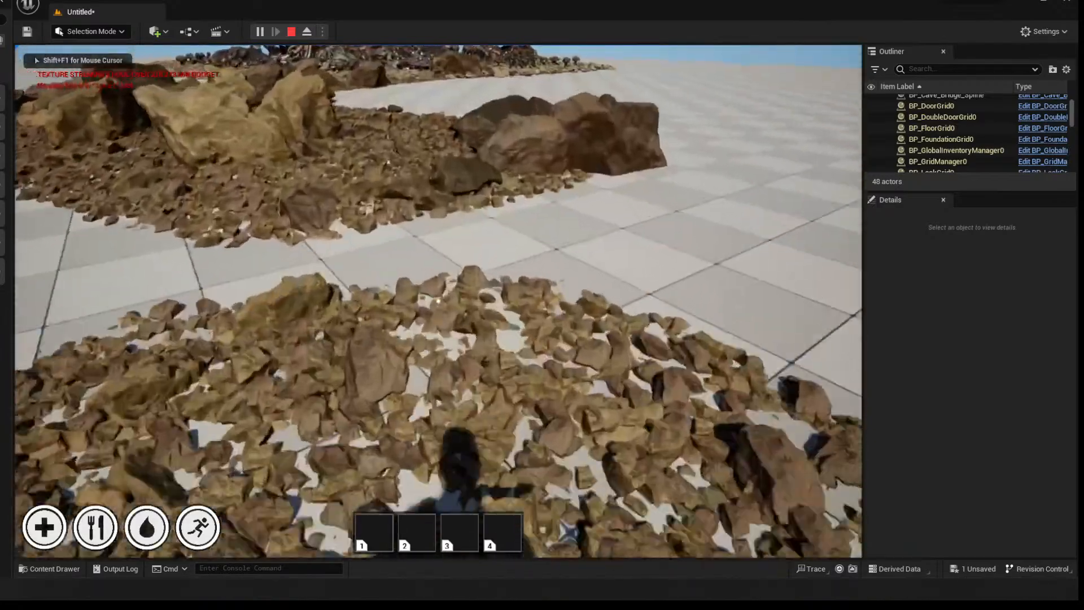
key(w)
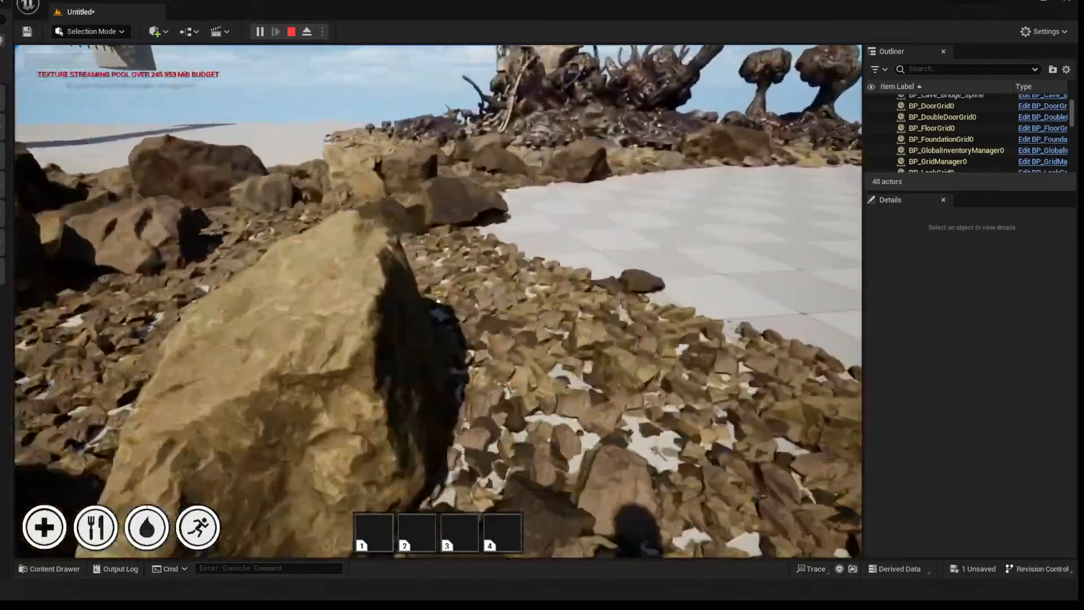
key(w)
key(space)
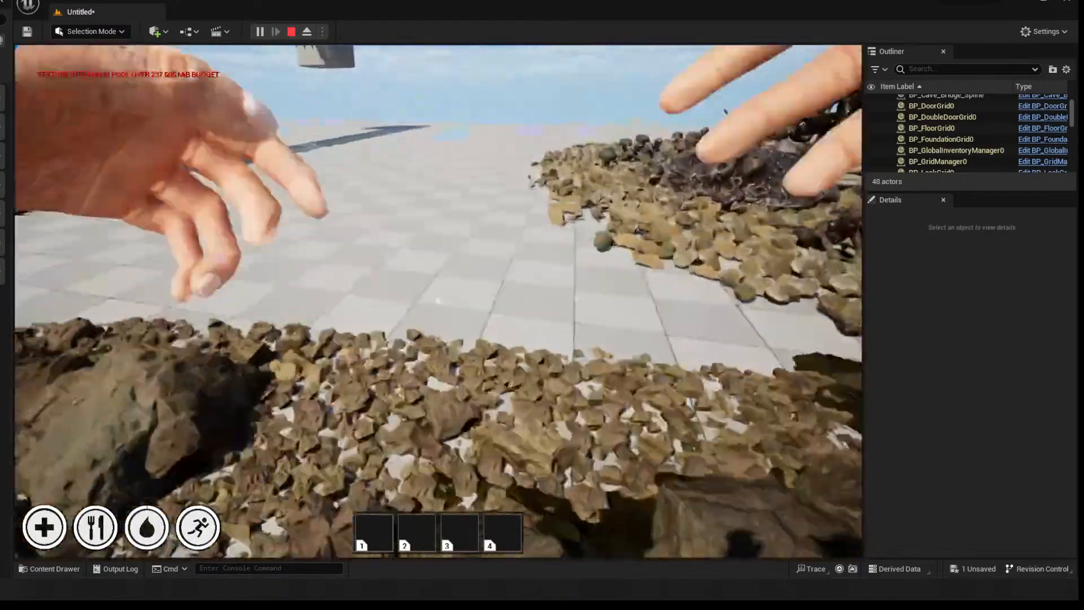
key(w)
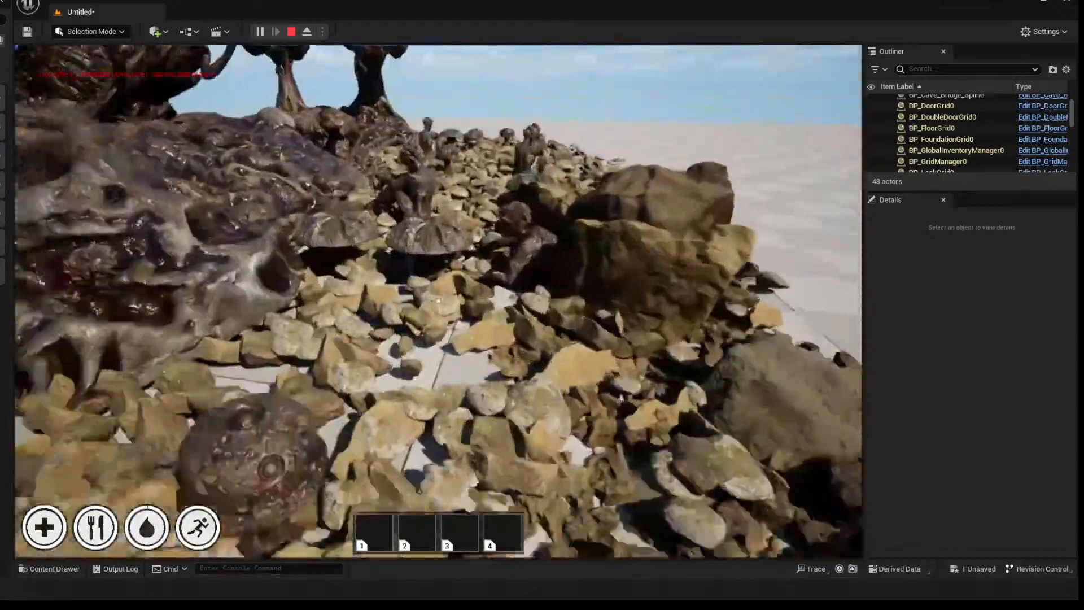
key(w)
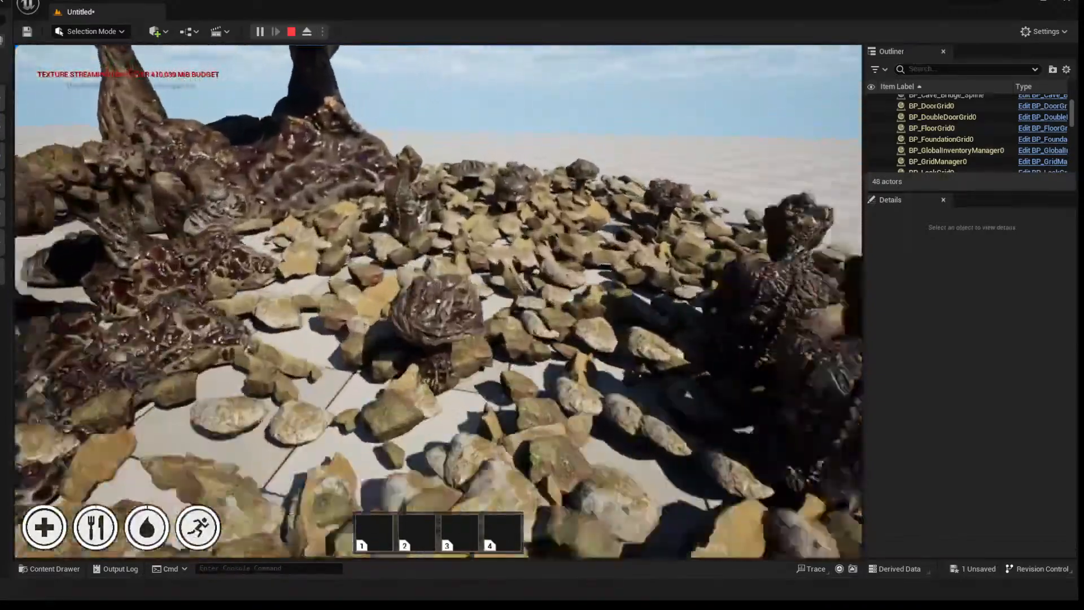
key(space)
key(w)
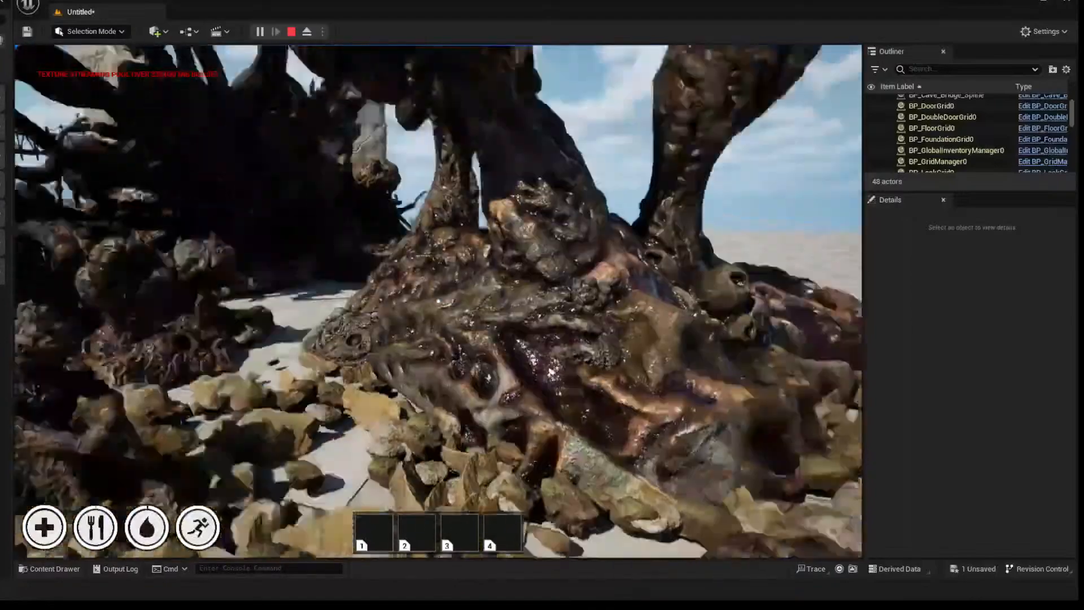
key(w)
key(a)
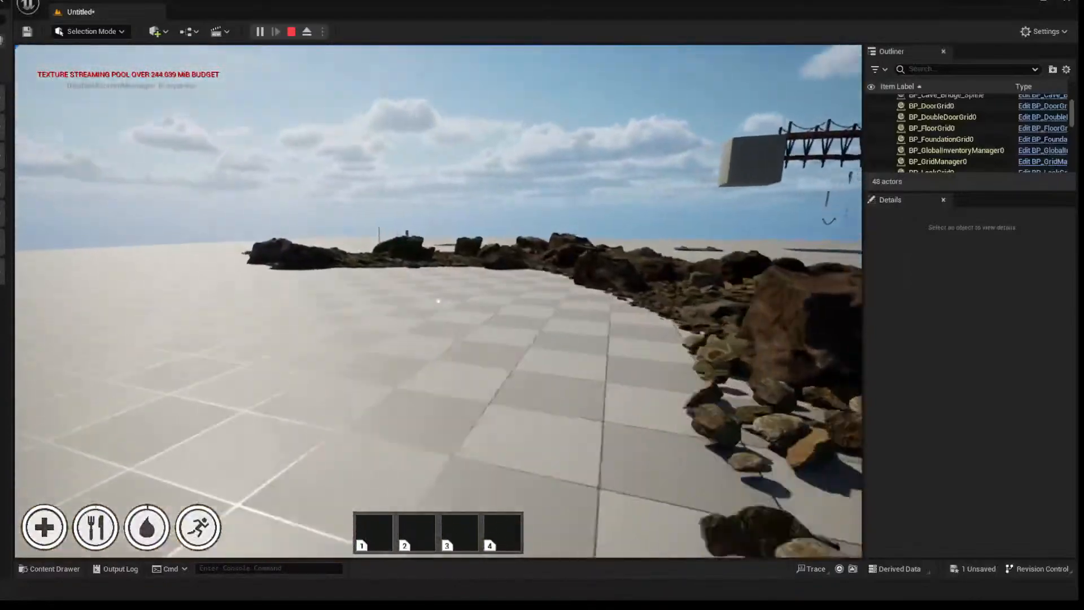
Walk back over the boulder trail to examine the rocks and biomass pillars from a distance, and end the play session
key(w)
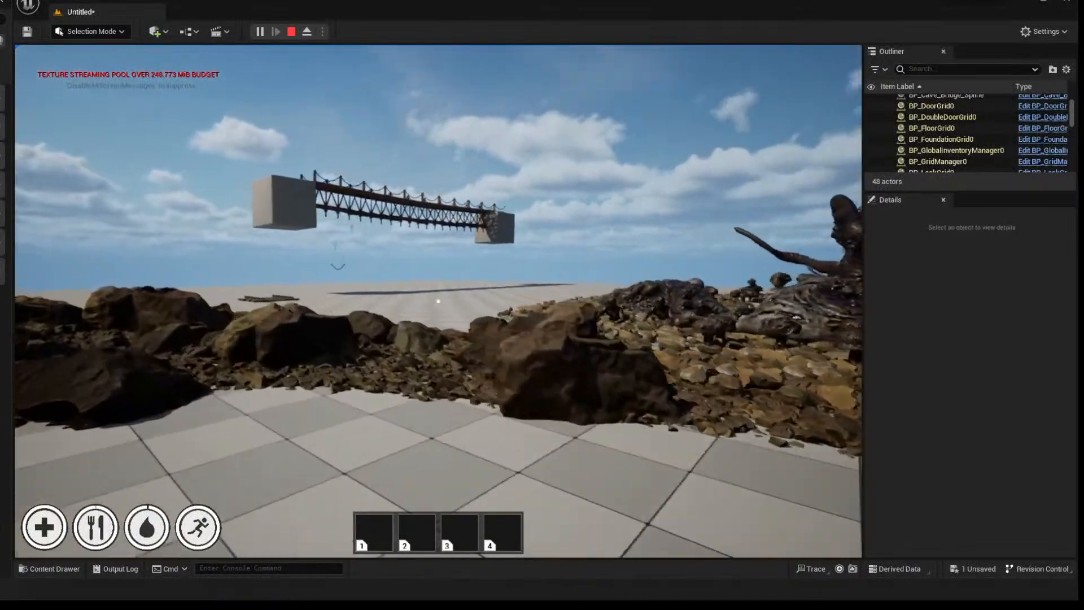
key(w)
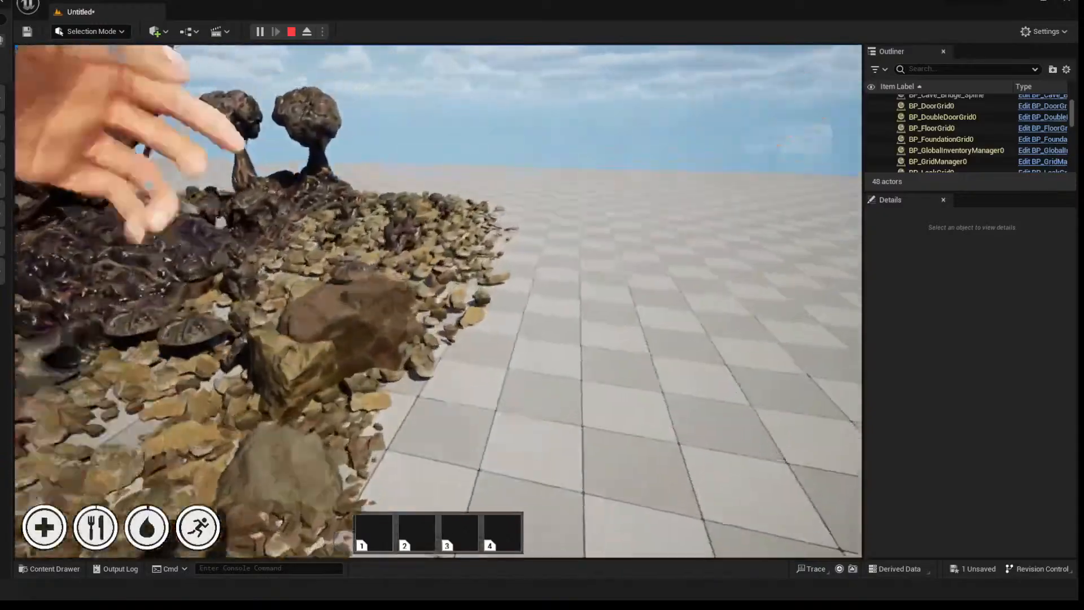
key(s)
key(w)
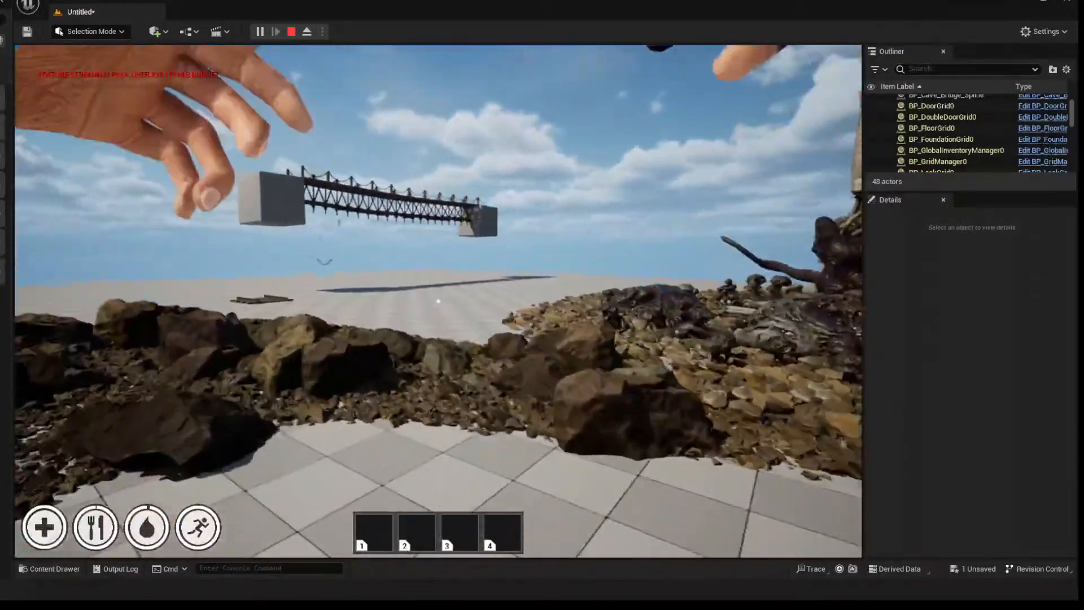
key(w)
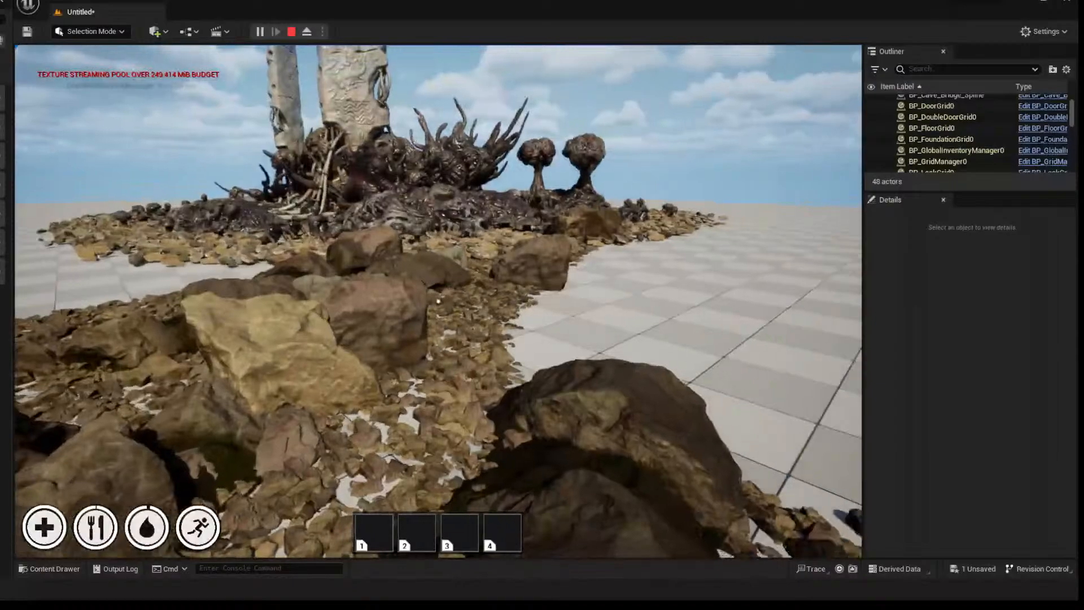
key(w)
key(a)
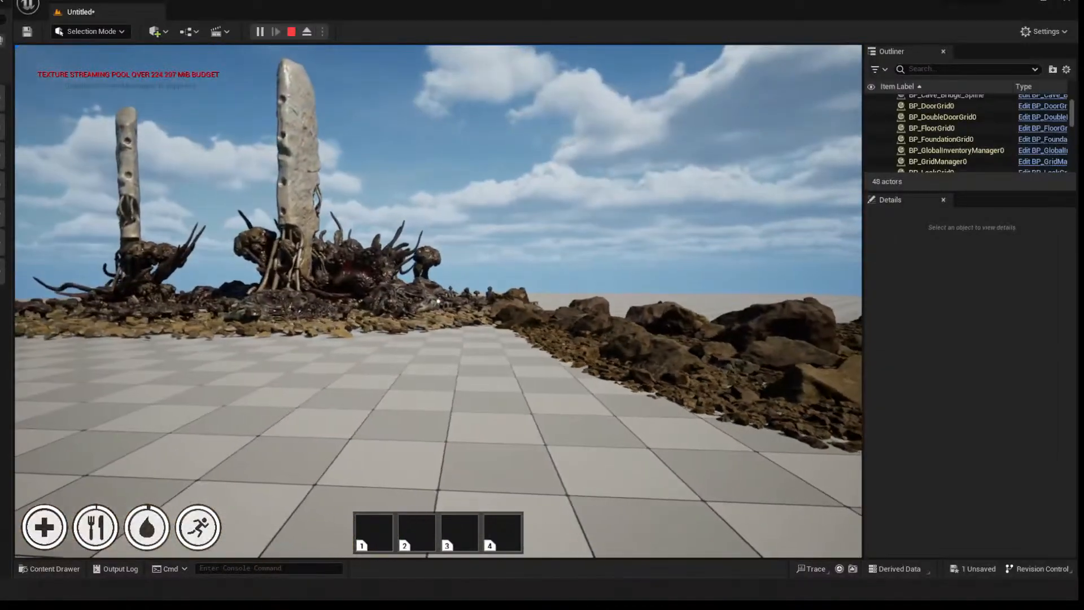
key(w)
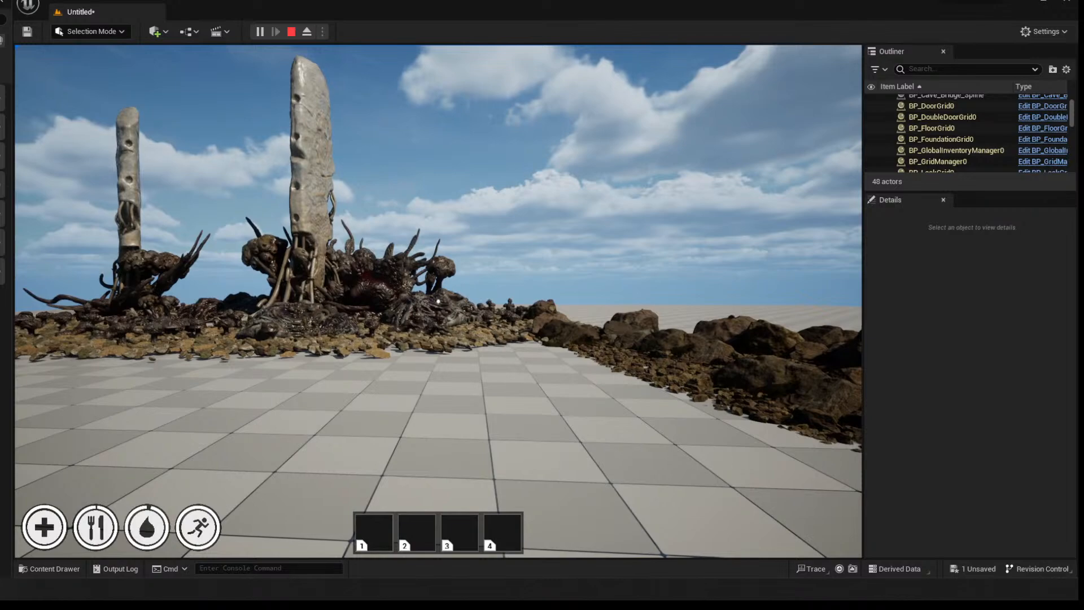
key(Escape)
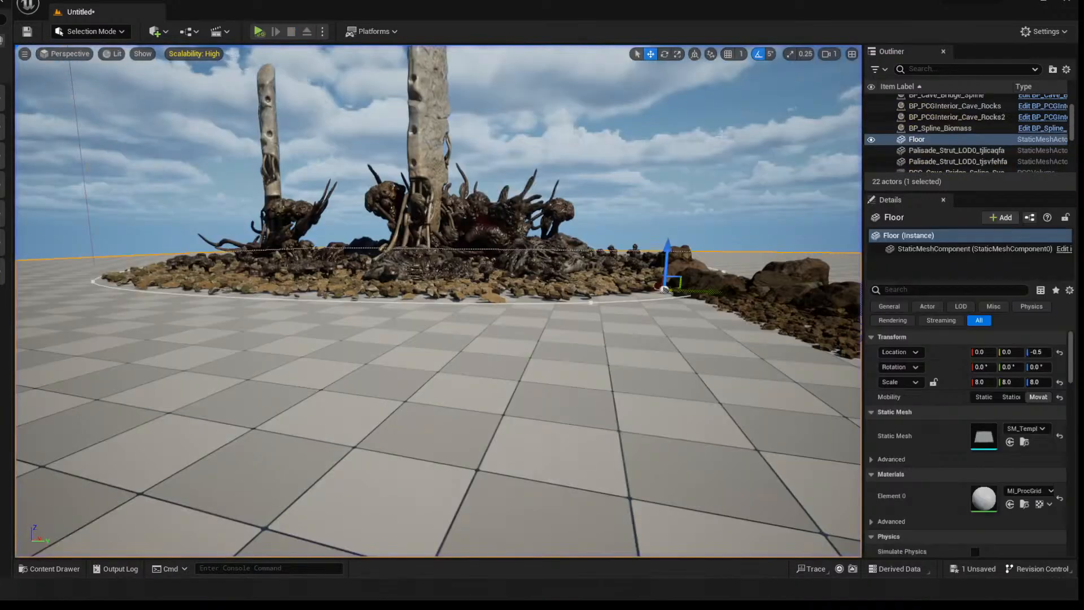